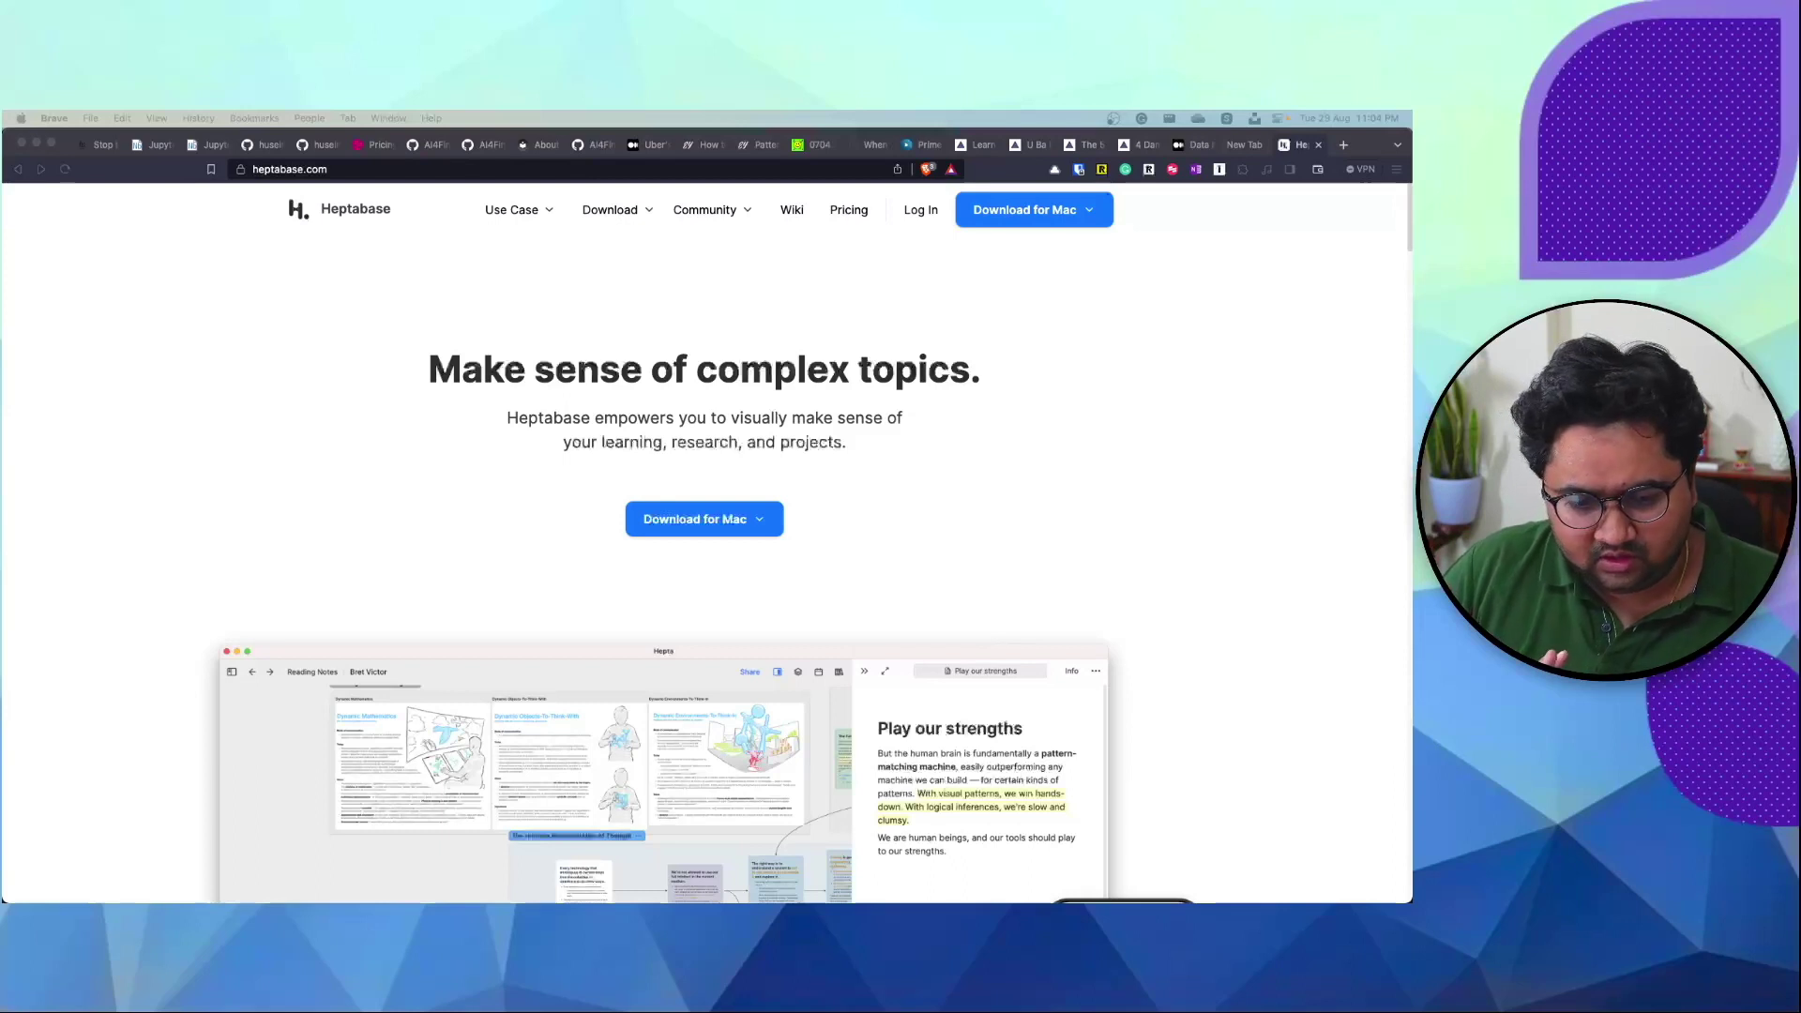
# - Move the Heptabase page into its own browser window and enlarge that window to fill the screen
pyautogui.click(430, 638)
pyautogui.scroll(-2, 430, 638)
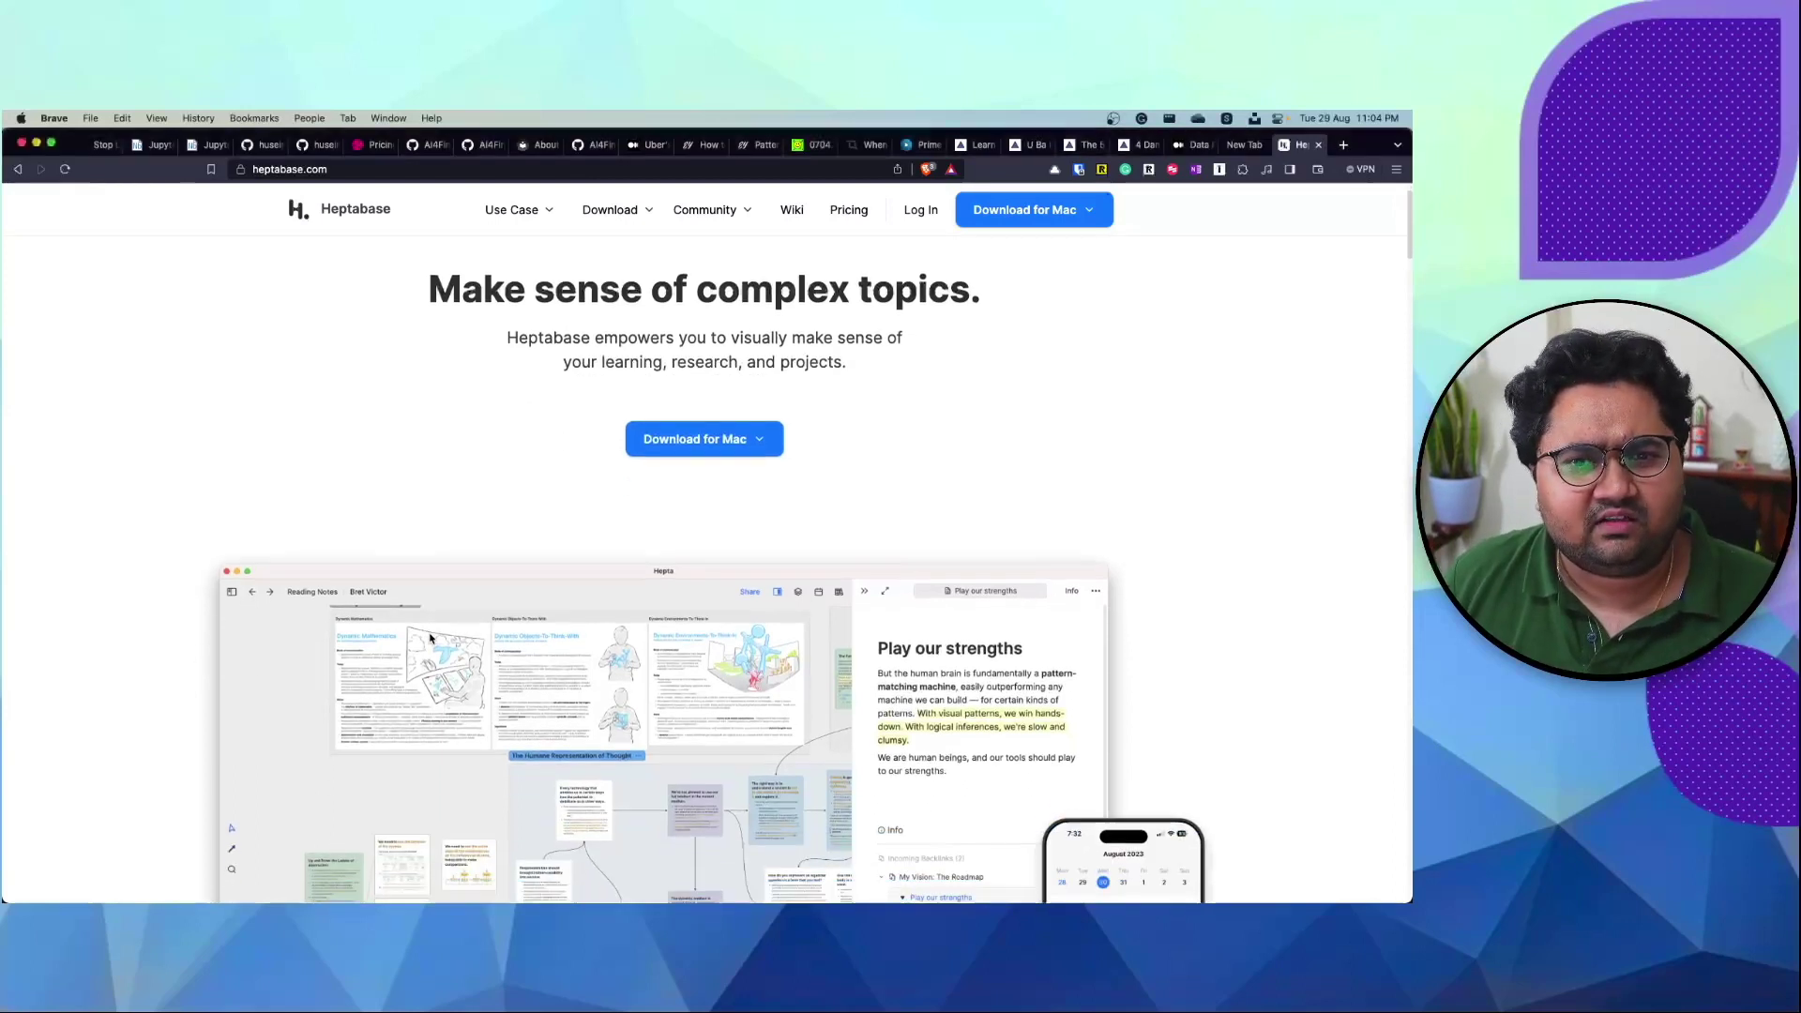
pyautogui.scroll(2, 431, 638)
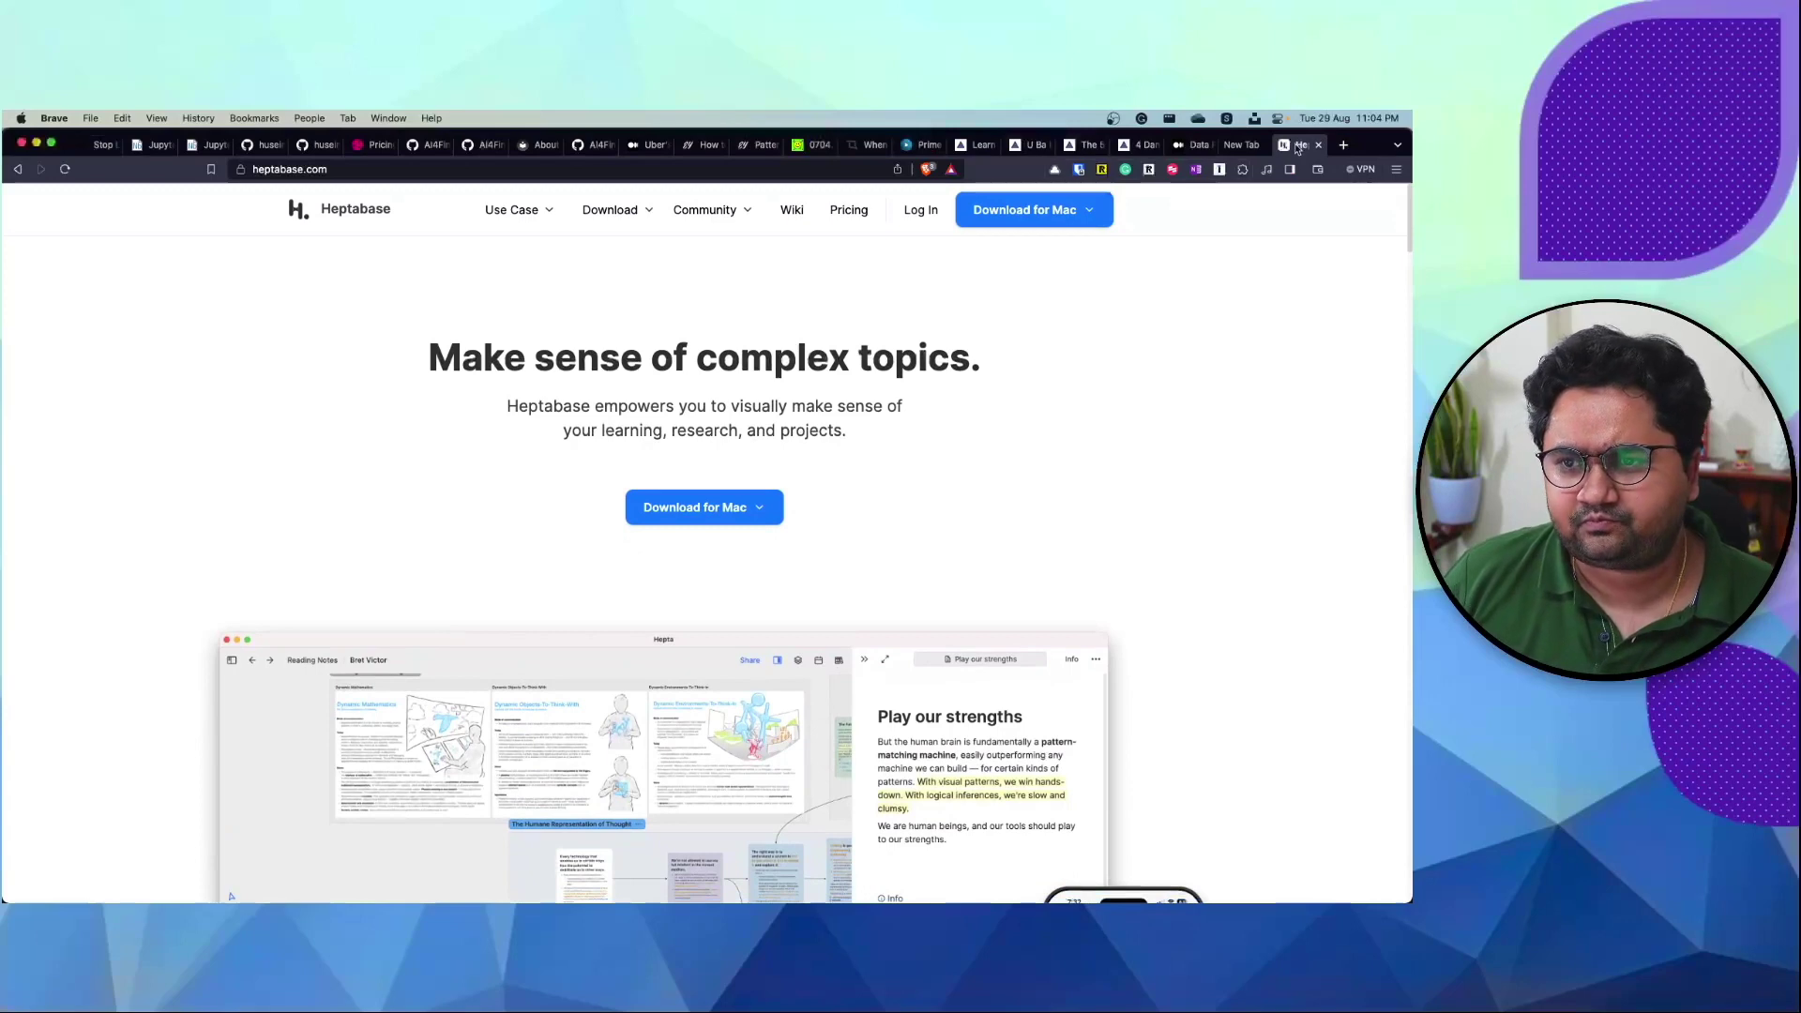
pyautogui.moveTo(1296, 145); pyautogui.dragTo(1226, 234)
pyautogui.doubleClick(1370, 233)
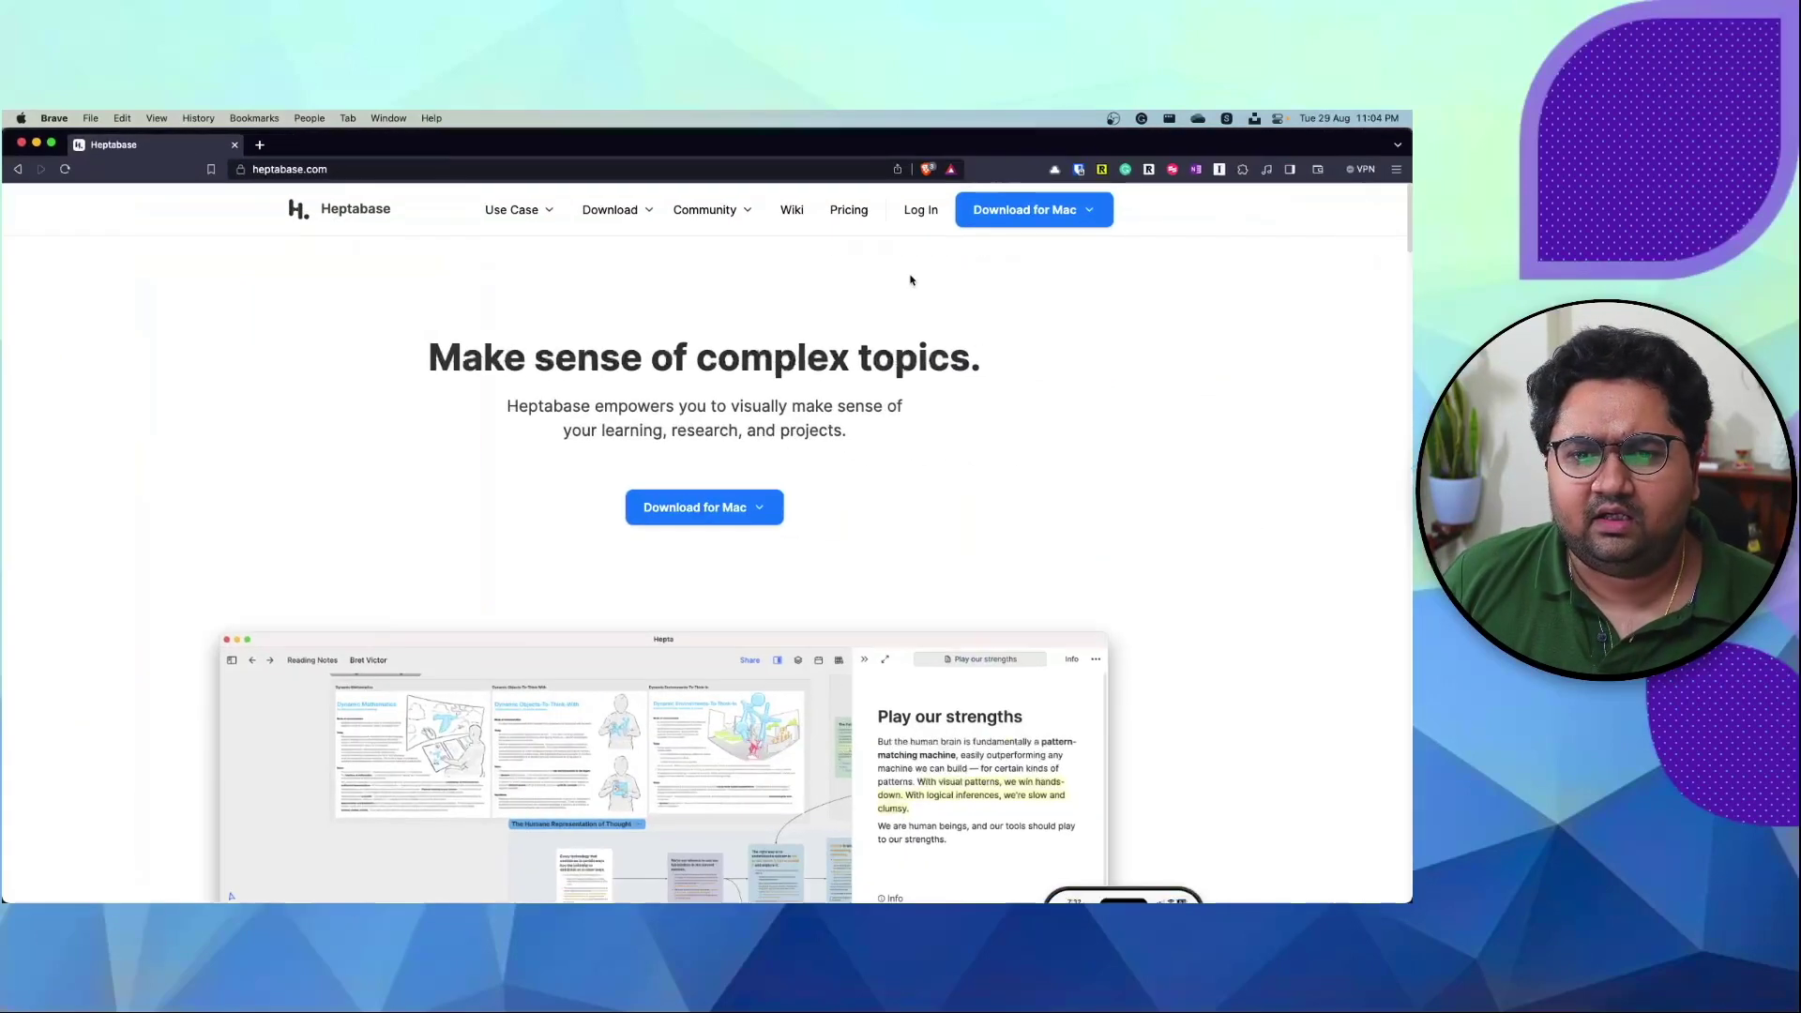
# - Look through the Heptabase homepage, including the Mac download options, feature sections and user testimonials, down to the blog posts
pyautogui.scroll(-1, 664, 377)
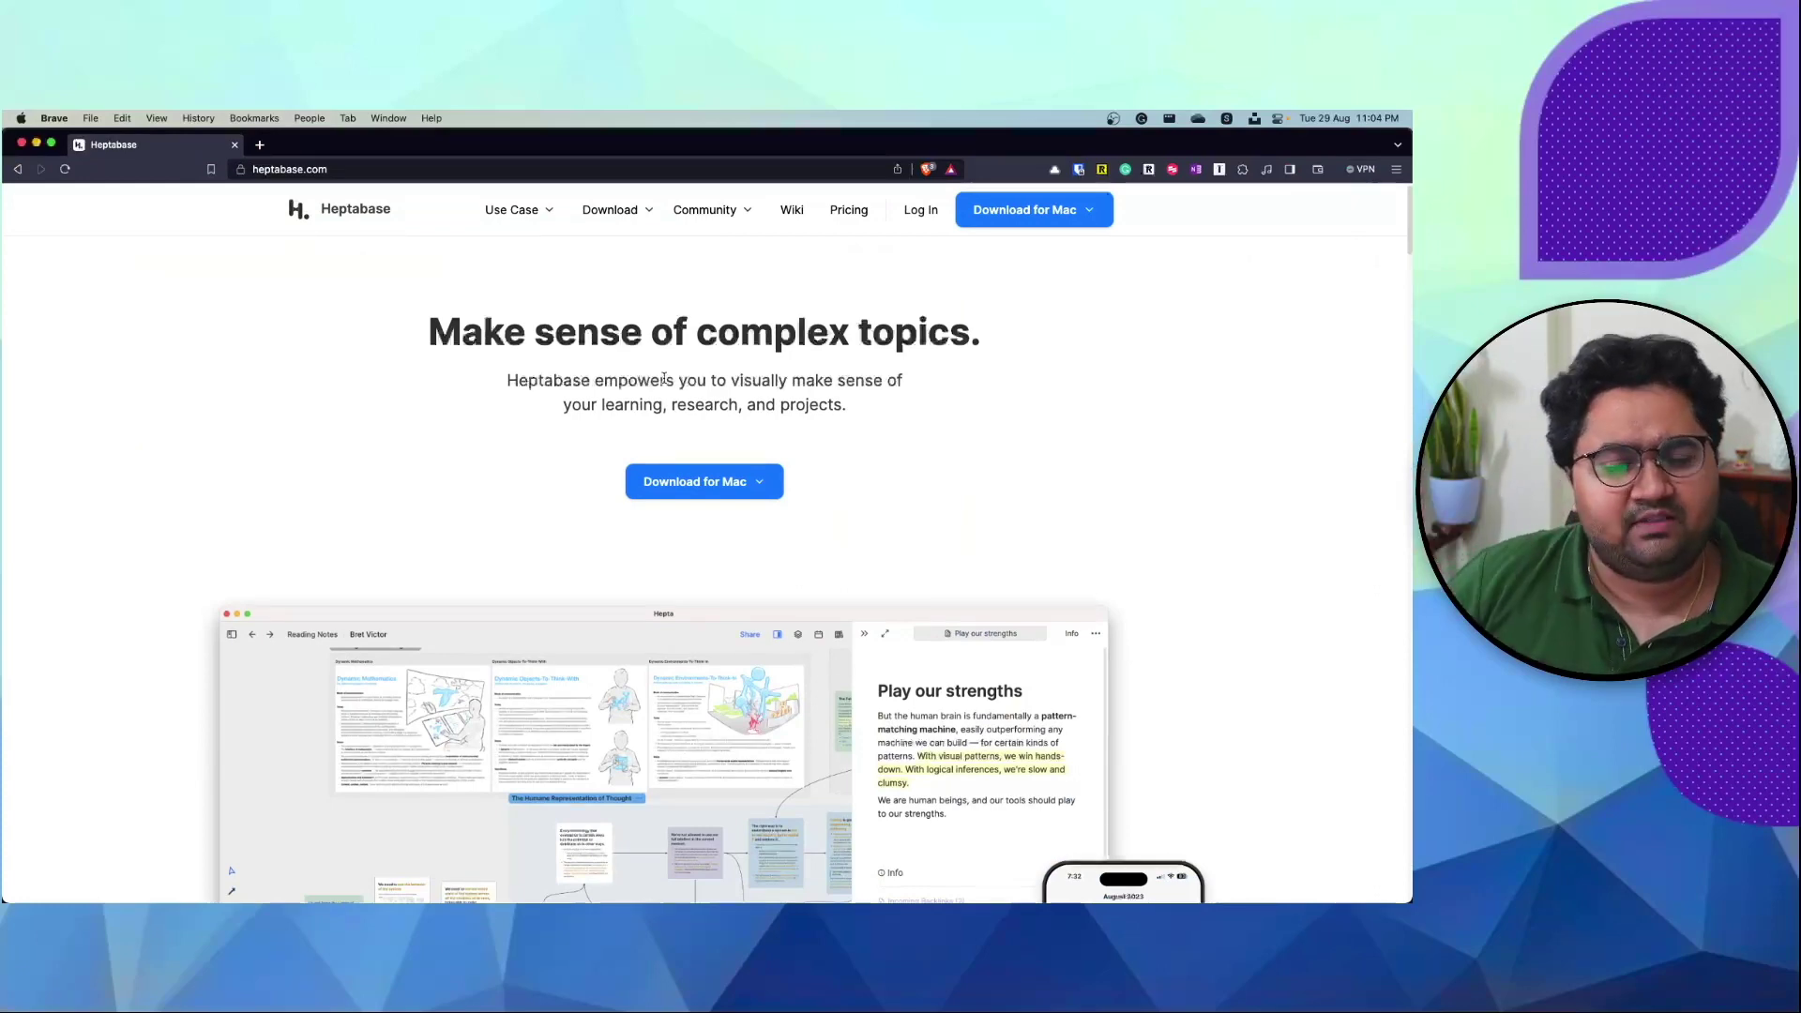
pyautogui.scroll(-5, 664, 379)
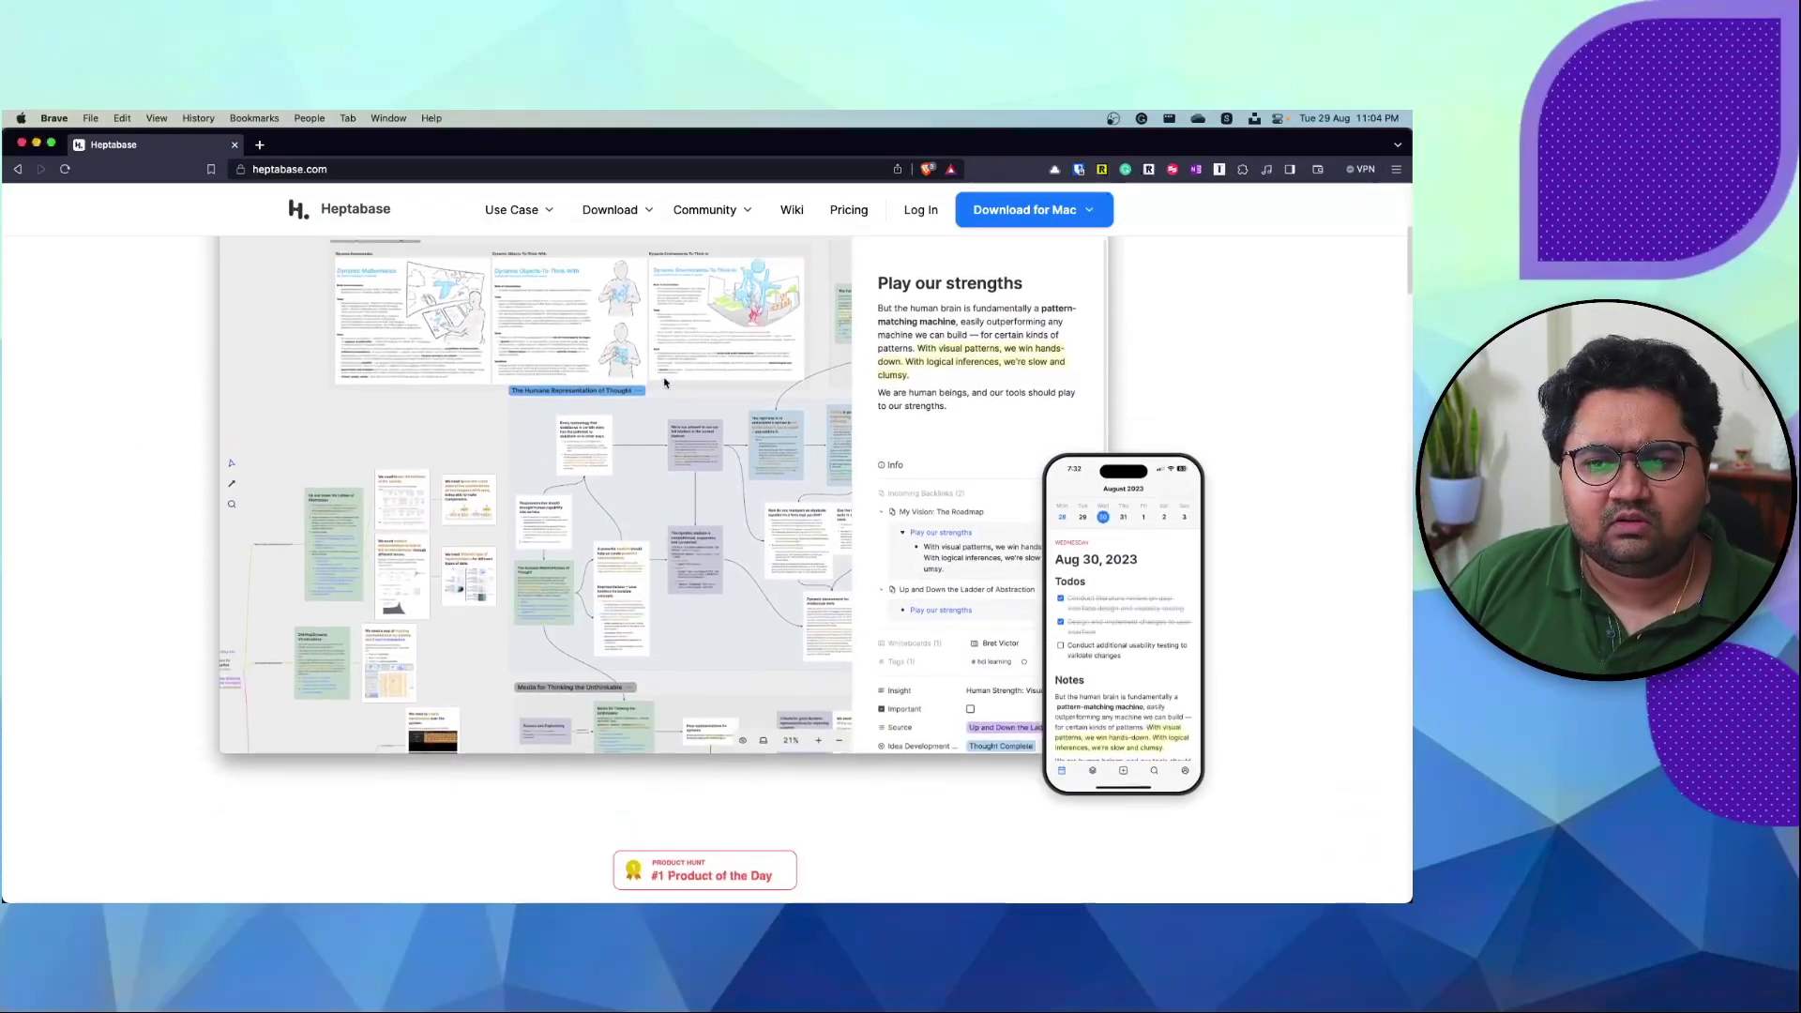
pyautogui.scroll(2, 664, 379)
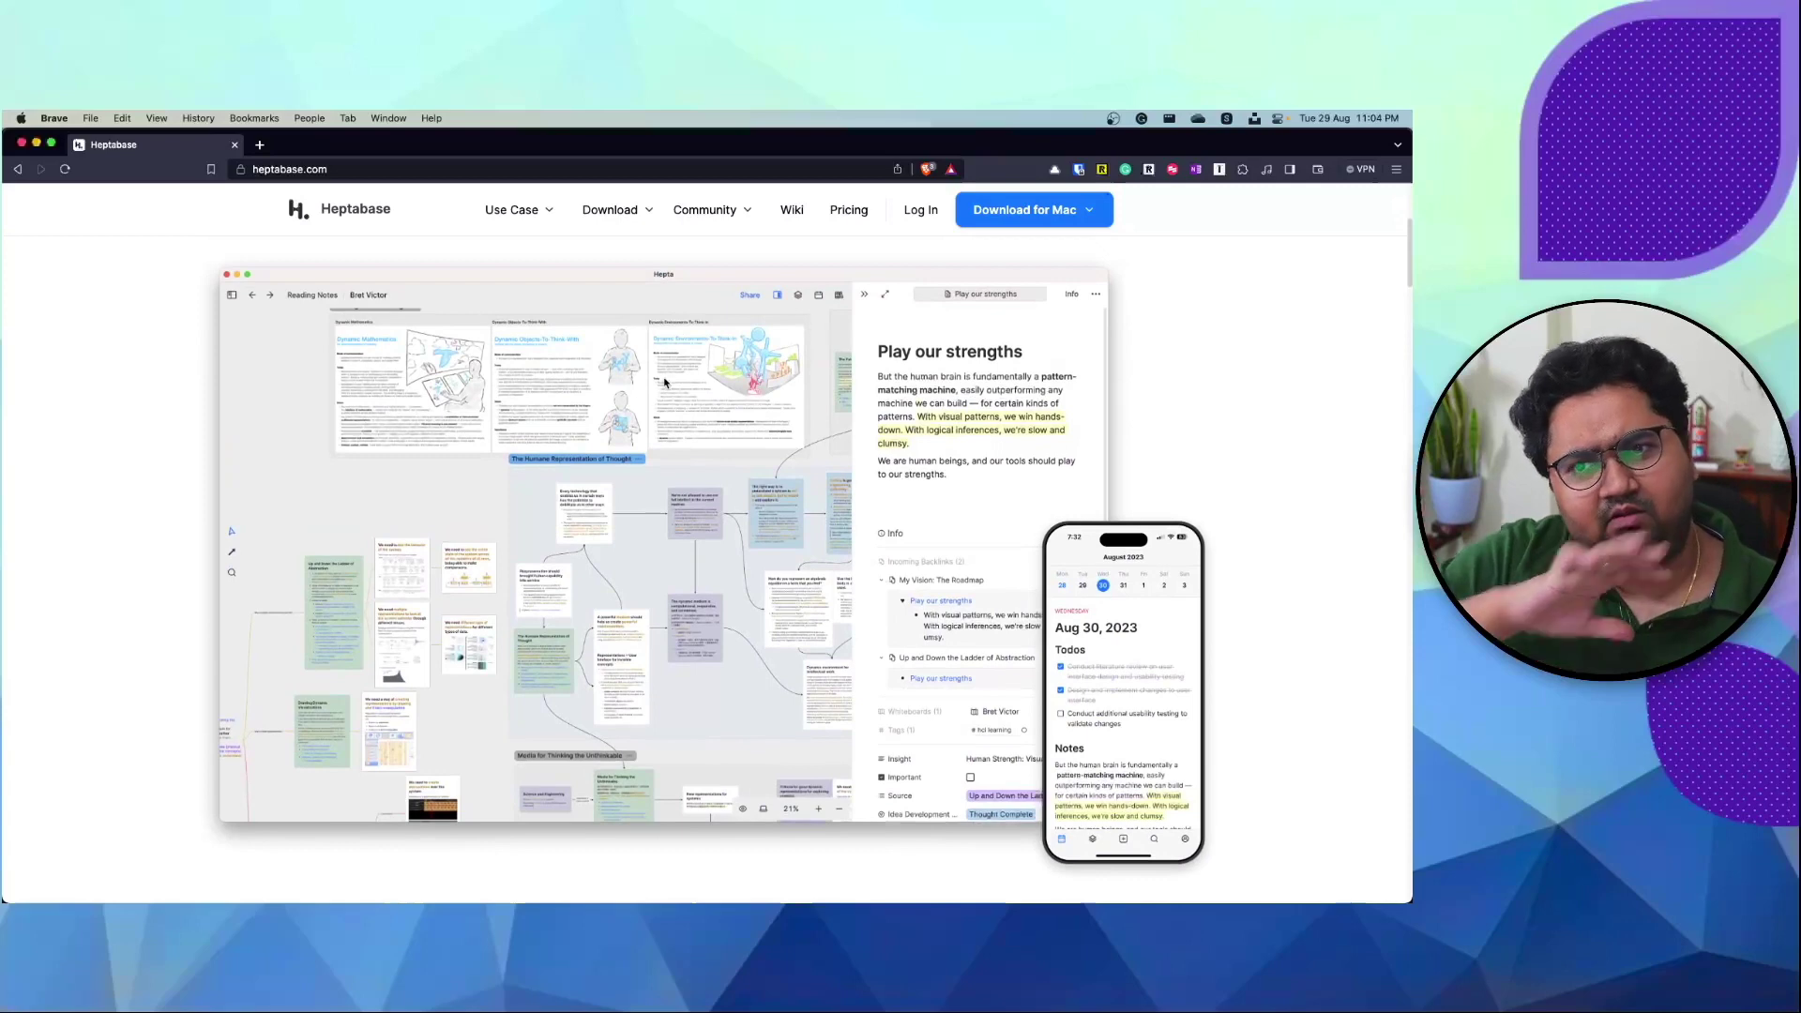
pyautogui.click(1095, 214)
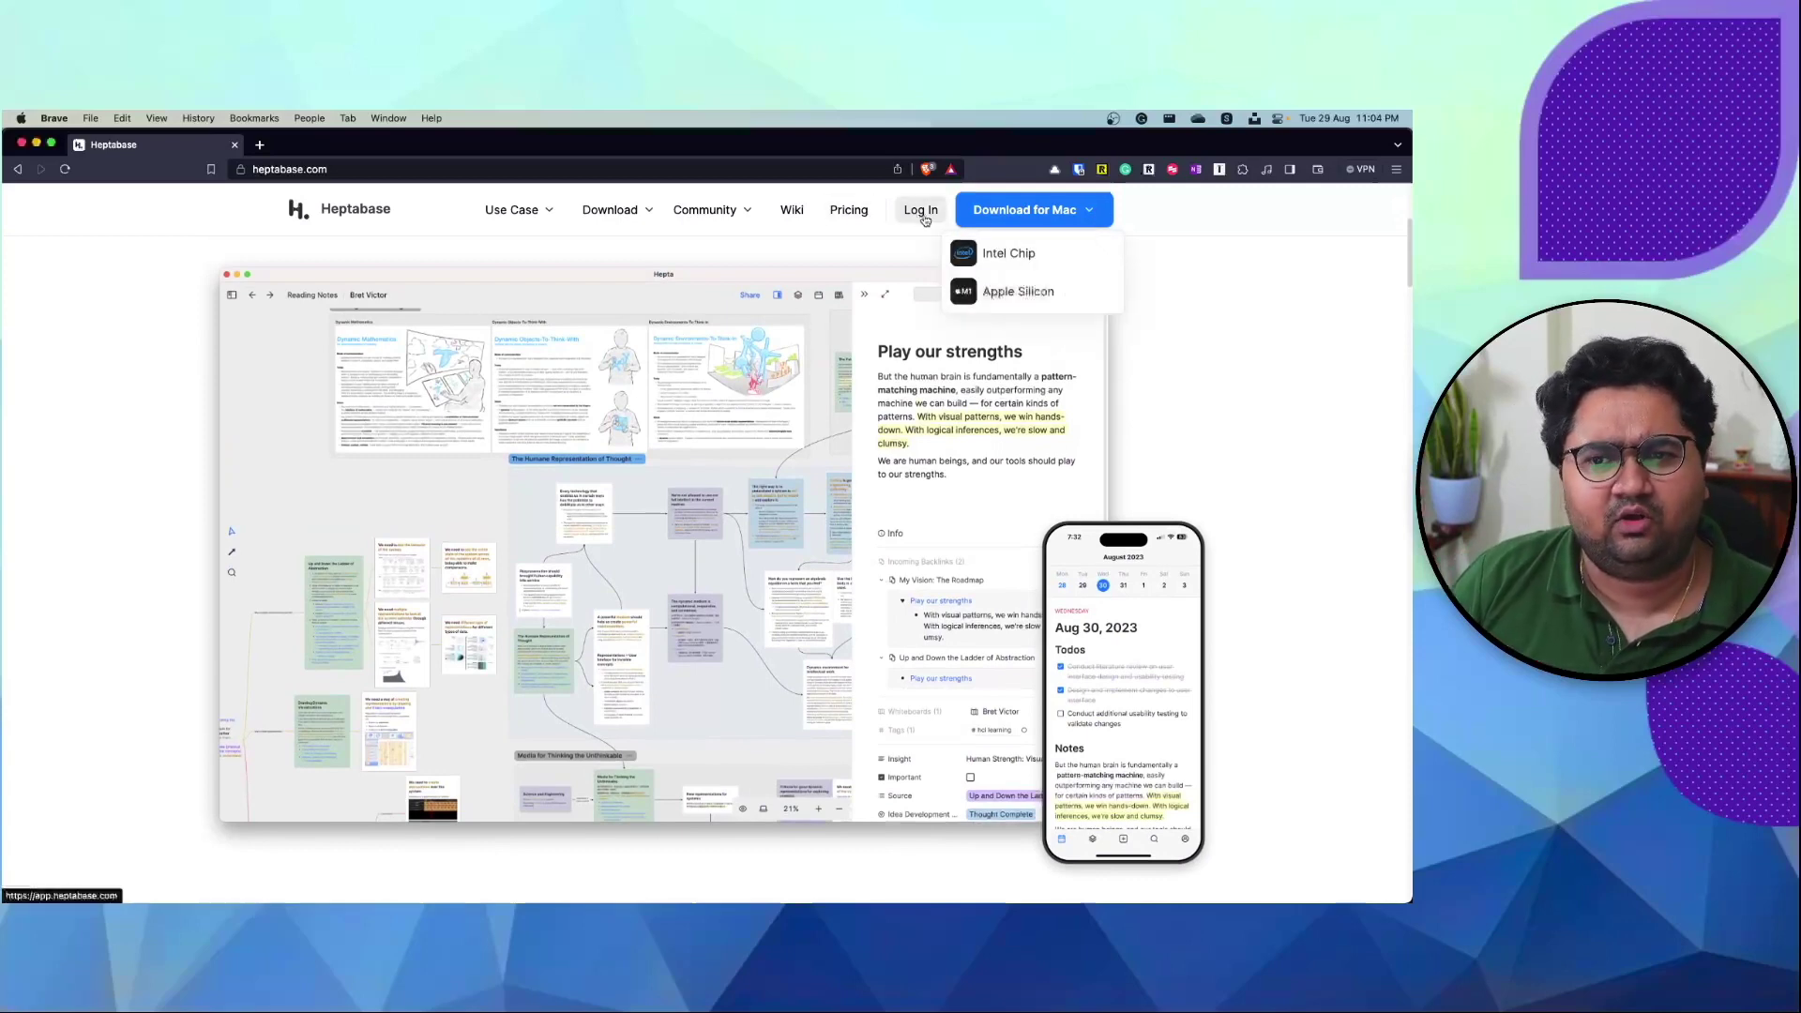
pyautogui.click(1223, 307)
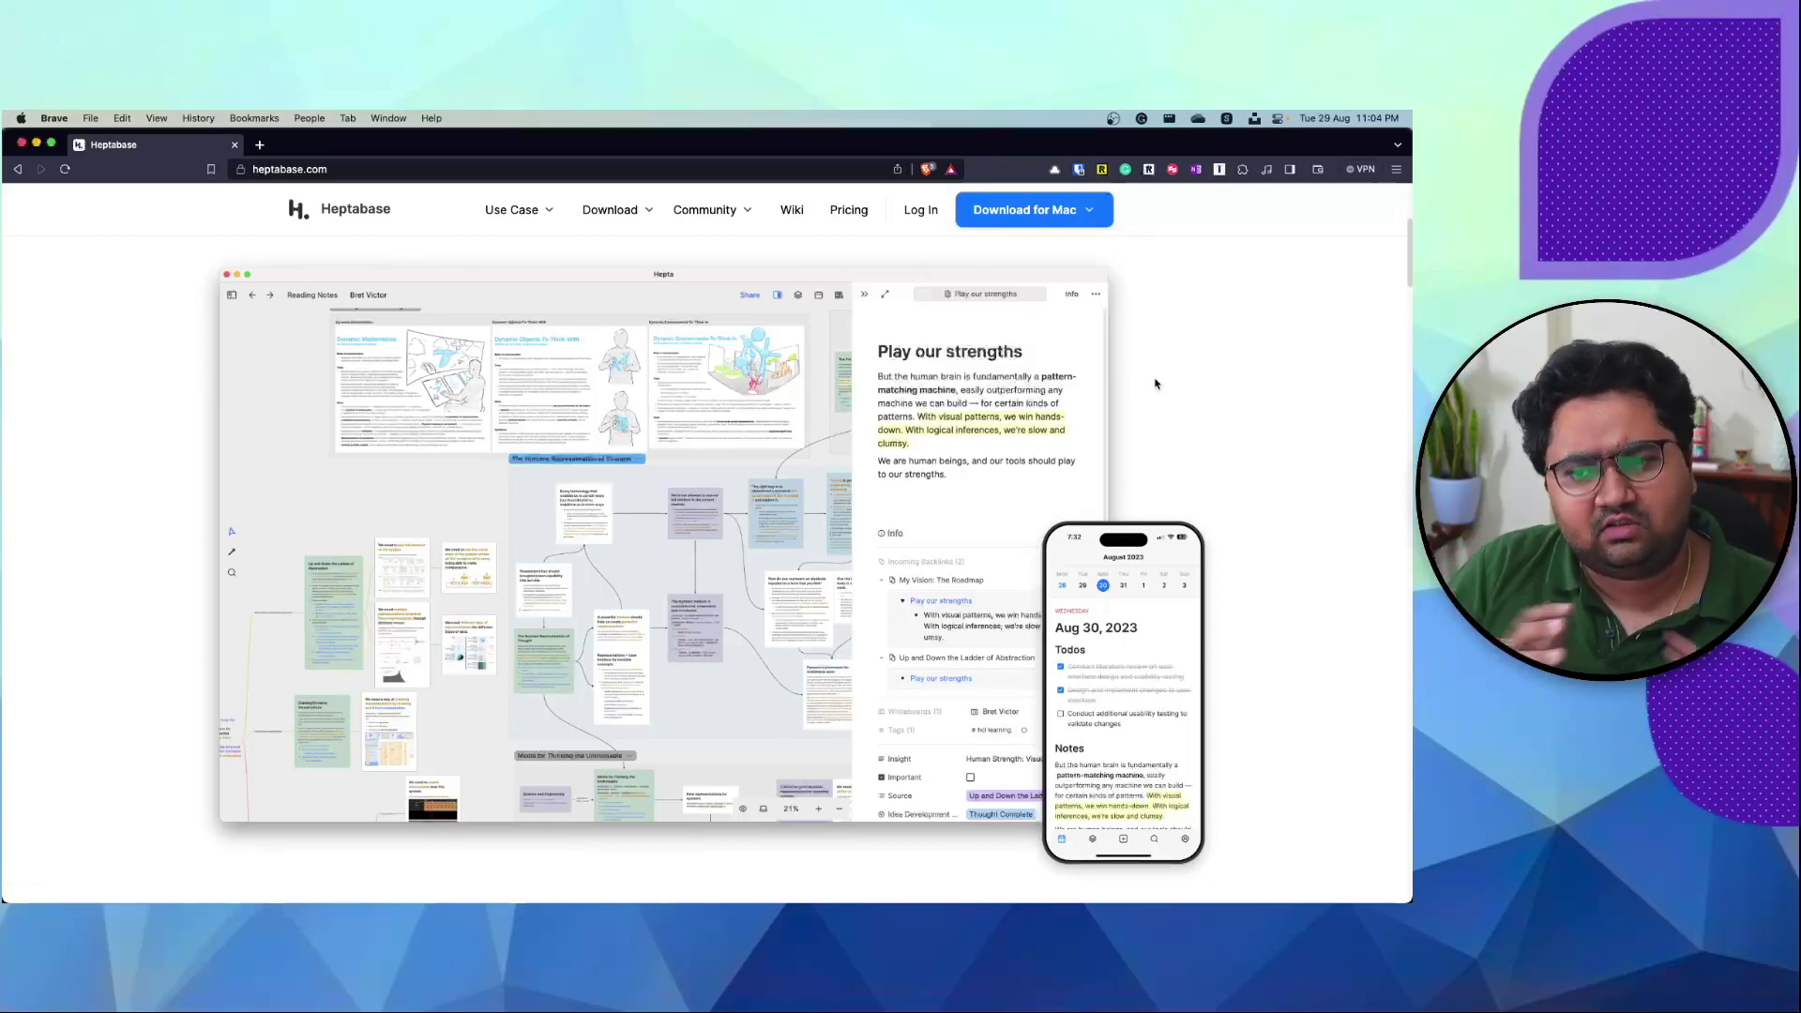
pyautogui.scroll(-6, 1156, 383)
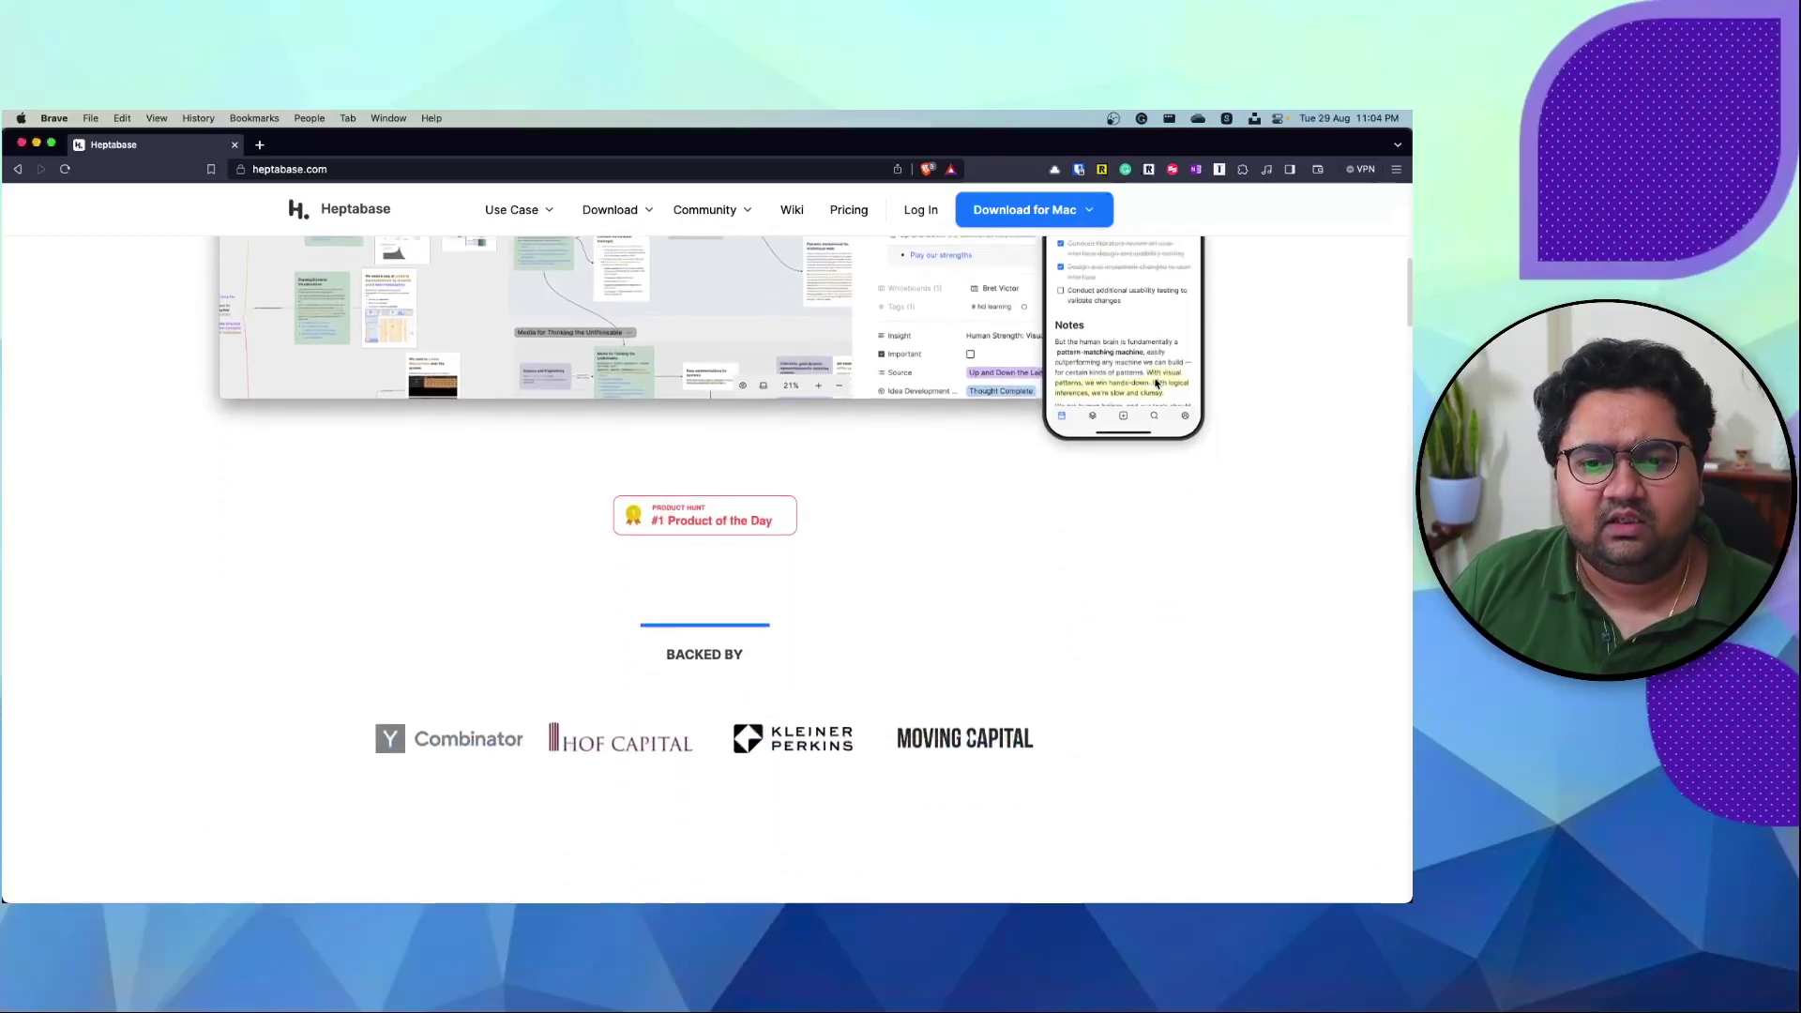
pyautogui.scroll(-6, 778, 424)
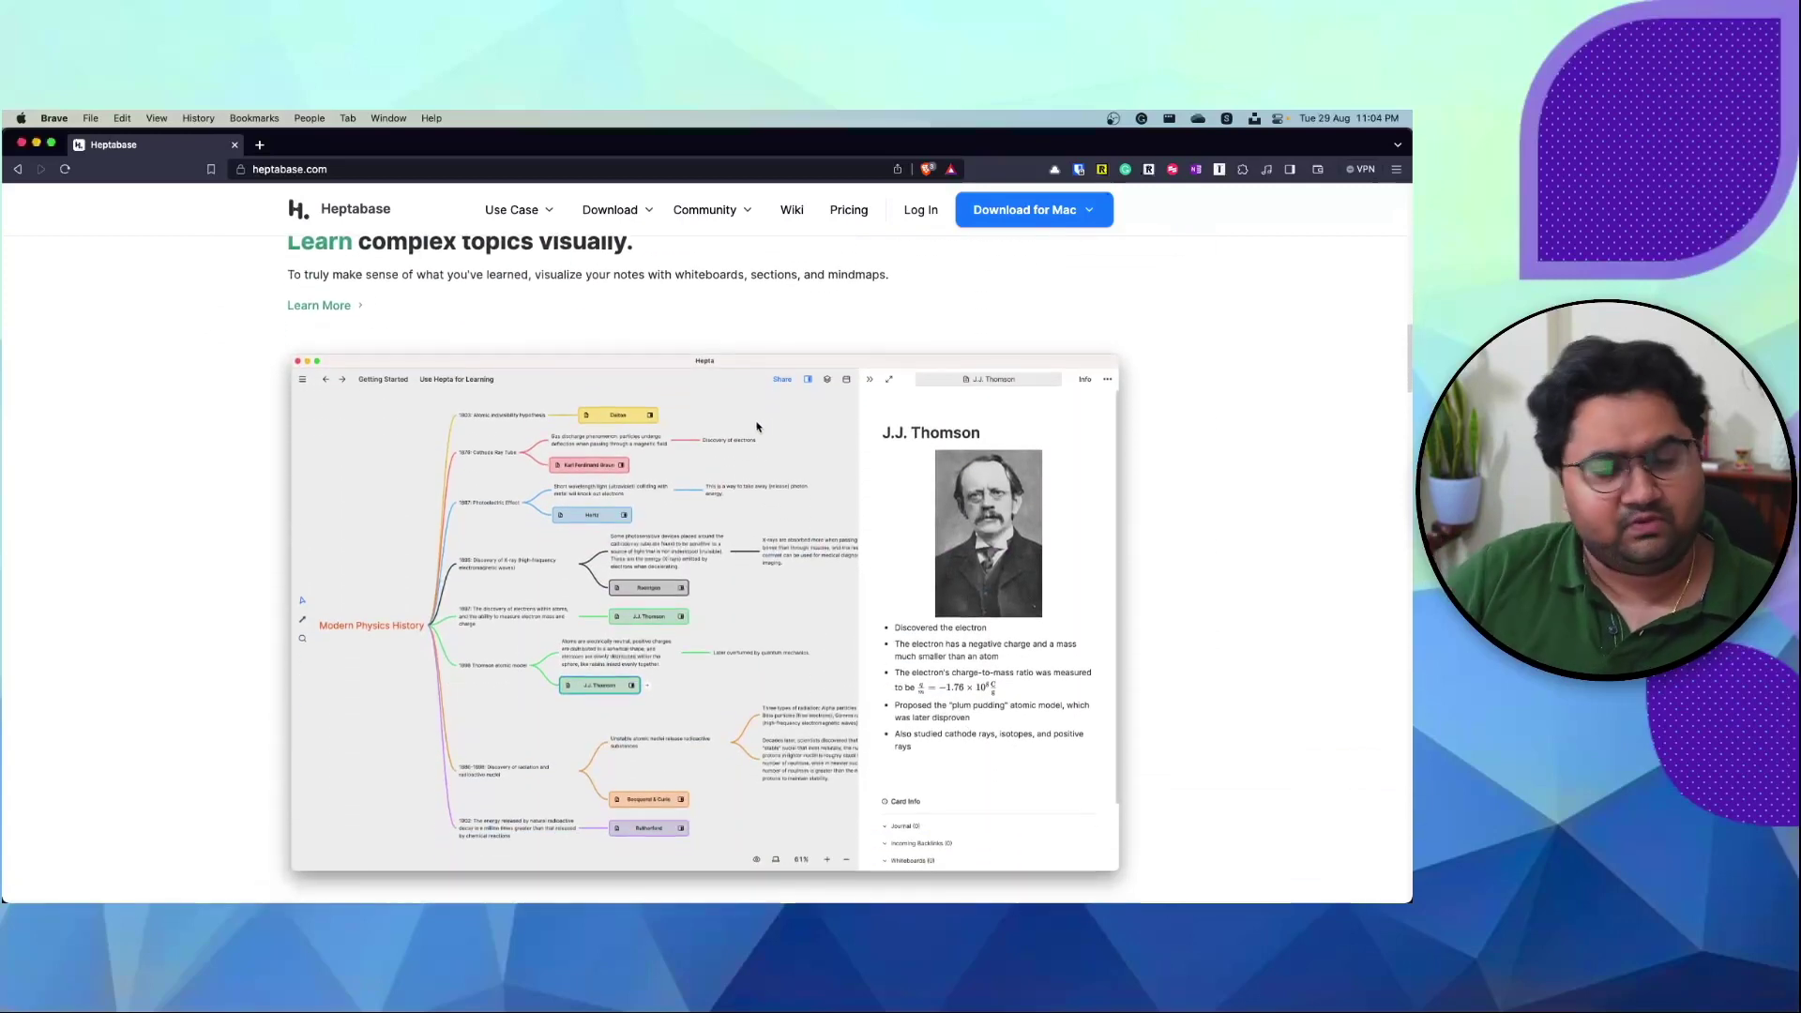
pyautogui.scroll(-7, 757, 427)
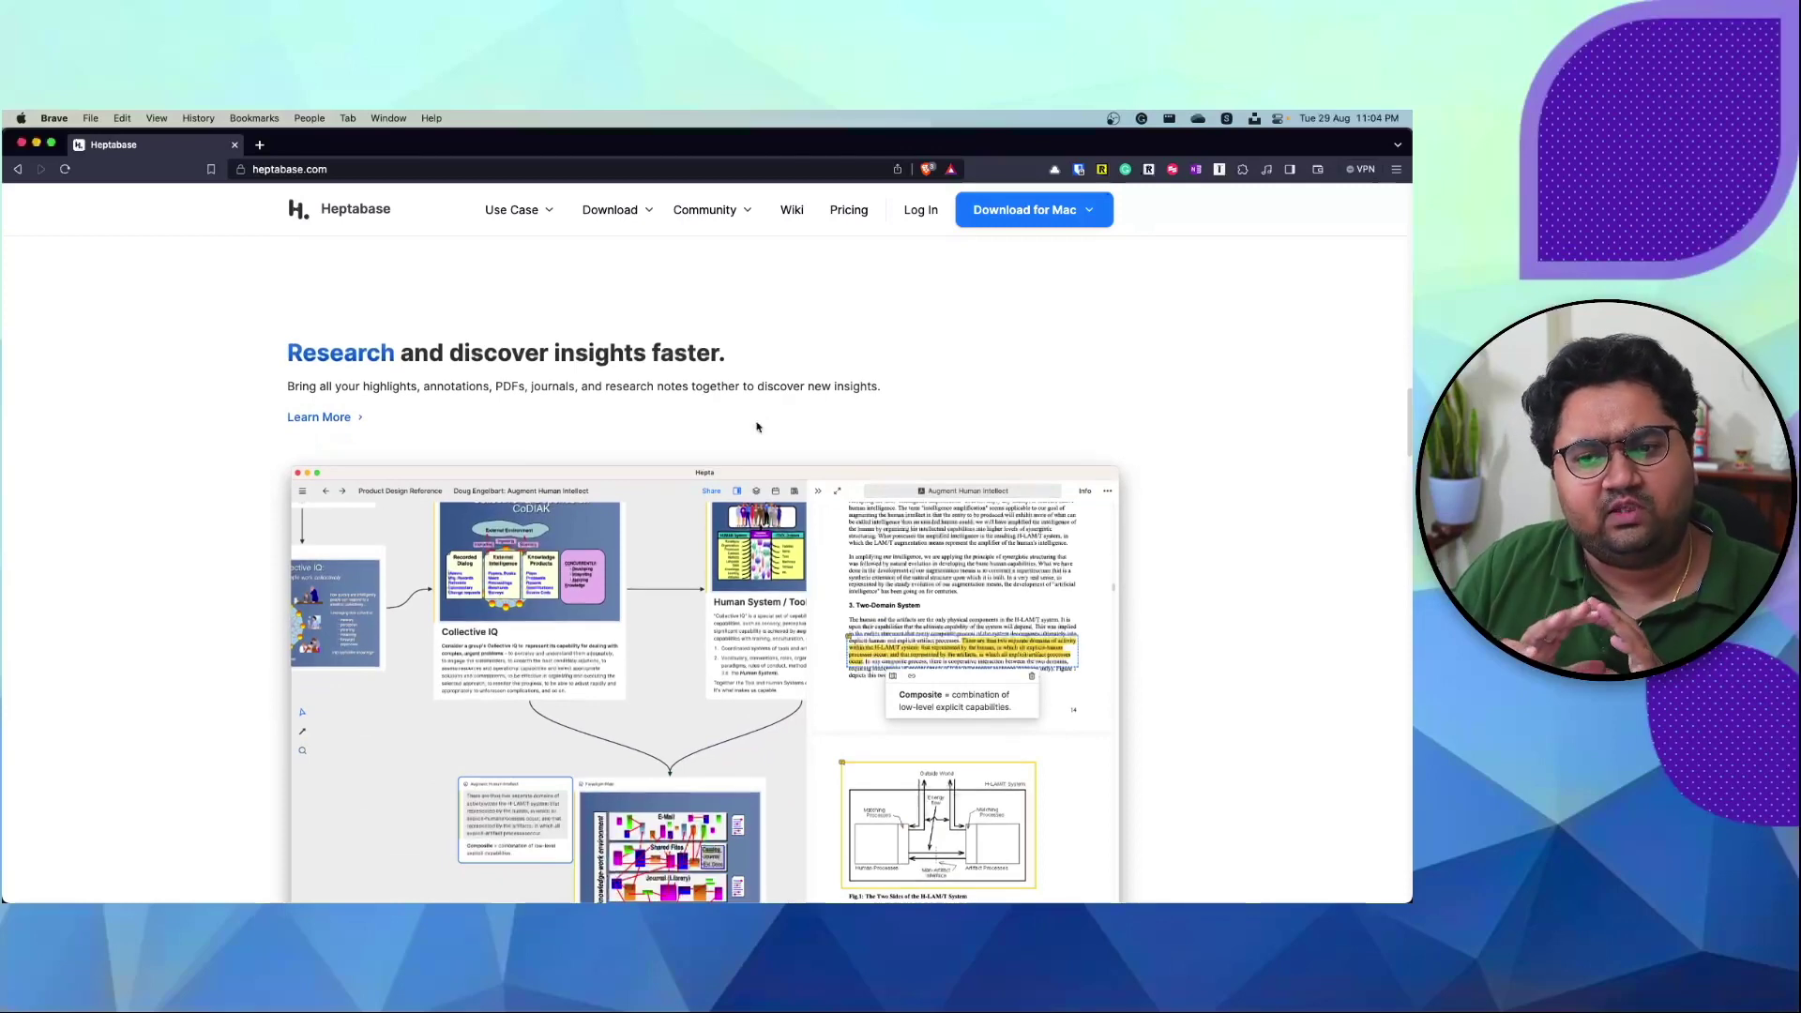
pyautogui.scroll(-7, 757, 427)
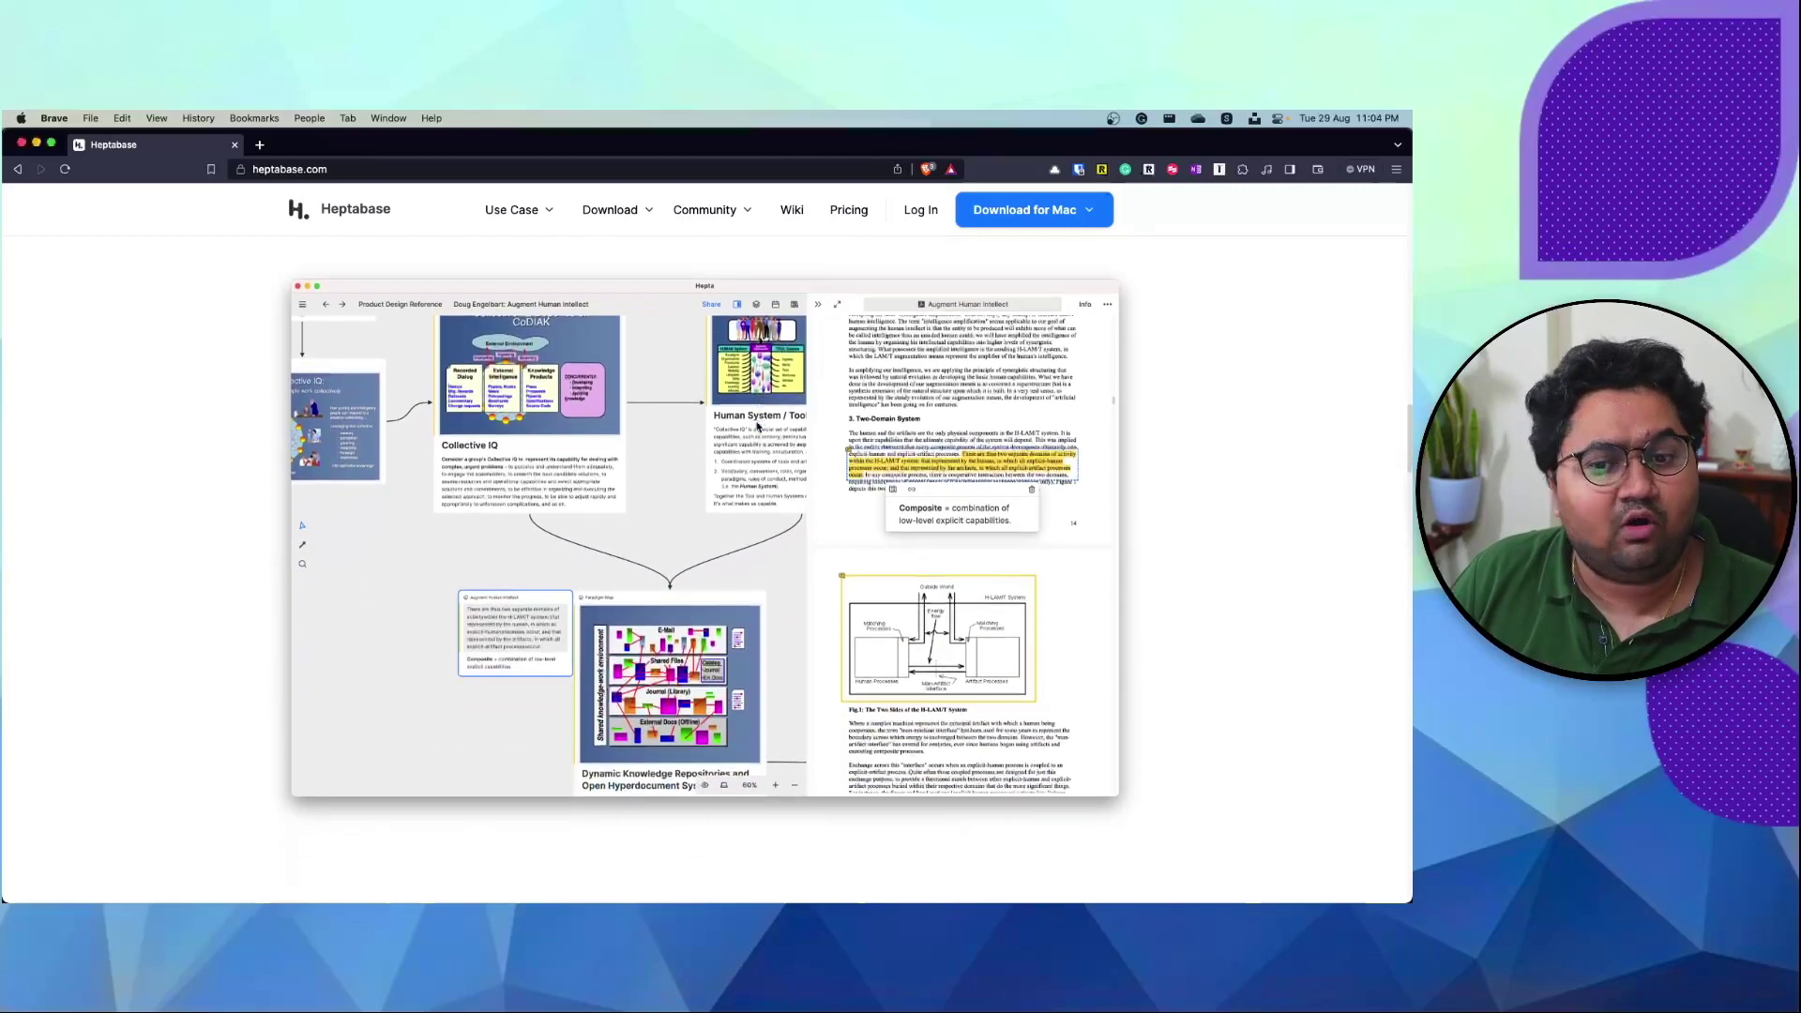
pyautogui.scroll(-8, 721, 560)
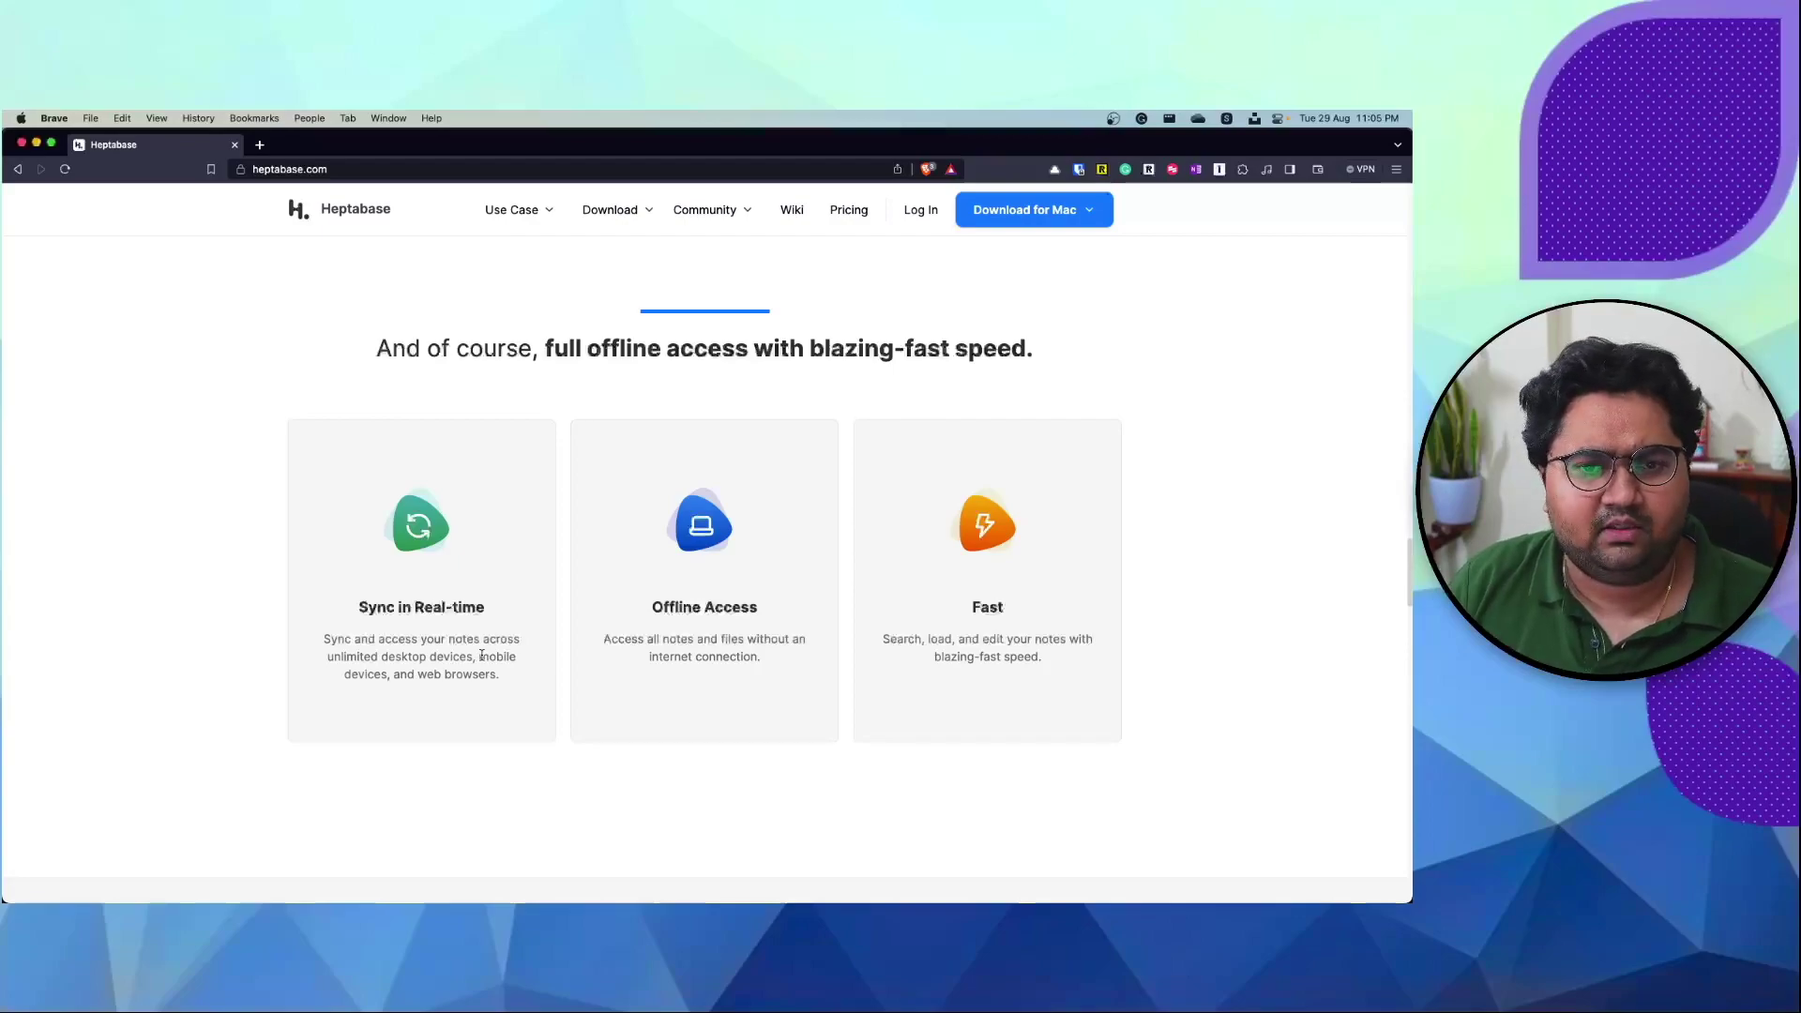
pyautogui.scroll(-10, 481, 654)
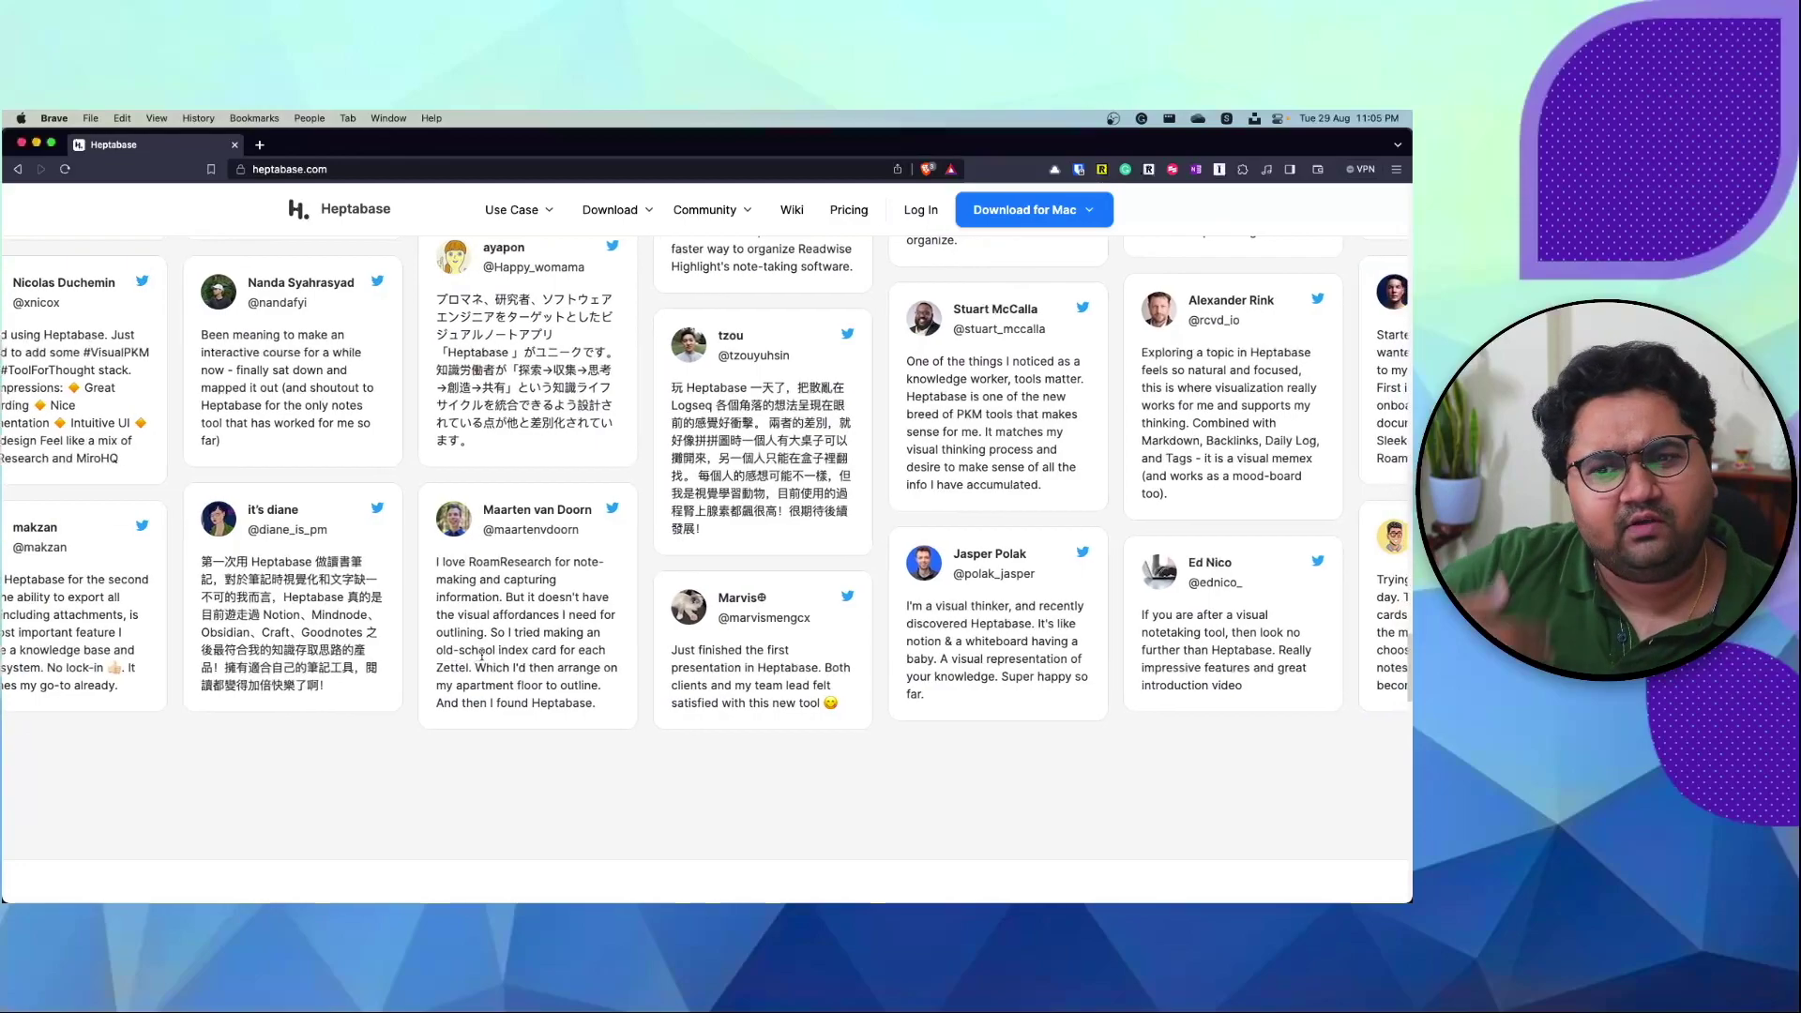
pyautogui.scroll(-3, 481, 655)
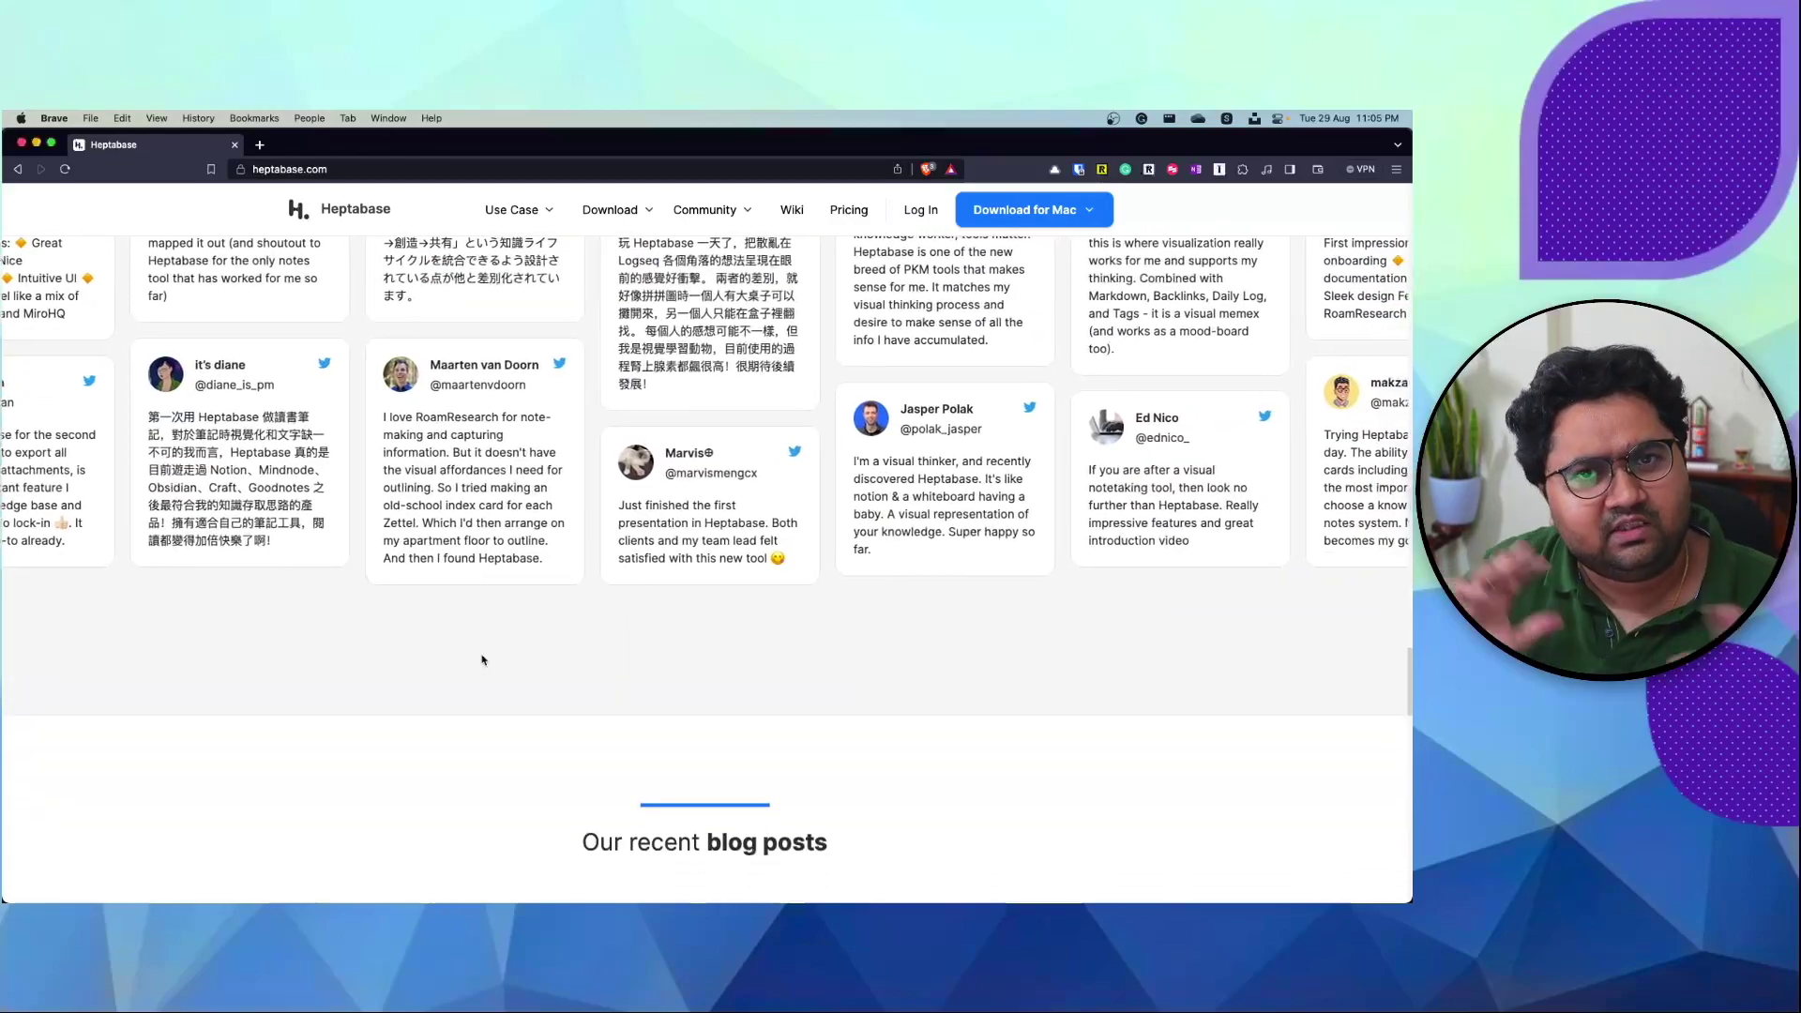
# - Minimize the browser window, switch to the Hepta desktop app and open the Map of whiteboards
pyautogui.click(37, 144)
pyautogui.press('super+Tab')
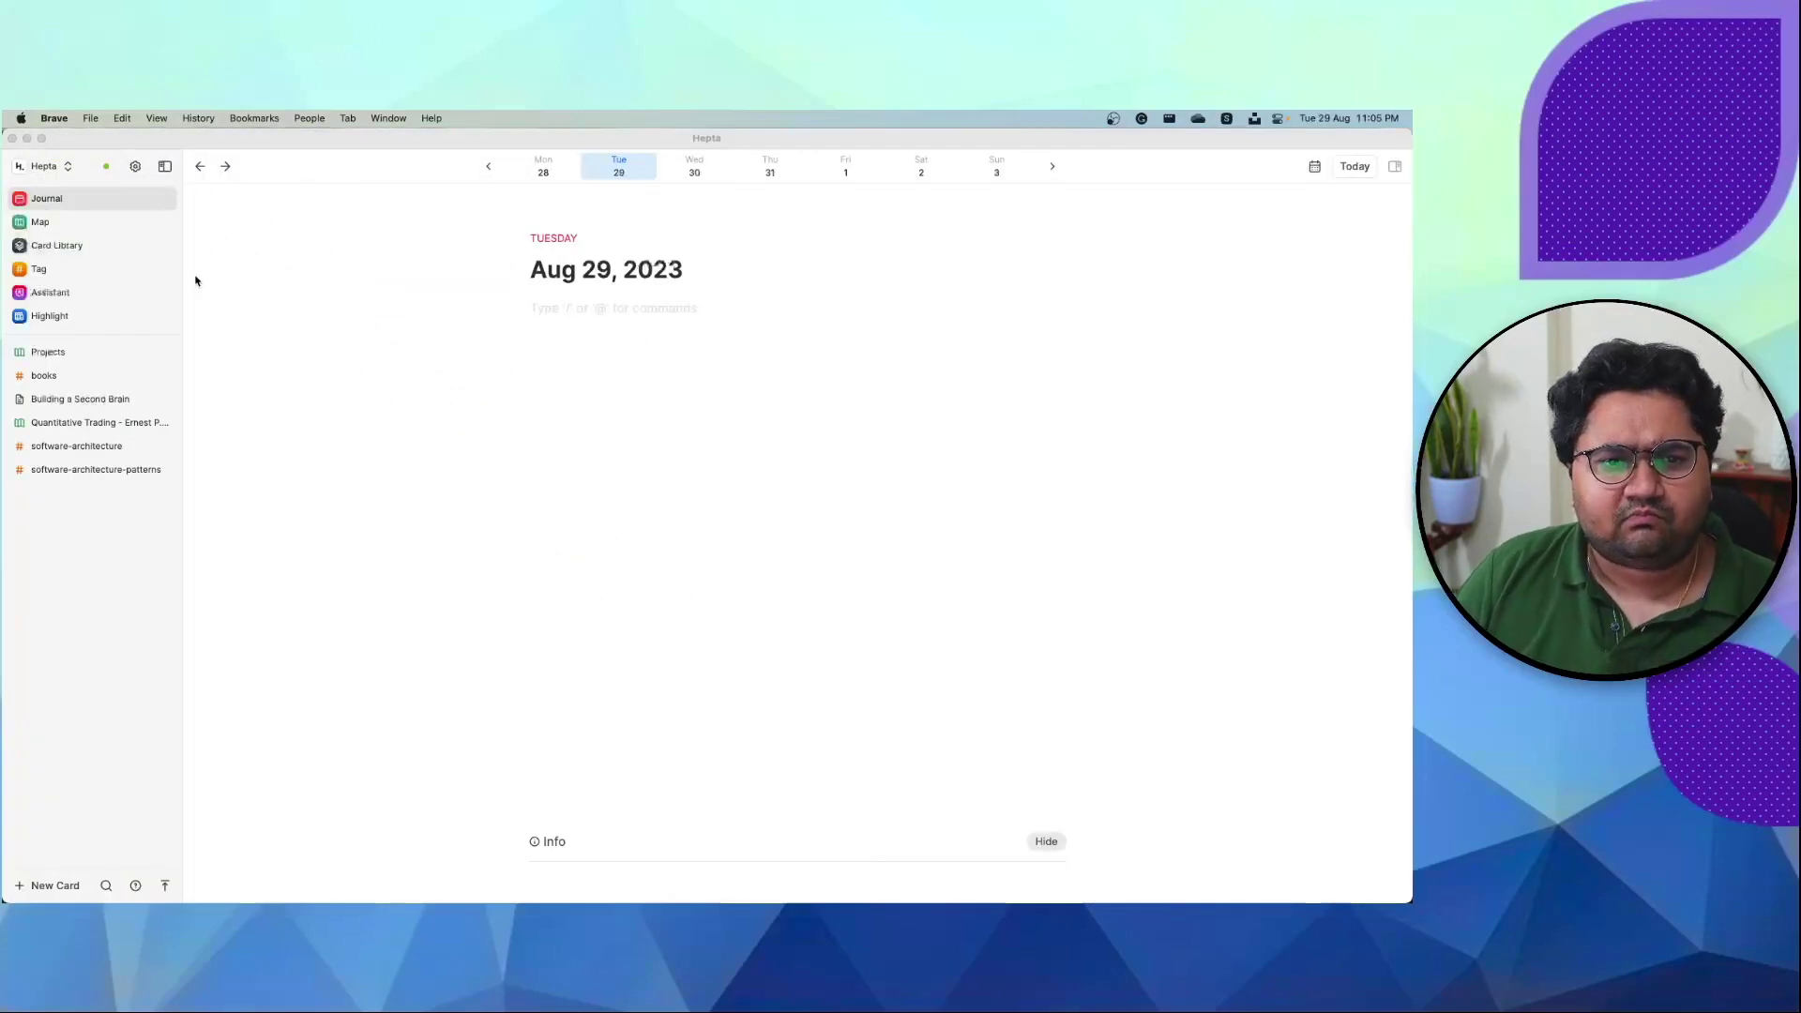
pyautogui.click(103, 221)
# - Check for app updates and try dark mode before returning to light mode
pyautogui.click(78, 164)
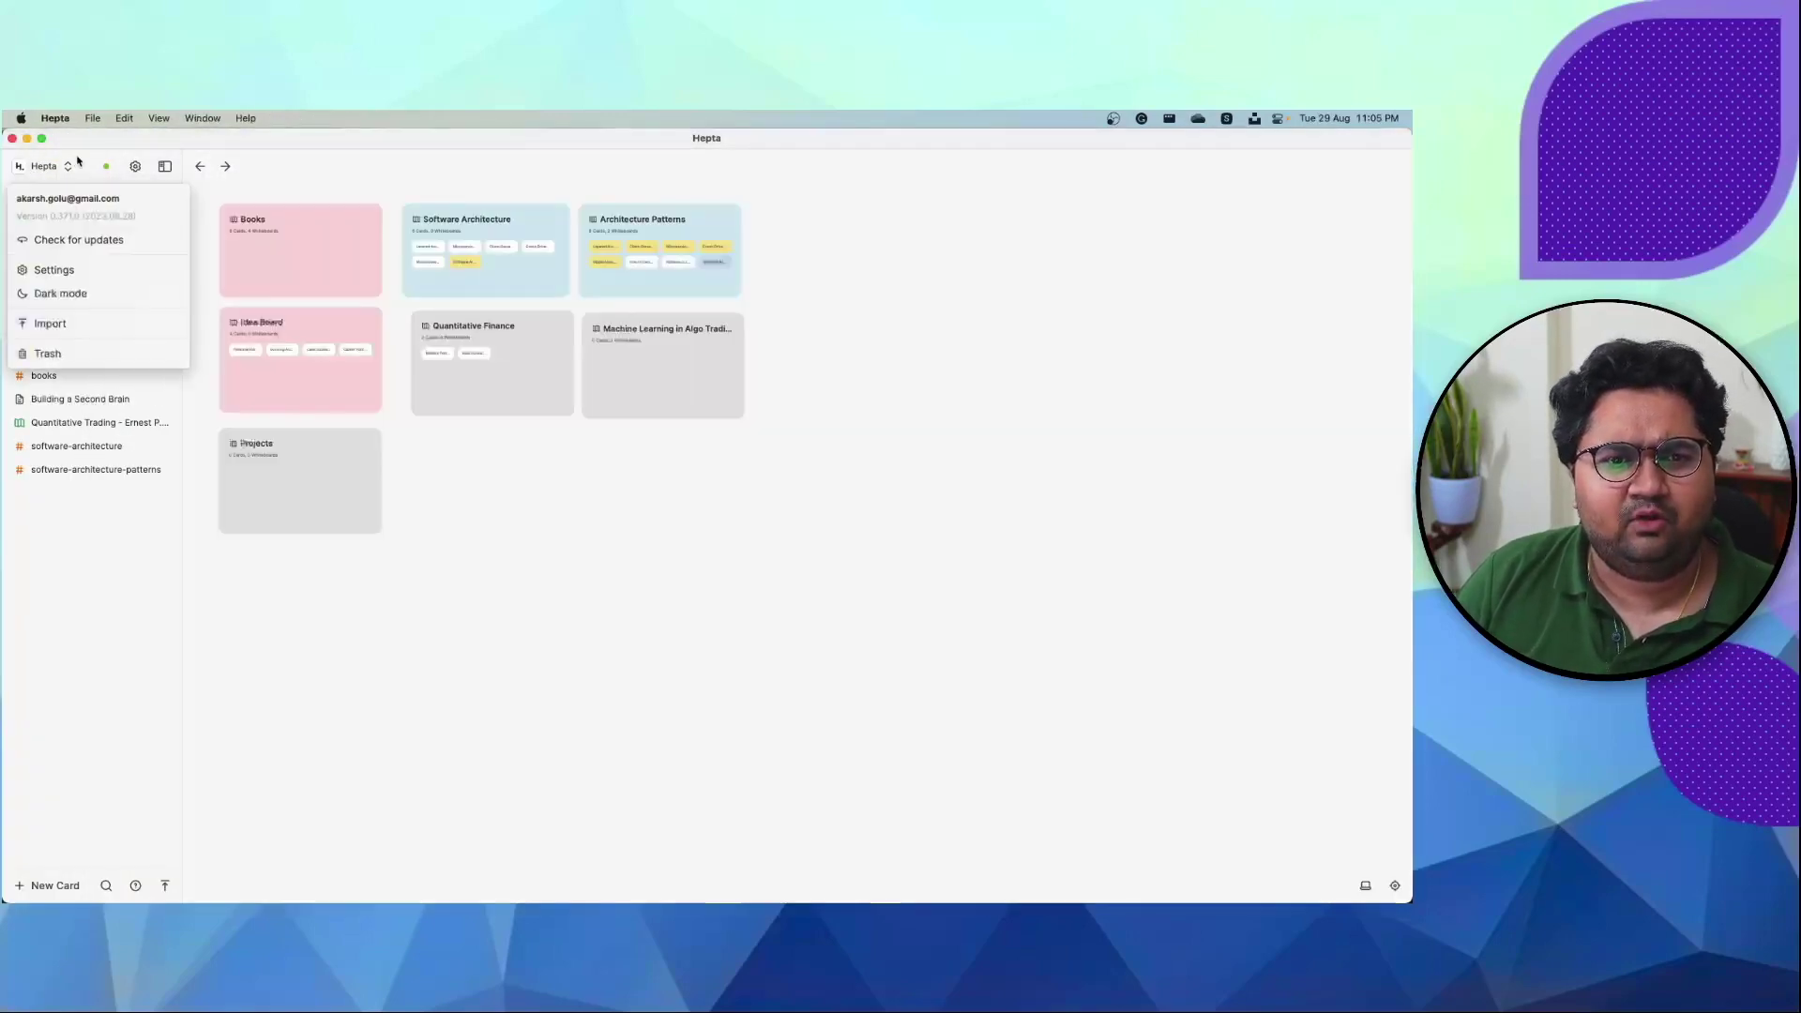
pyautogui.click(82, 240)
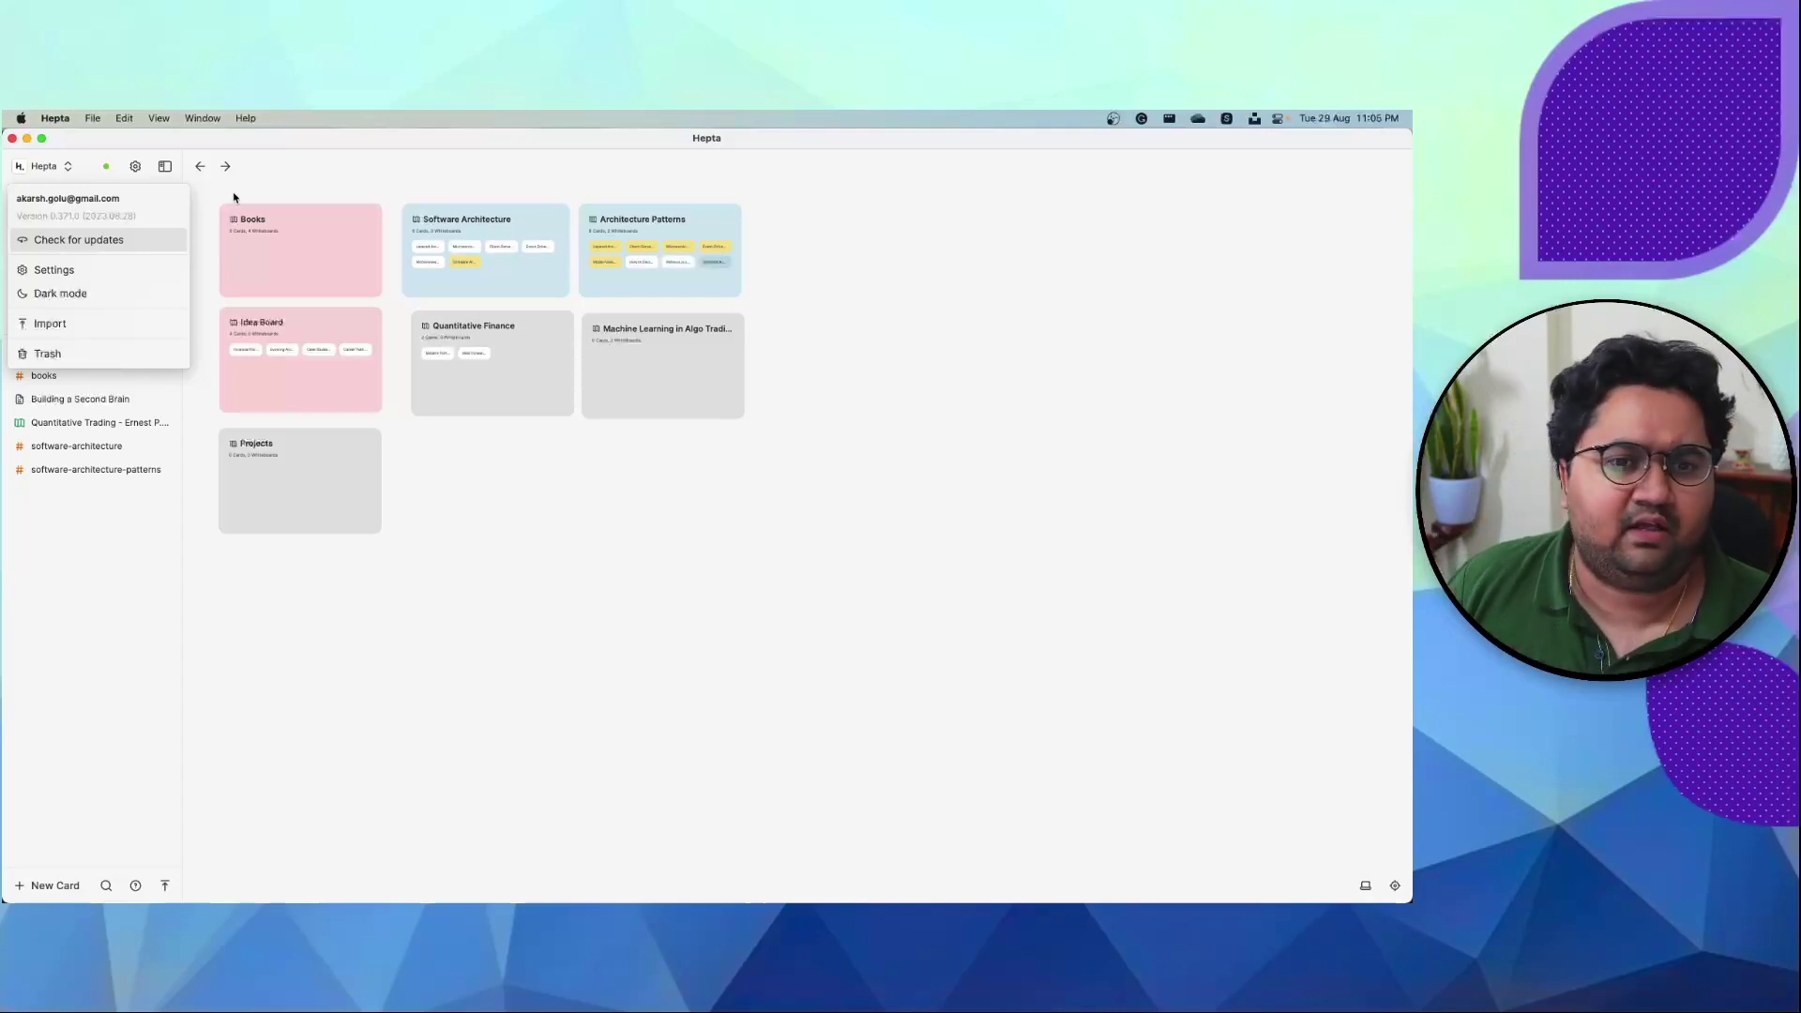
pyautogui.click(129, 292)
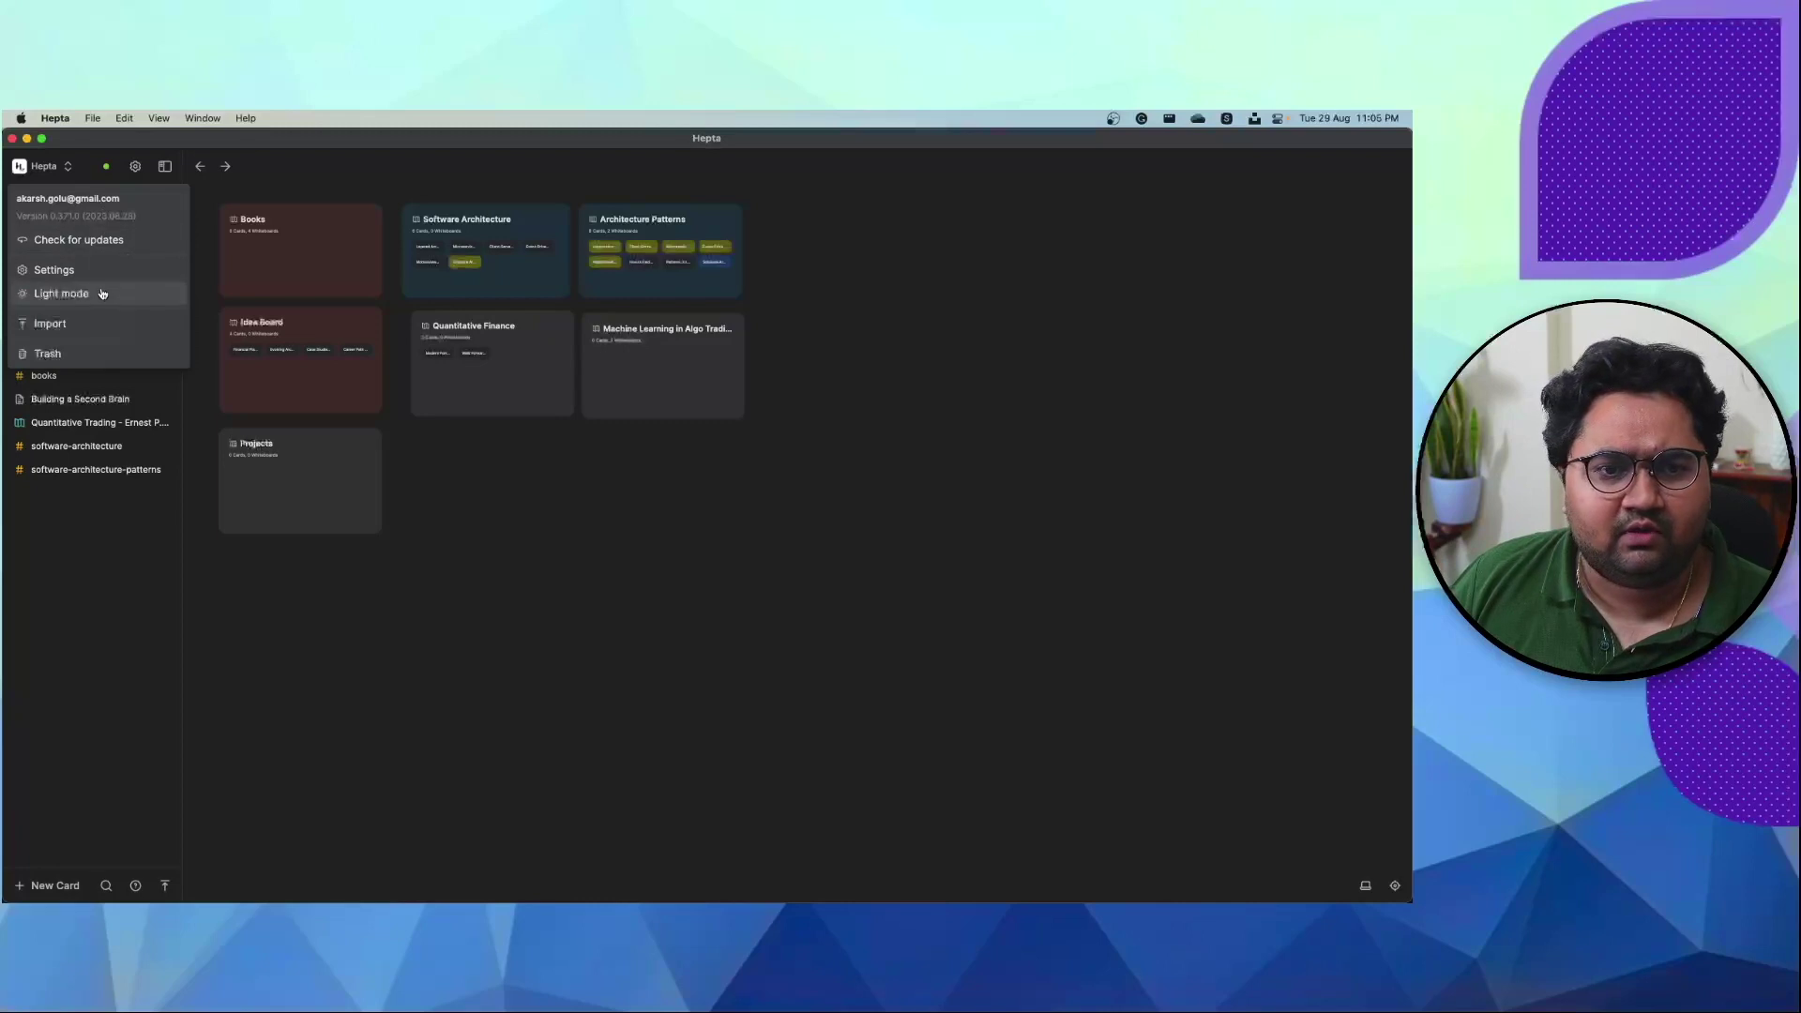
pyautogui.click(102, 293)
# - Open the app settings and review the General, Connections and Backup & Sync options, including local backup, export and data retrieval
pyautogui.click(103, 270)
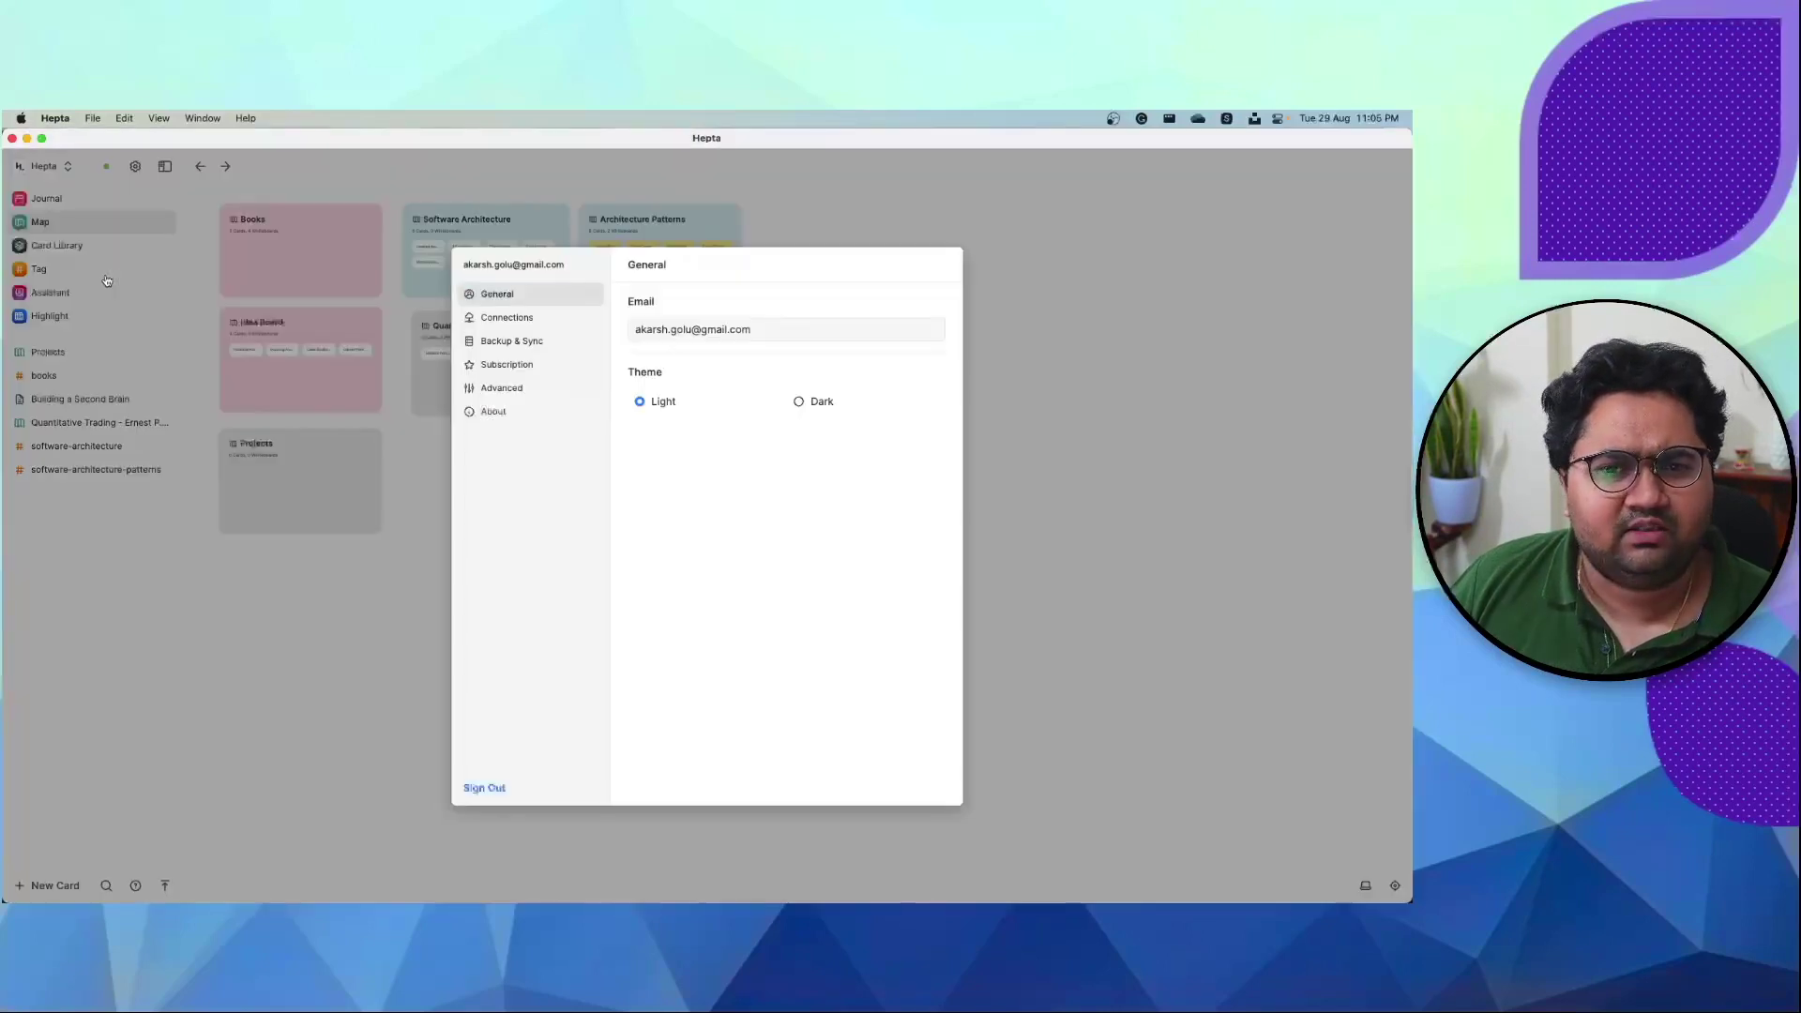
pyautogui.click(555, 321)
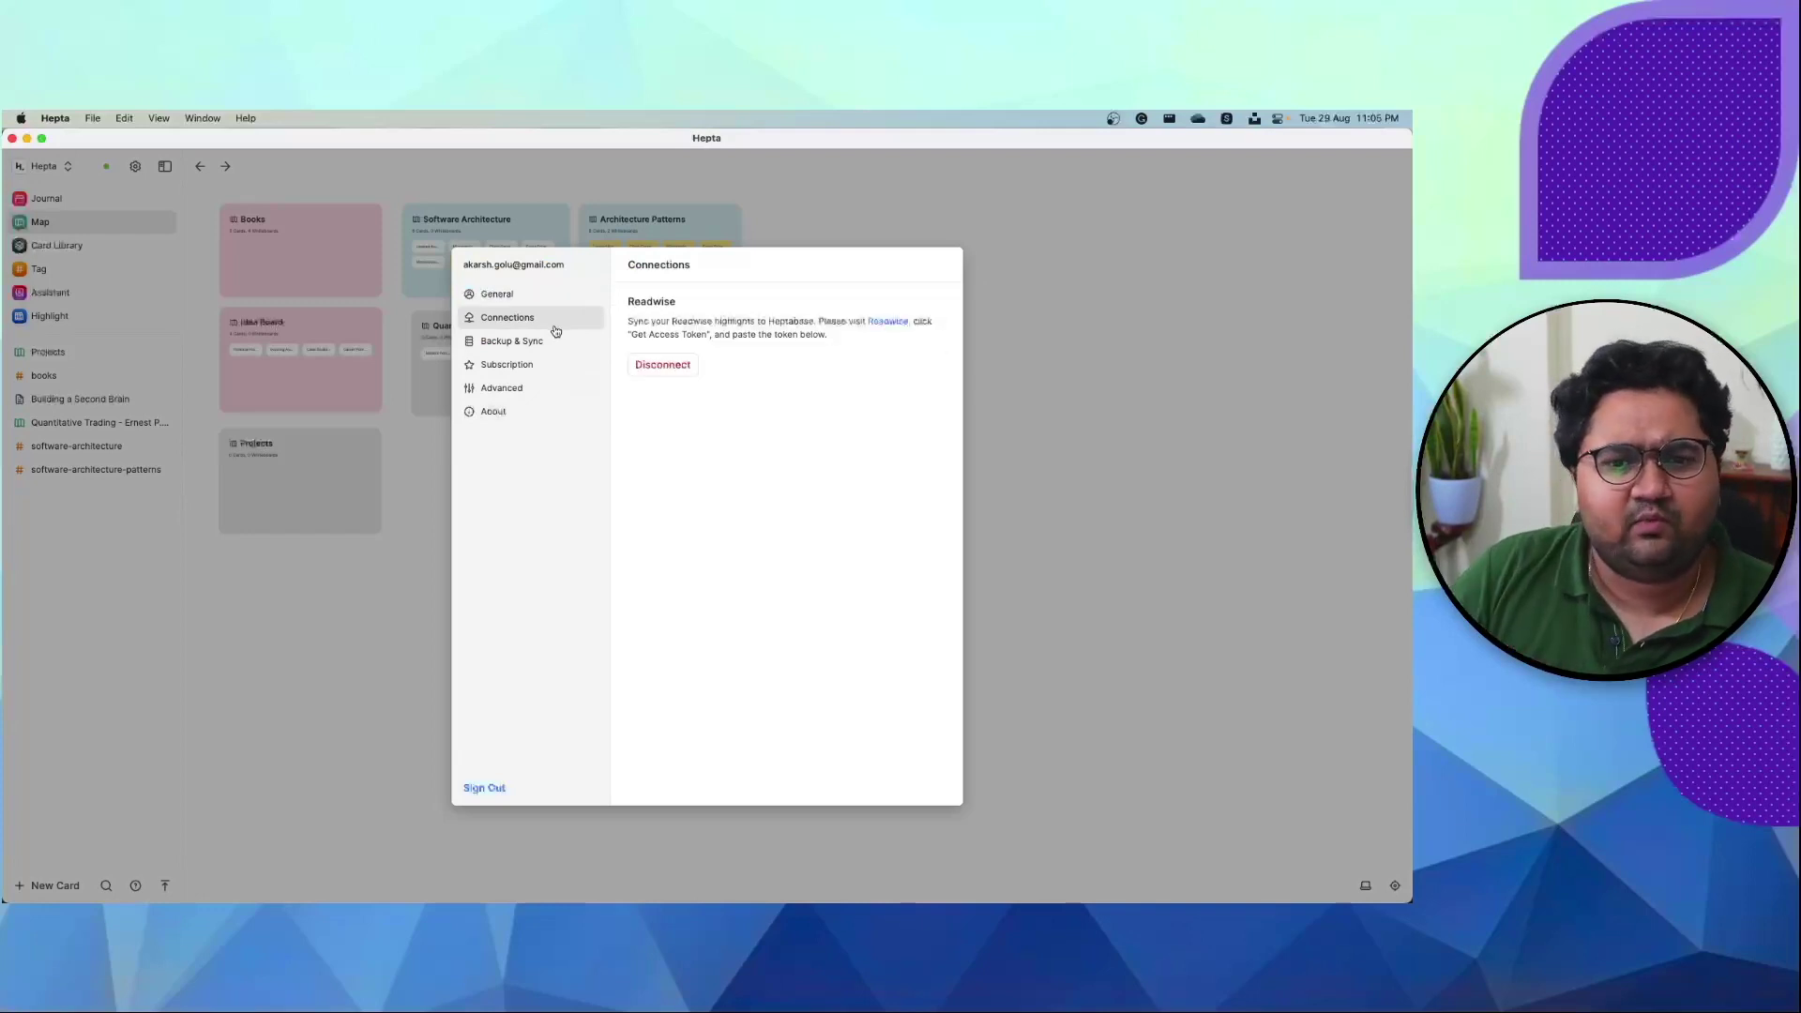
pyautogui.click(549, 342)
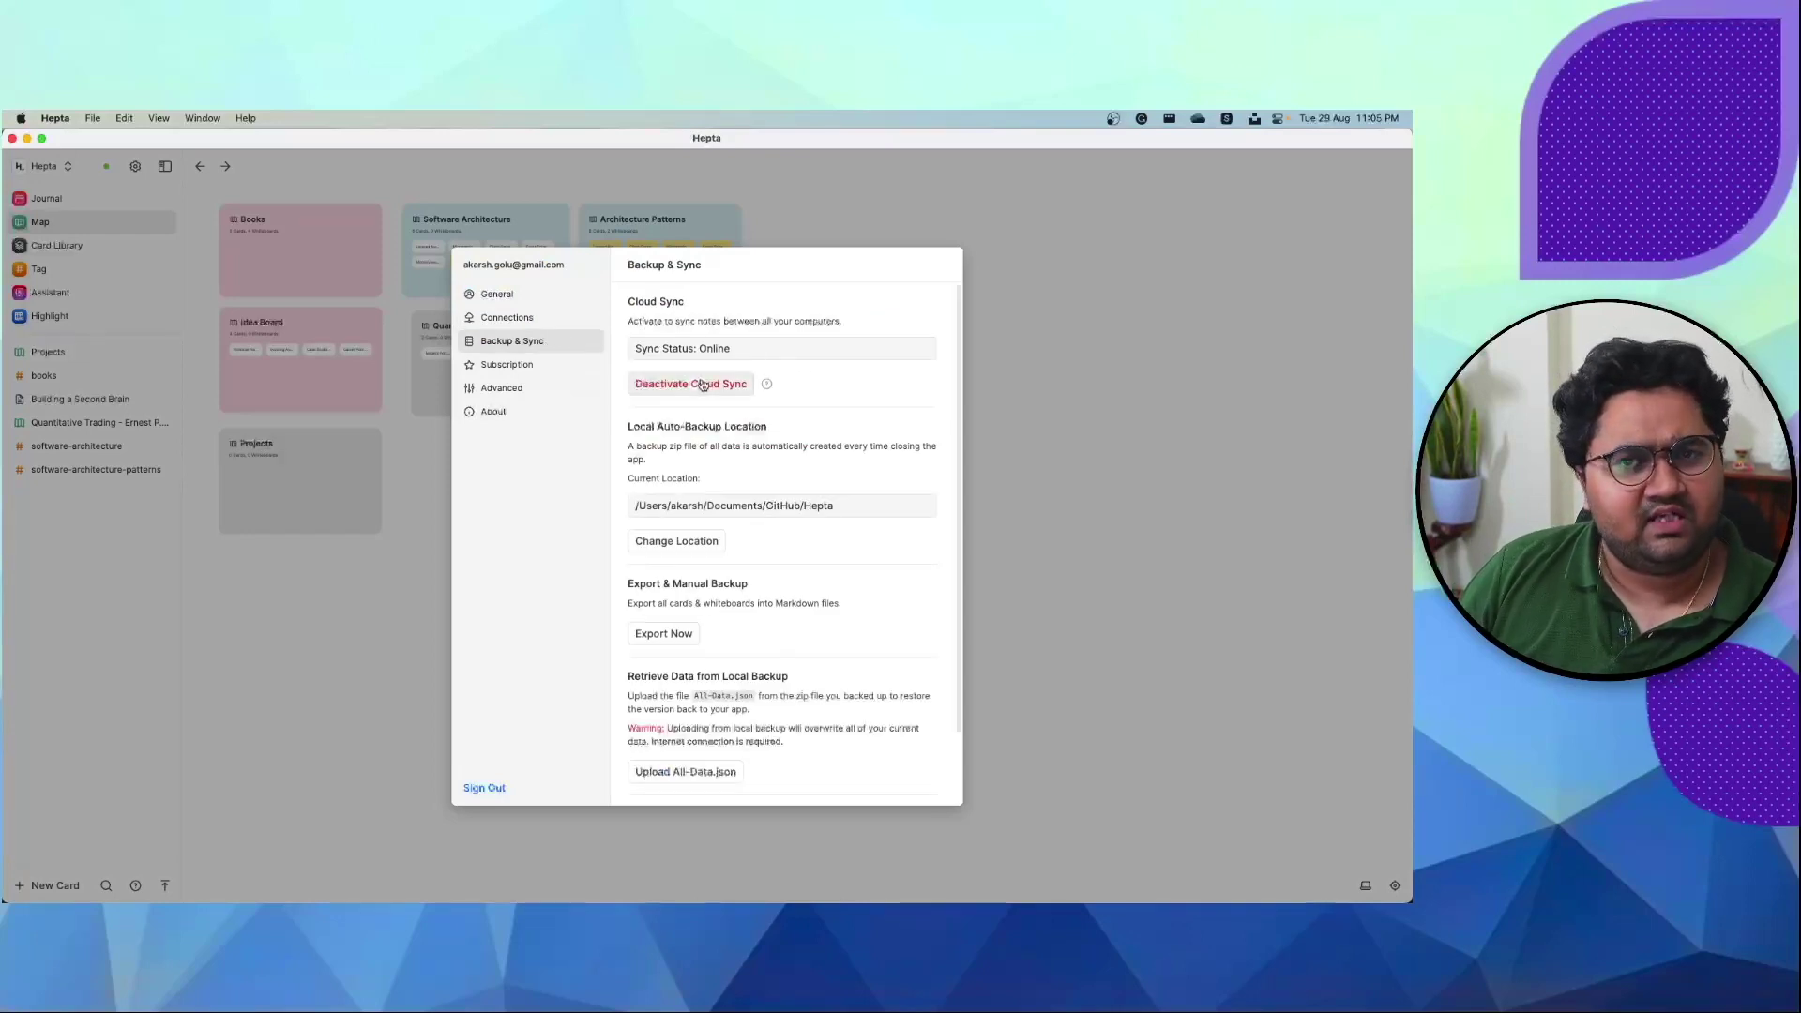
pyautogui.scroll(-1, 705, 384)
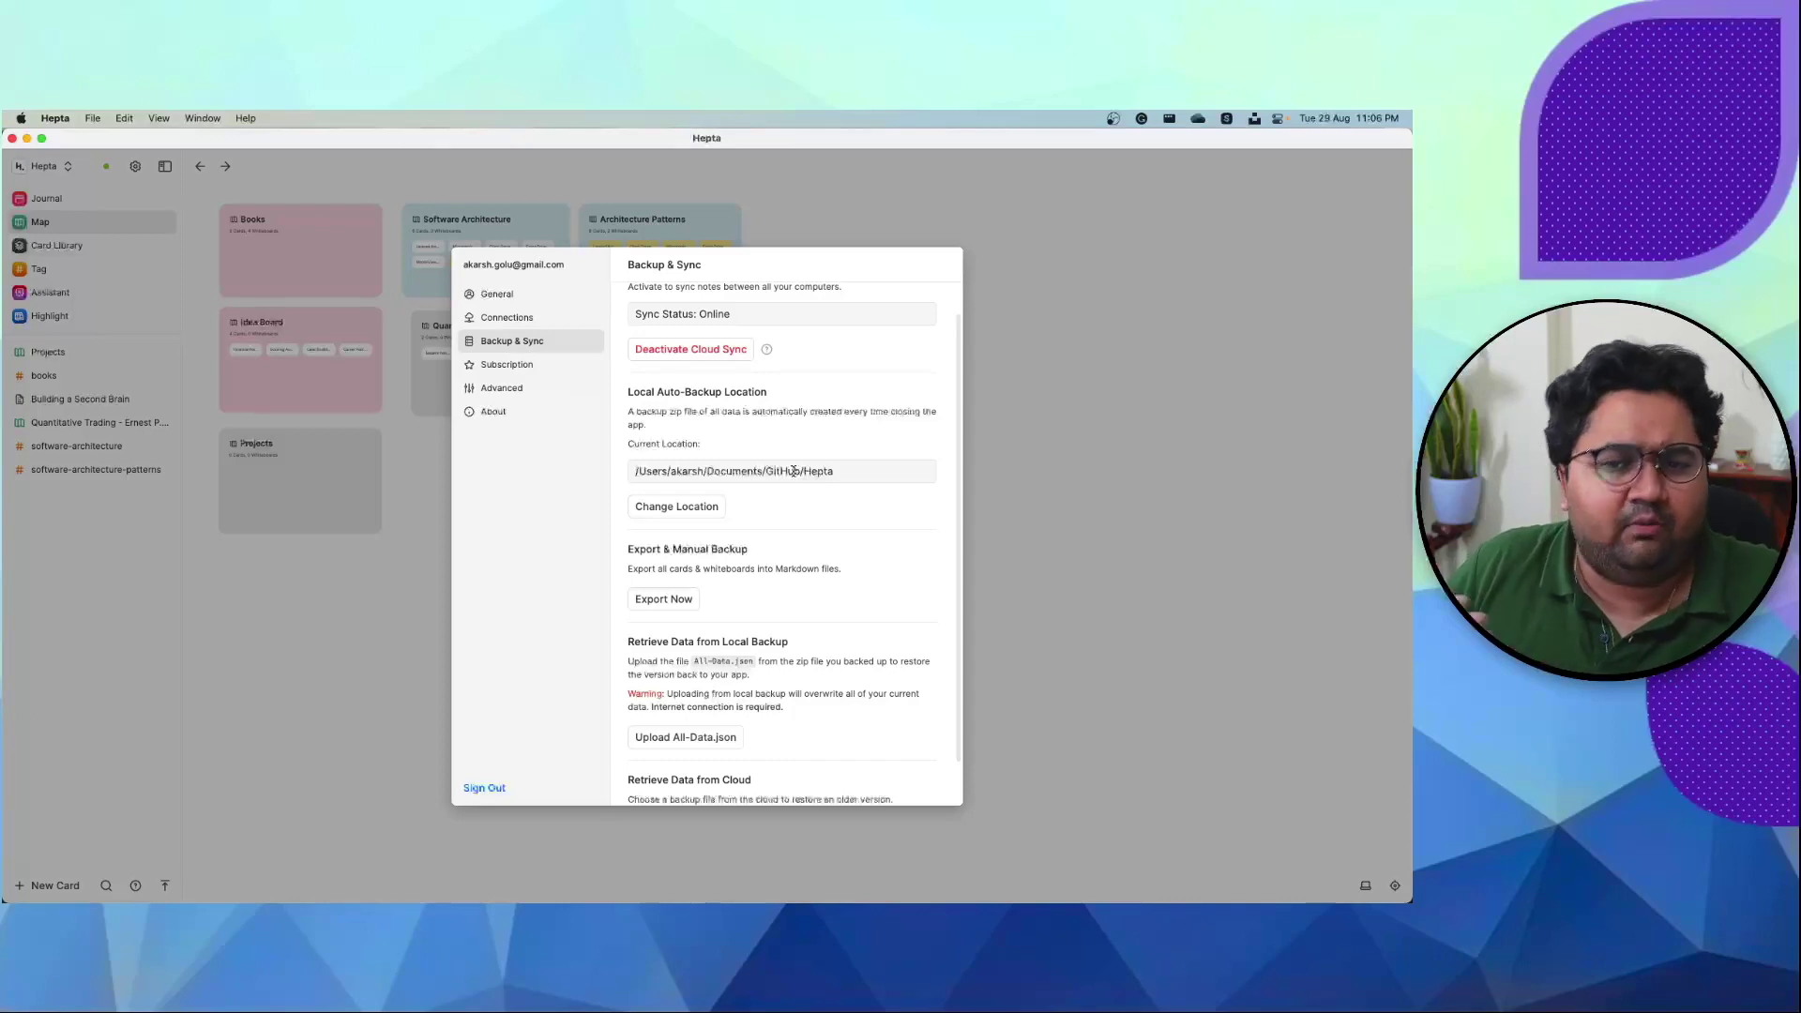
pyautogui.scroll(-1, 794, 471)
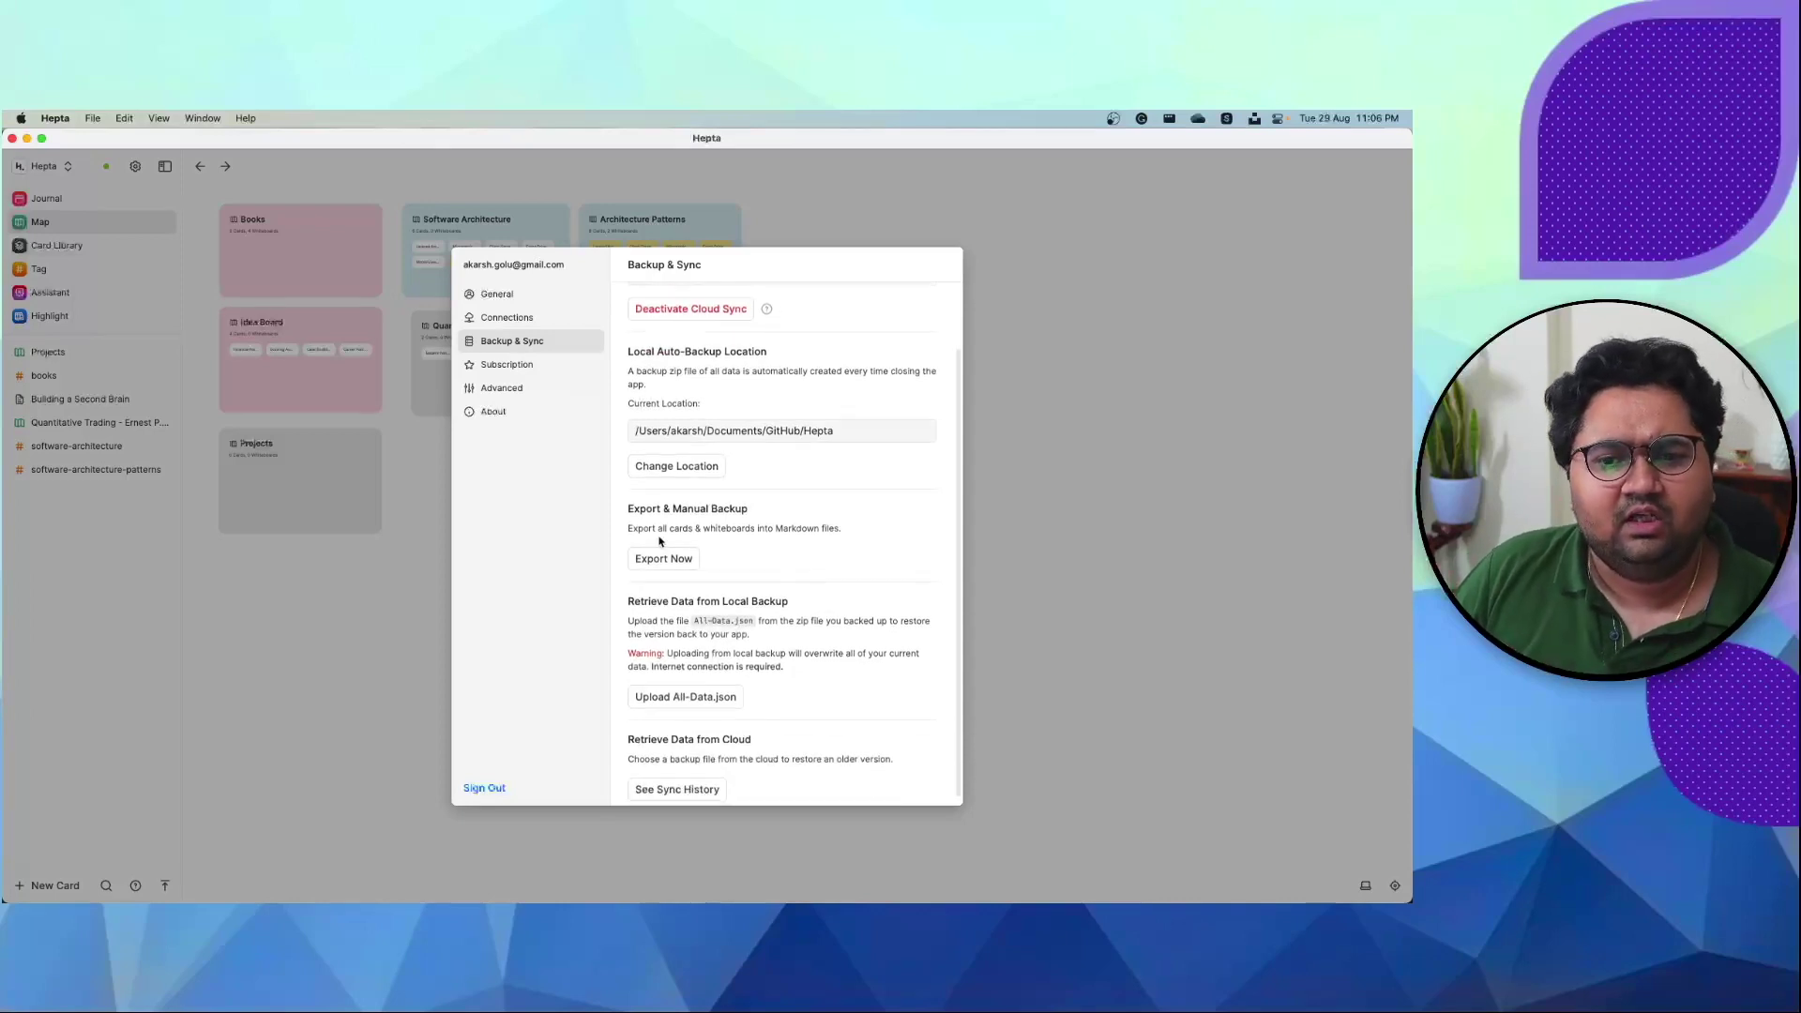
pyautogui.scroll(-1, 659, 541)
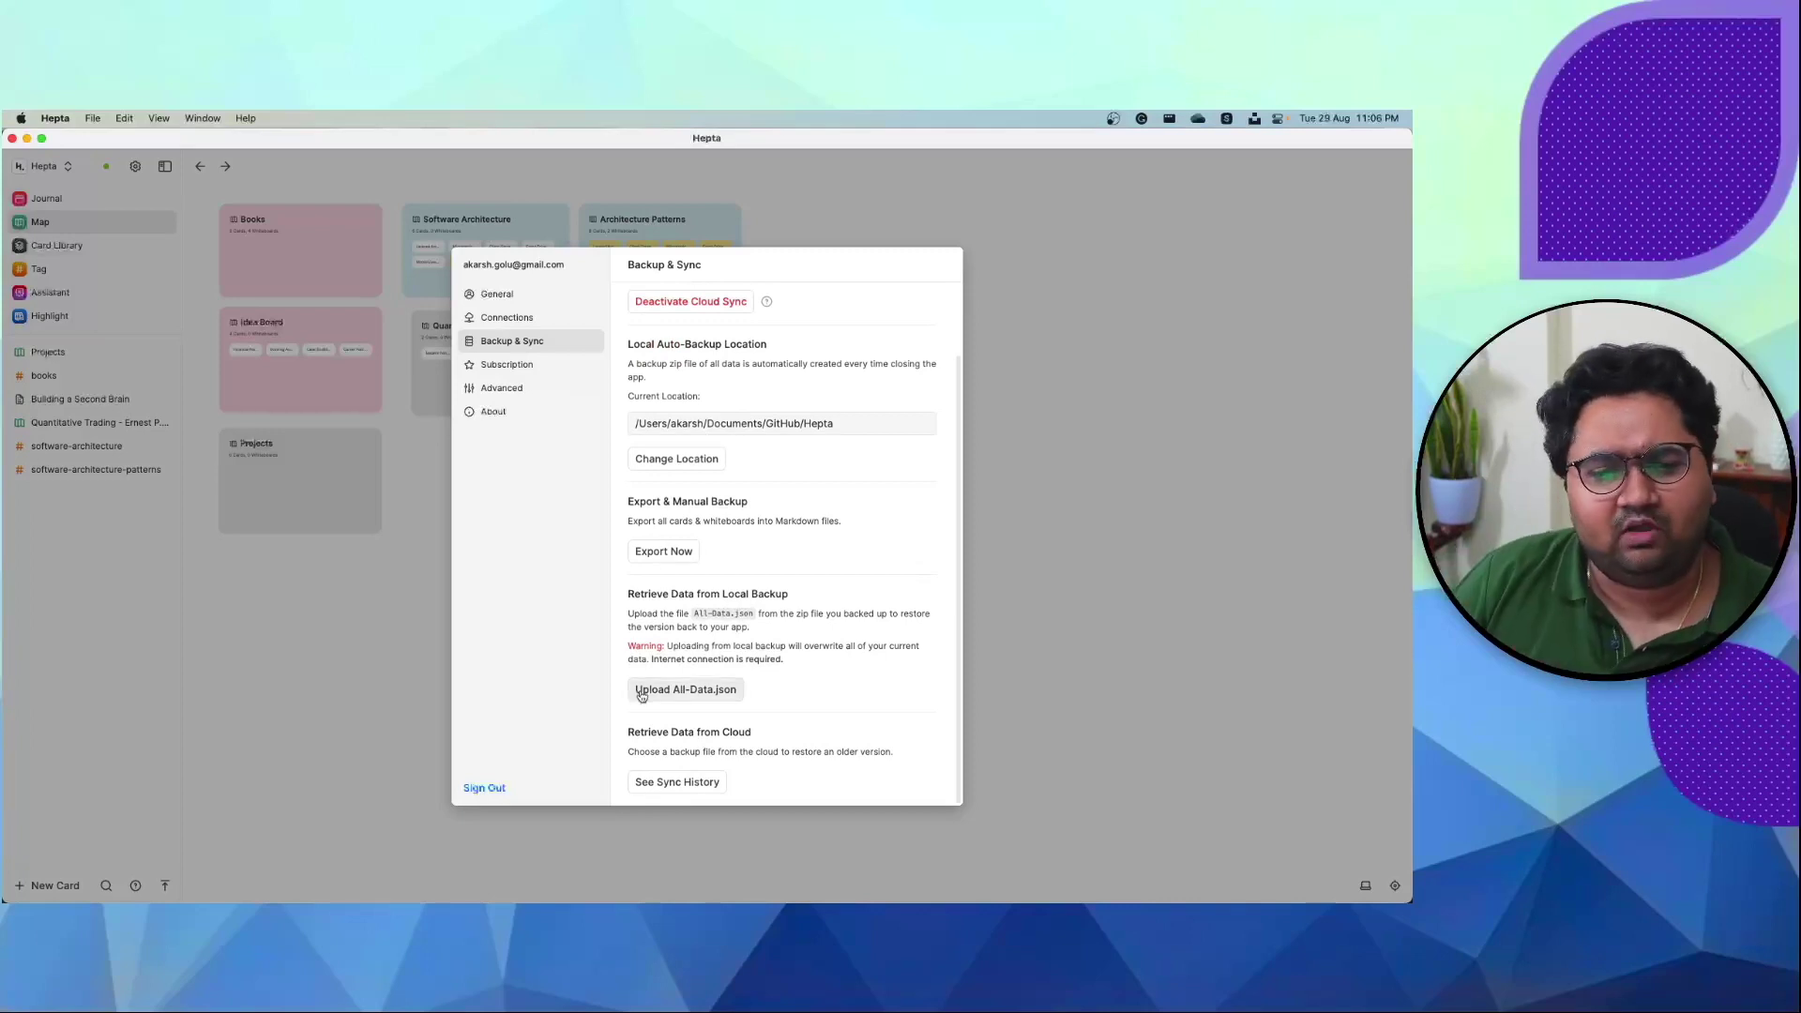
# - Review the Subscription, Advanced and About settings, and close the settings dialog
pyautogui.click(542, 371)
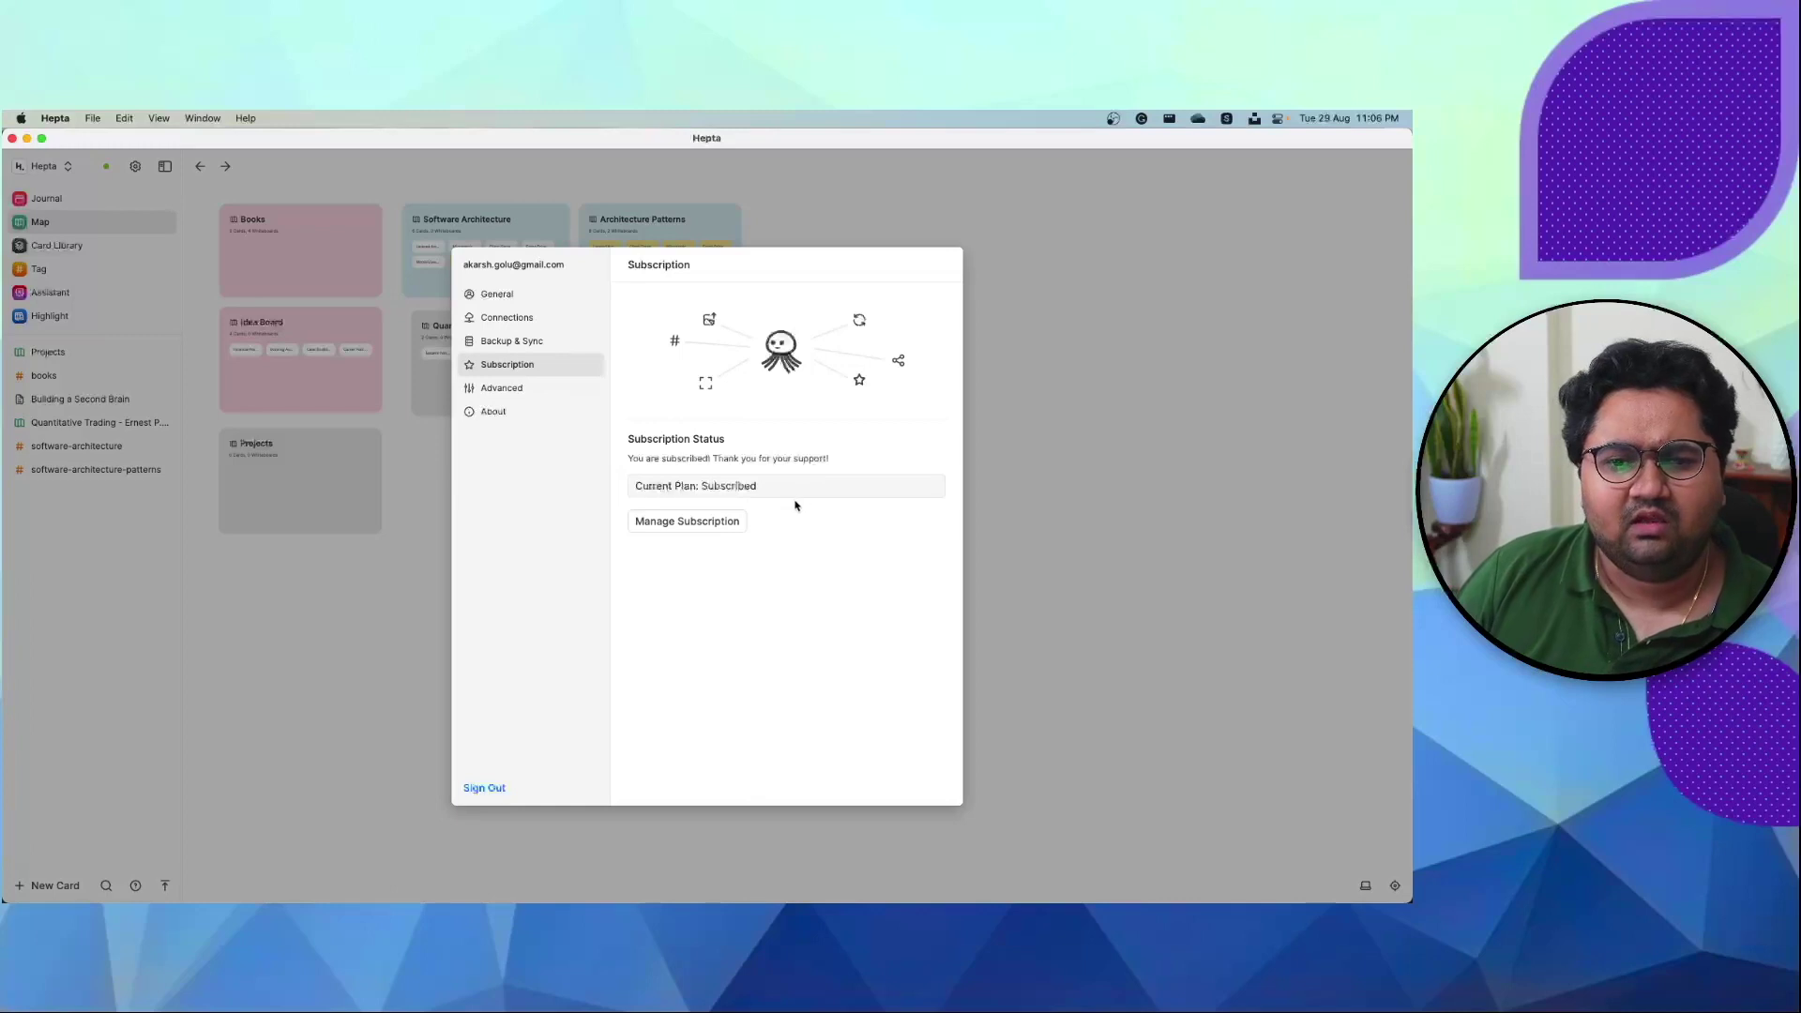
pyautogui.click(542, 390)
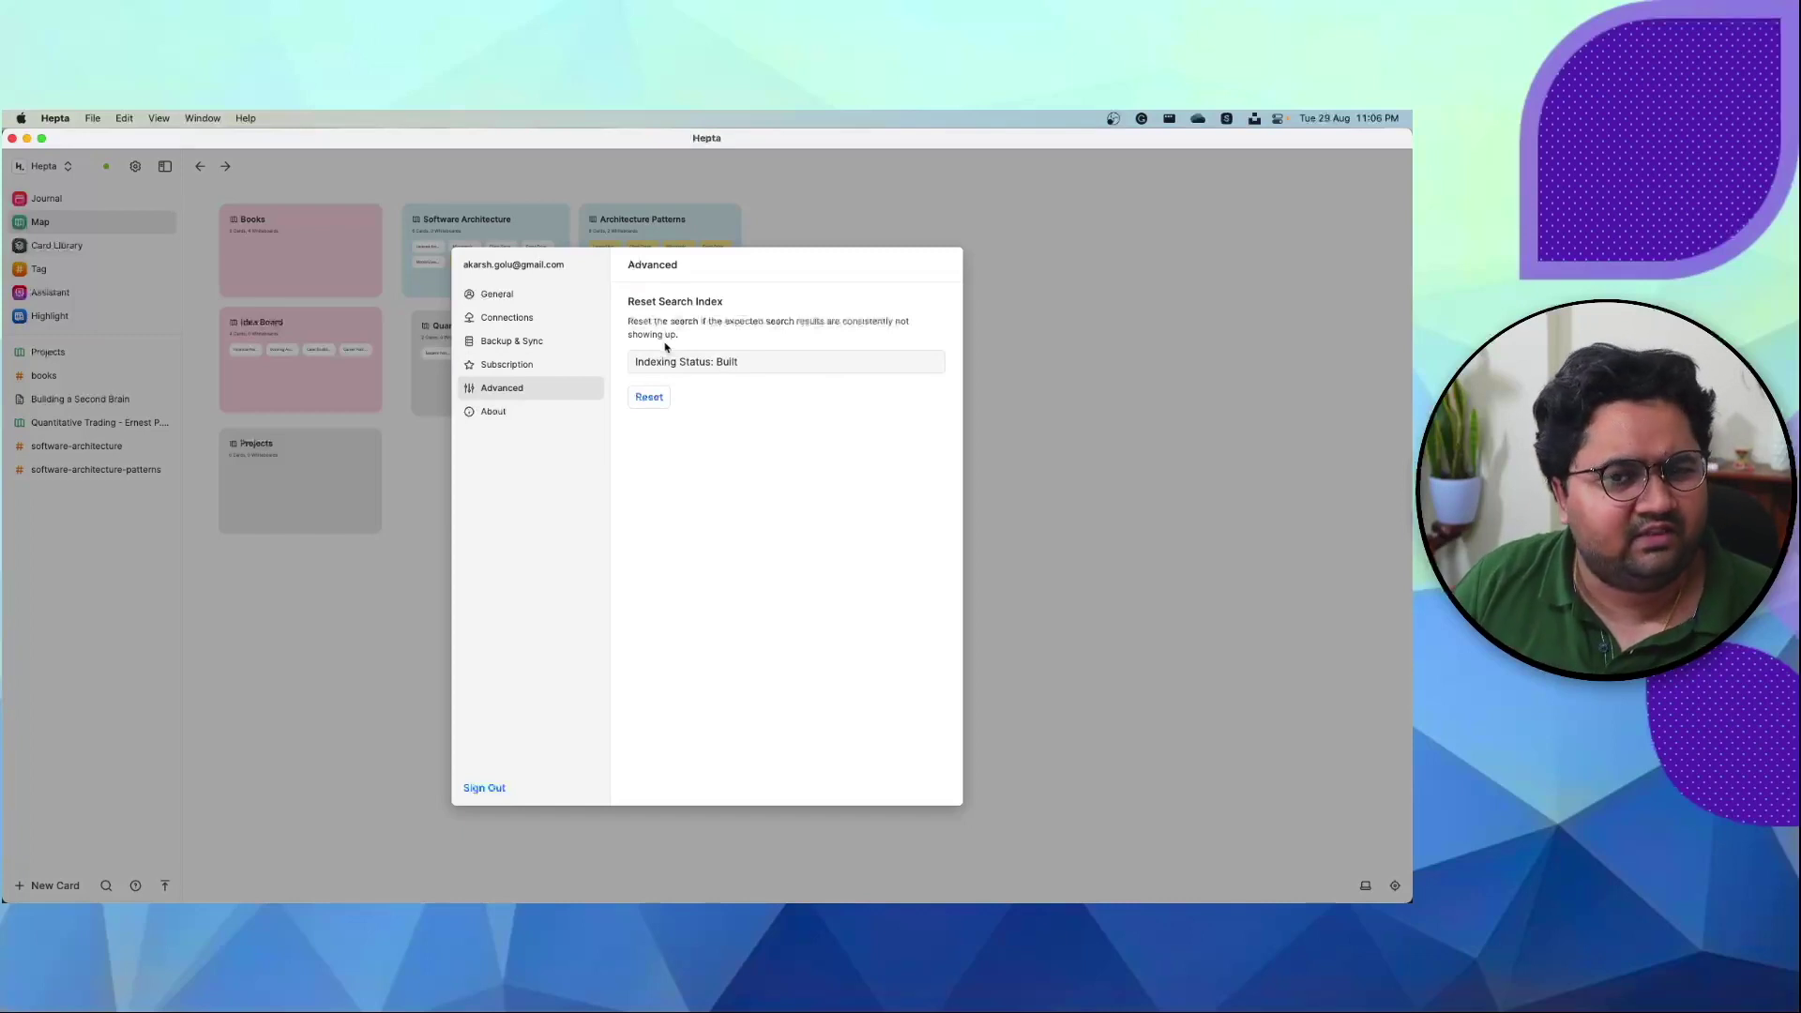
pyautogui.click(500, 411)
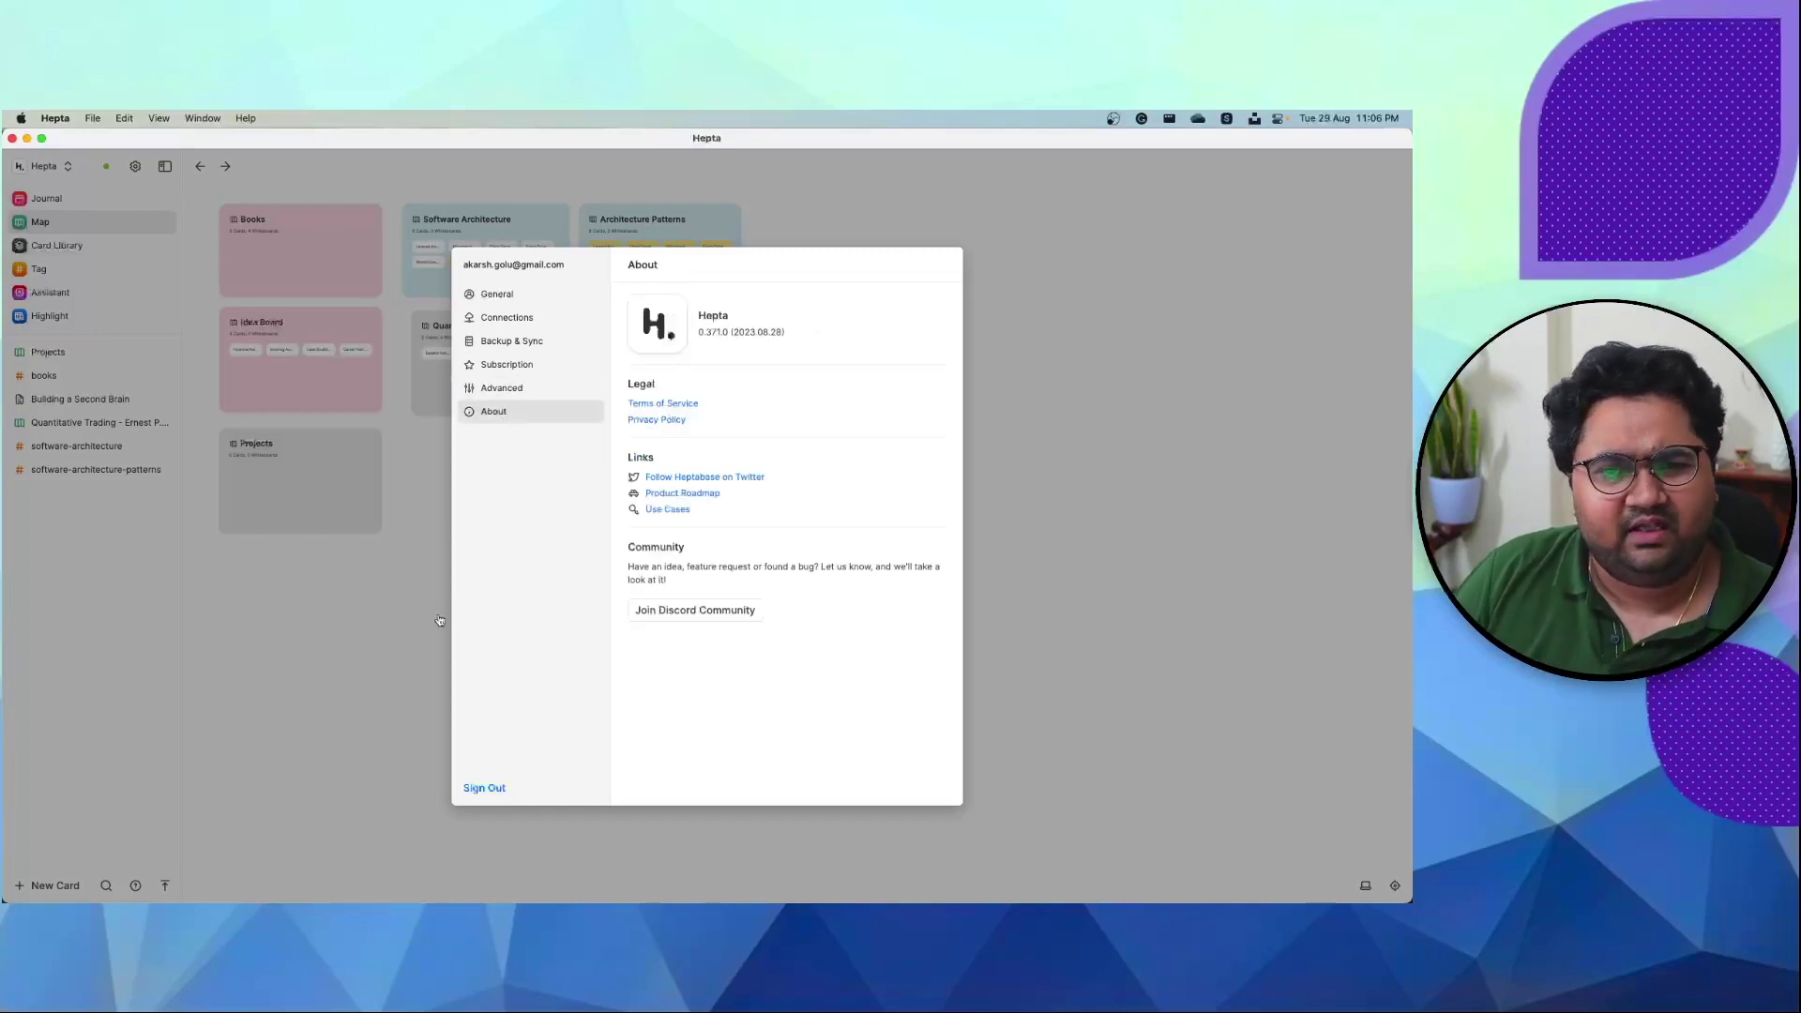
pyautogui.click(395, 641)
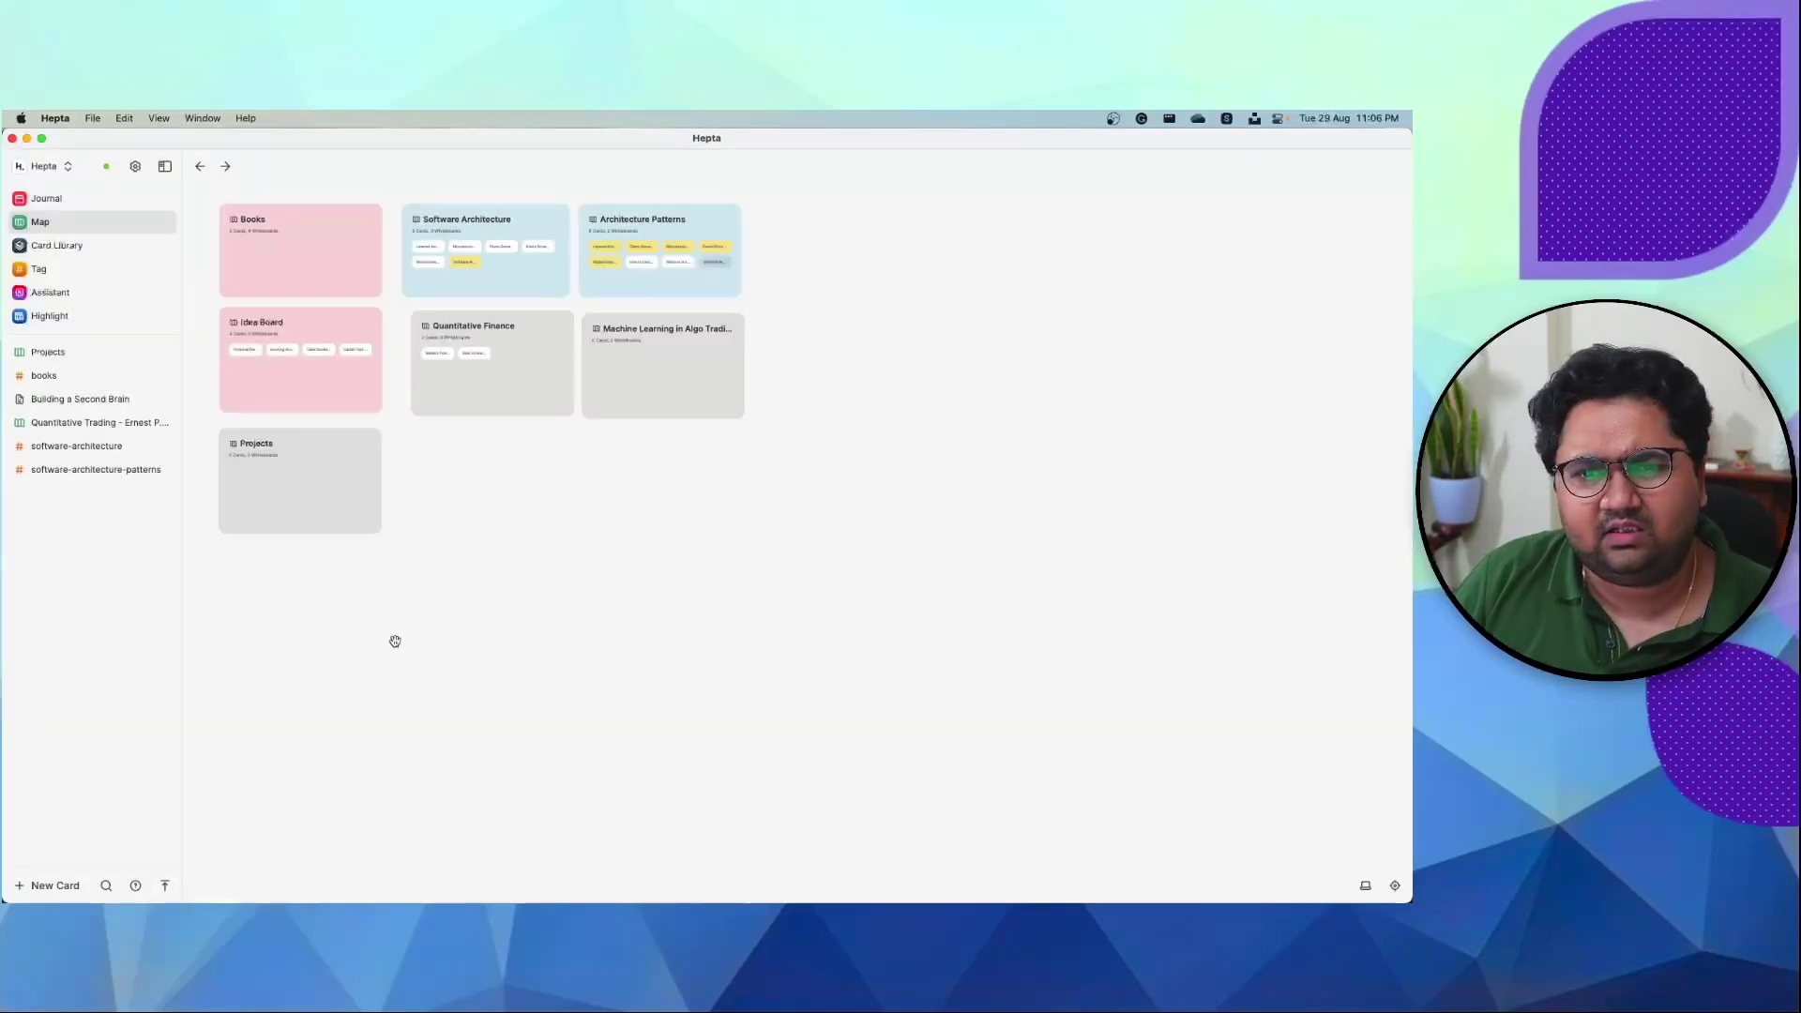
# - Open the Journal and use its calendar to compare the August 16, 21 and 29, 2023 entries, ending on August 16
pyautogui.click(98, 195)
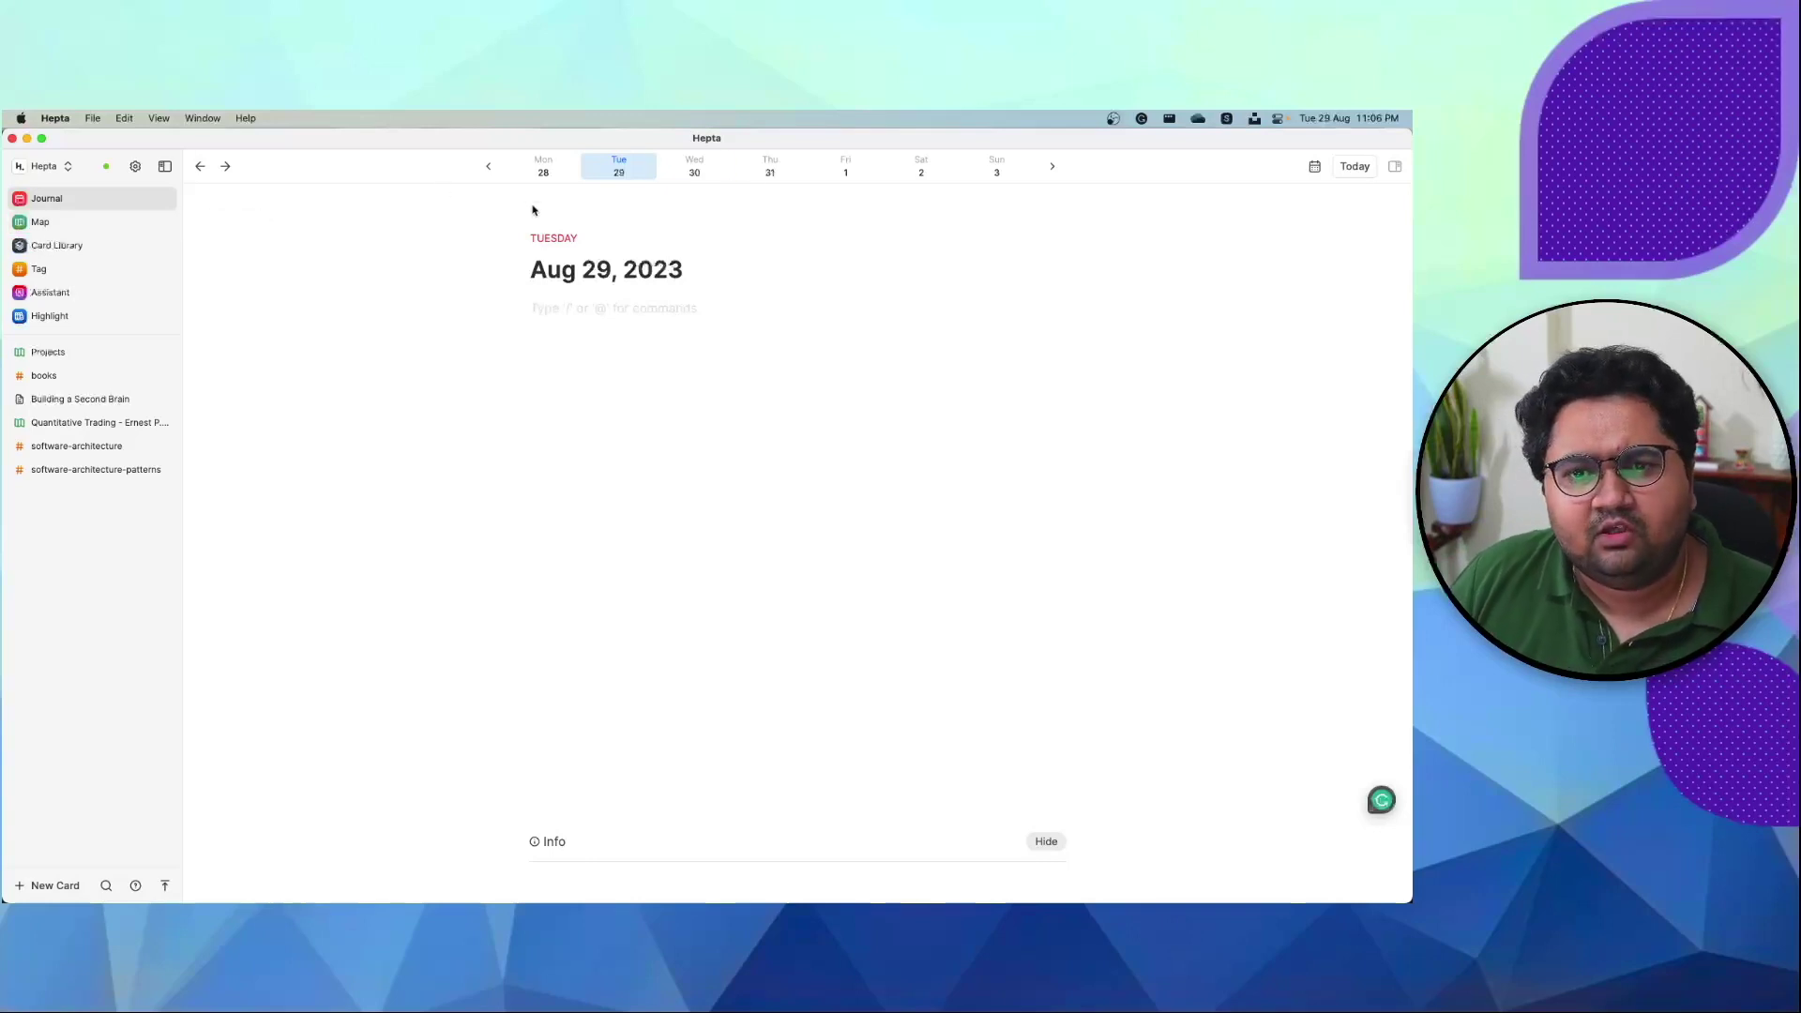
pyautogui.click(1314, 167)
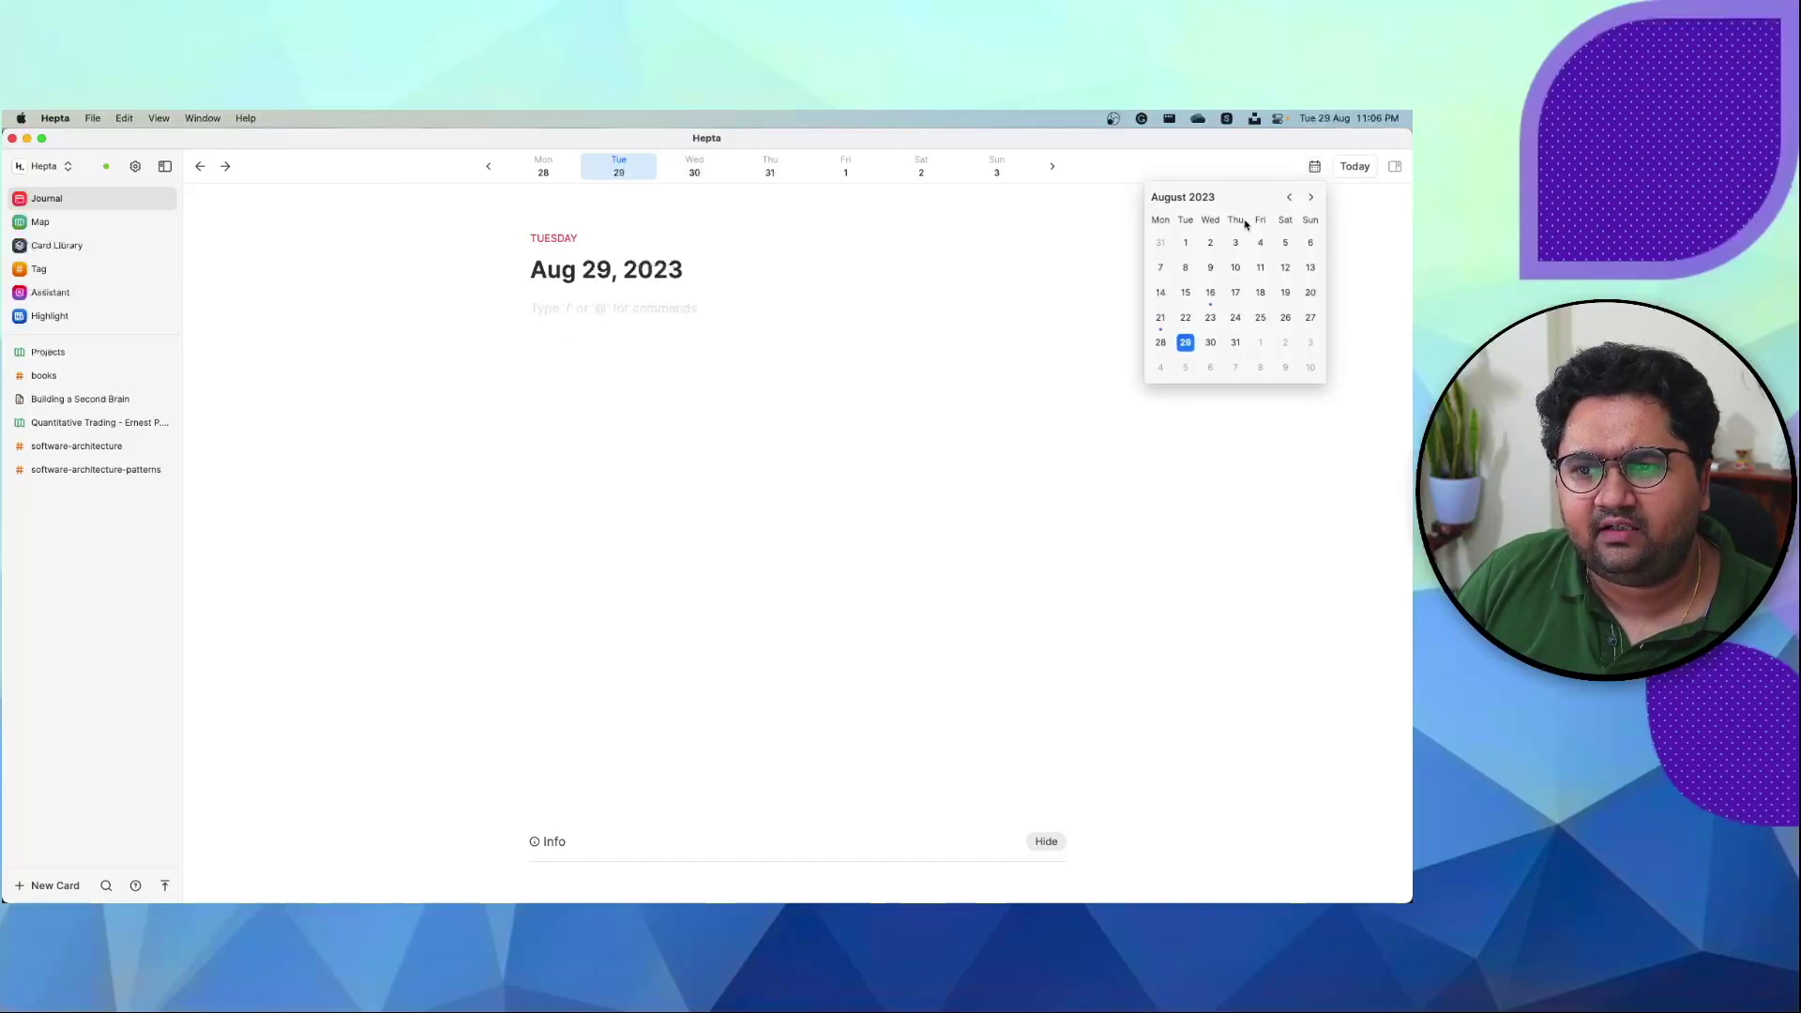
pyautogui.click(1210, 295)
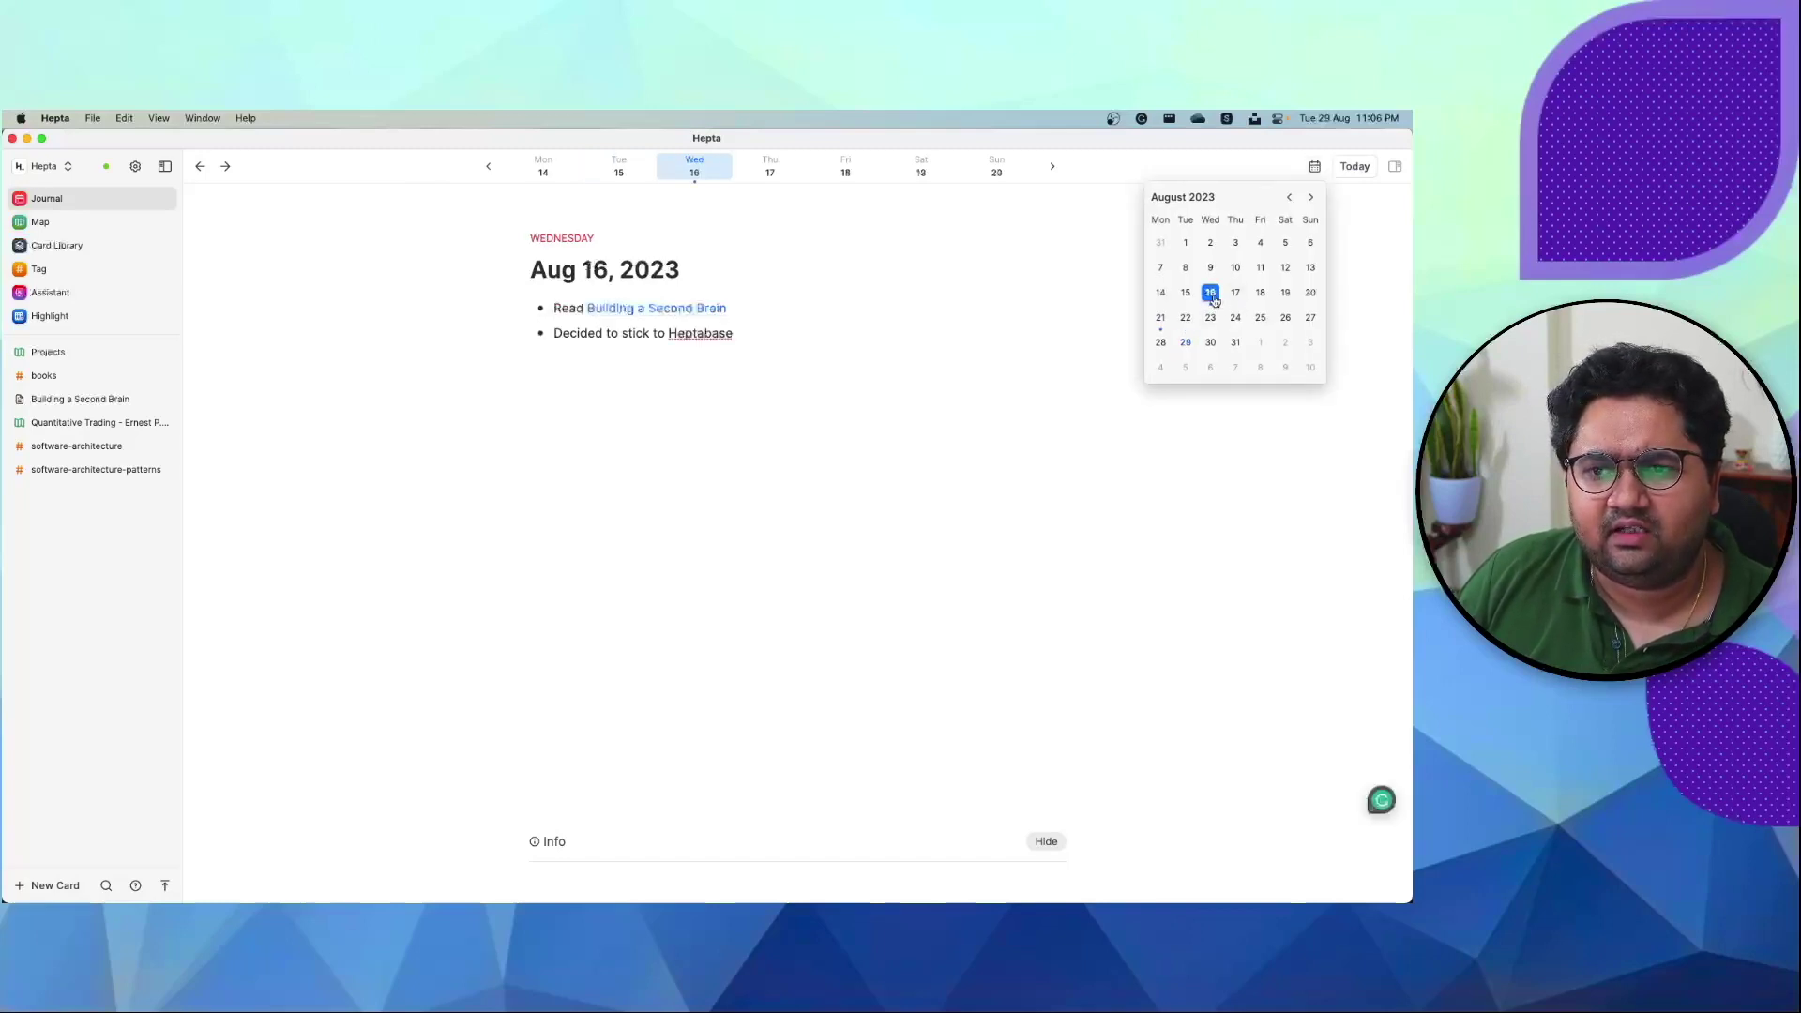
pyautogui.click(1161, 319)
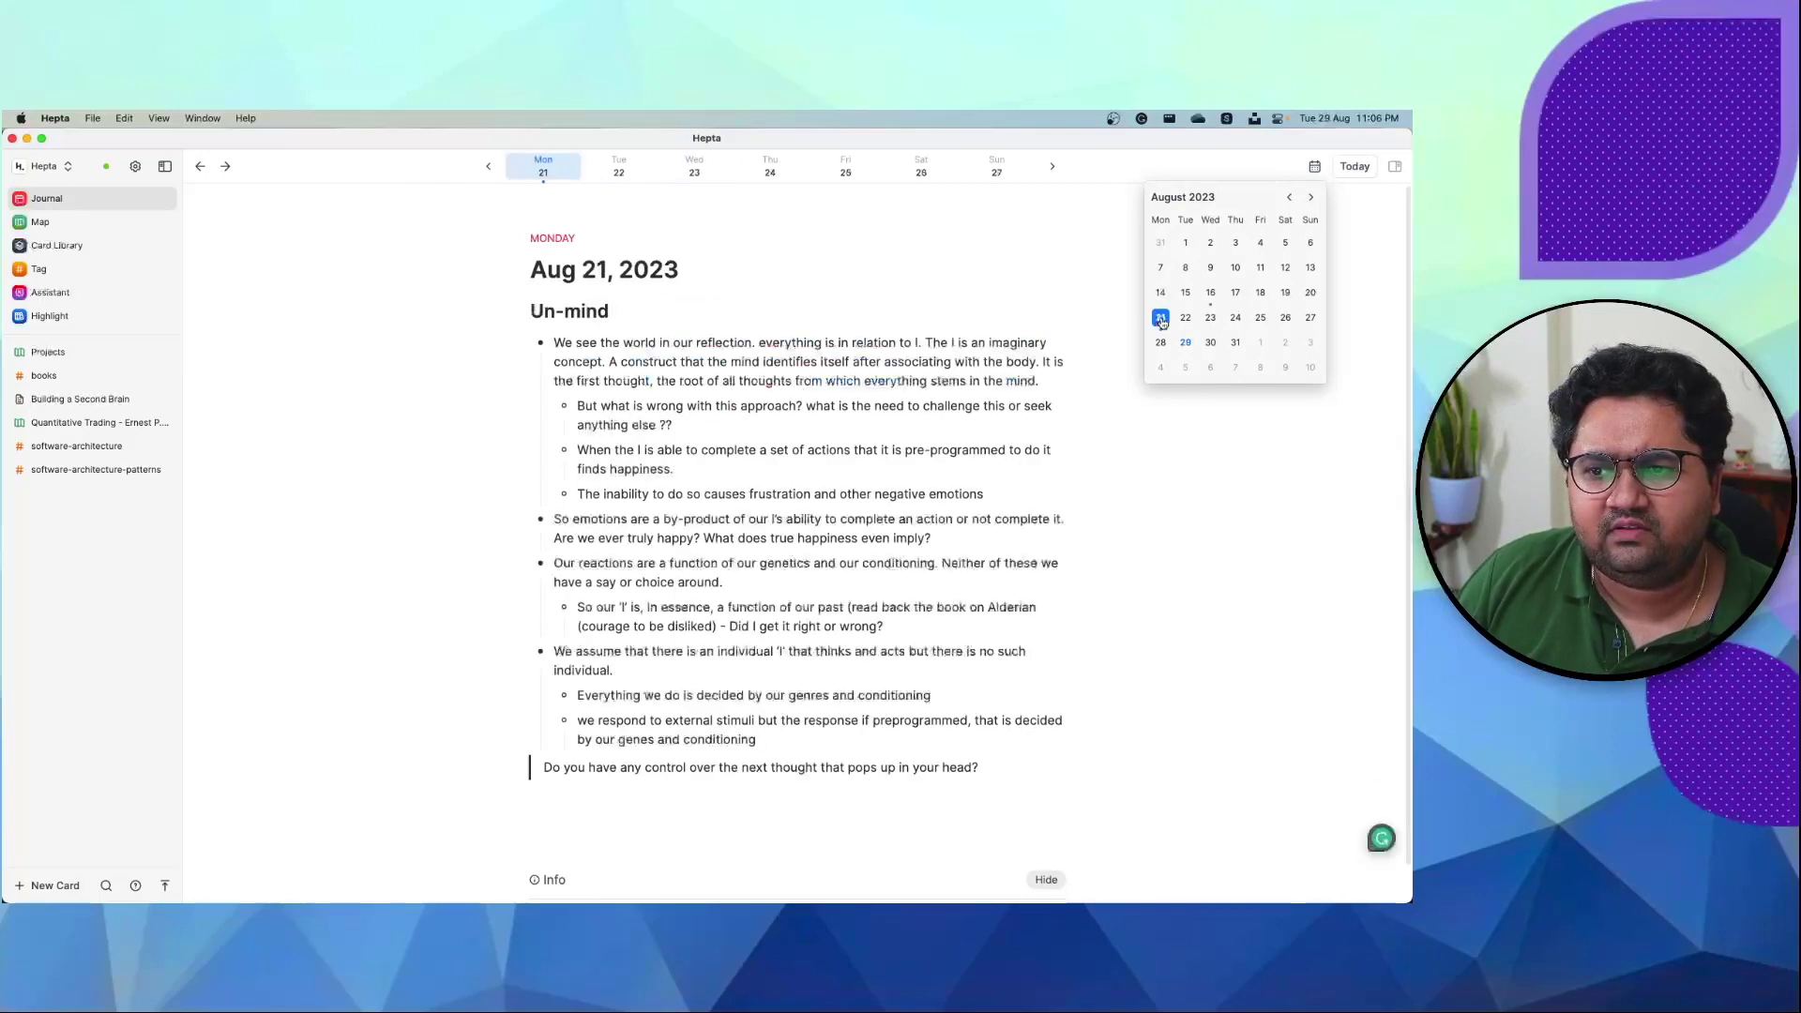
pyautogui.click(1210, 293)
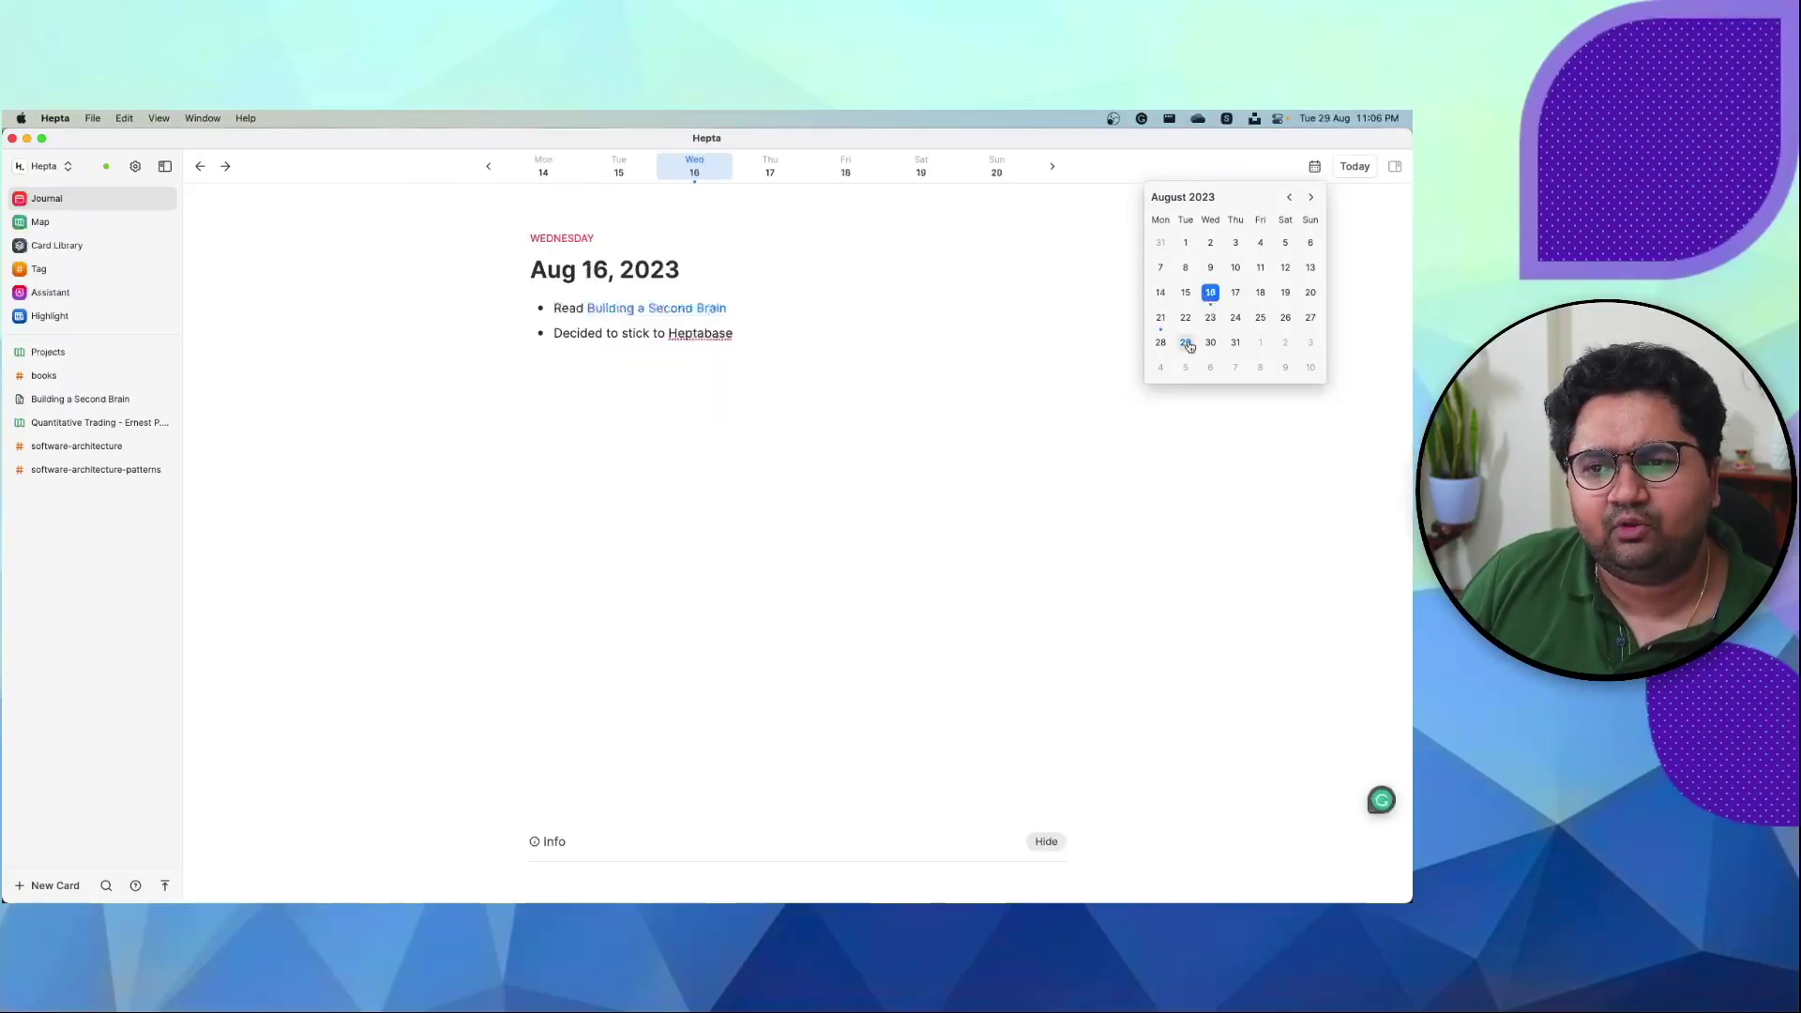
pyautogui.click(1185, 342)
pyautogui.click(1210, 293)
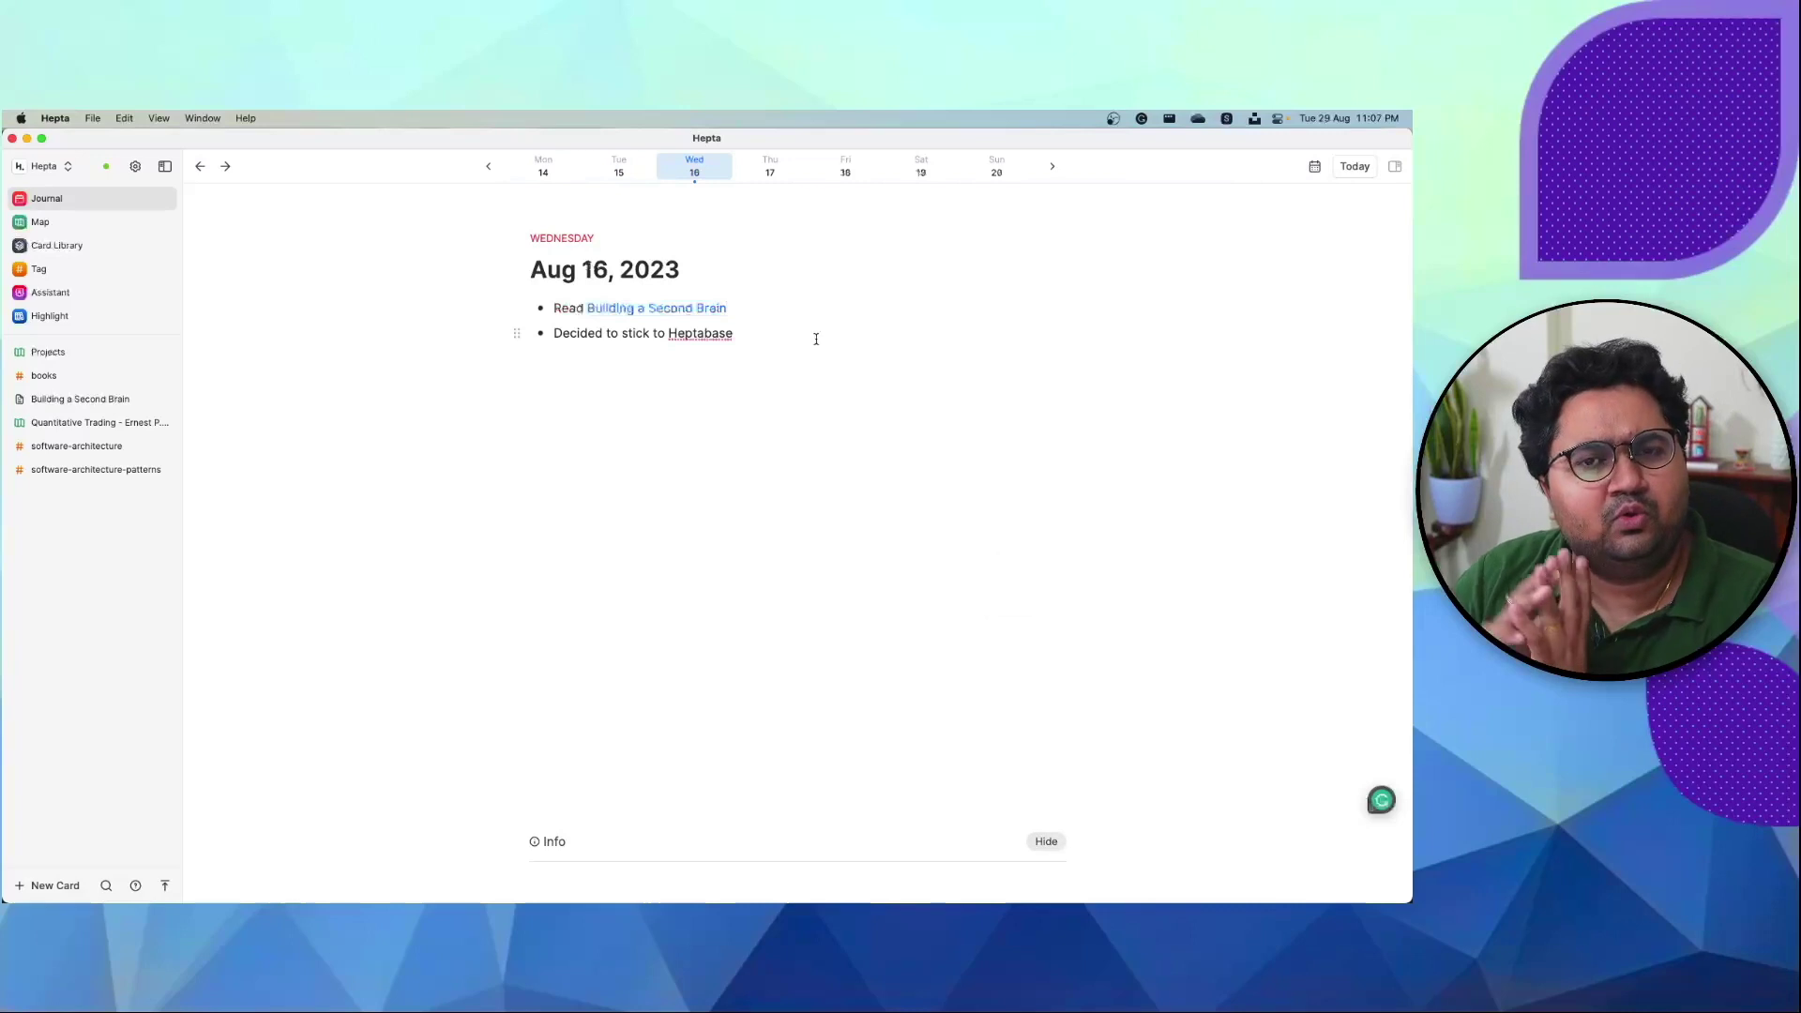
pyautogui.click(558, 846)
pyautogui.click(560, 851)
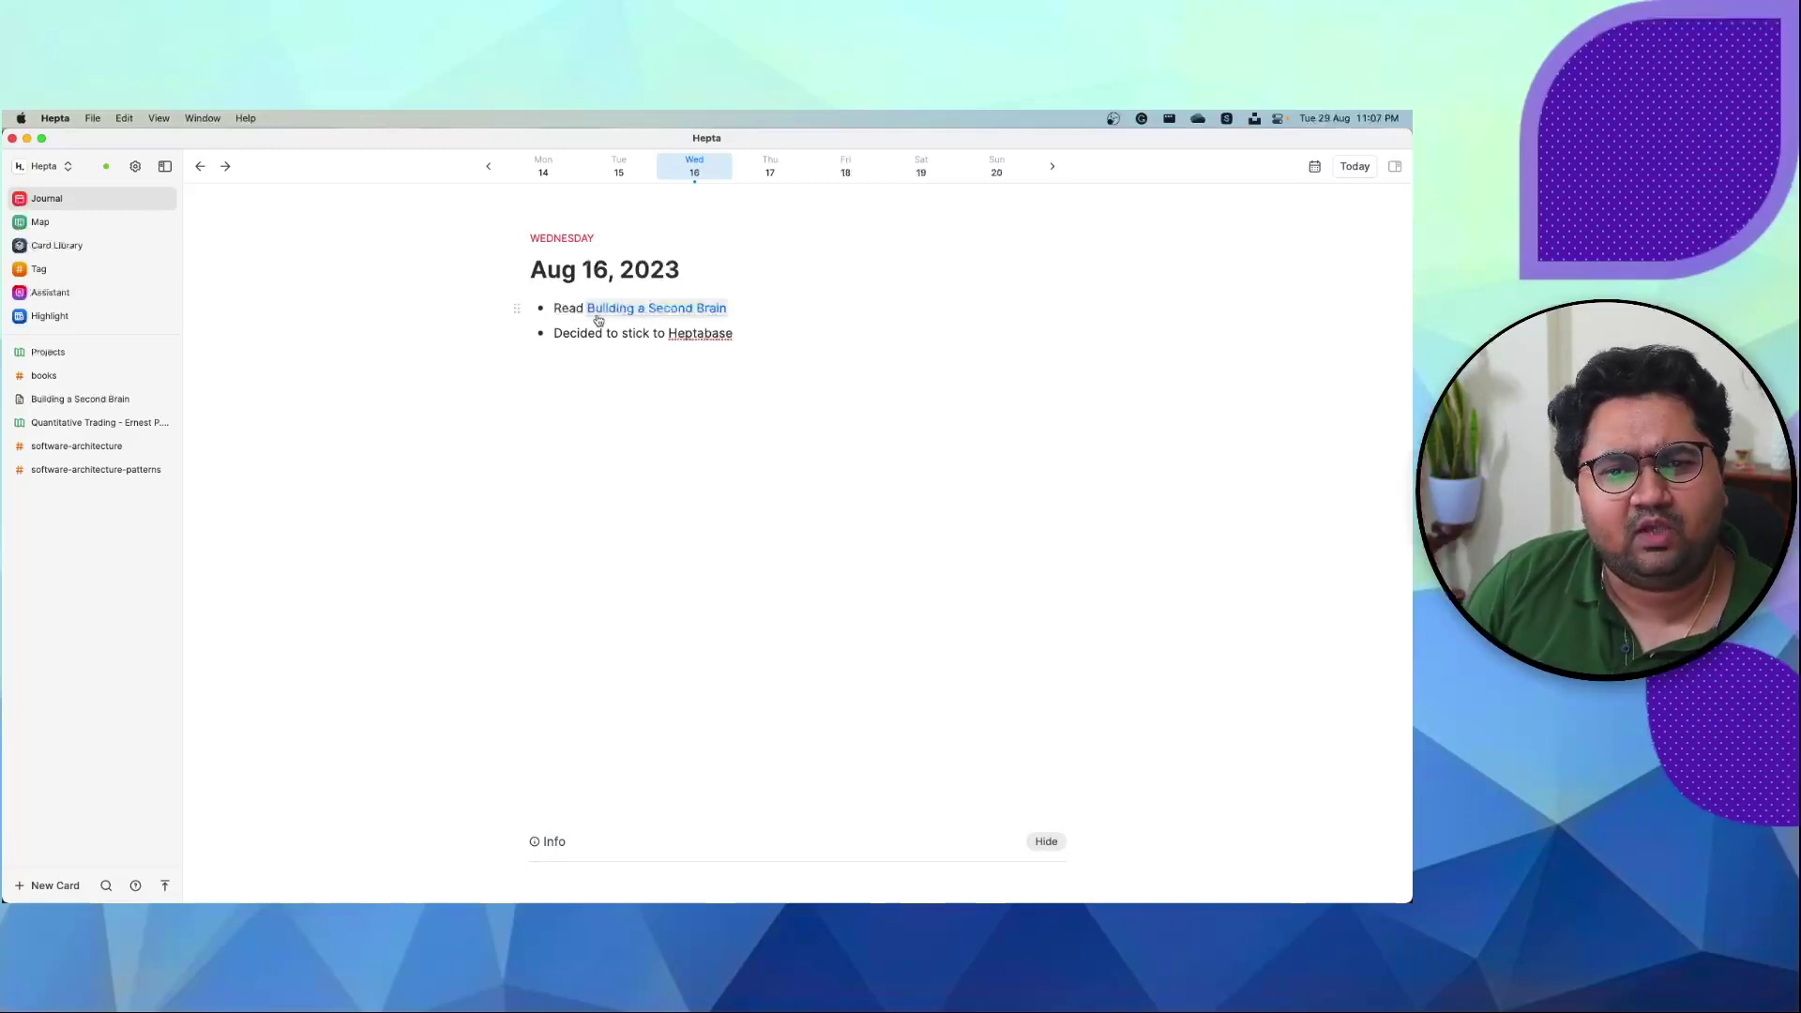
pyautogui.click(769, 341)
pyautogui.press('Return')
pyautogui.press('BackSpace')
# - Open today's journal entry and add the bullet "talking about" followed by a mention of the card The Optimization Framework
pyautogui.click(1354, 166)
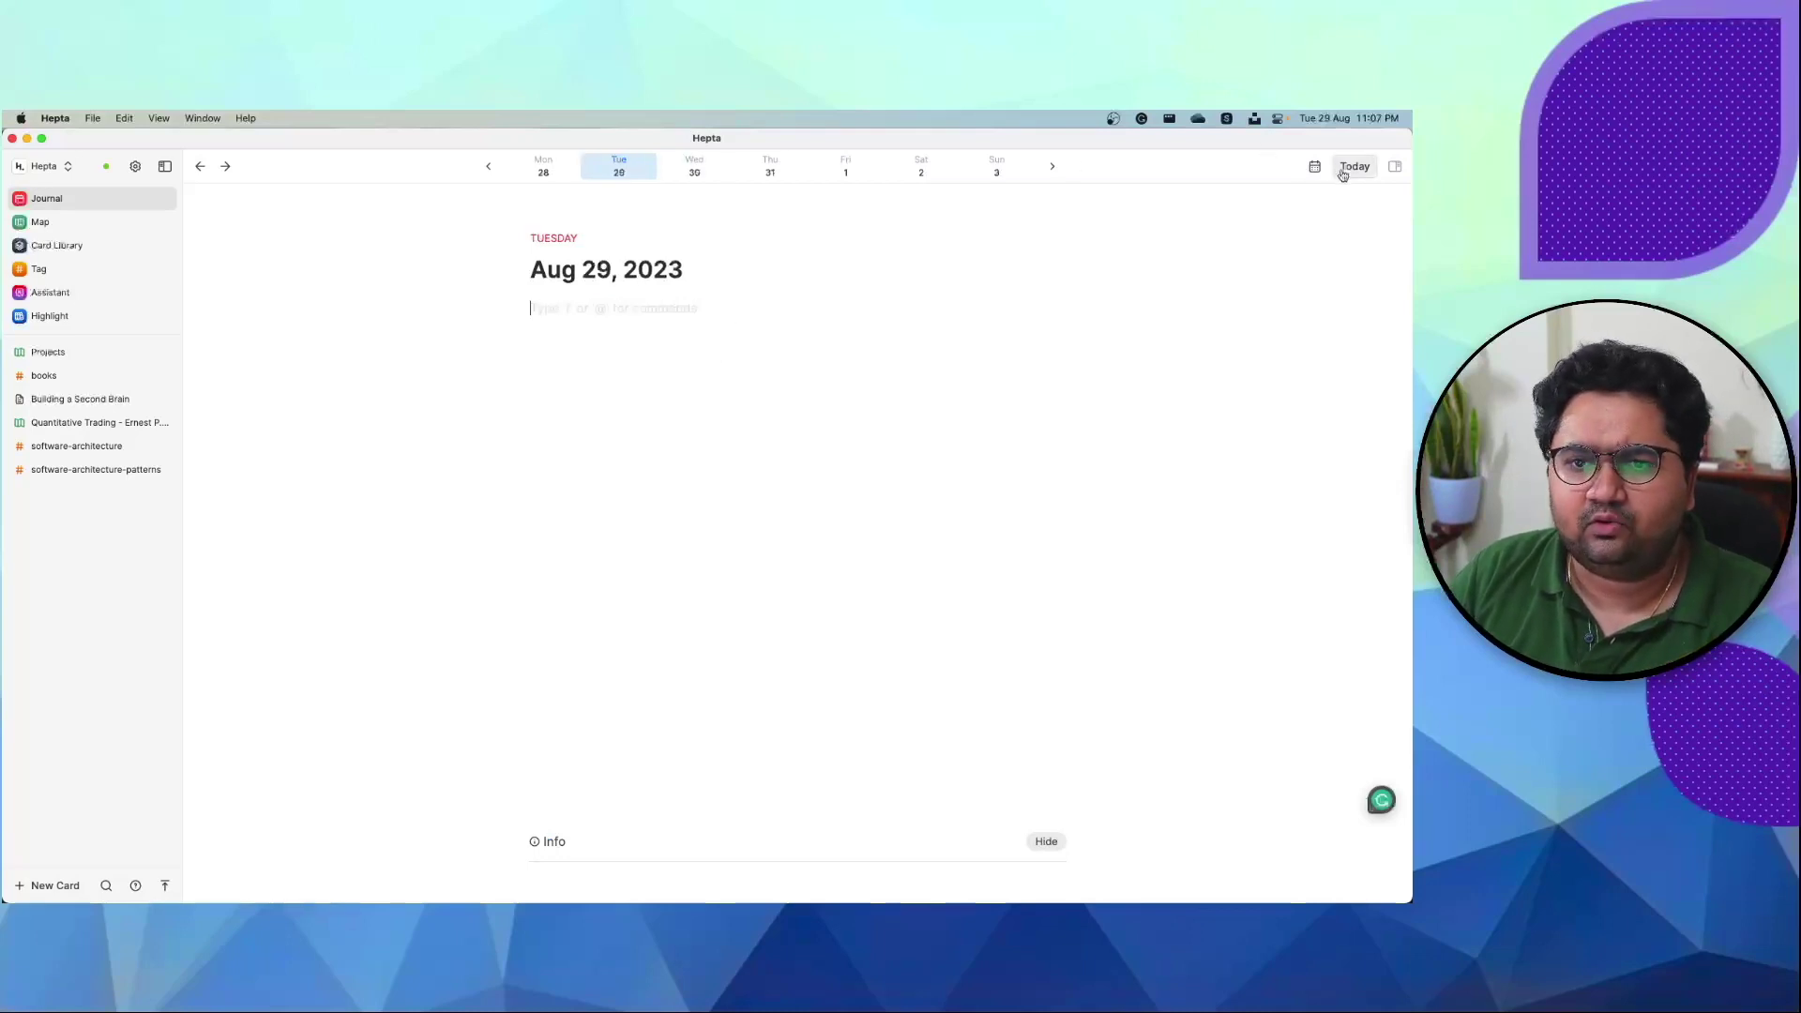
pyautogui.write('- talking about ')
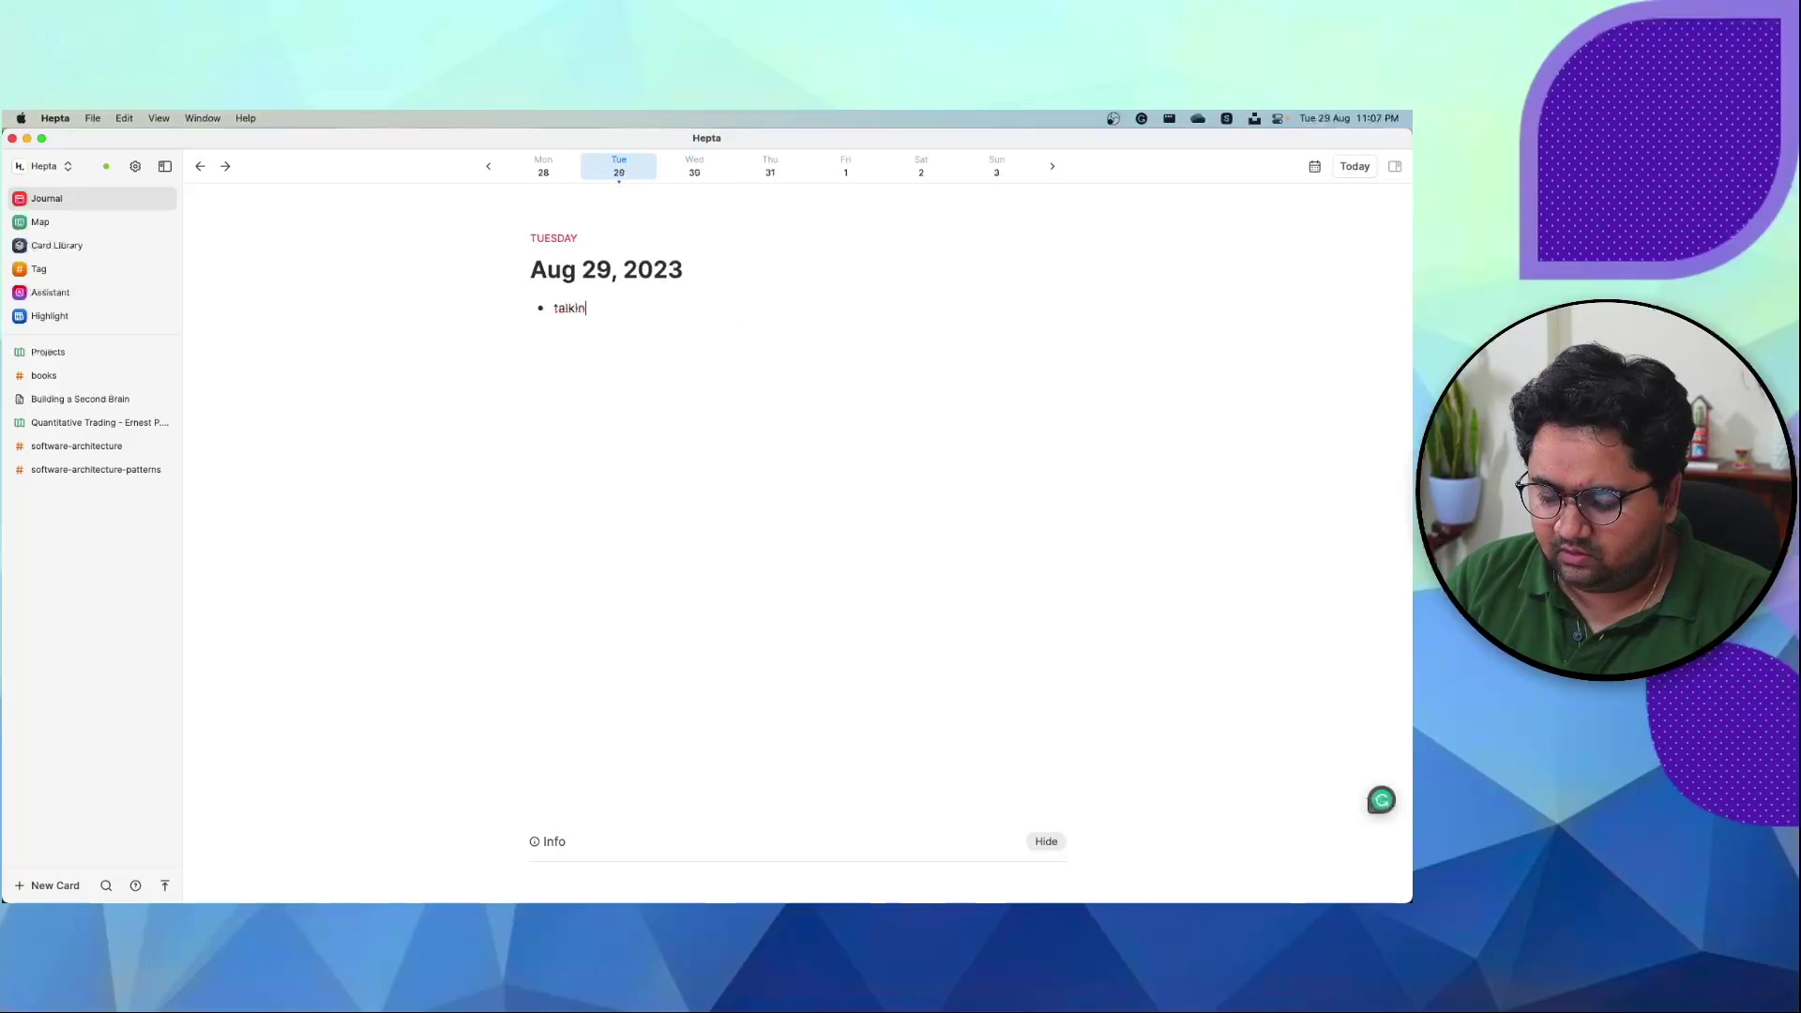
pyautogui.write('@')
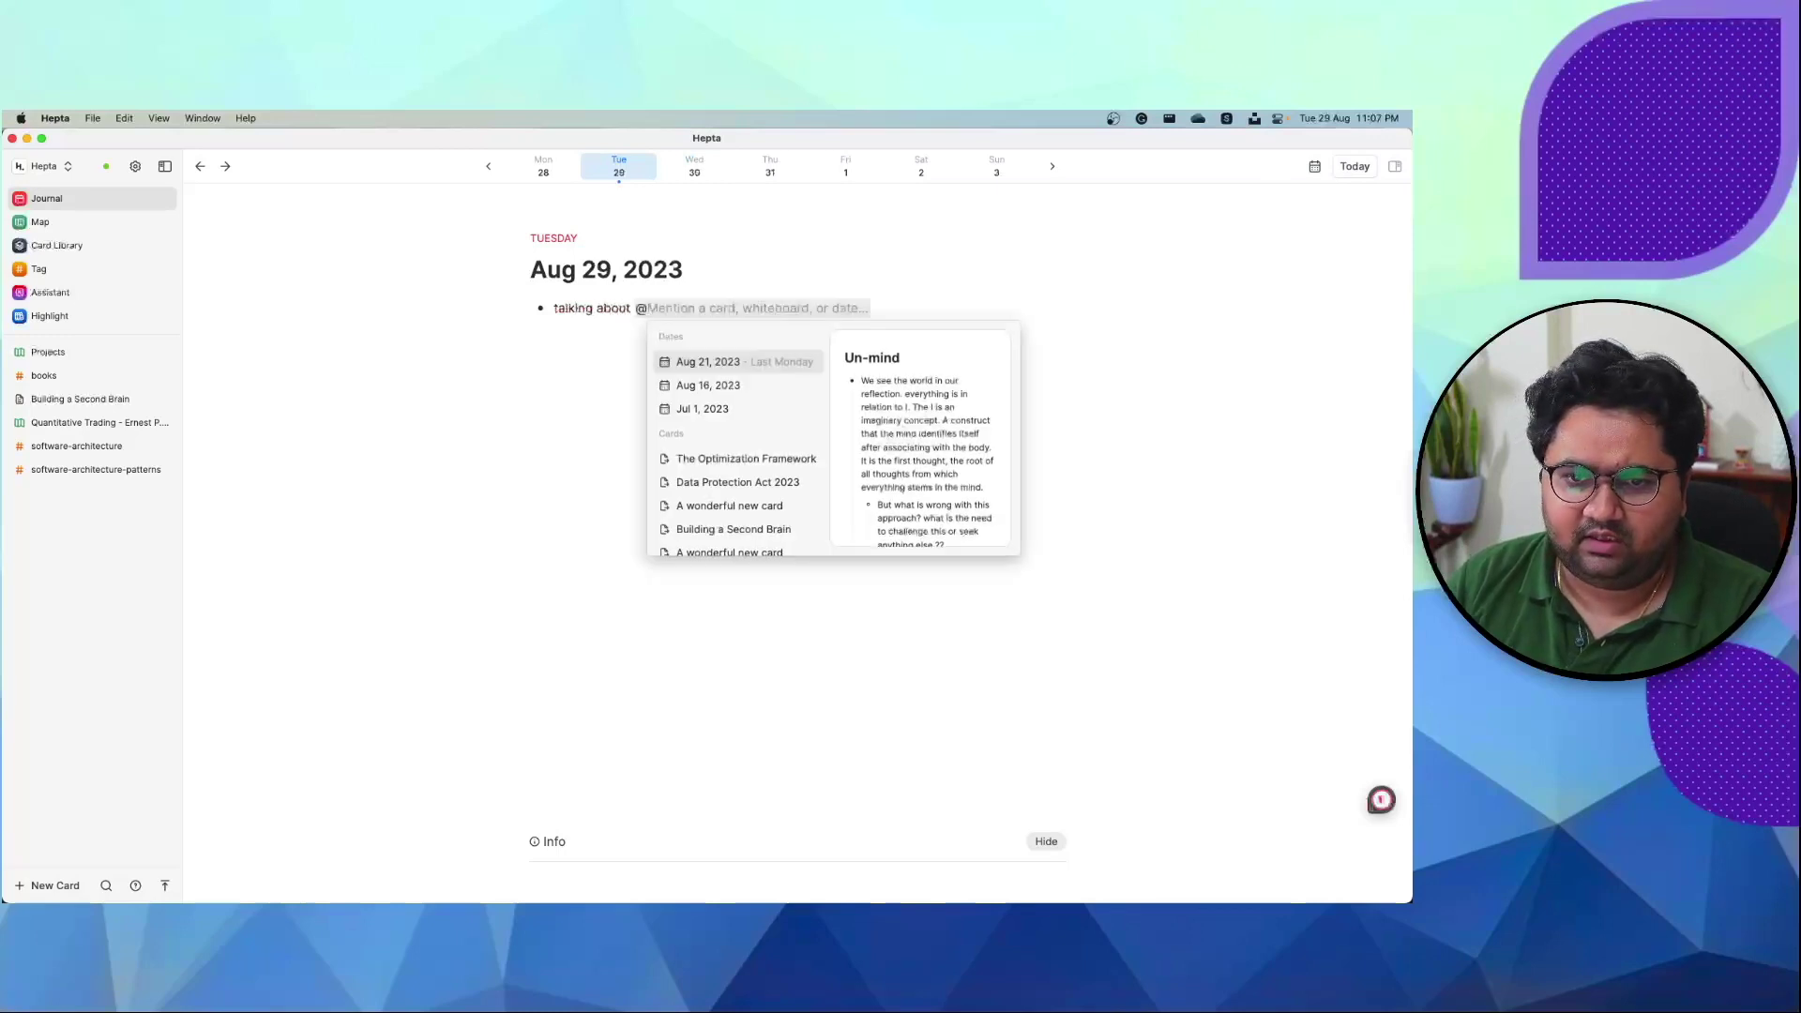
pyautogui.press('Down')
pyautogui.press('Down')
pyautogui.press('Down')
pyautogui.press('Down')
pyautogui.press('Up')
pyautogui.press('Return')
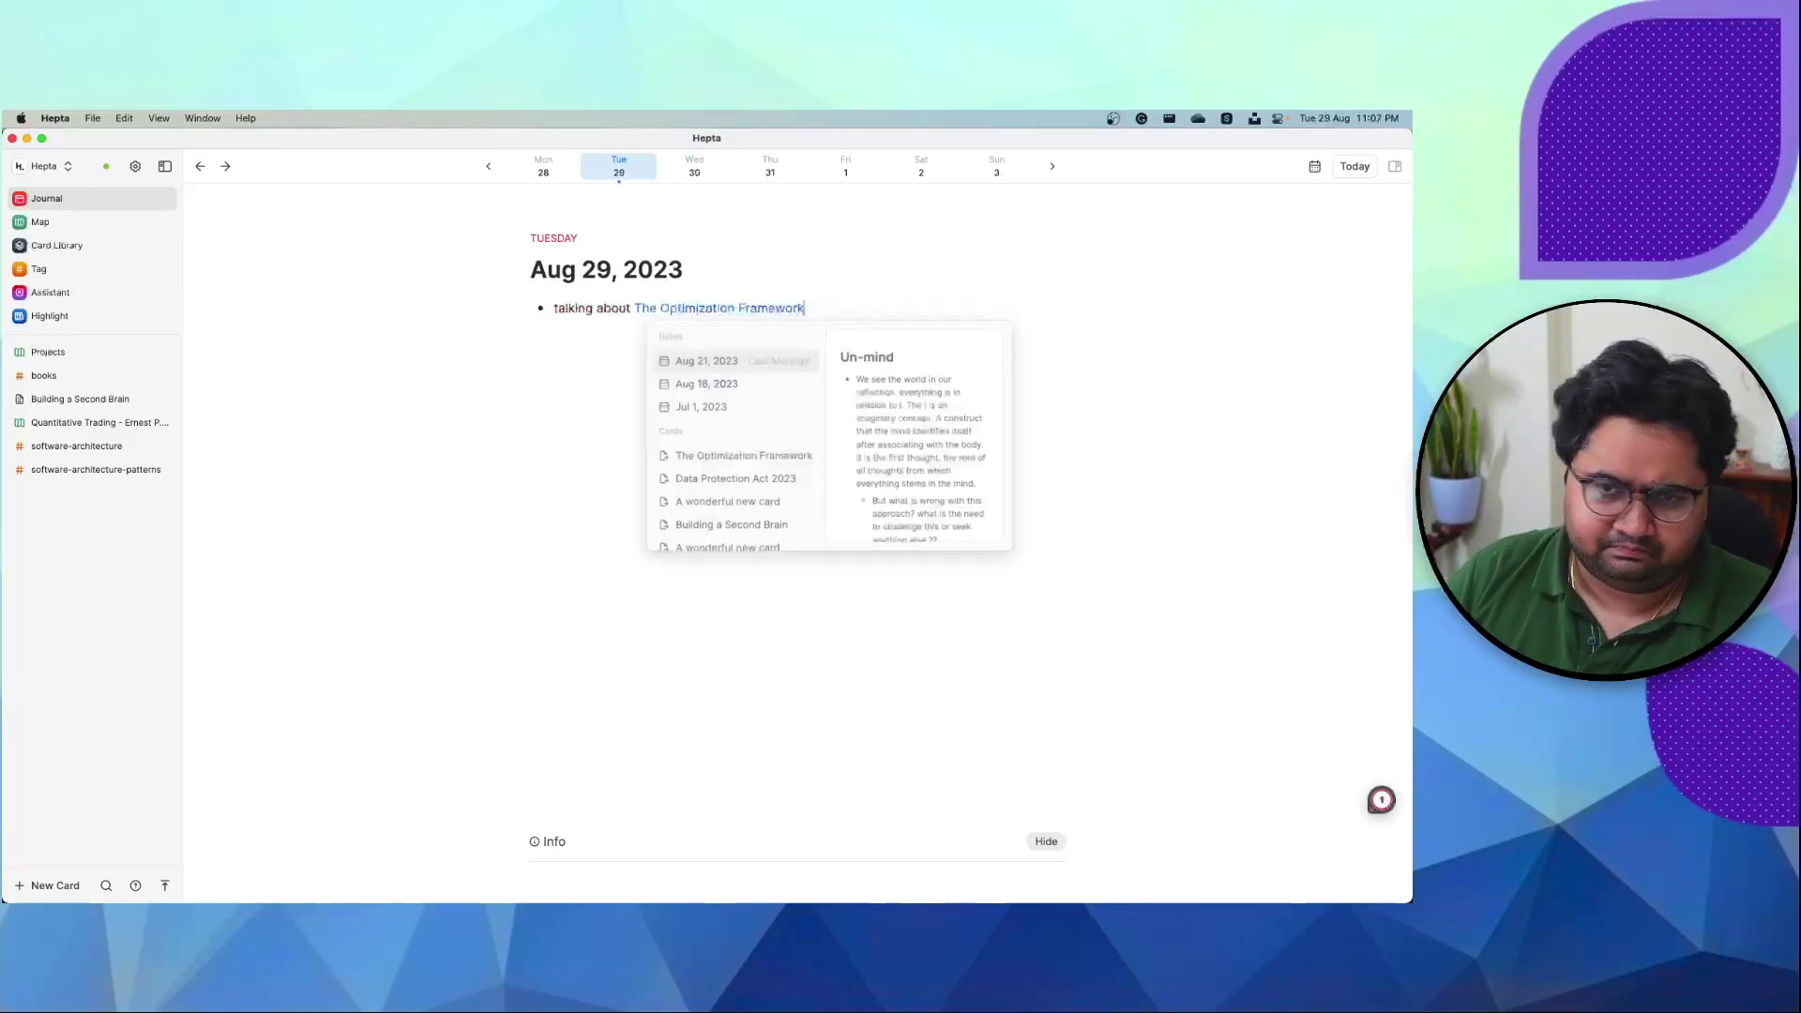
# - Open the mentioned The Optimization Framework card beside the journal entry and look at its content
pyautogui.click(772, 316)
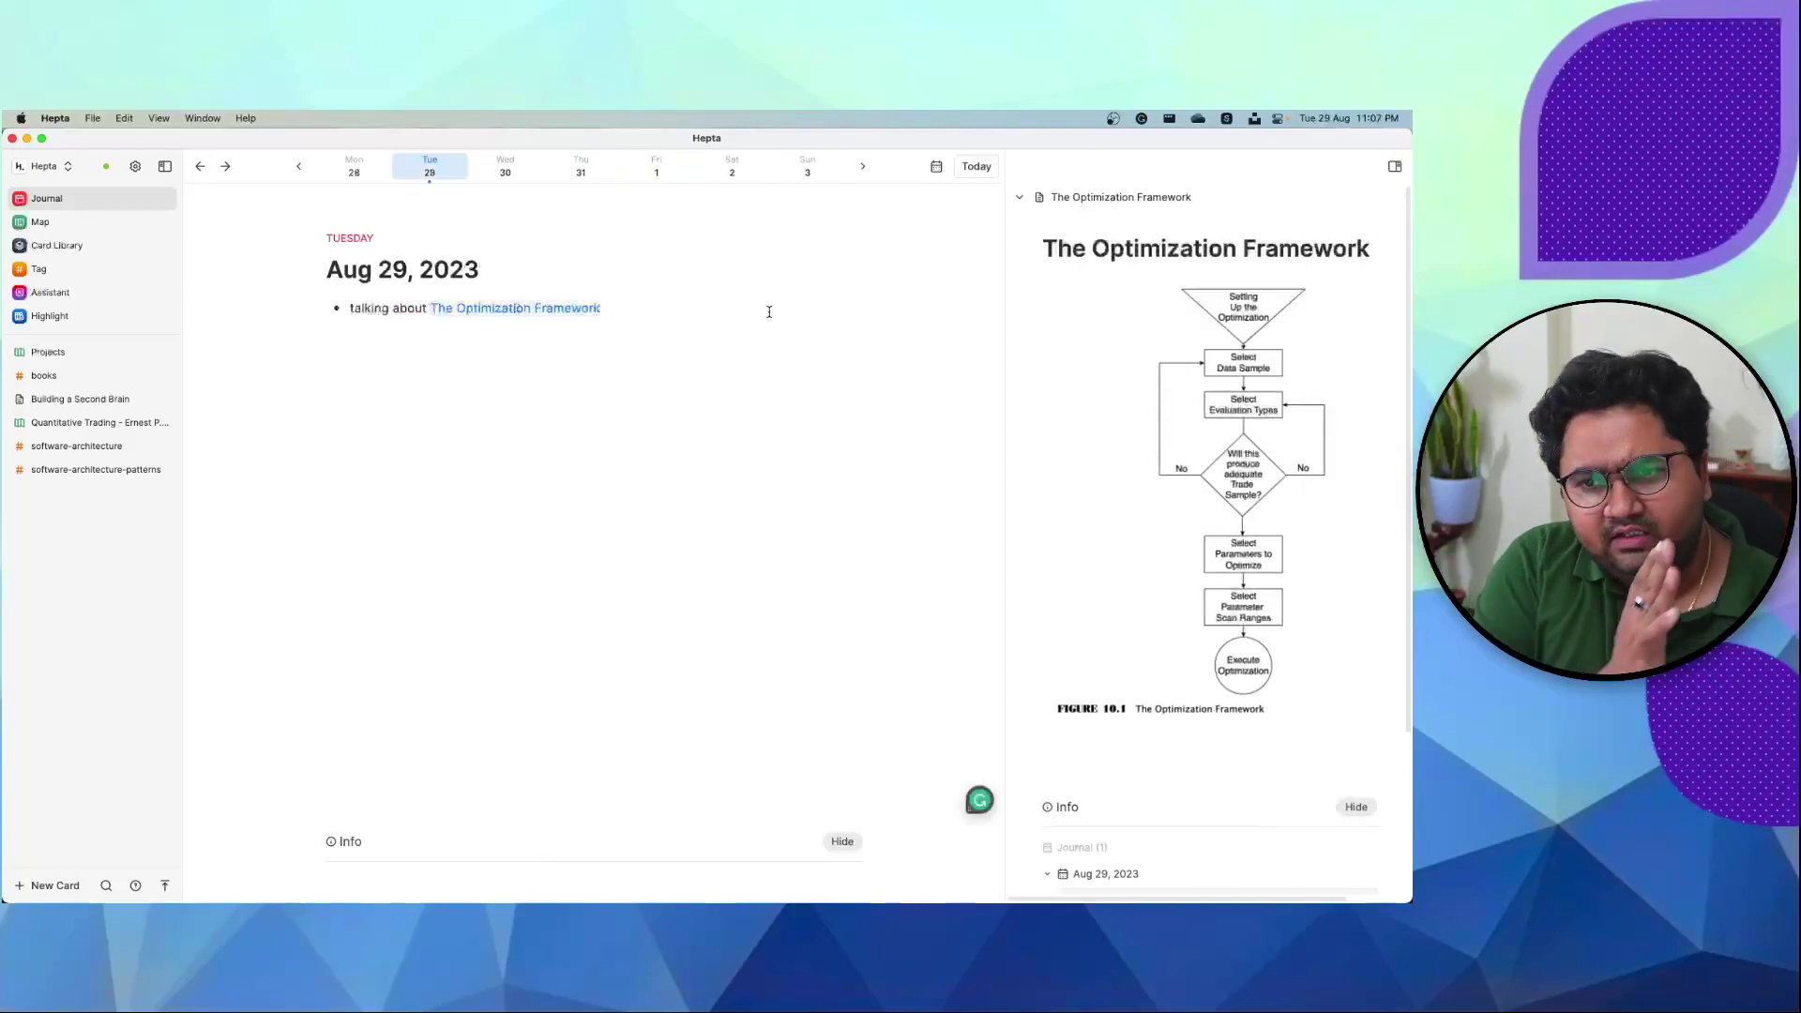
pyautogui.click(646, 344)
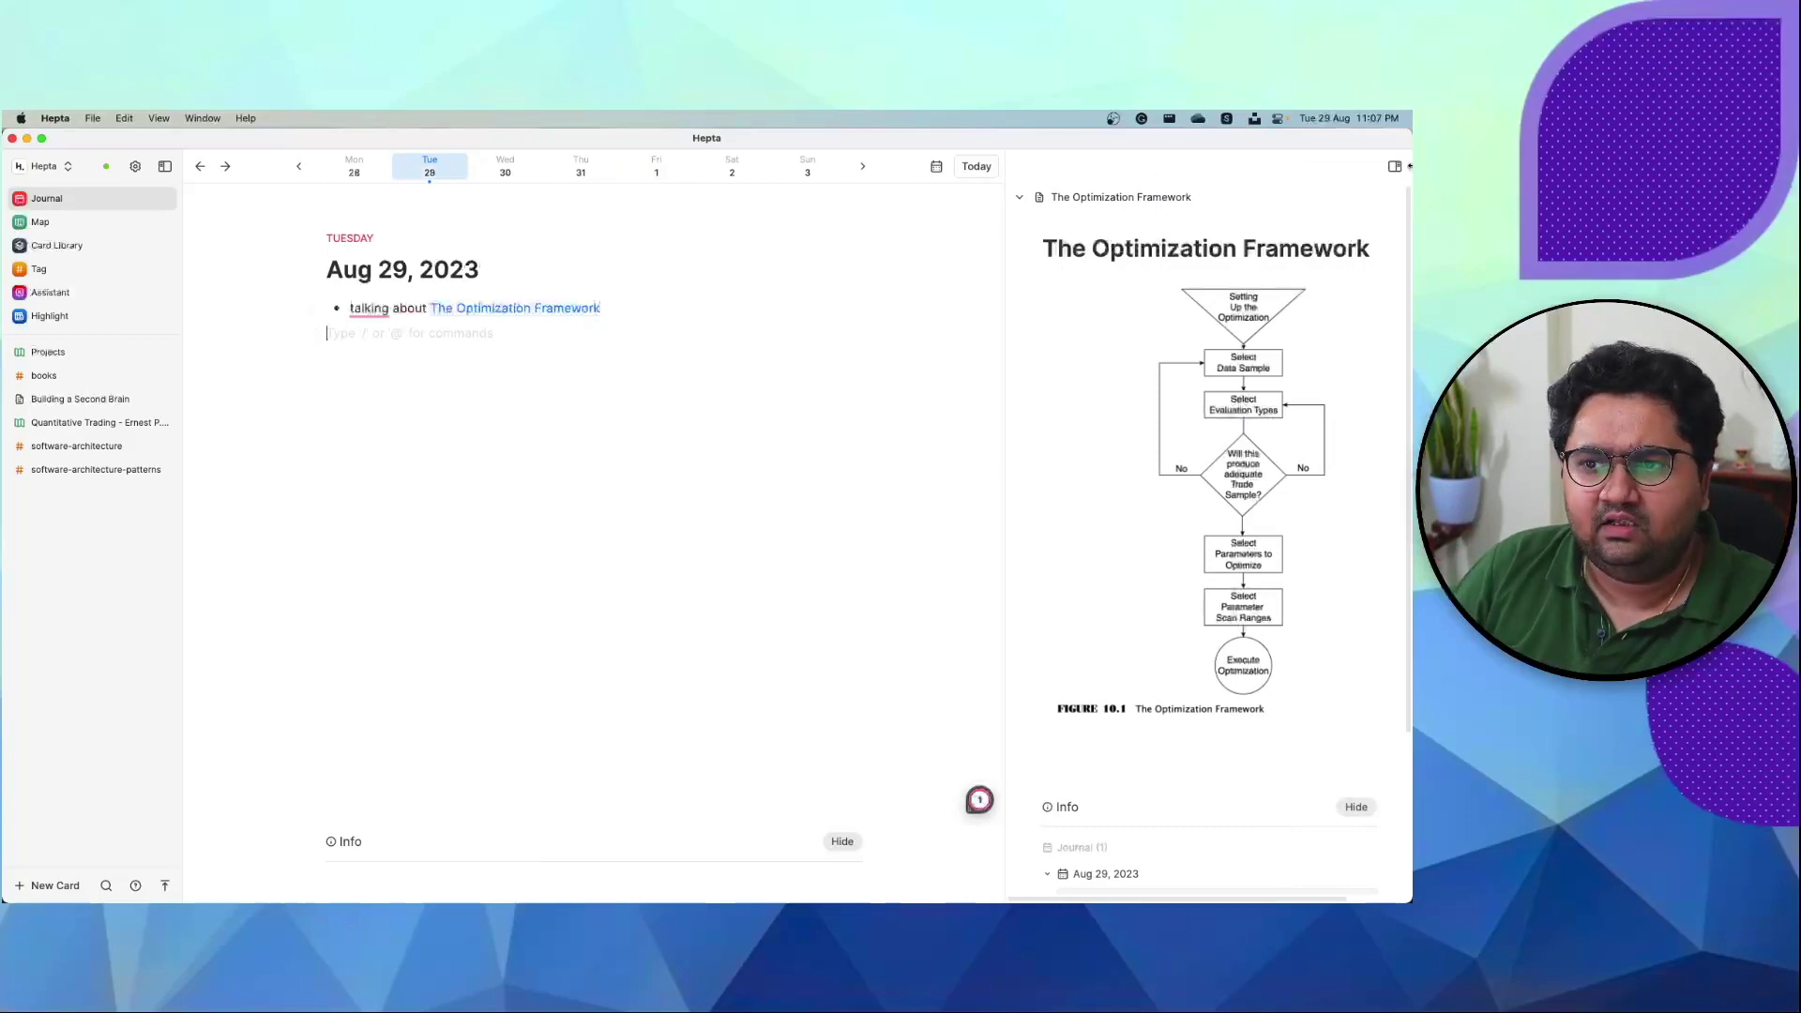
pyautogui.scroll(-3, 1153, 481)
pyautogui.scroll(3, 1153, 481)
# - Delete the bullet from the August 29 journal entry and collapse the card's side view
pyautogui.moveTo(605, 308); pyautogui.dragTo(327, 314)
pyautogui.press('BackSpace')
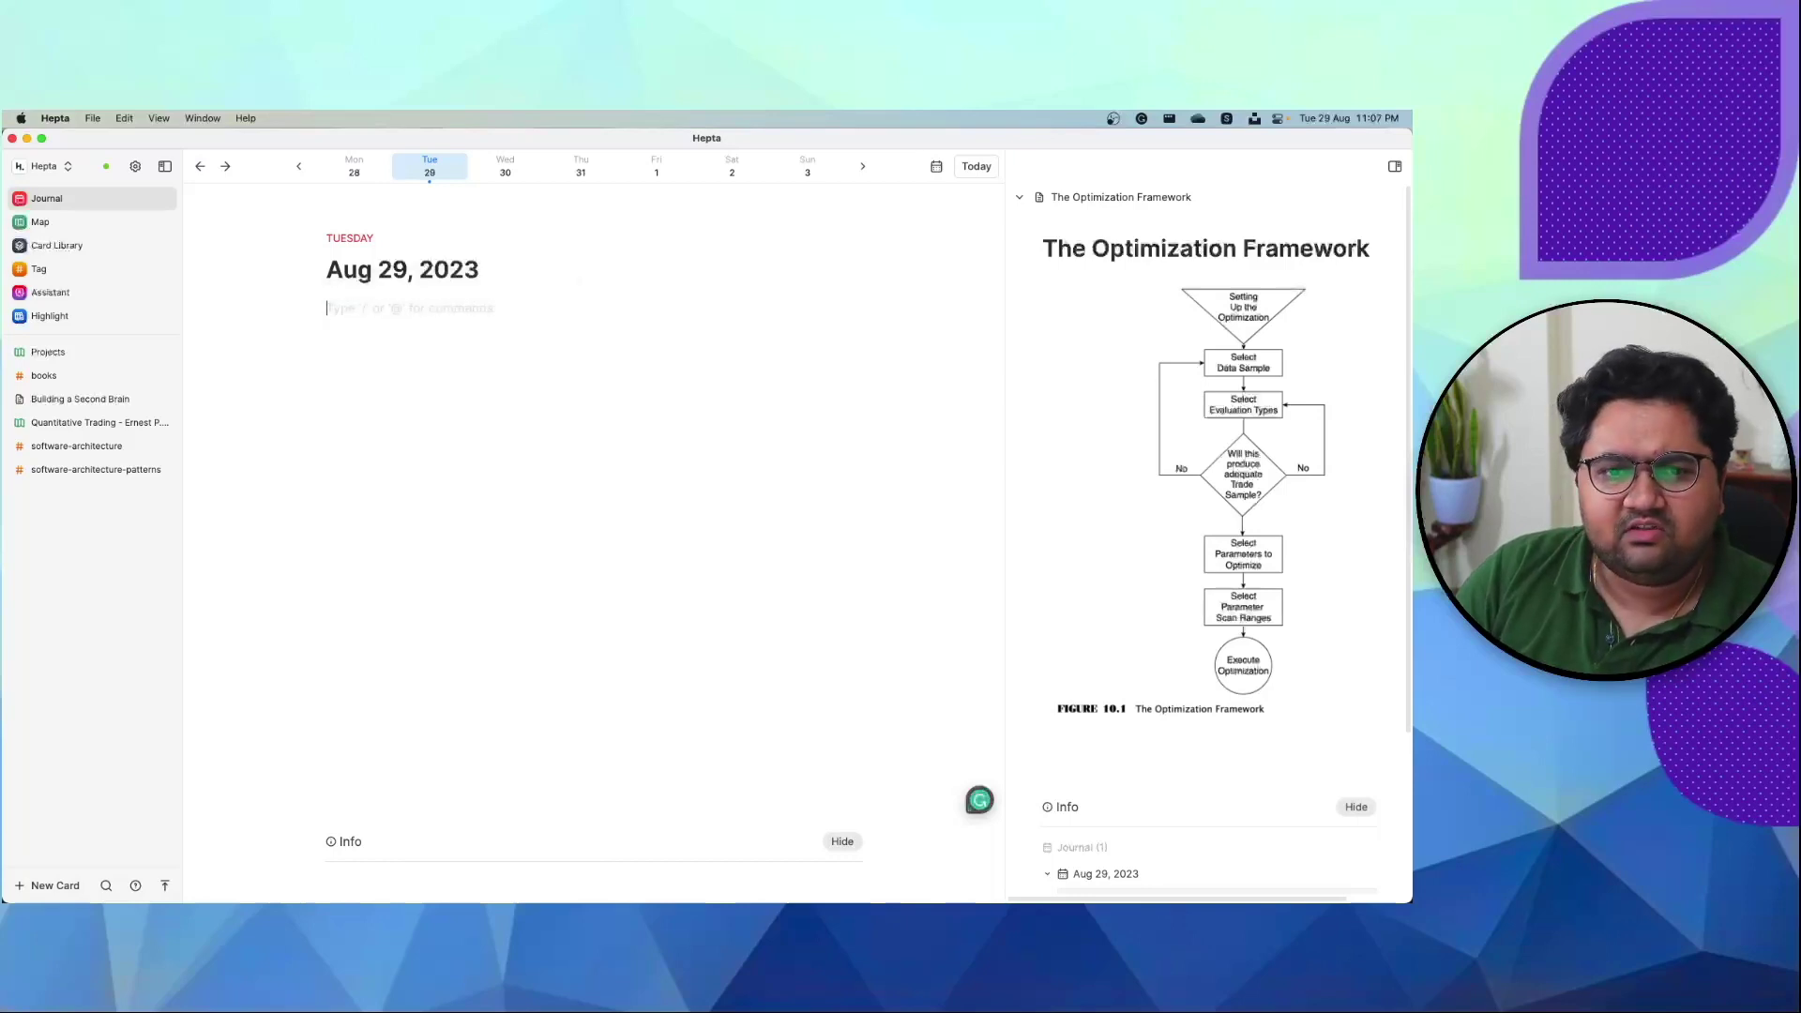
pyautogui.click(1394, 166)
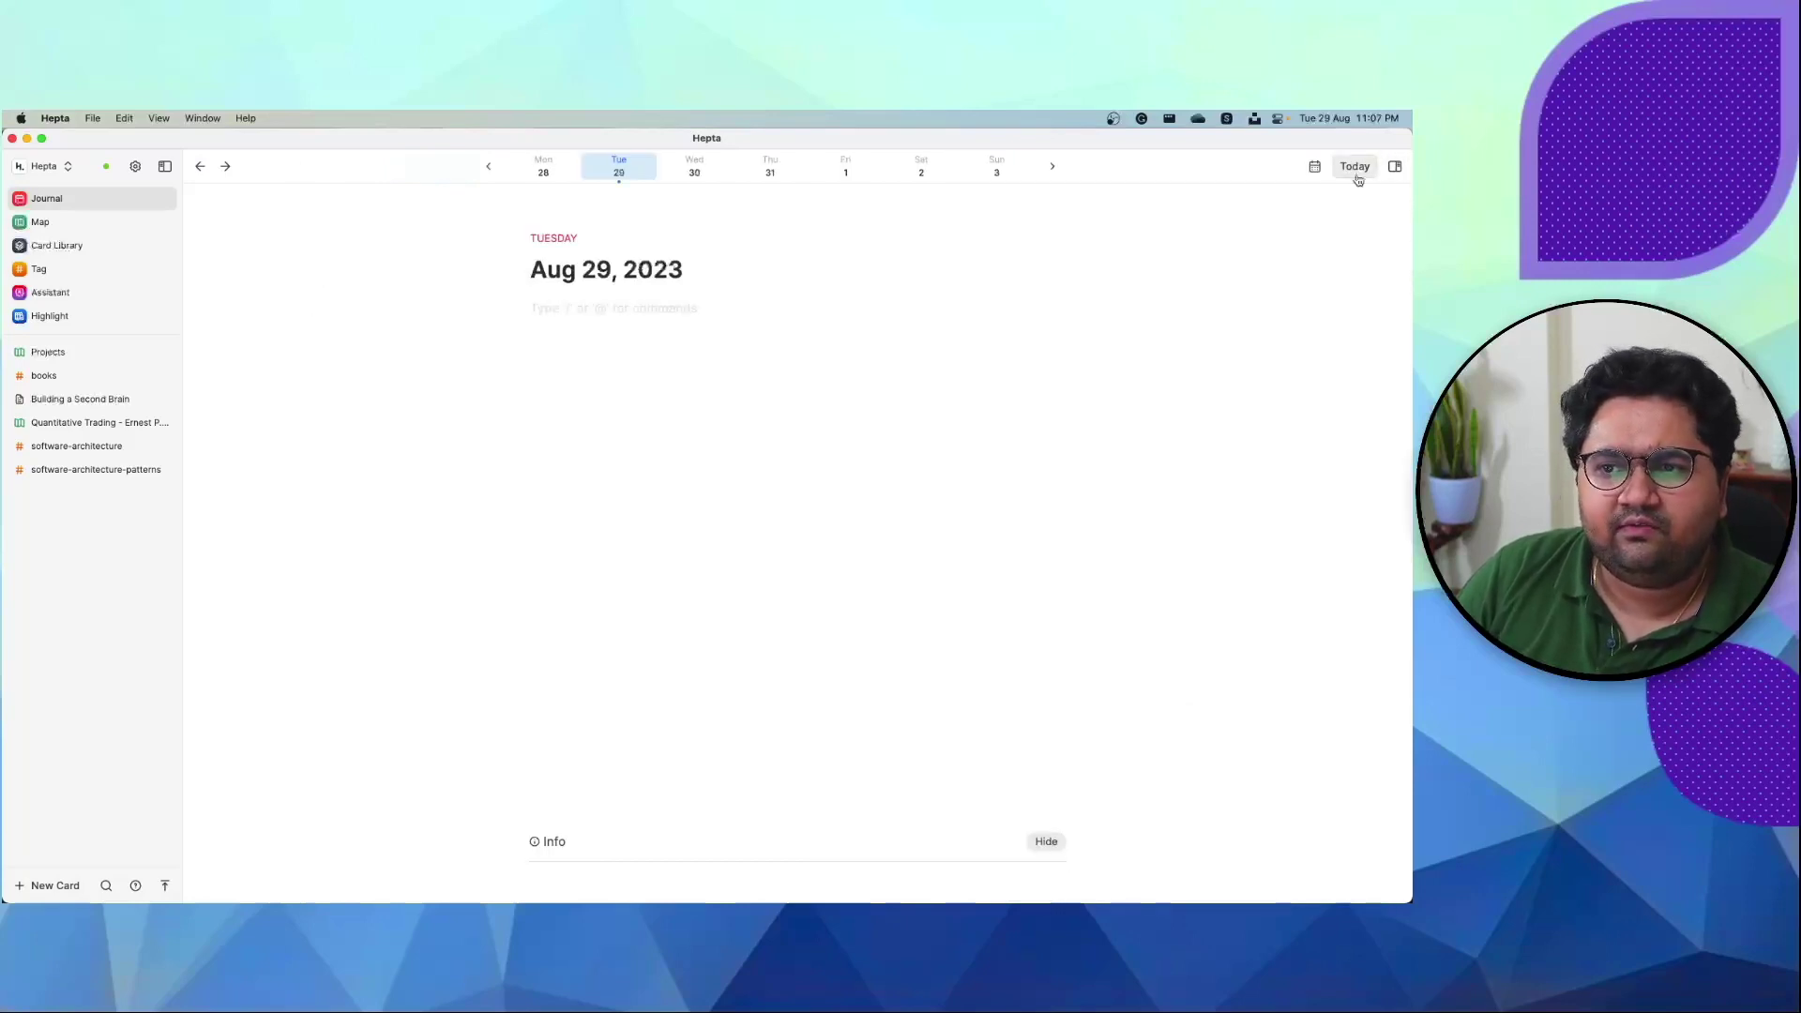
pyautogui.click(1395, 166)
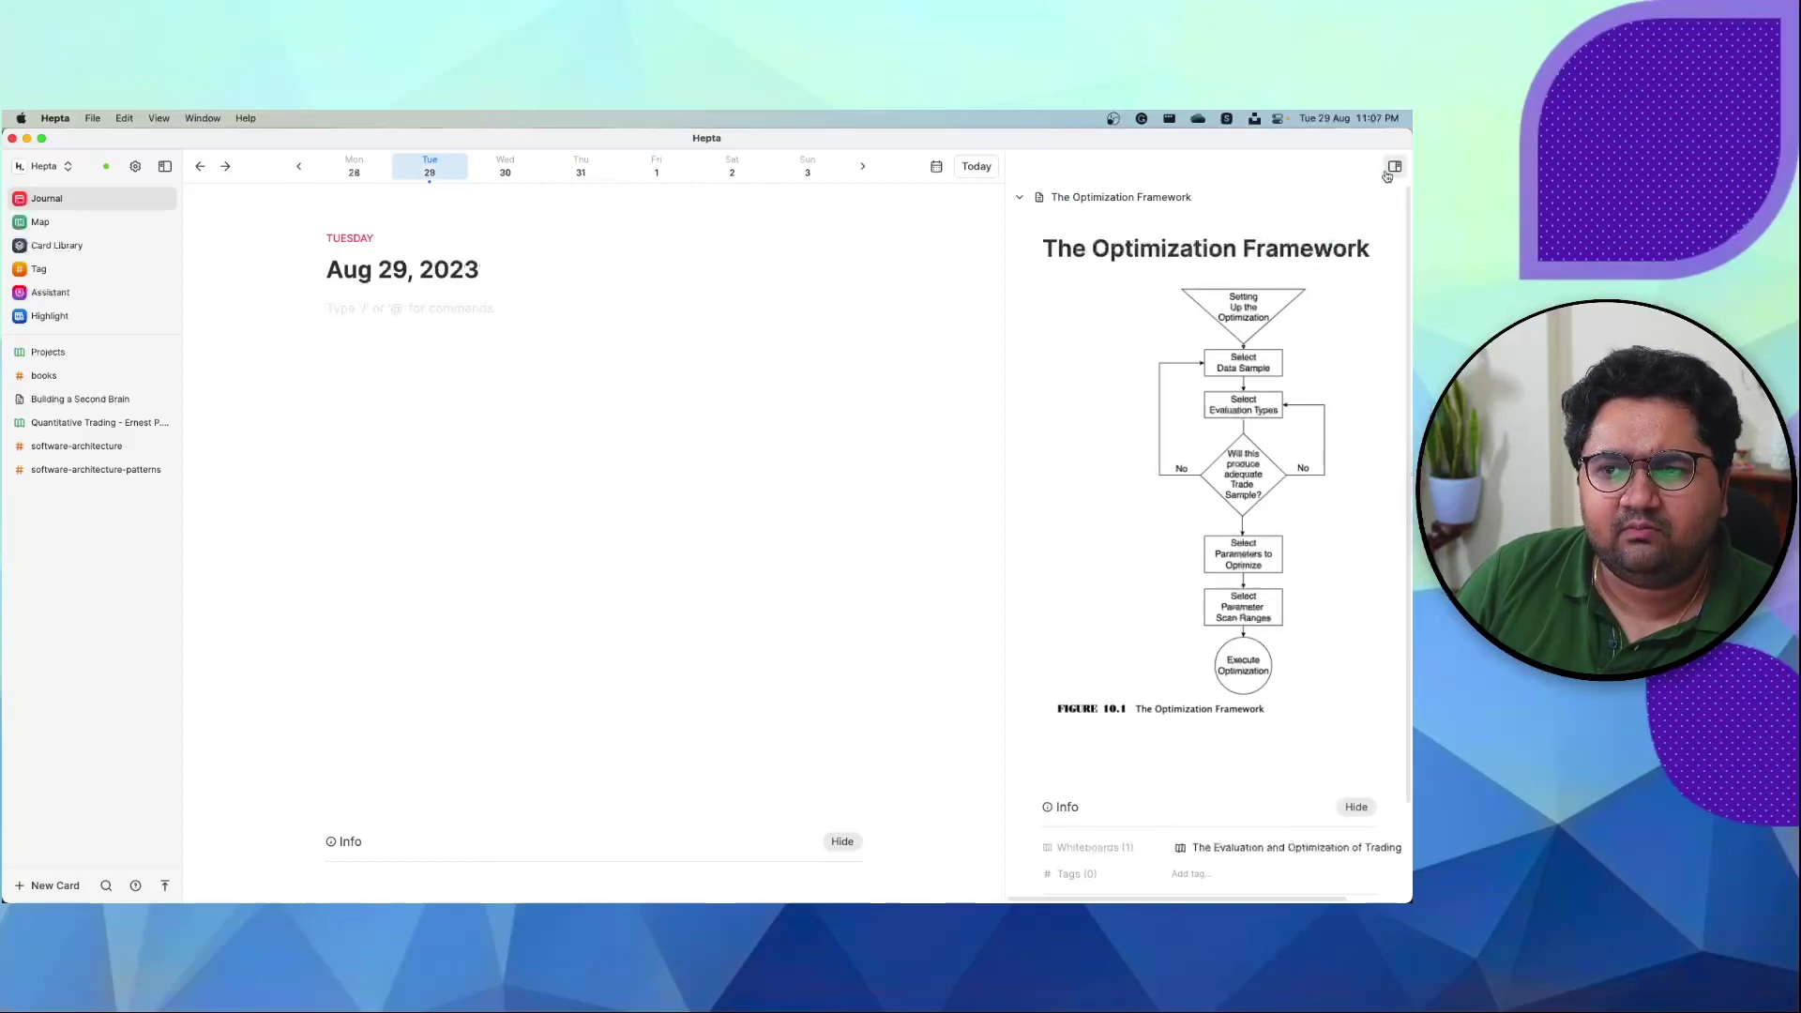
pyautogui.click(1394, 166)
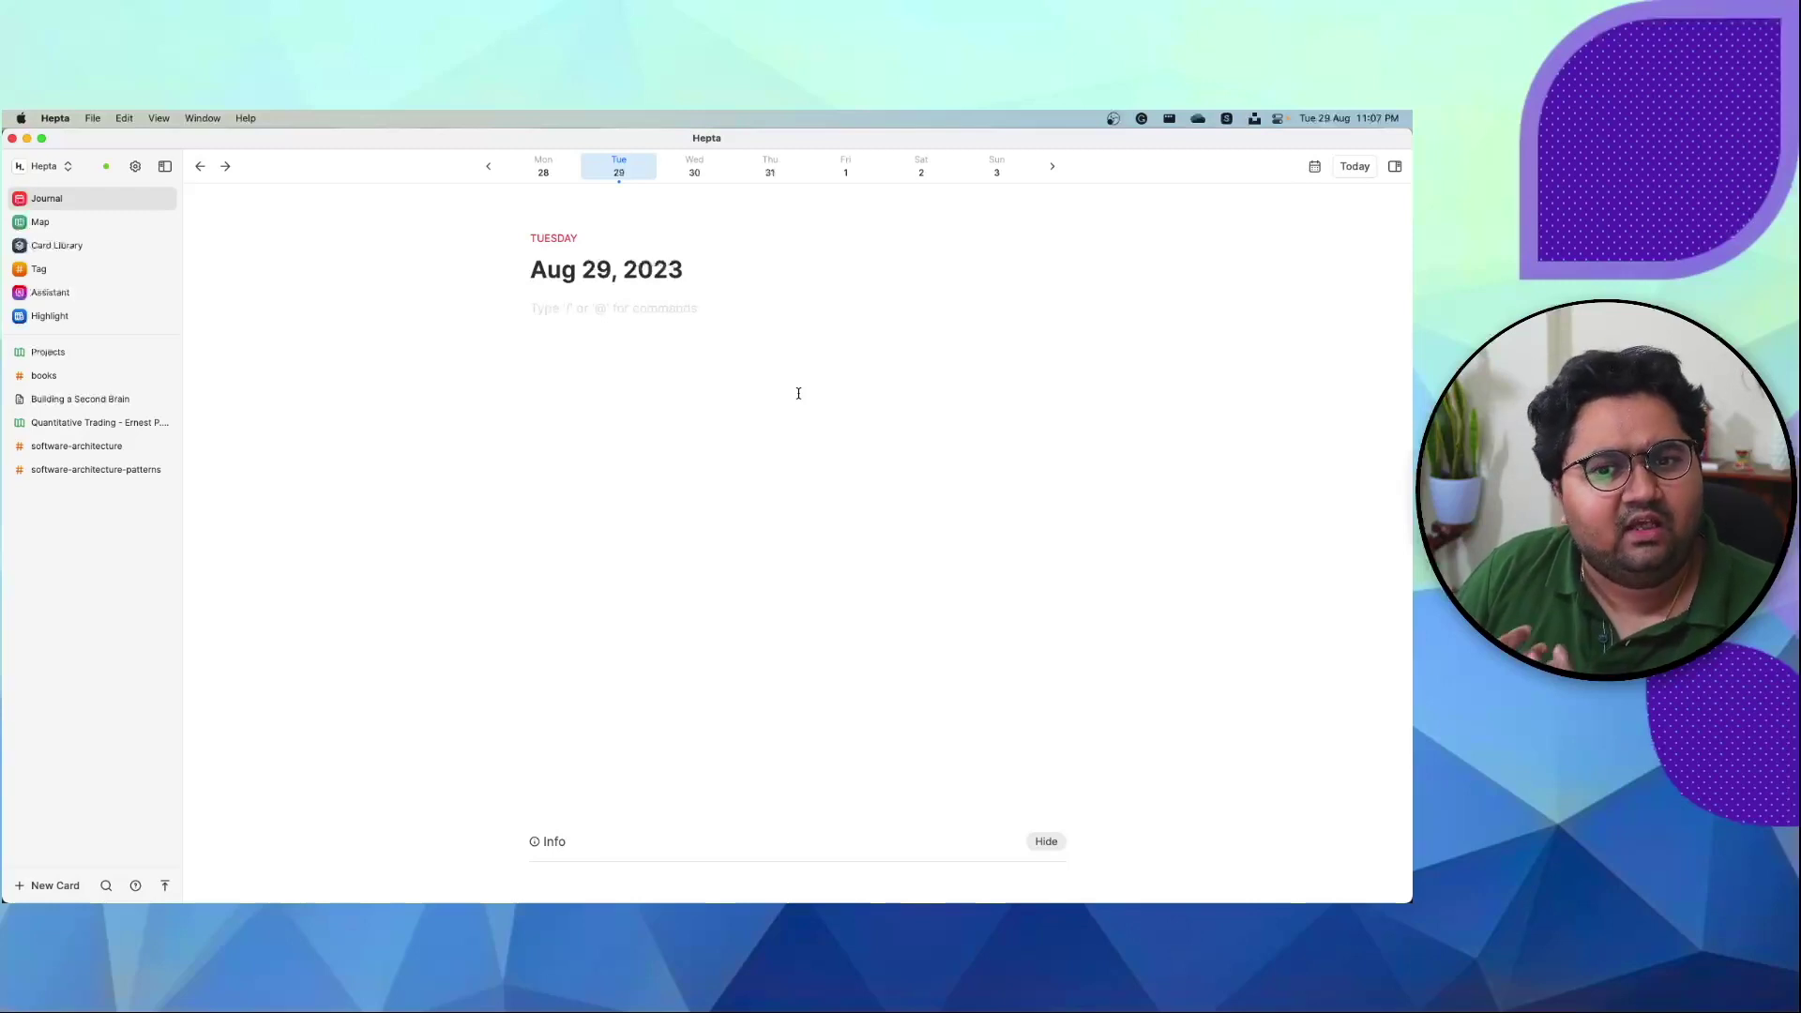
# - Go to the Map, check its option for creating a whiteboard, and open the Software Architecture whiteboard
pyautogui.click(137, 230)
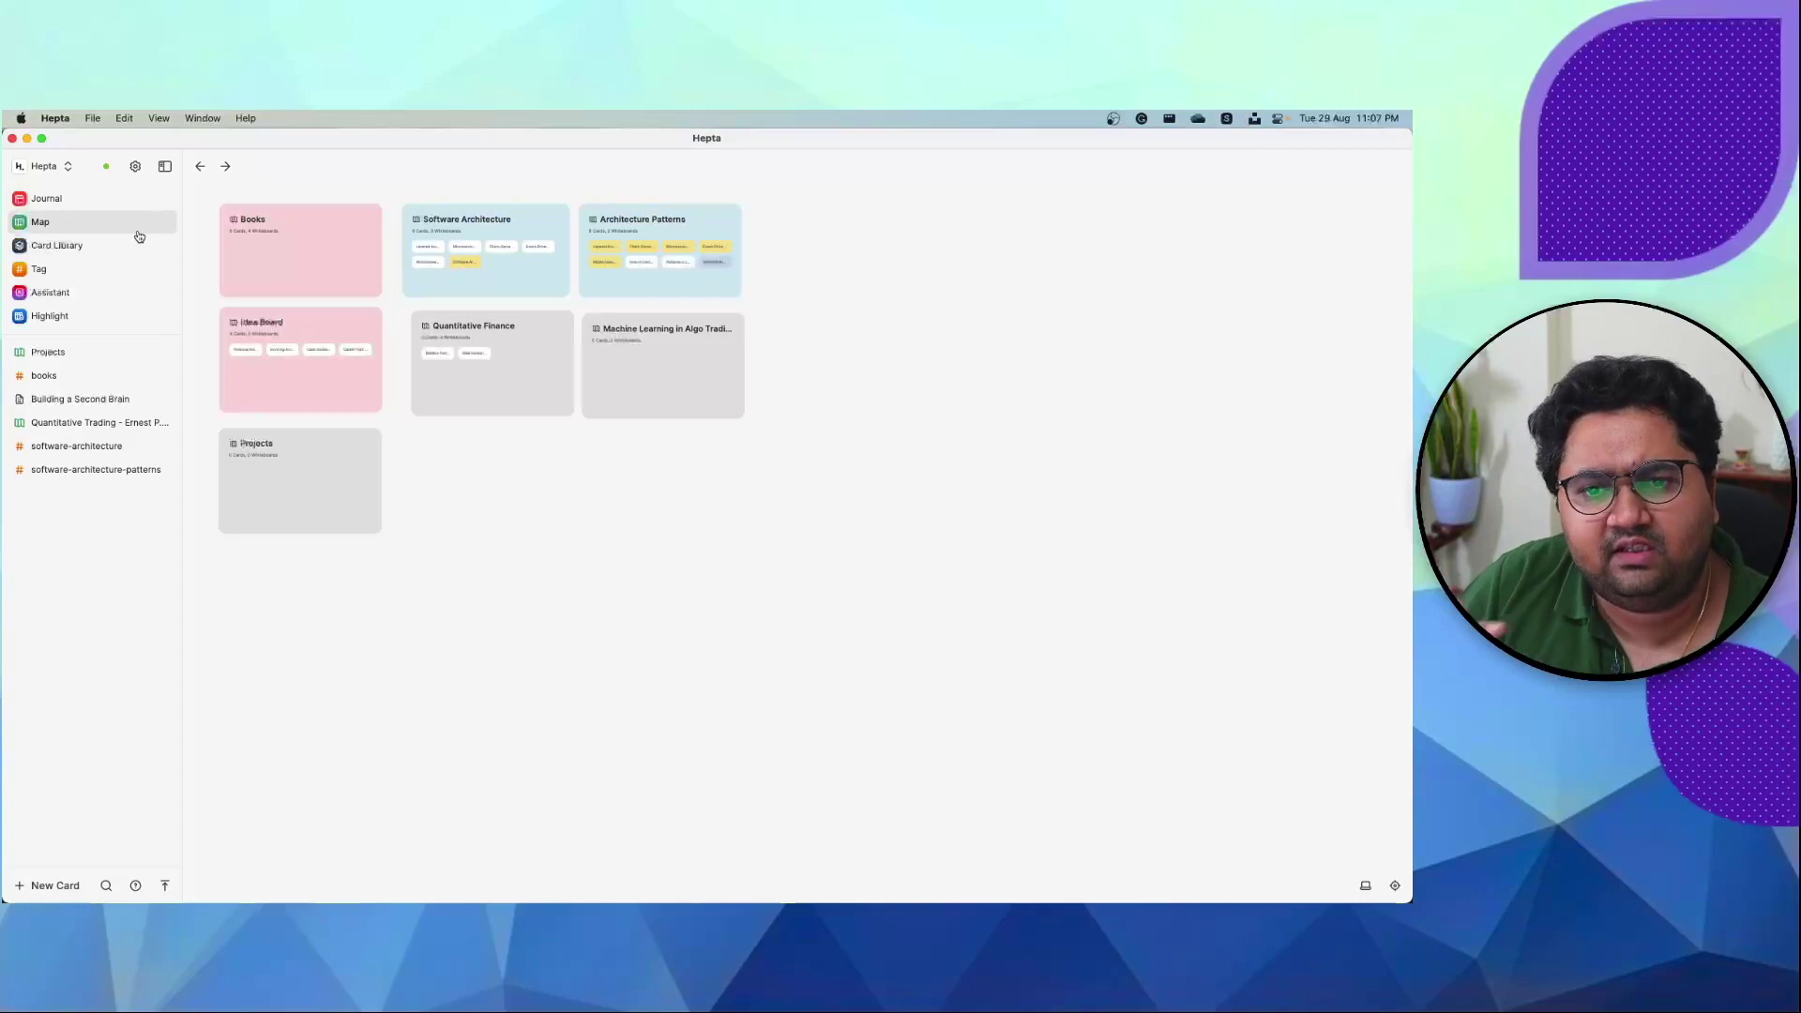
pyautogui.rightClick(454, 502)
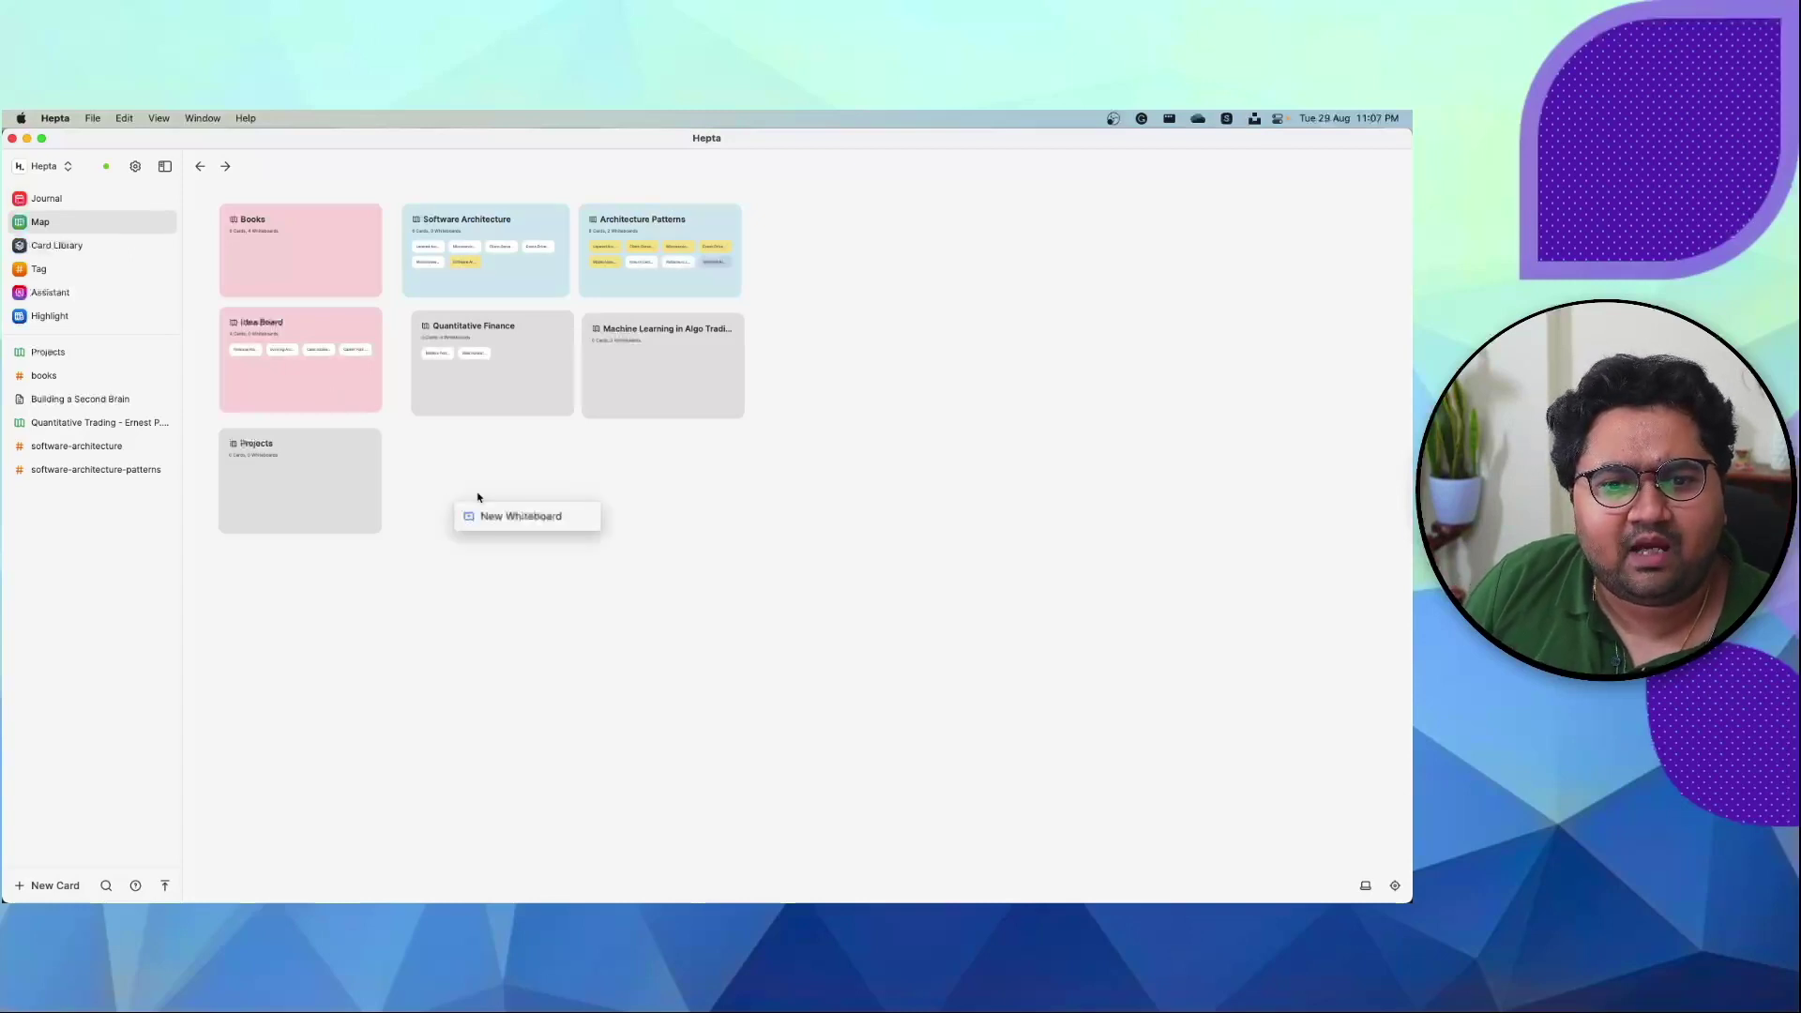
pyautogui.click(663, 473)
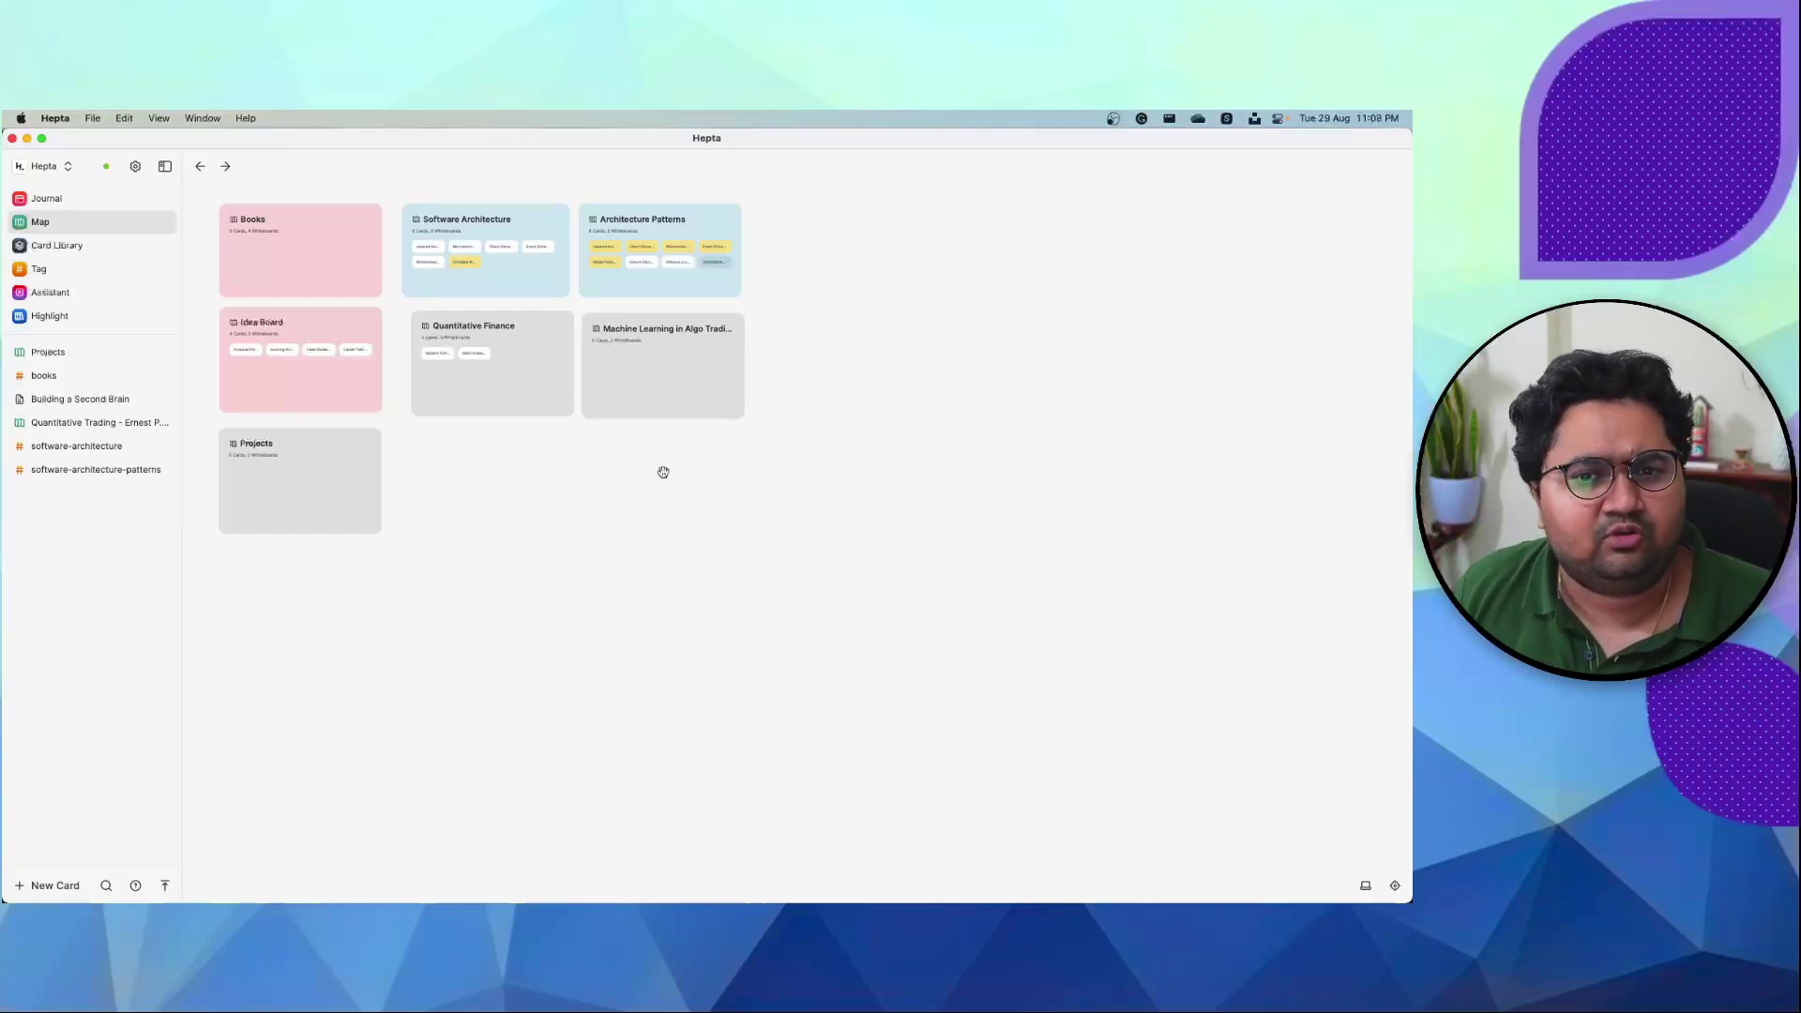
pyautogui.click(512, 296)
pyautogui.doubleClick(512, 296)
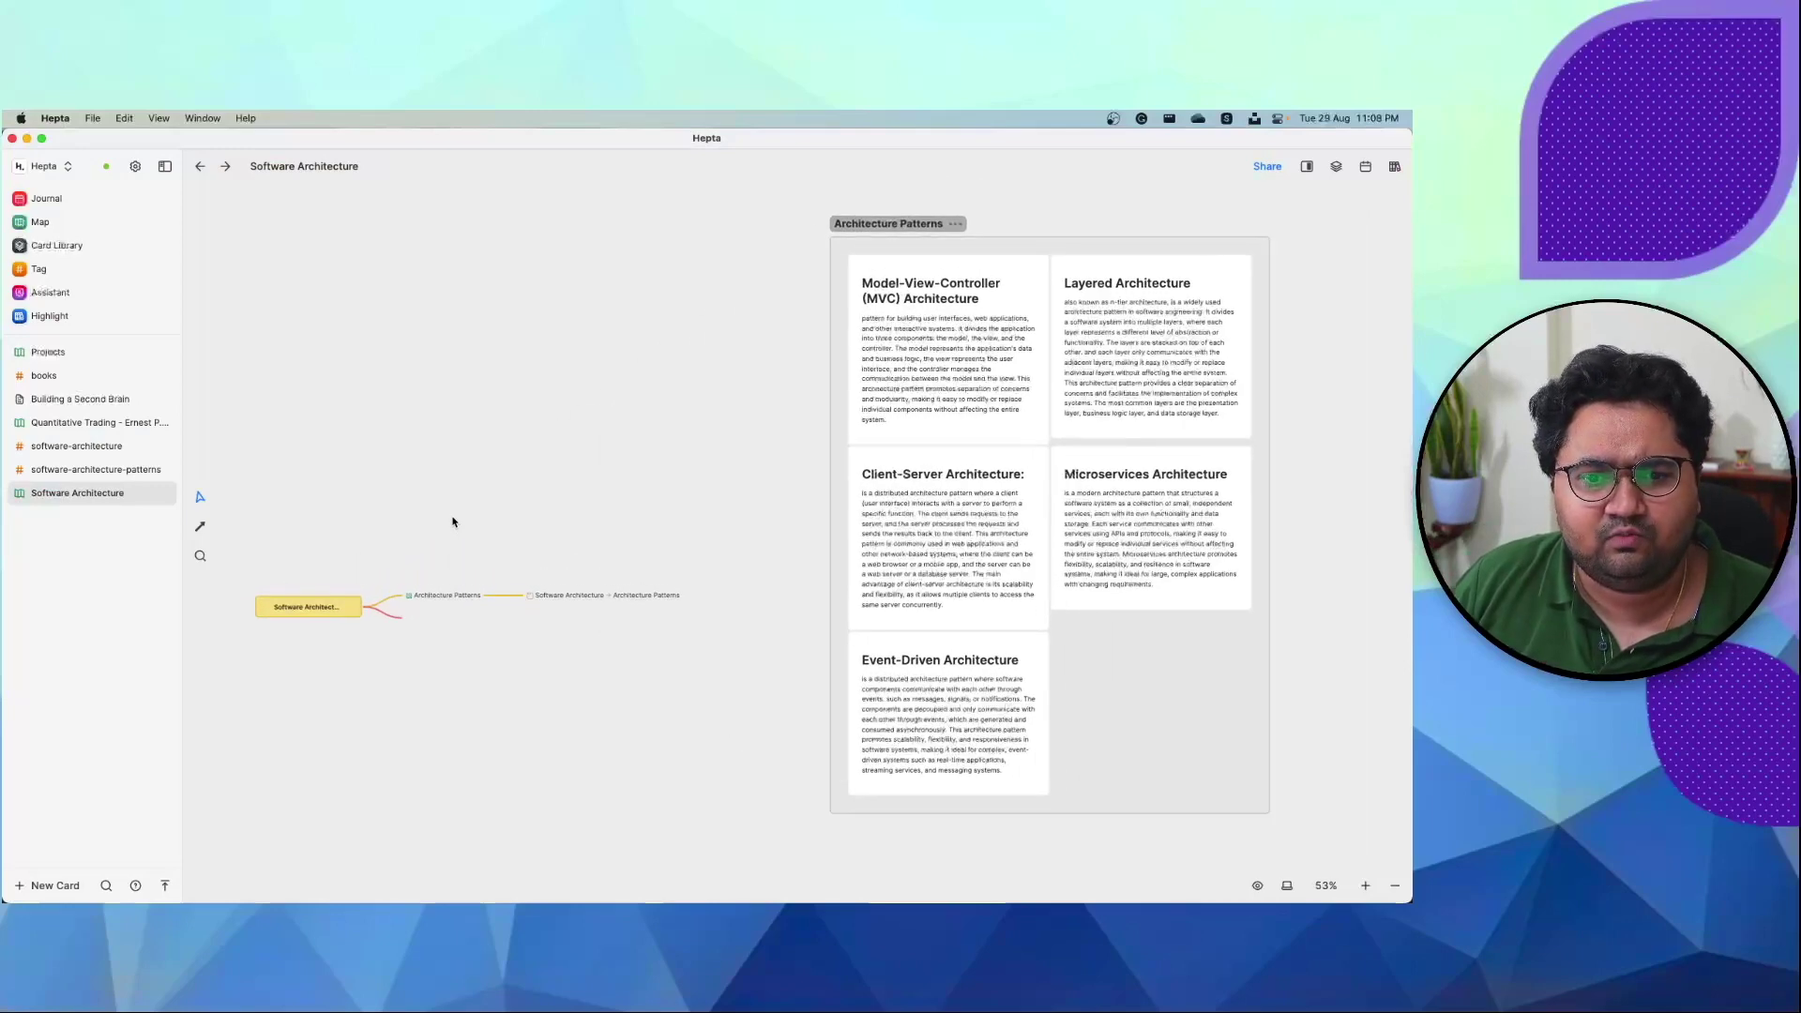
# - Add the August 29, 2023 journal entry to the whiteboard and move it higher above the mind map
pyautogui.scroll(1, 452, 521)
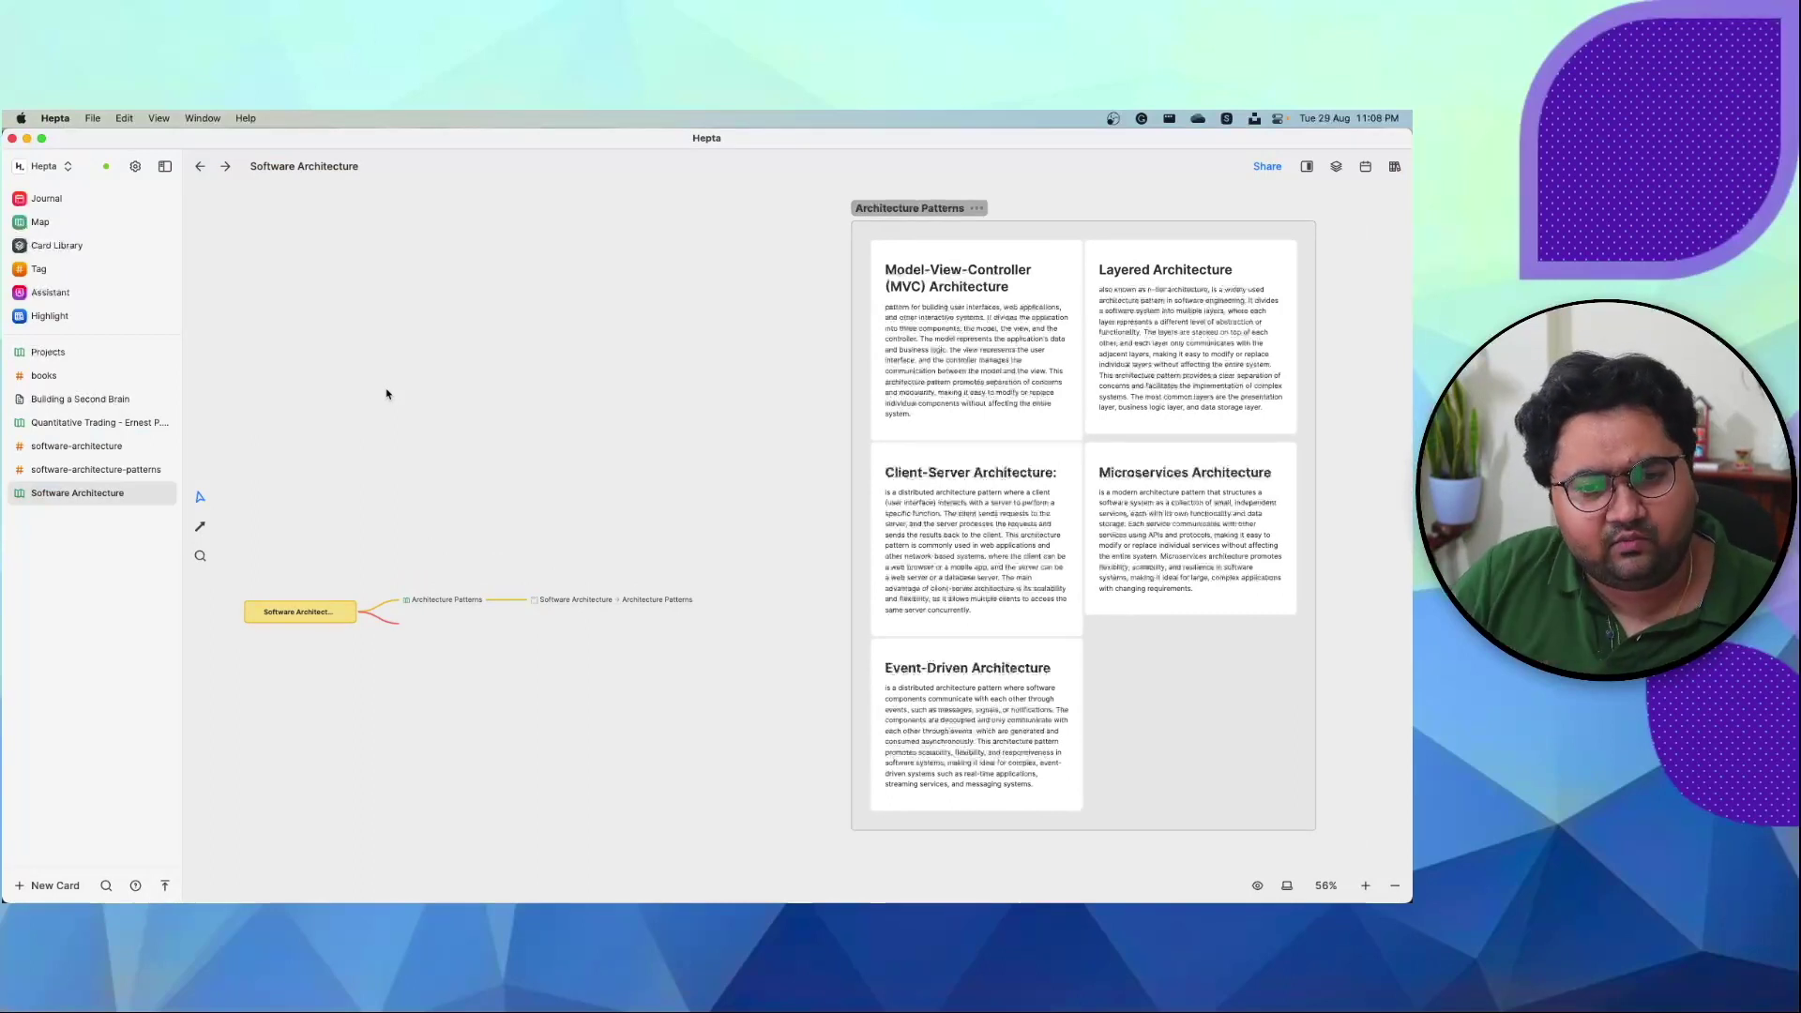
pyautogui.rightClick(326, 450)
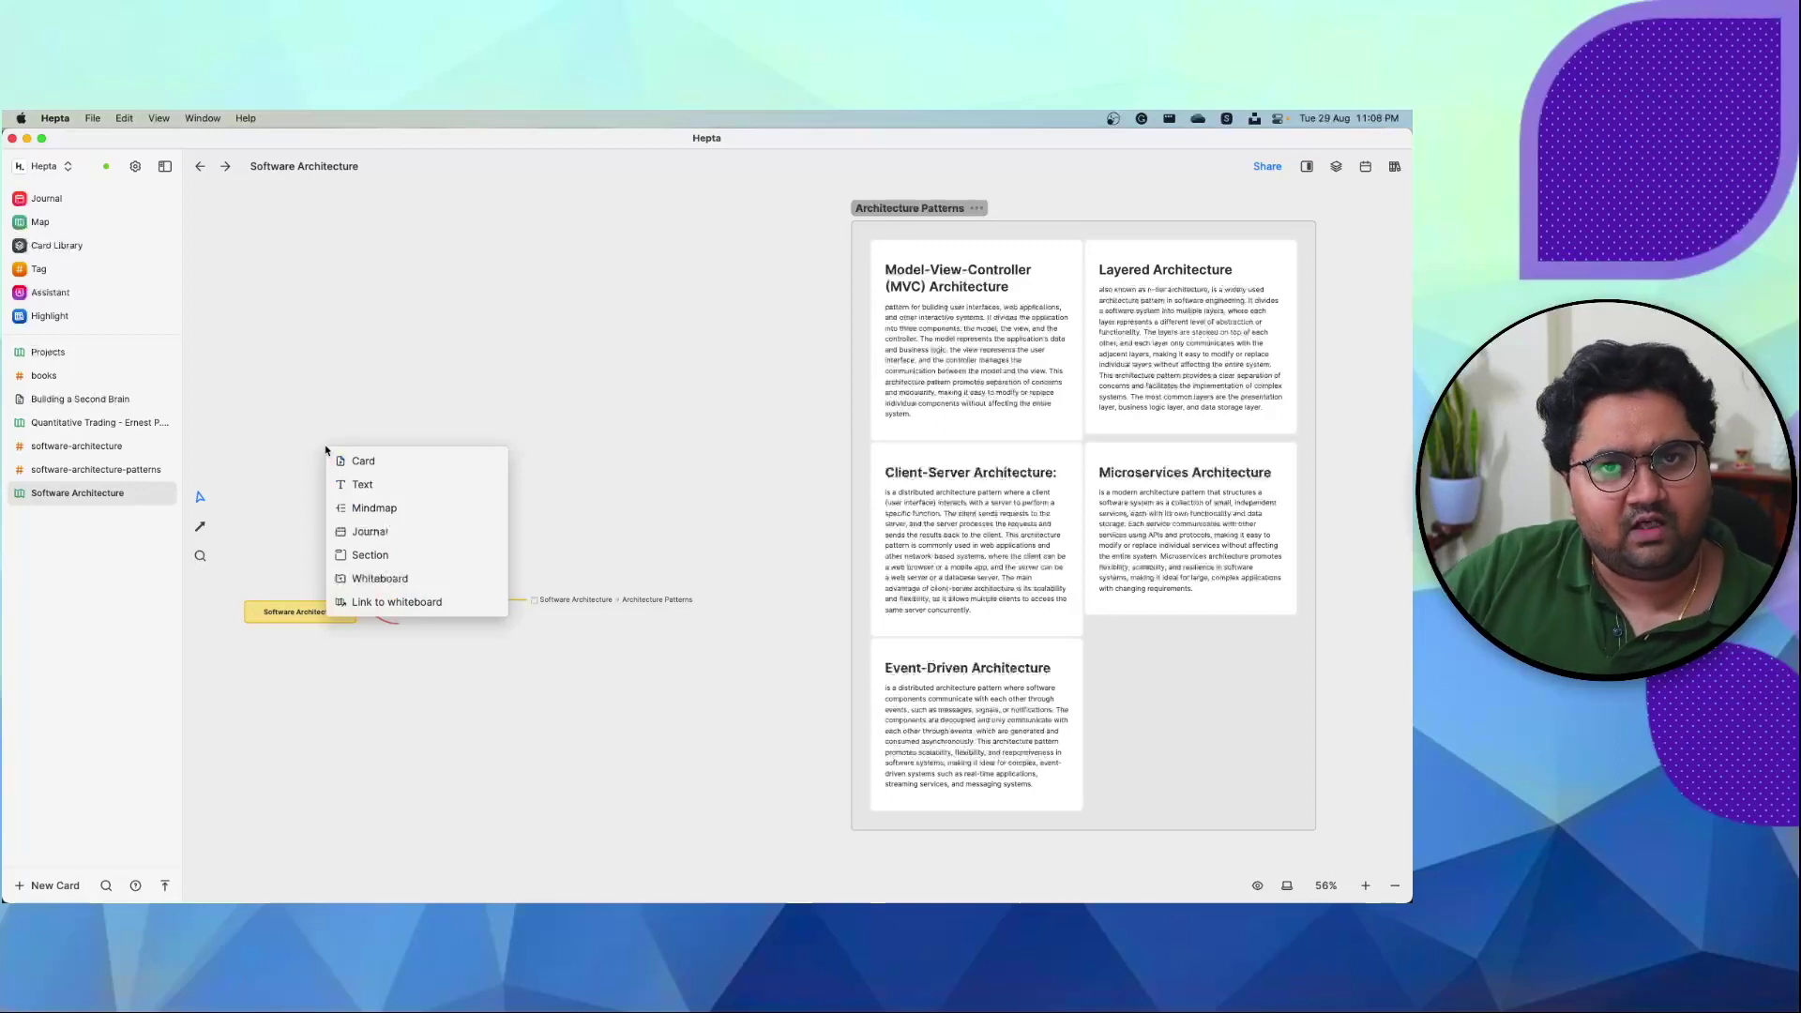
pyautogui.click(368, 530)
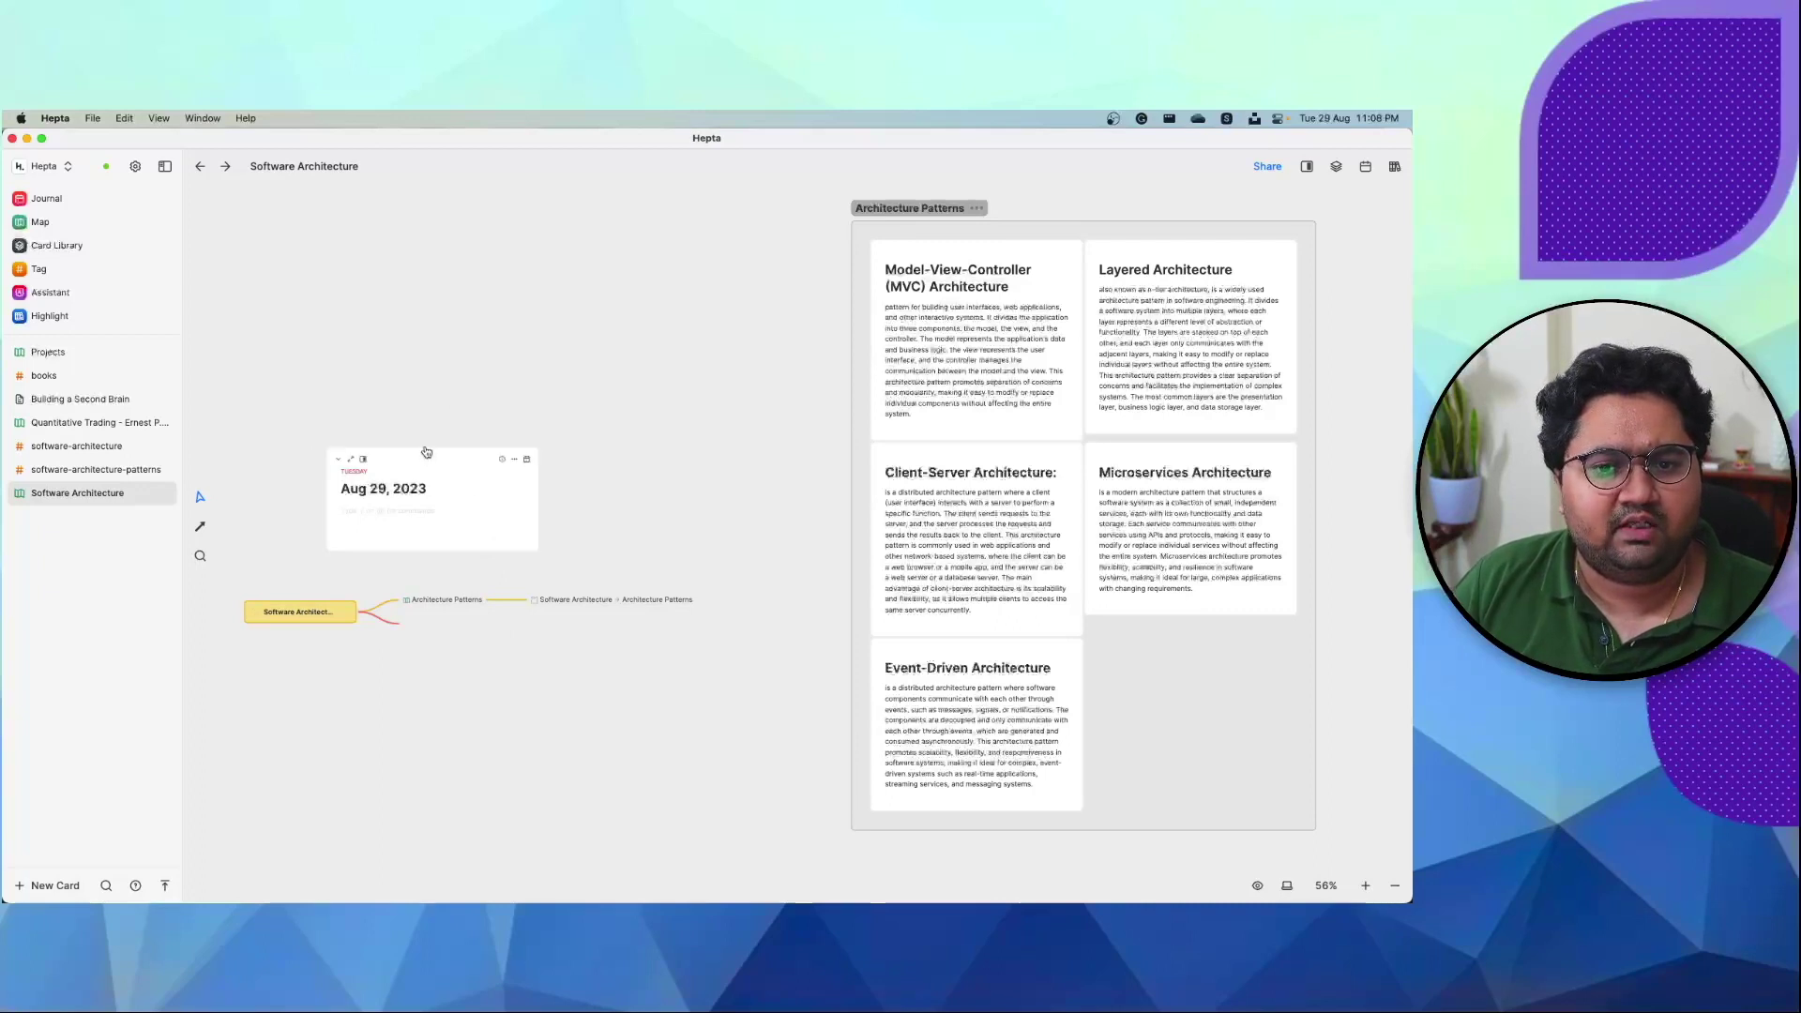
pyautogui.moveTo(427, 455); pyautogui.dragTo(433, 376)
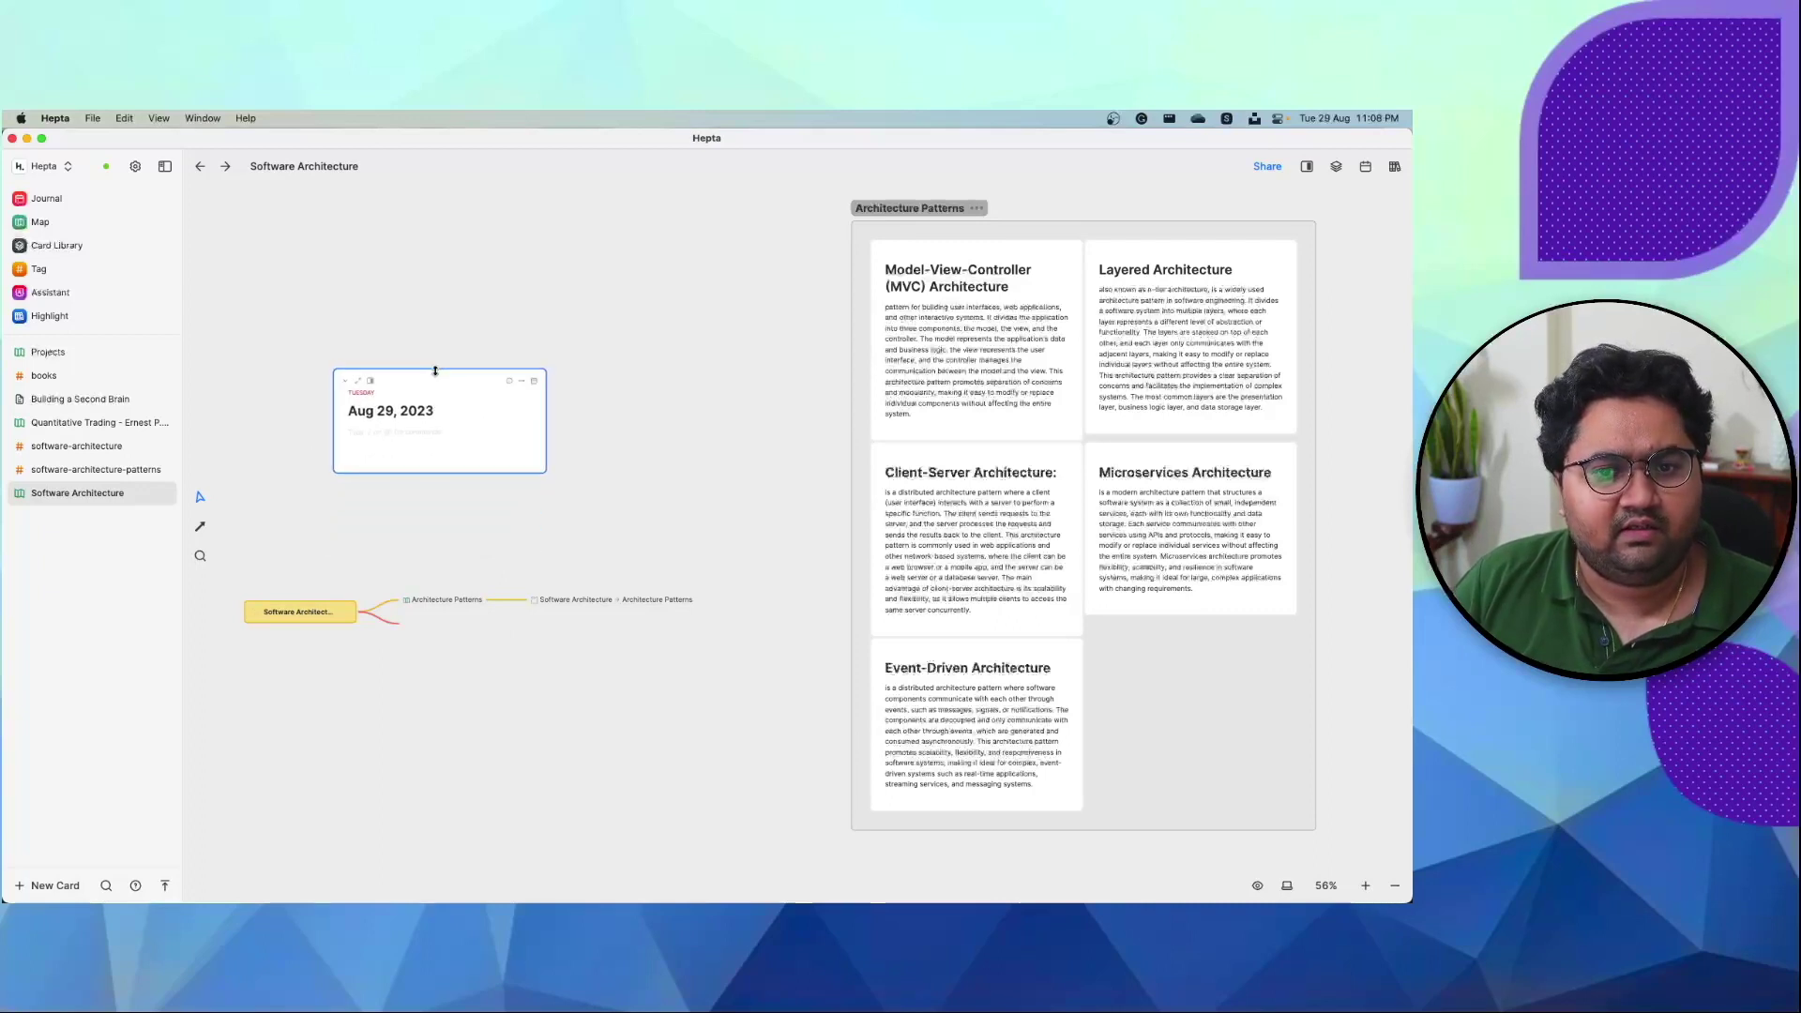
# - Review the options of the August 29 journal card and remove it from the whiteboard
pyautogui.click(522, 381)
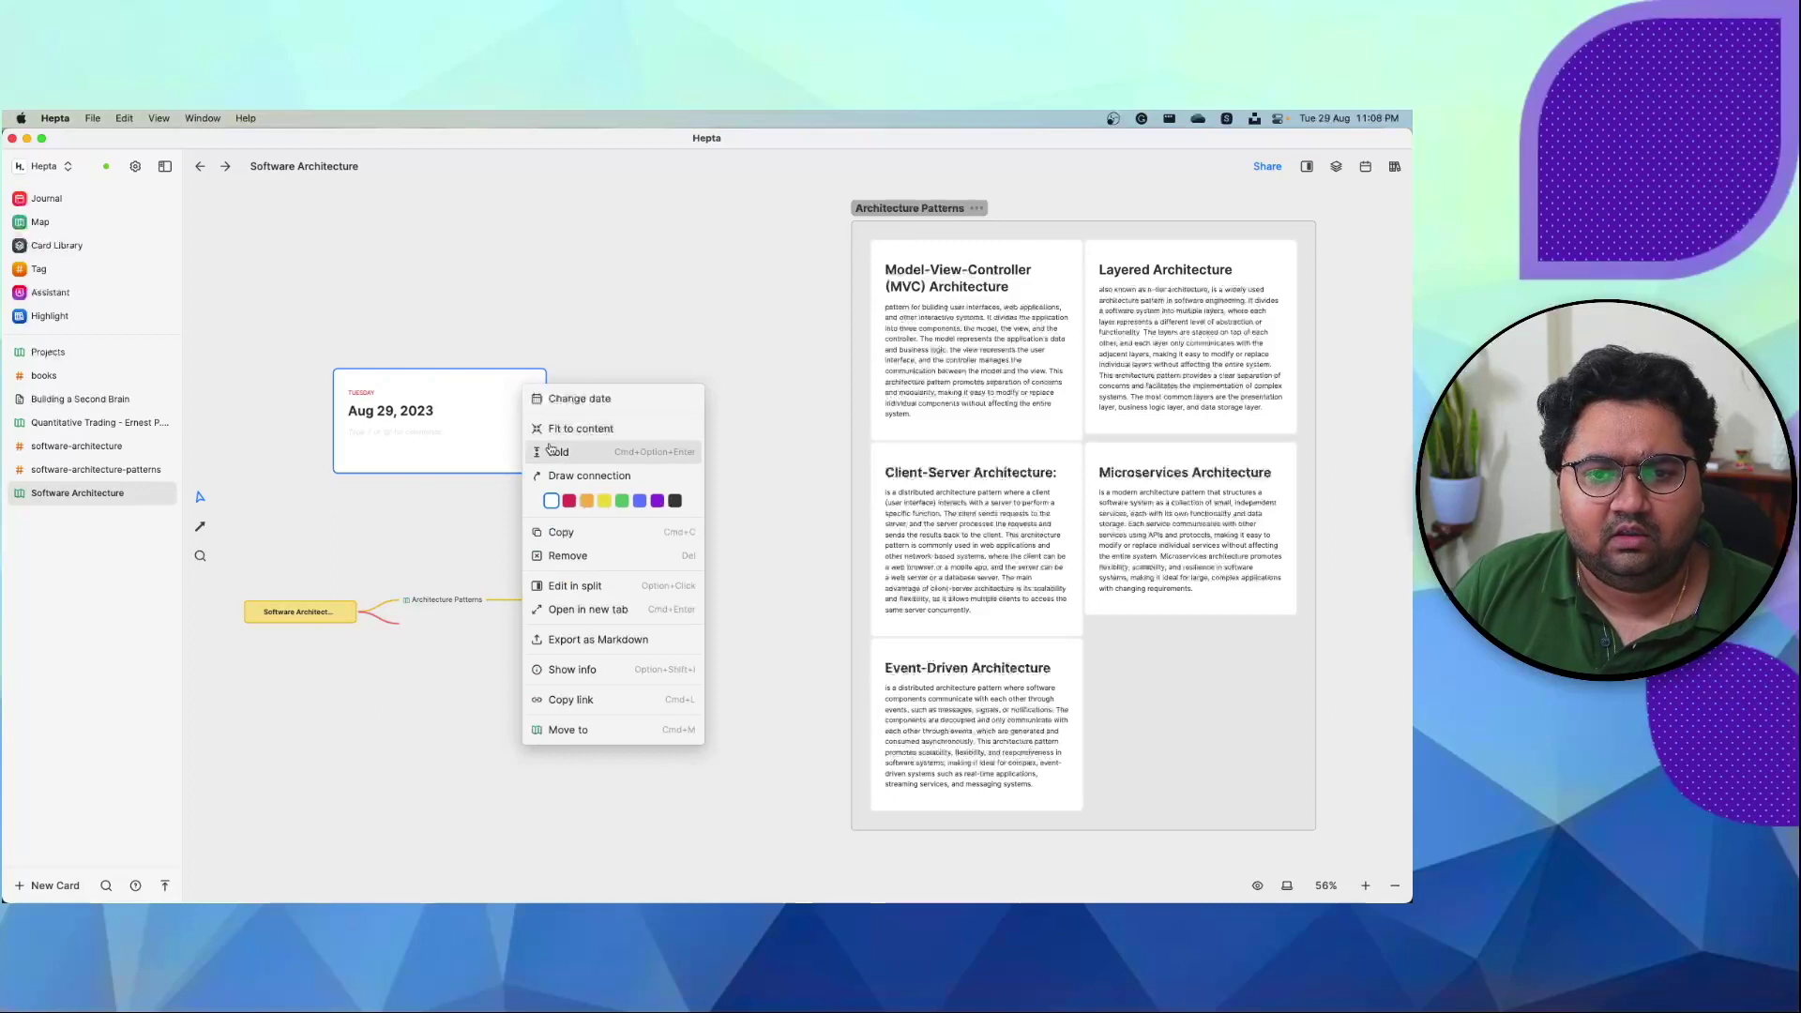
pyautogui.click(456, 447)
pyautogui.rightClick(456, 447)
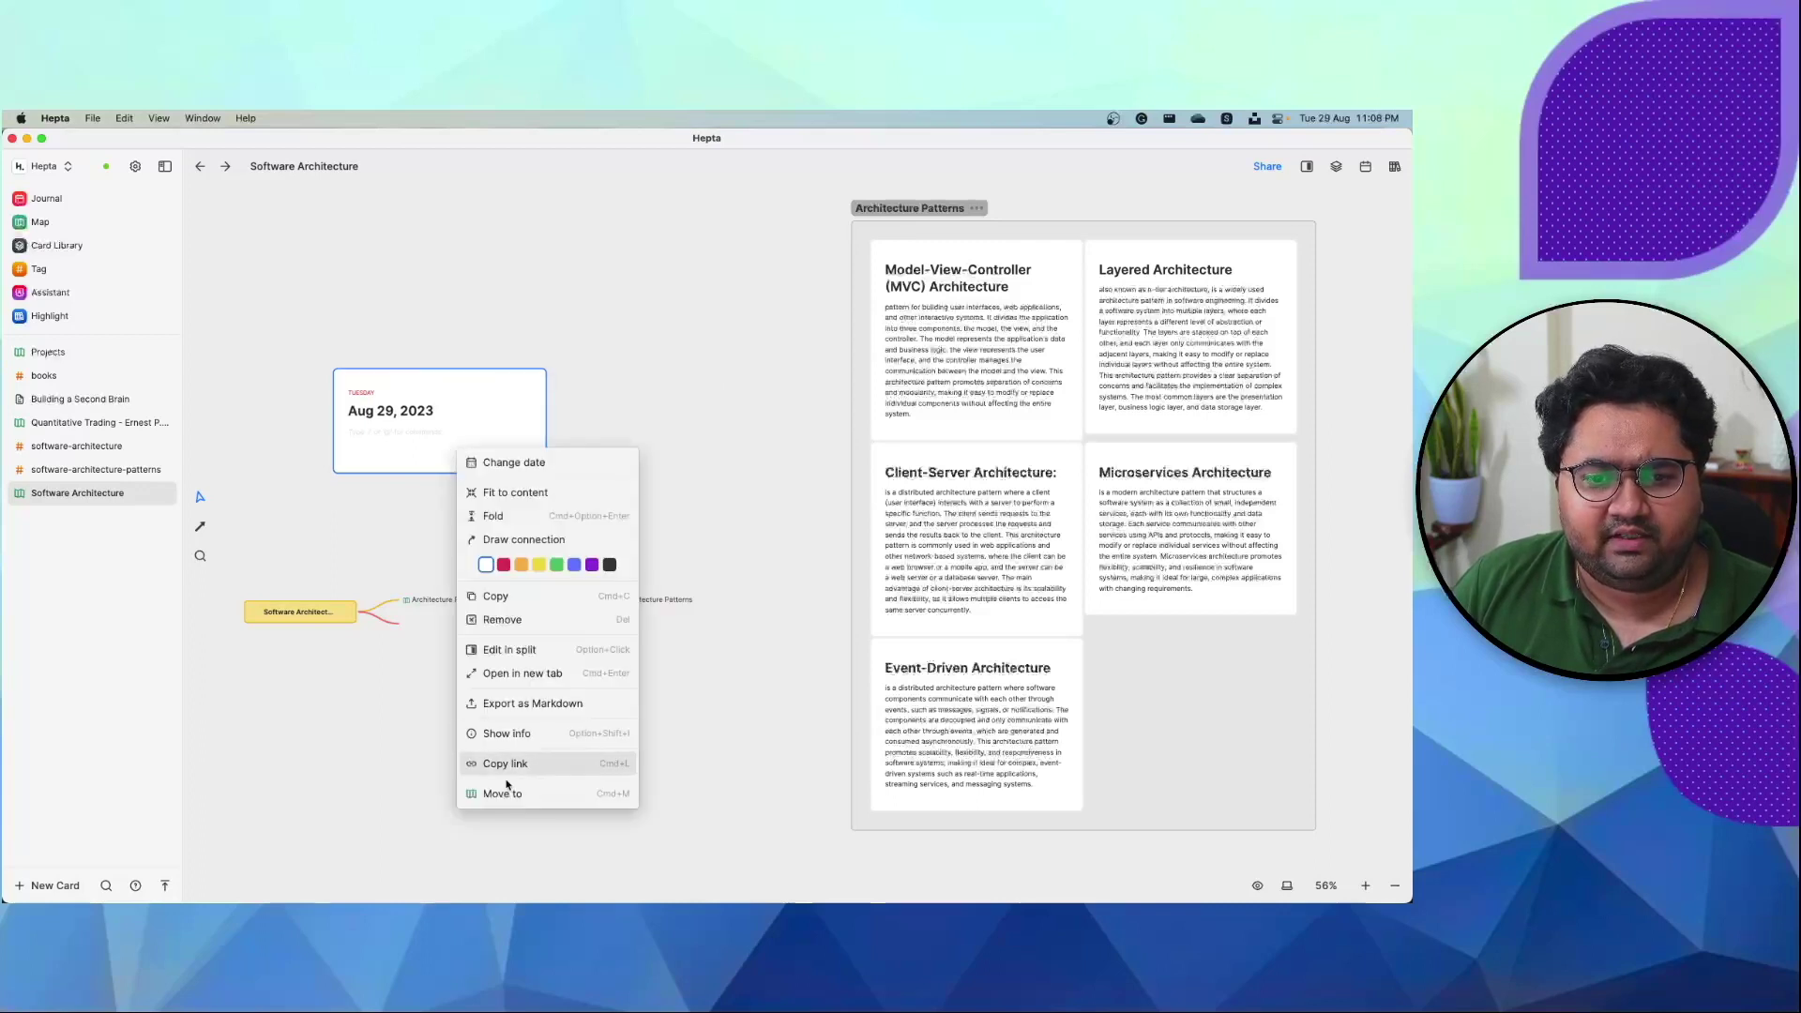
pyautogui.click(522, 621)
# - Review the item types that can be added to the whiteboard, and examine the Architecture Patterns section and the mind map
pyautogui.rightClick(429, 396)
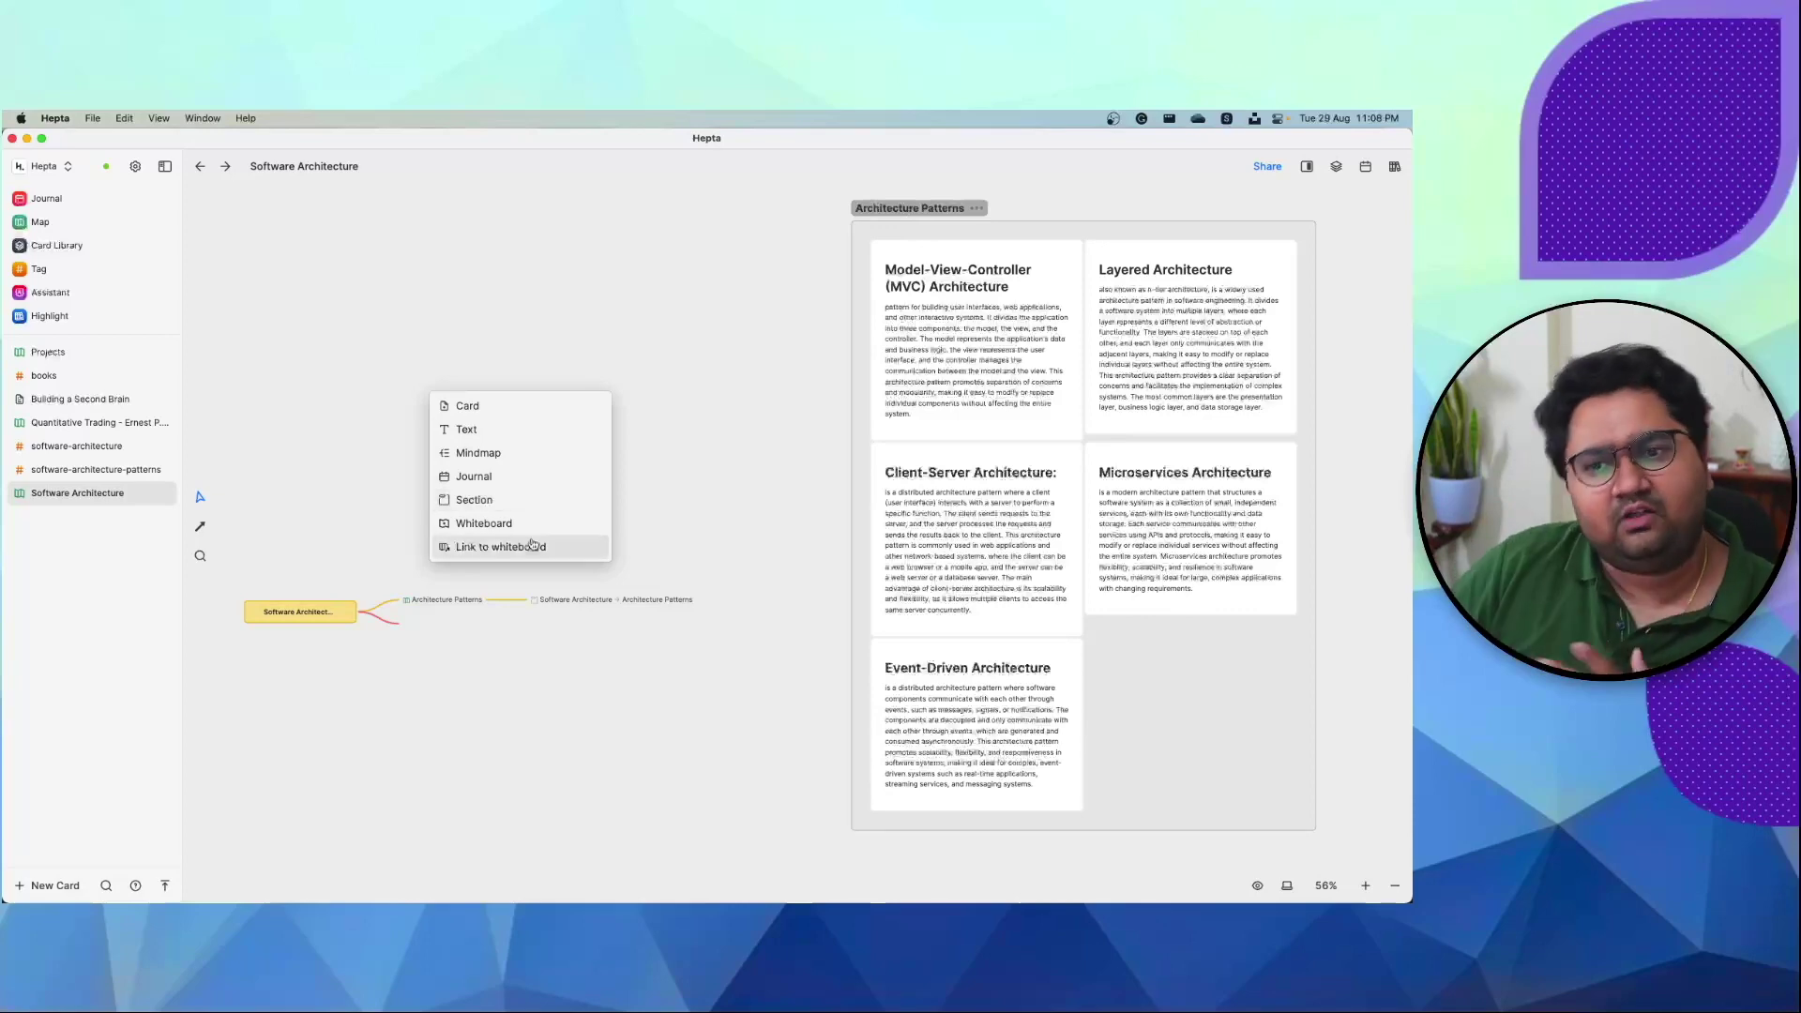
pyautogui.press('Escape')
pyautogui.hscroll(5, 675, 519)
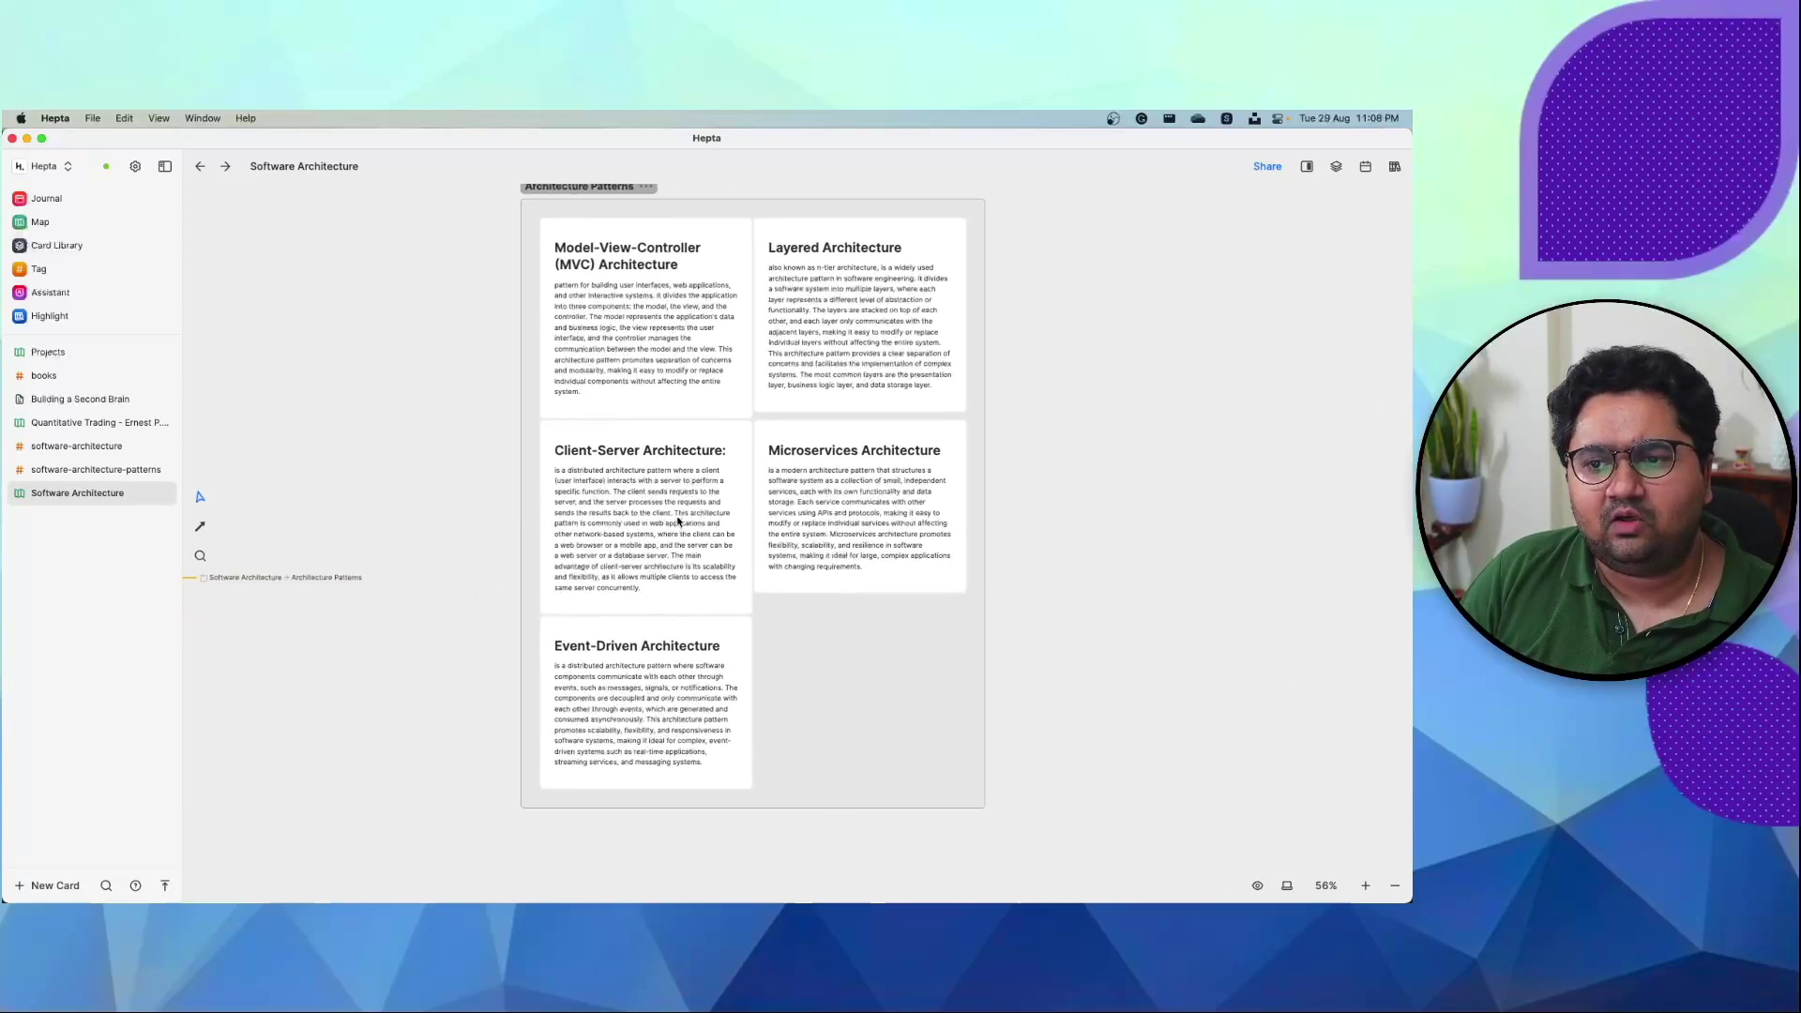
pyautogui.hscroll(-3, 677, 522)
pyautogui.scroll(-2, 677, 521)
pyautogui.hscroll(-2, 528, 545)
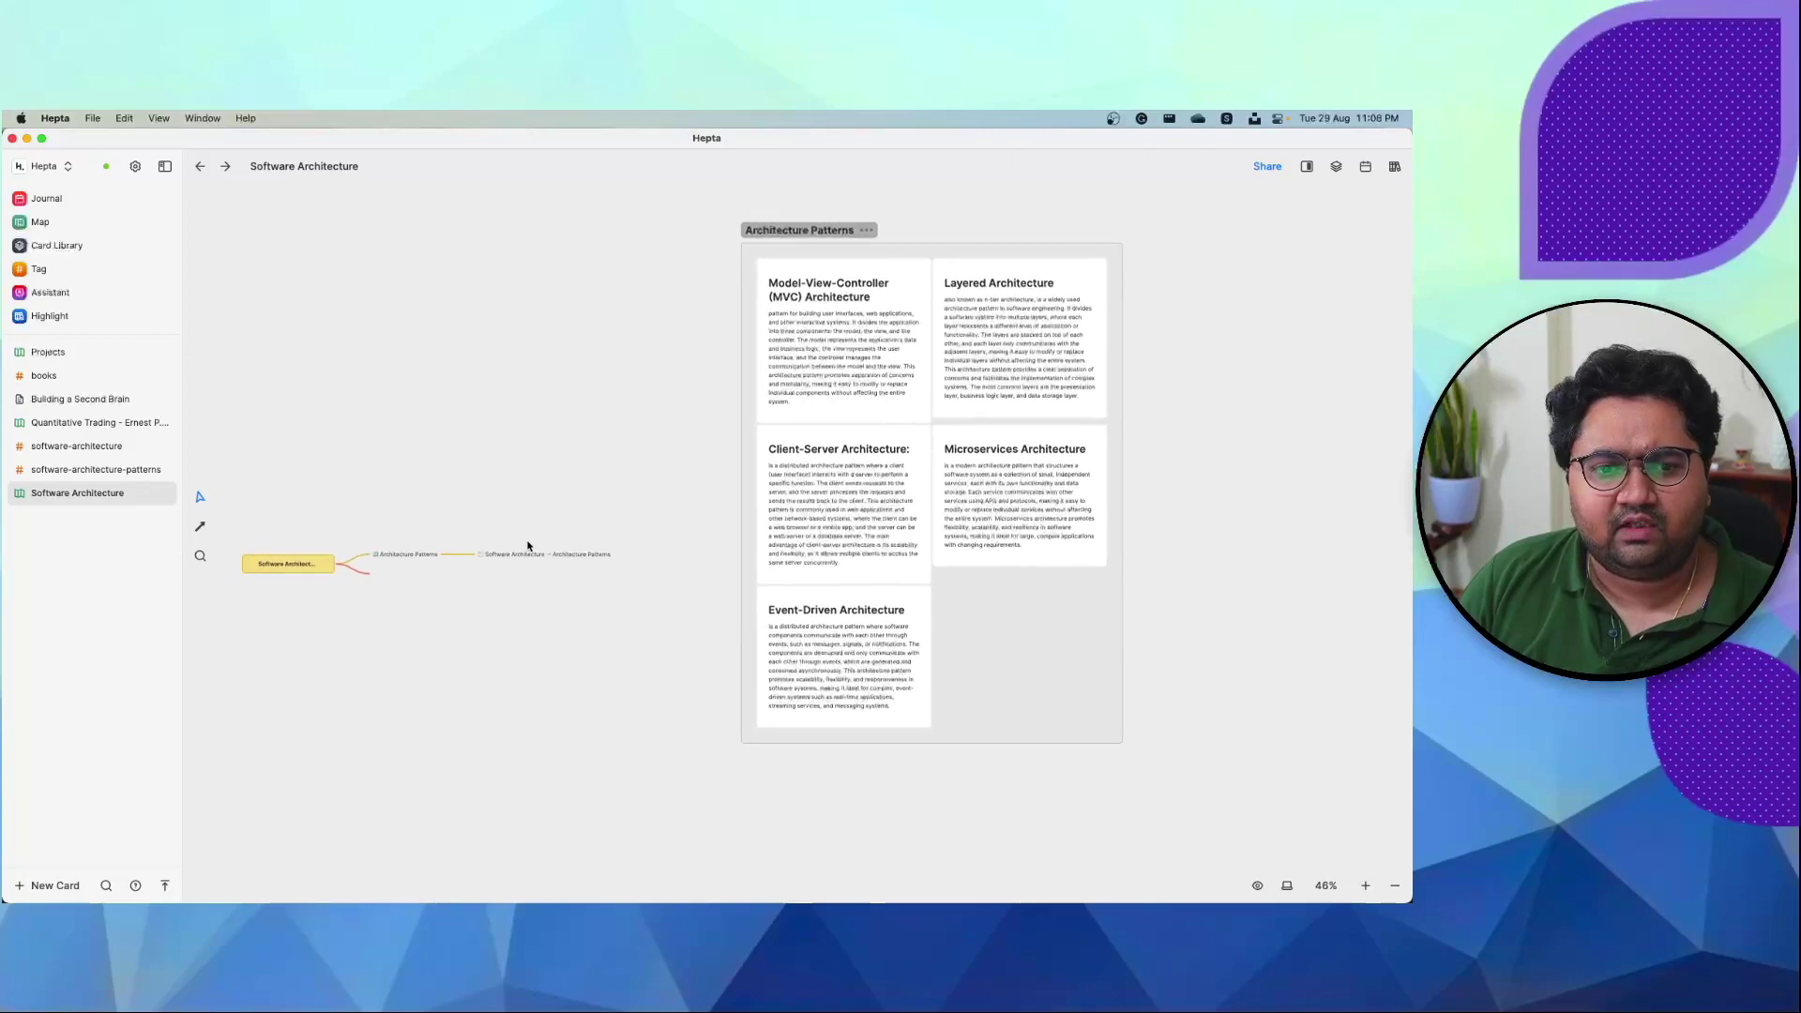
pyautogui.scroll(3, 528, 546)
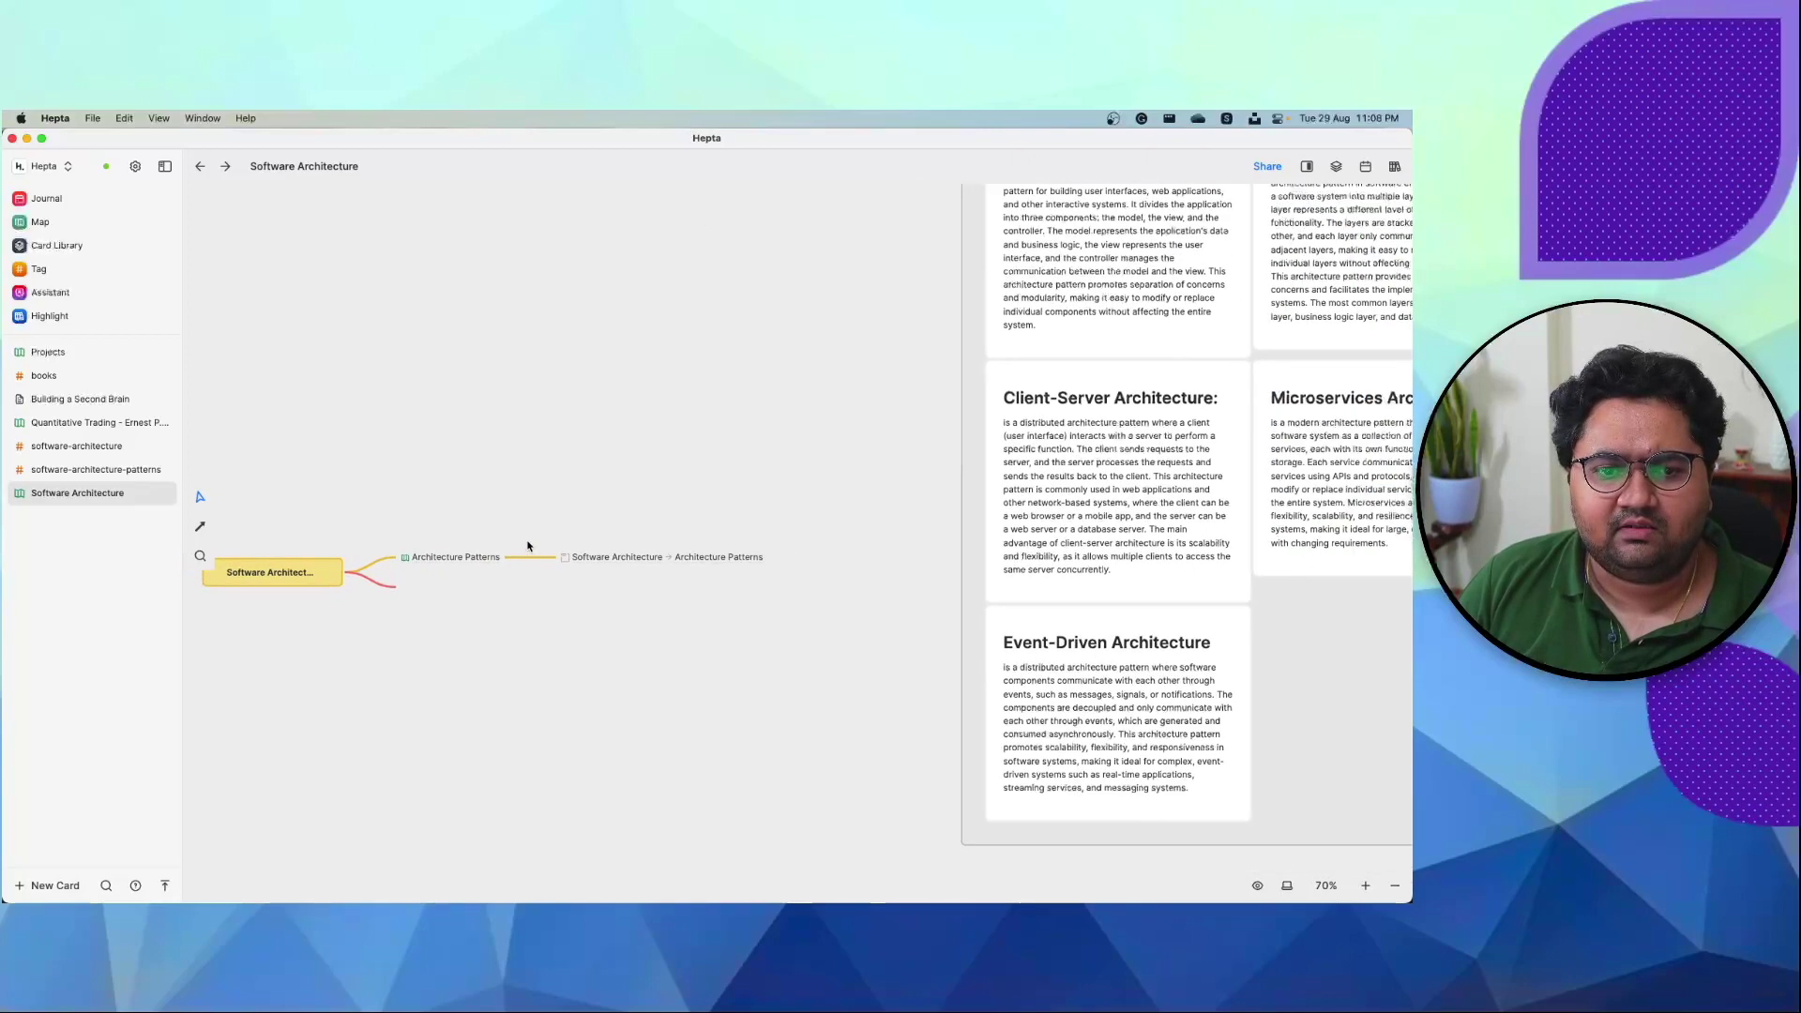
# - Open the mind map's Software Architecture card beside the whiteboard and examine its text, whiteboard, tag and Type property
pyautogui.click(291, 584)
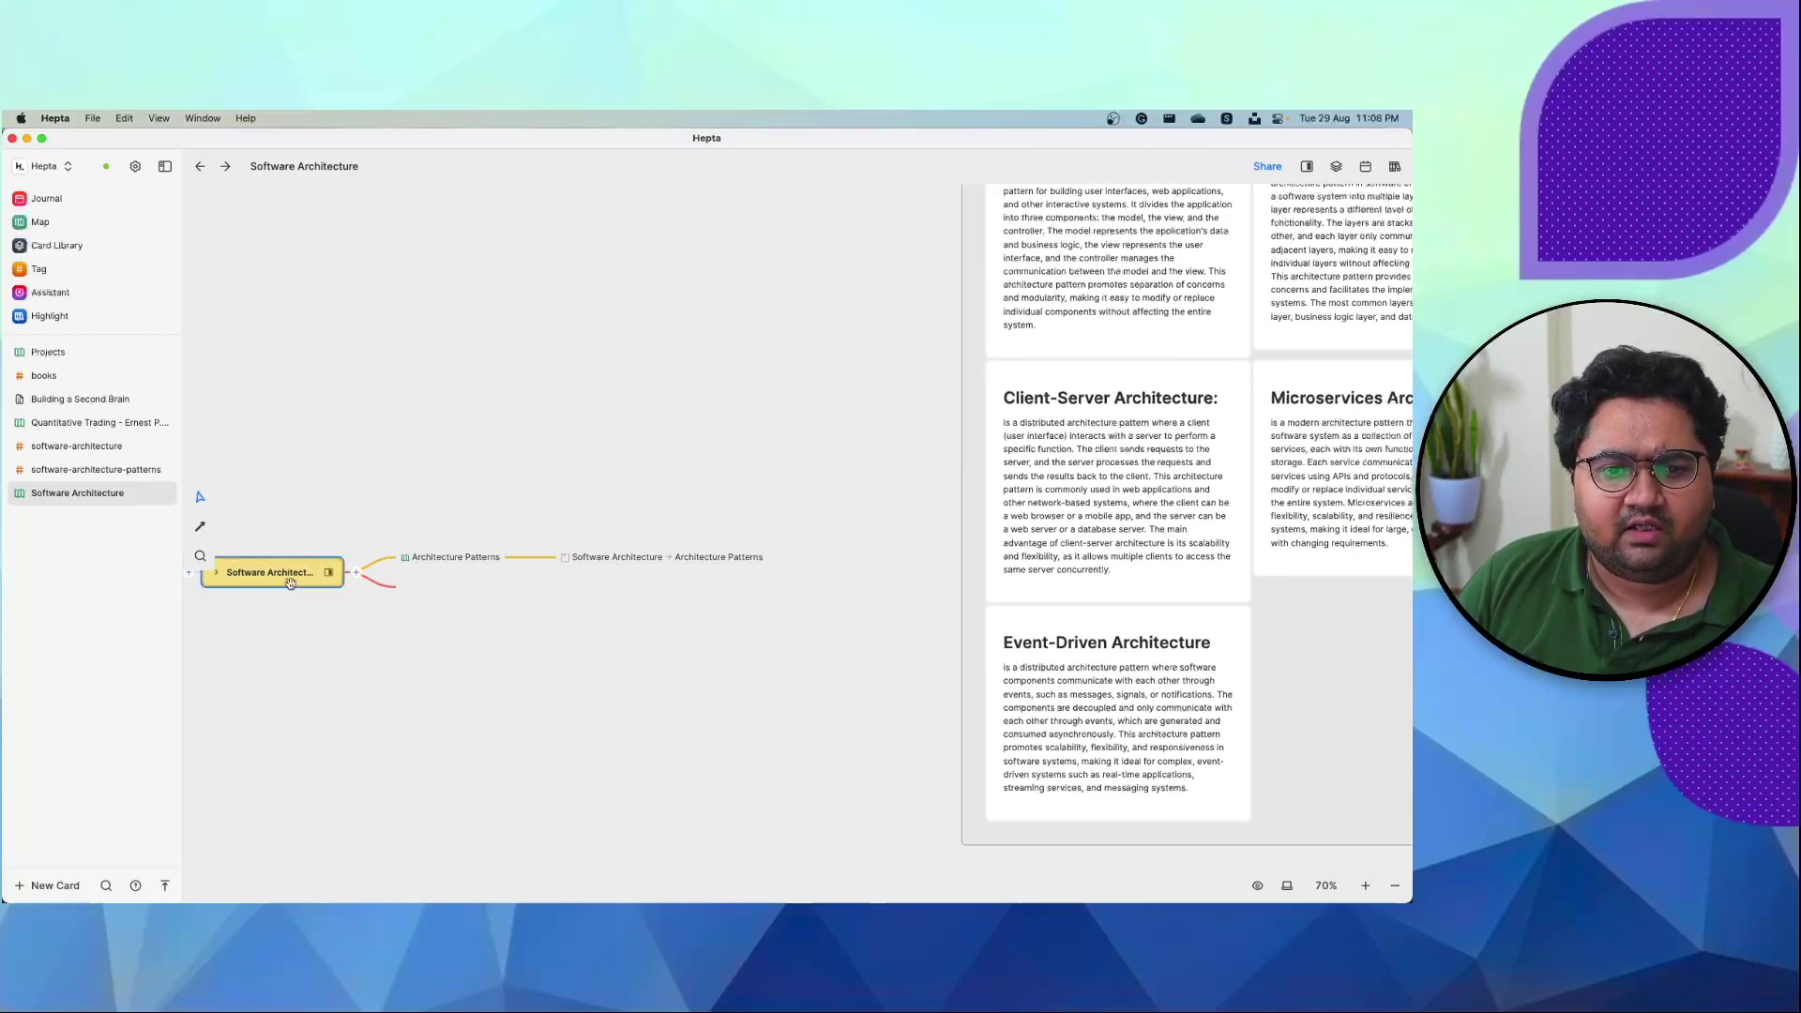
pyautogui.click(328, 574)
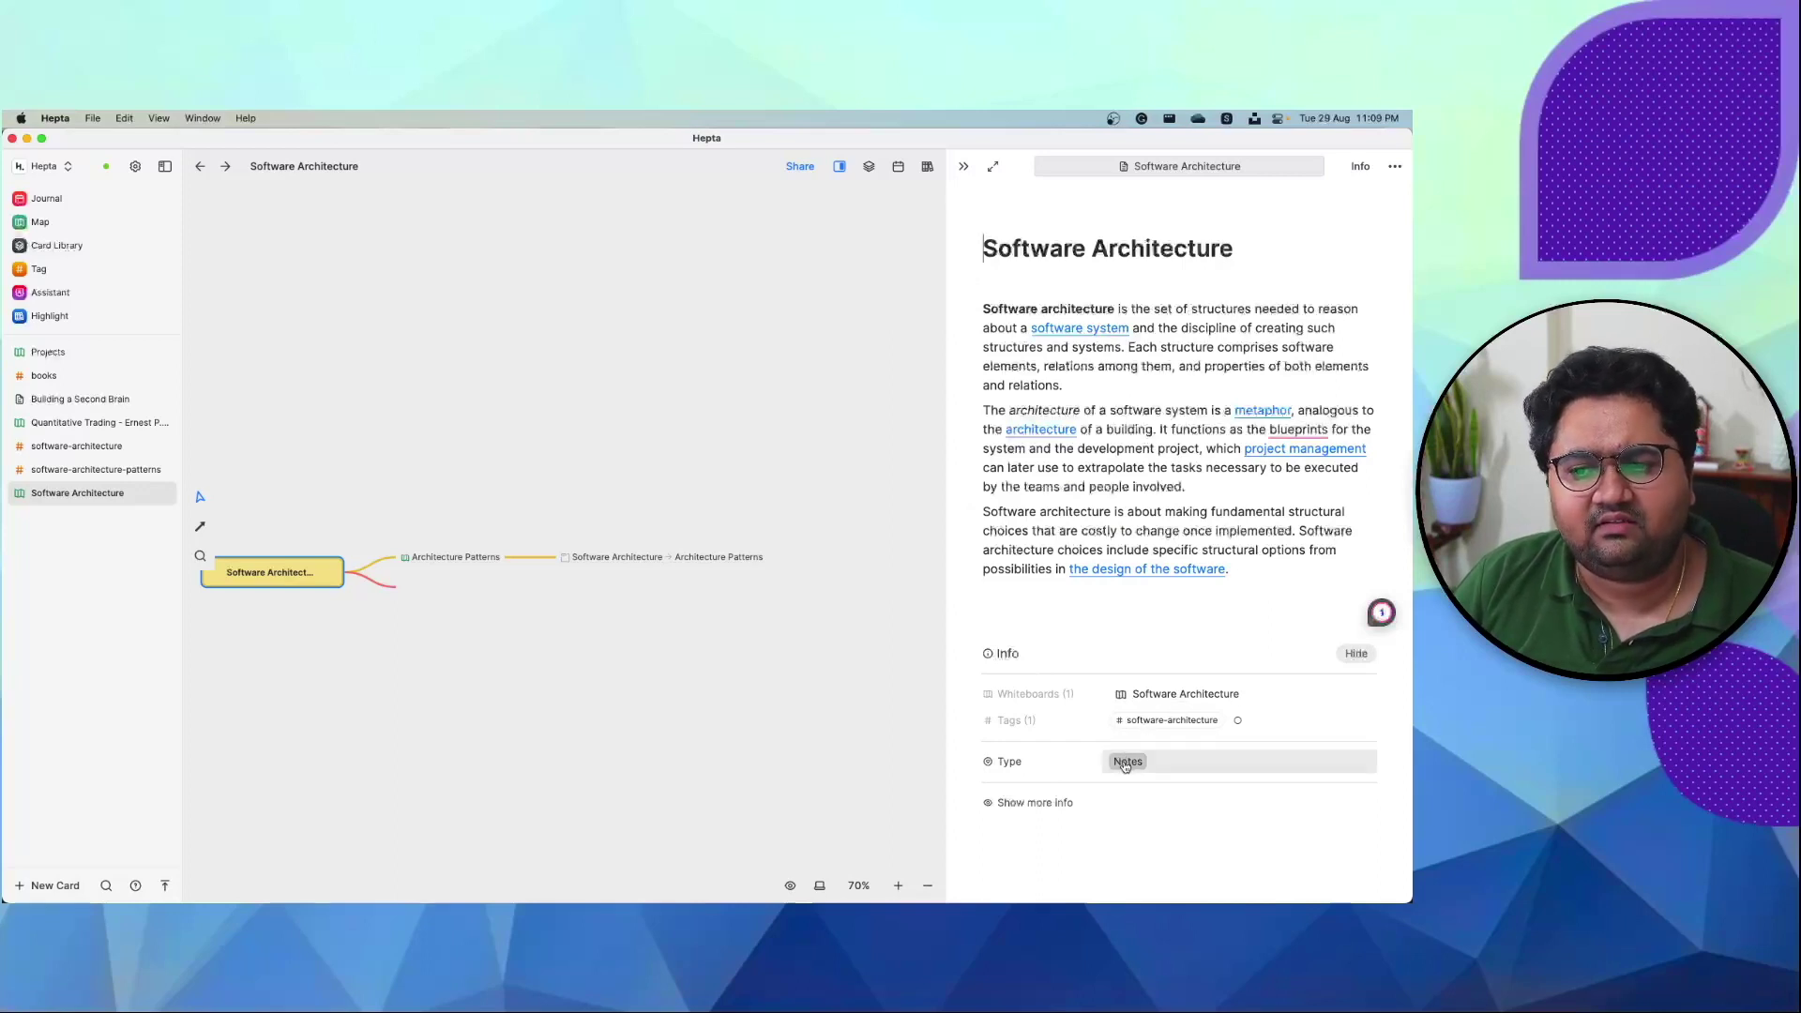
pyautogui.click(1175, 761)
pyautogui.click(1032, 737)
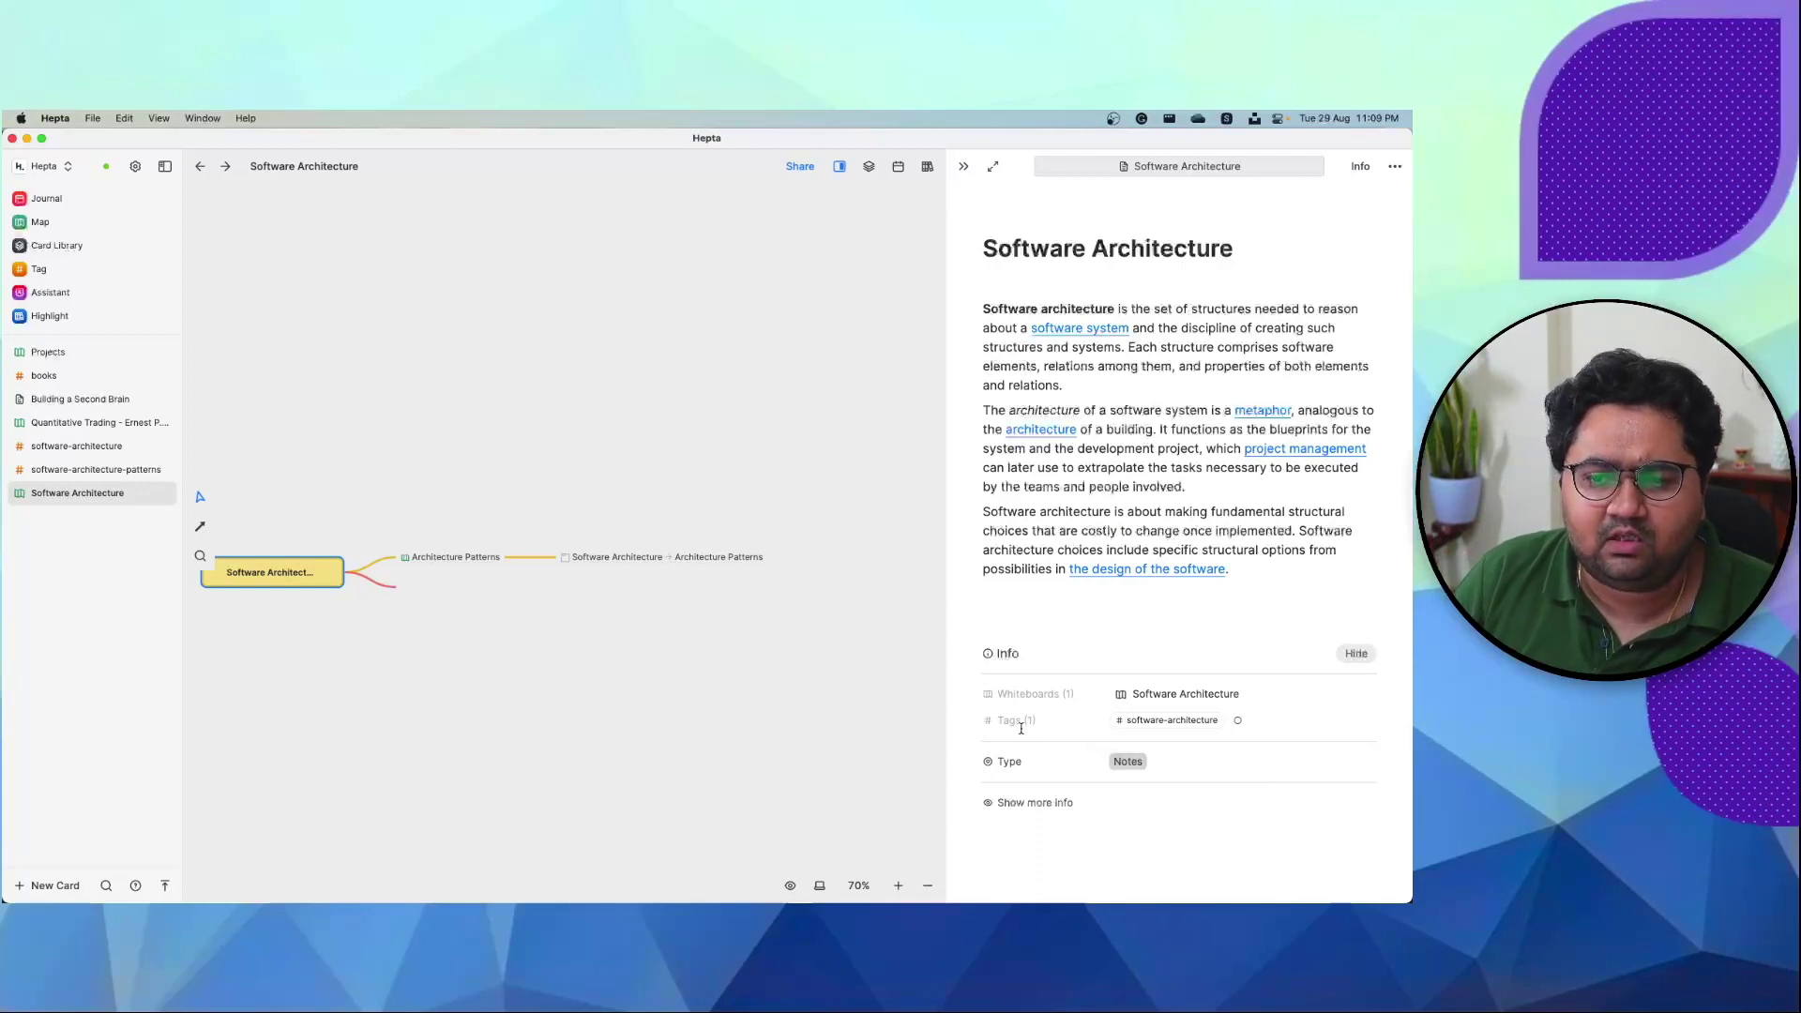
pyautogui.click(997, 762)
pyautogui.click(1252, 853)
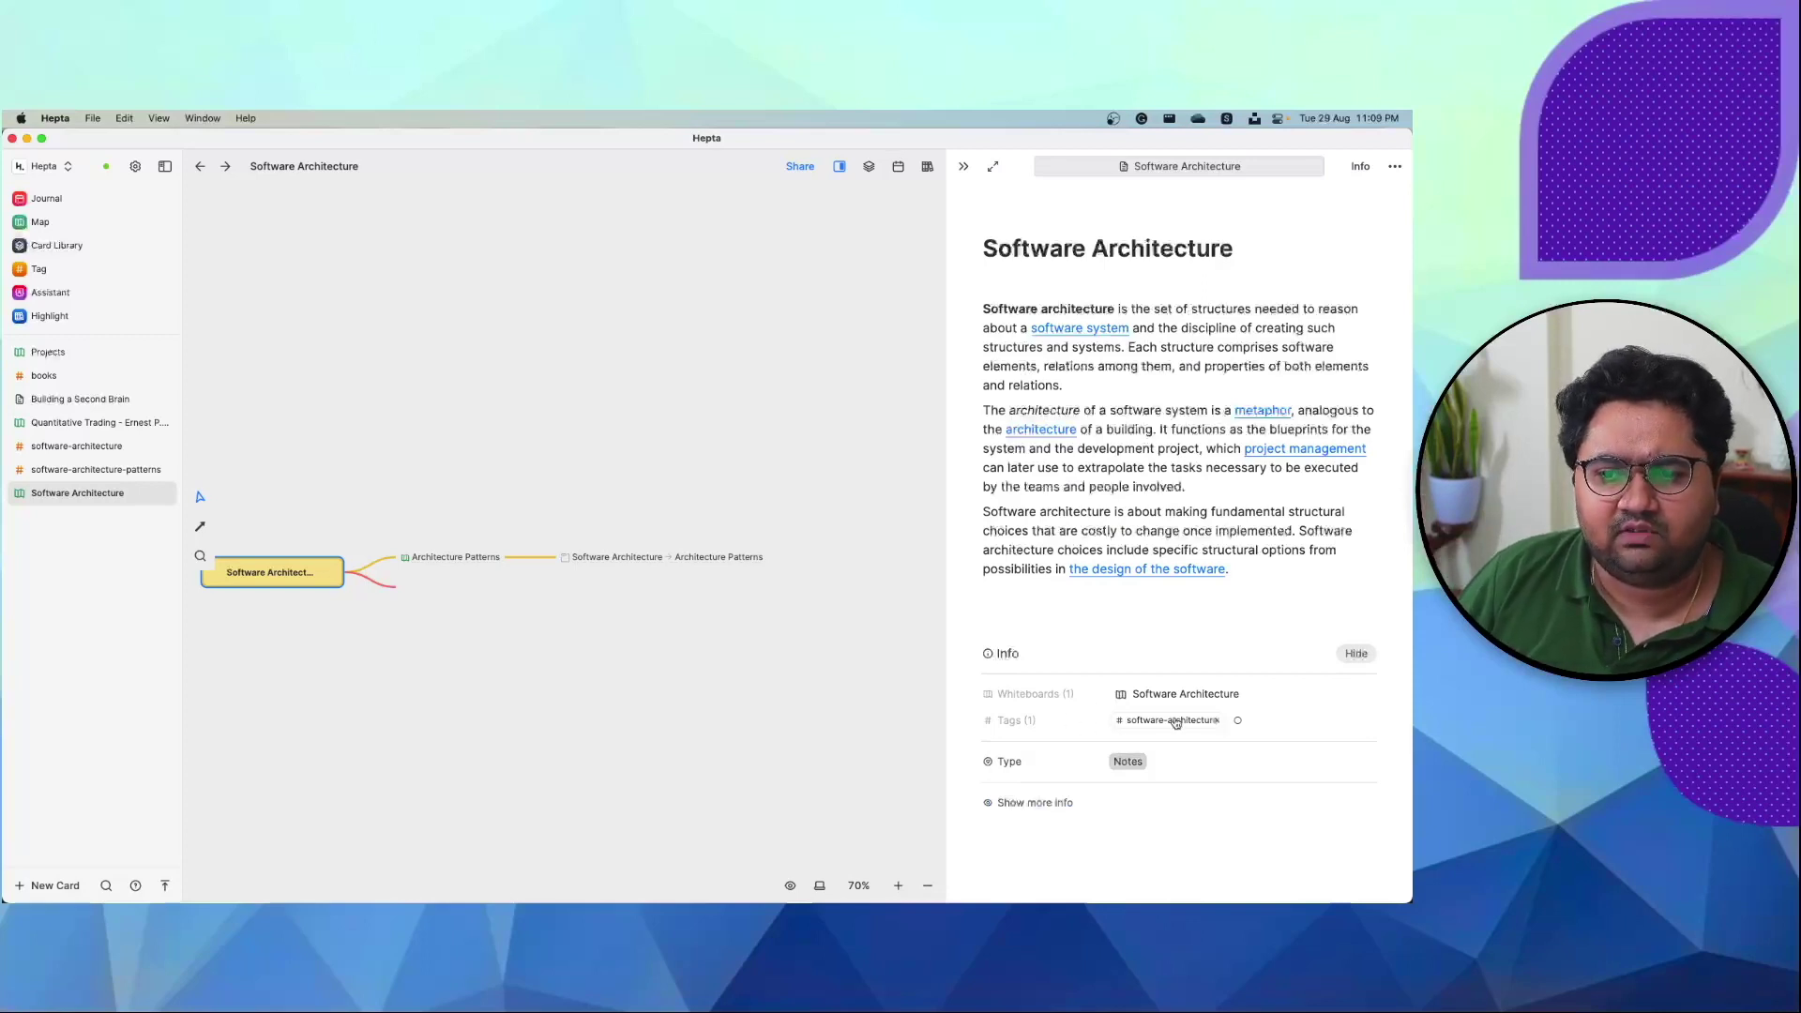
# - View the Software Architecture card's full info, including its links and tags, and close the card's side view
pyautogui.click(1005, 803)
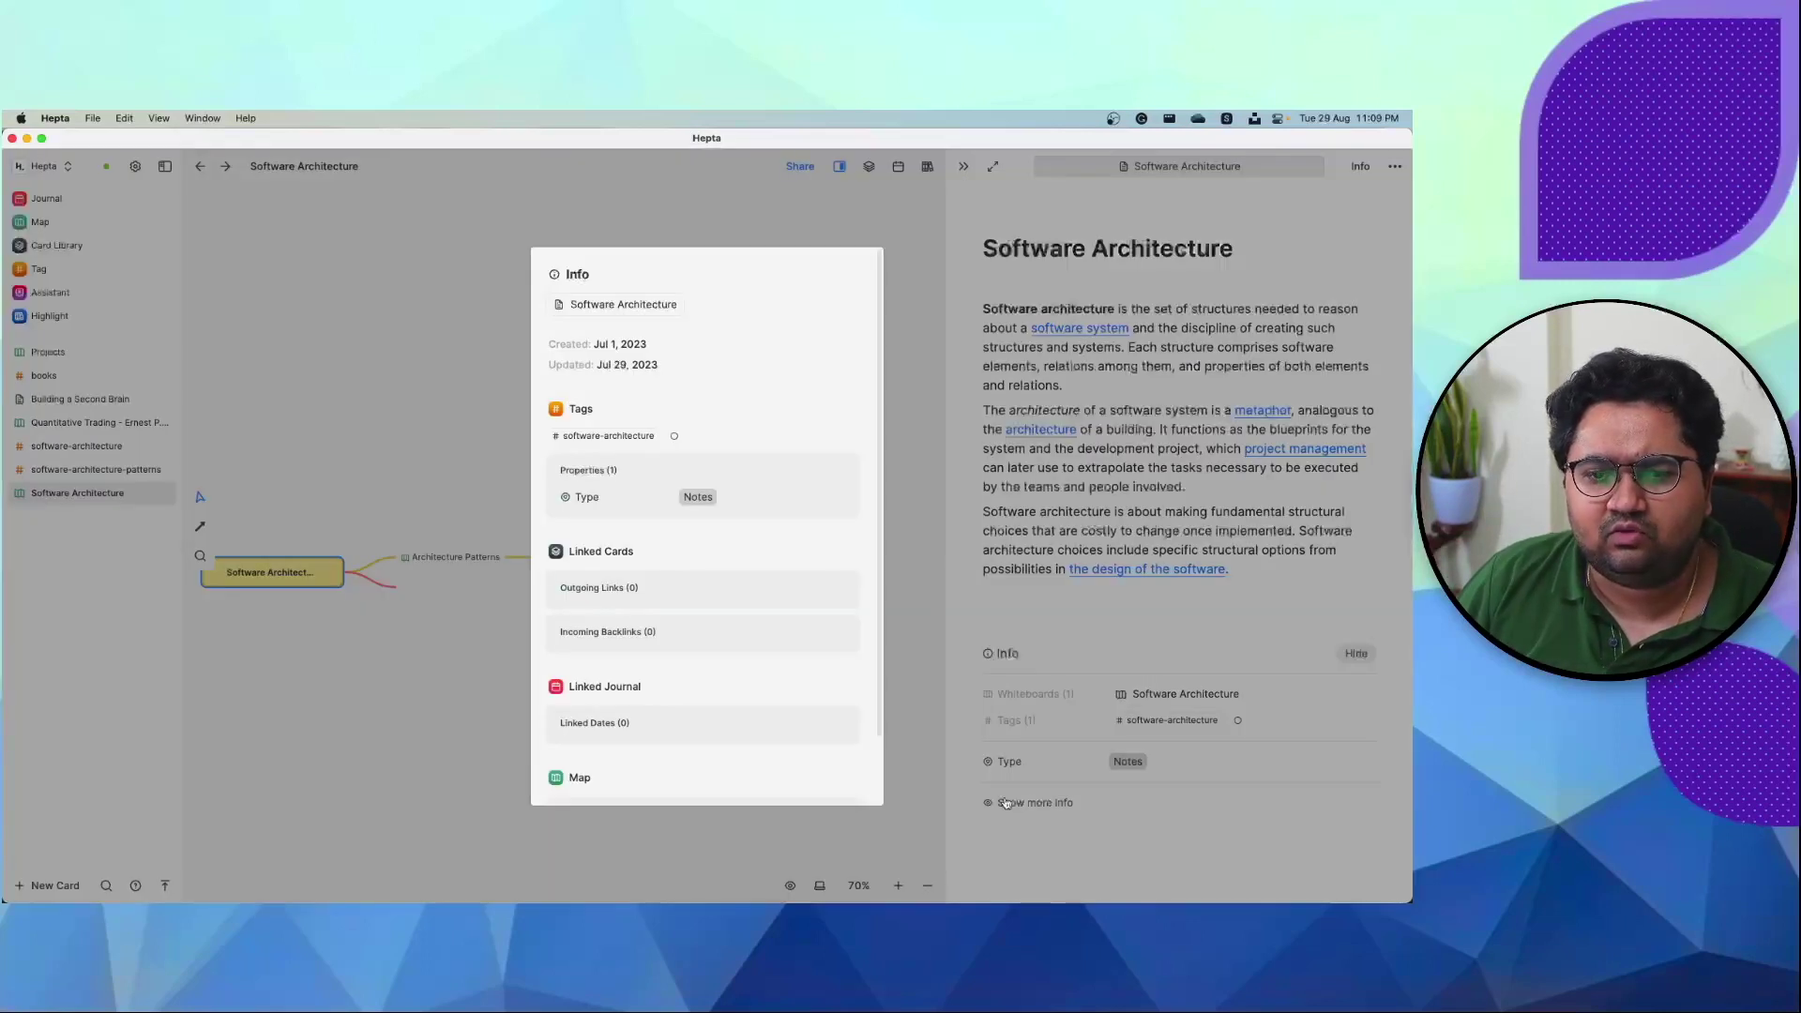
pyautogui.click(414, 764)
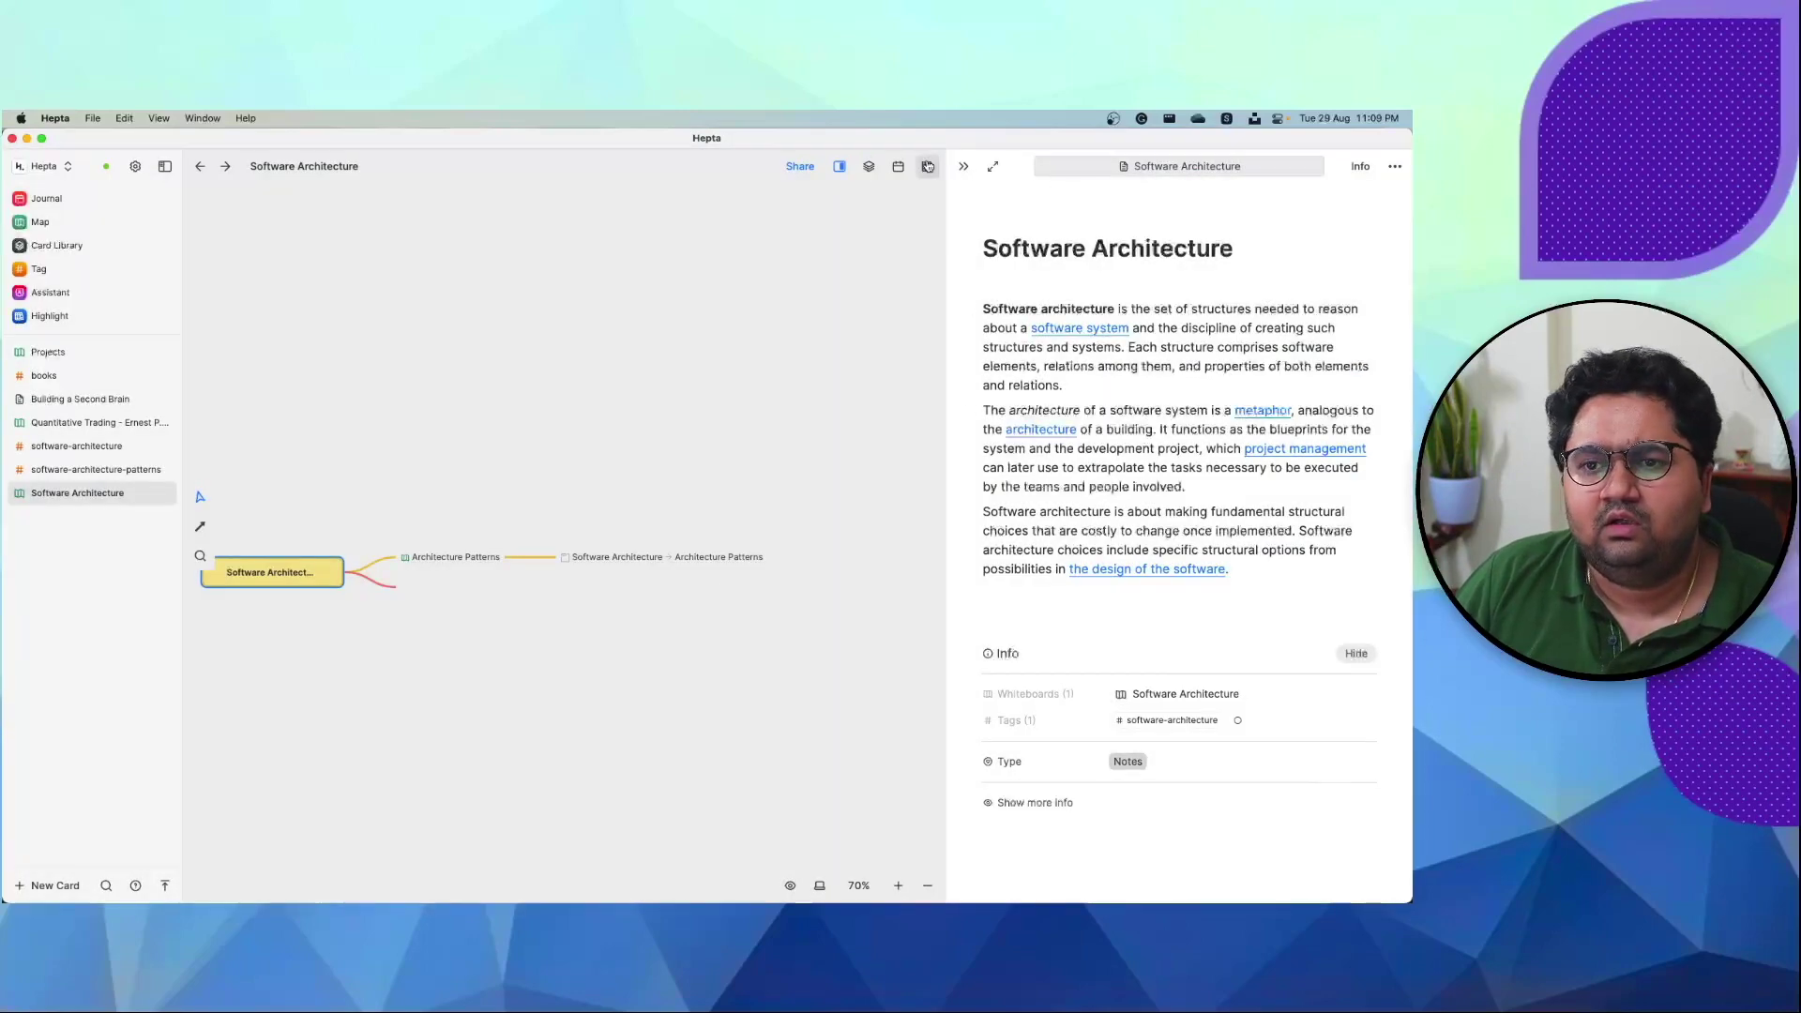
pyautogui.click(963, 166)
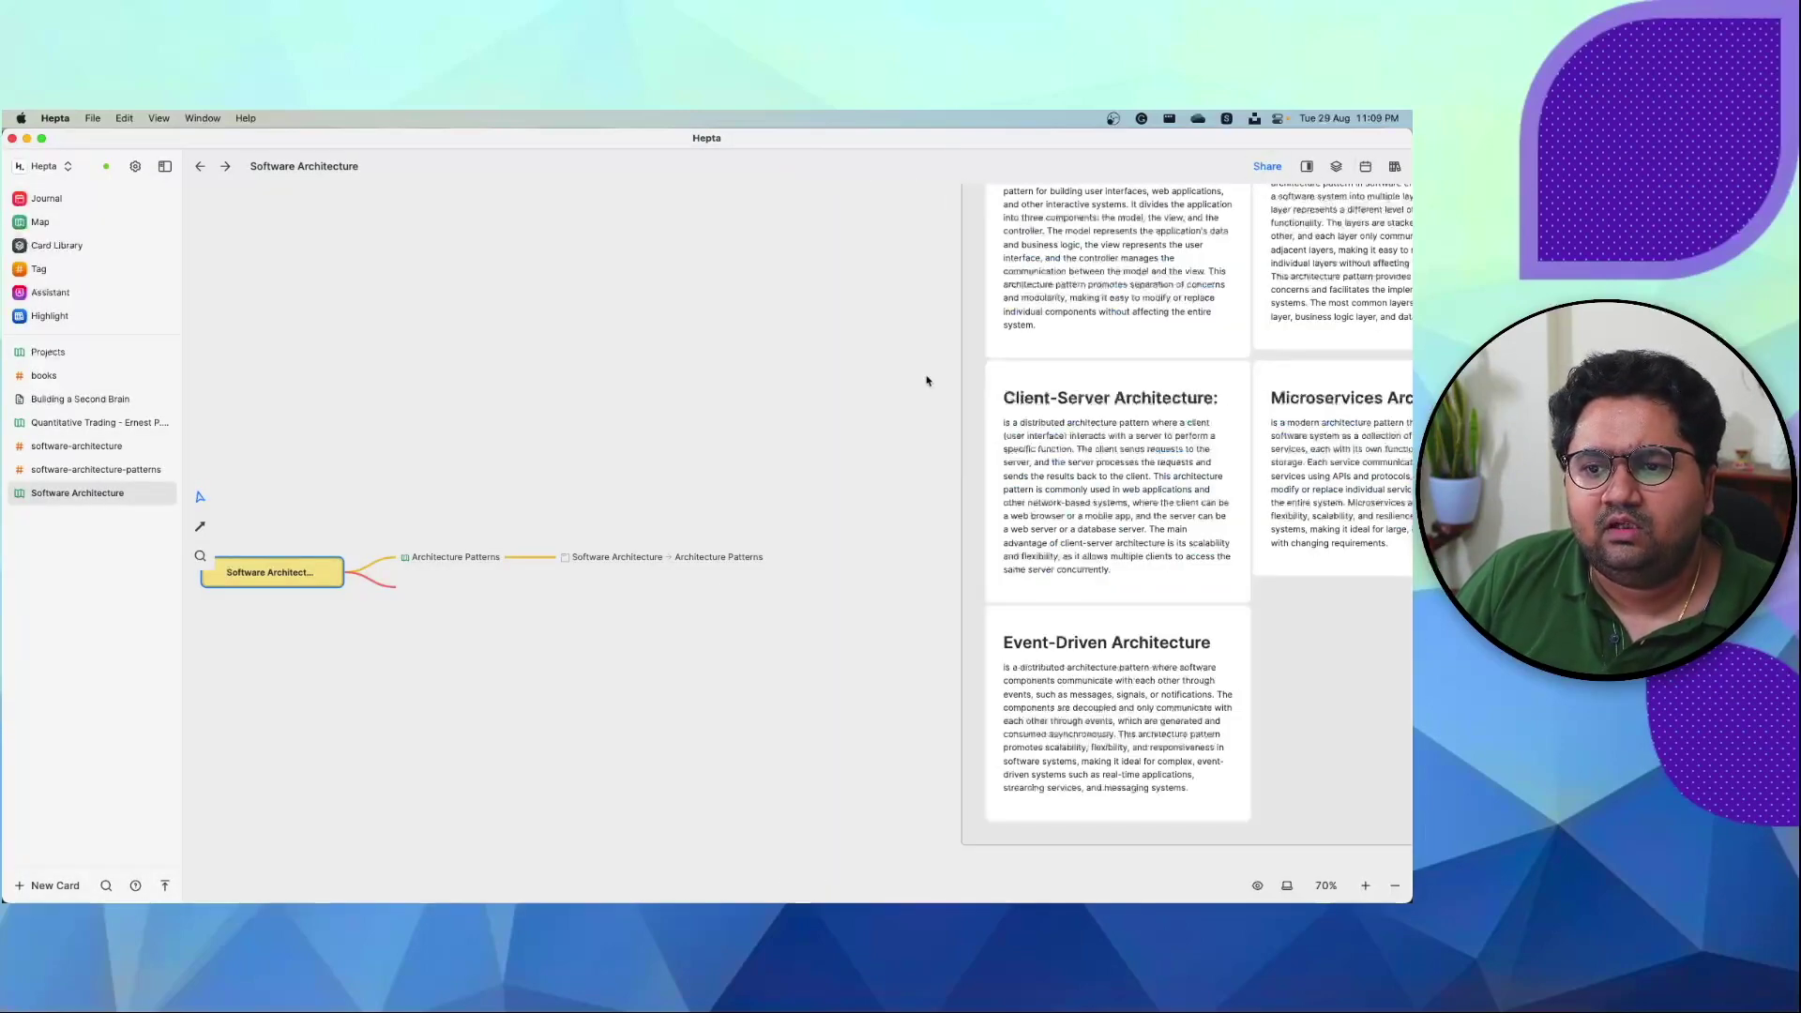
# - Examine the cards in the whiteboard's Architecture Patterns section, starting with Model-View-Controller (MVC) Architecture
pyautogui.scroll(-5, 920, 381)
pyautogui.hscroll(3, 1083, 288)
pyautogui.scroll(2, 1082, 288)
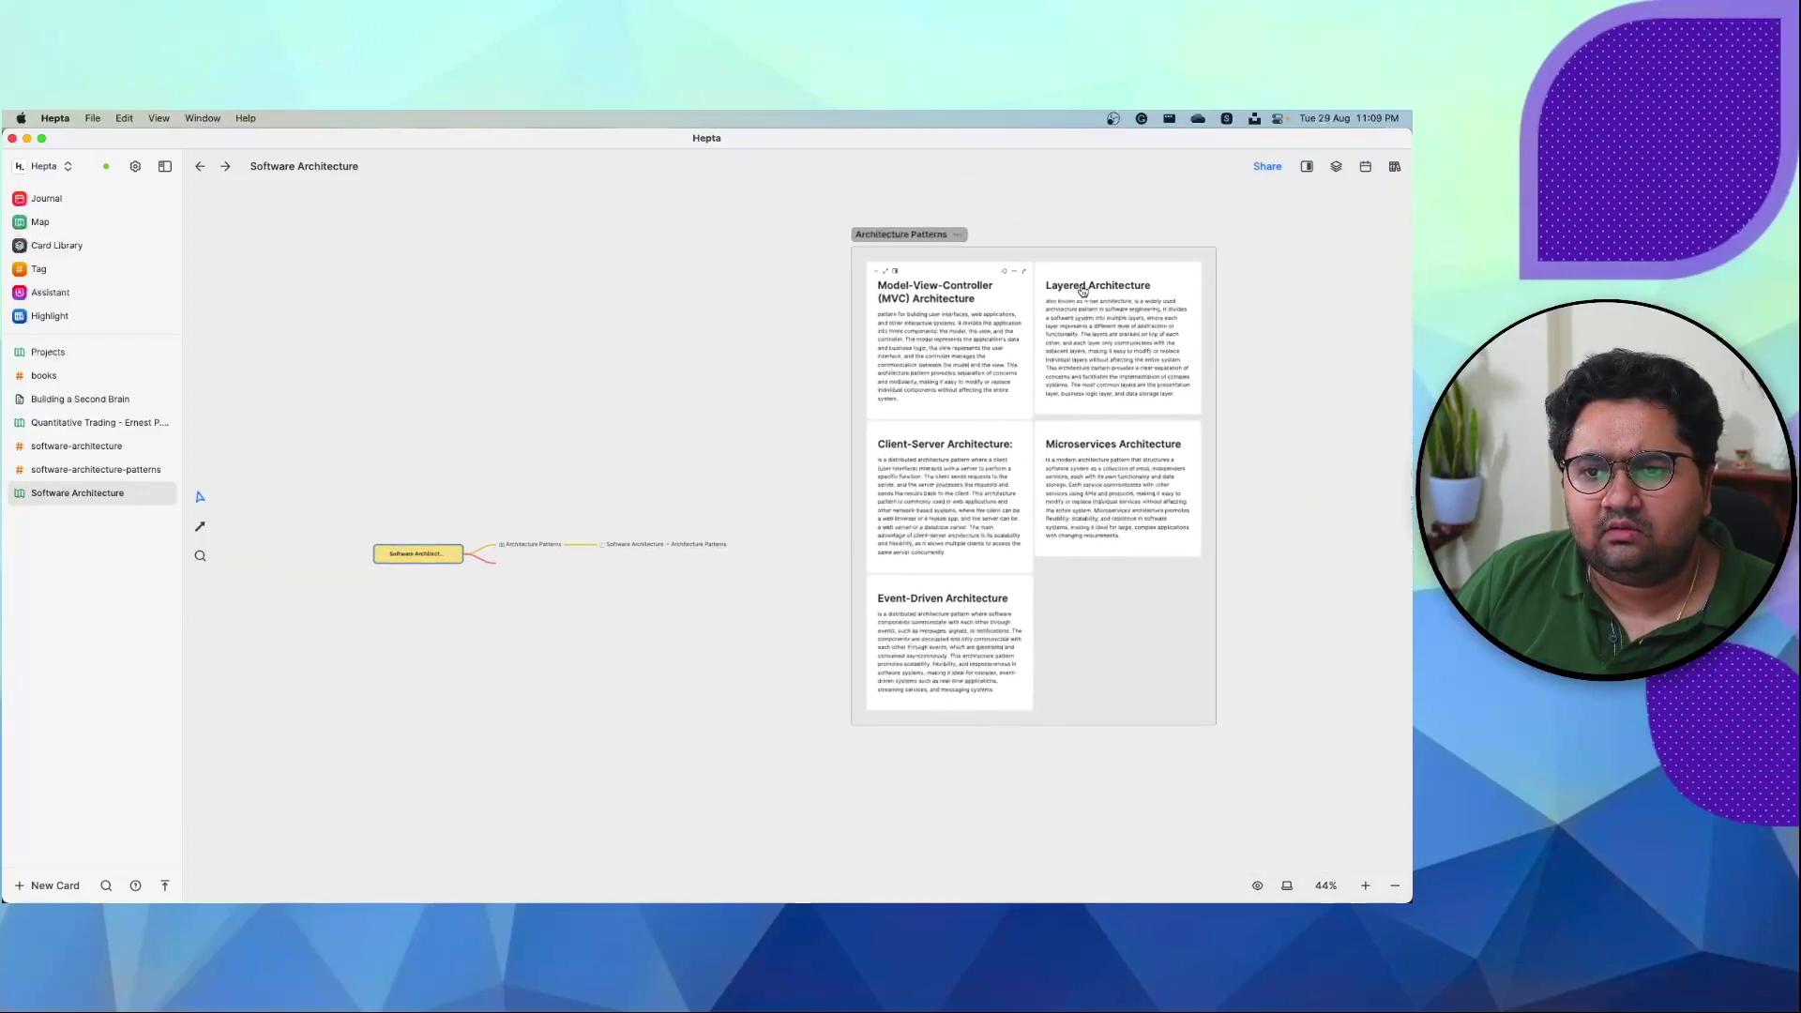
pyautogui.hscroll(2, 951, 347)
pyautogui.scroll(1, 951, 347)
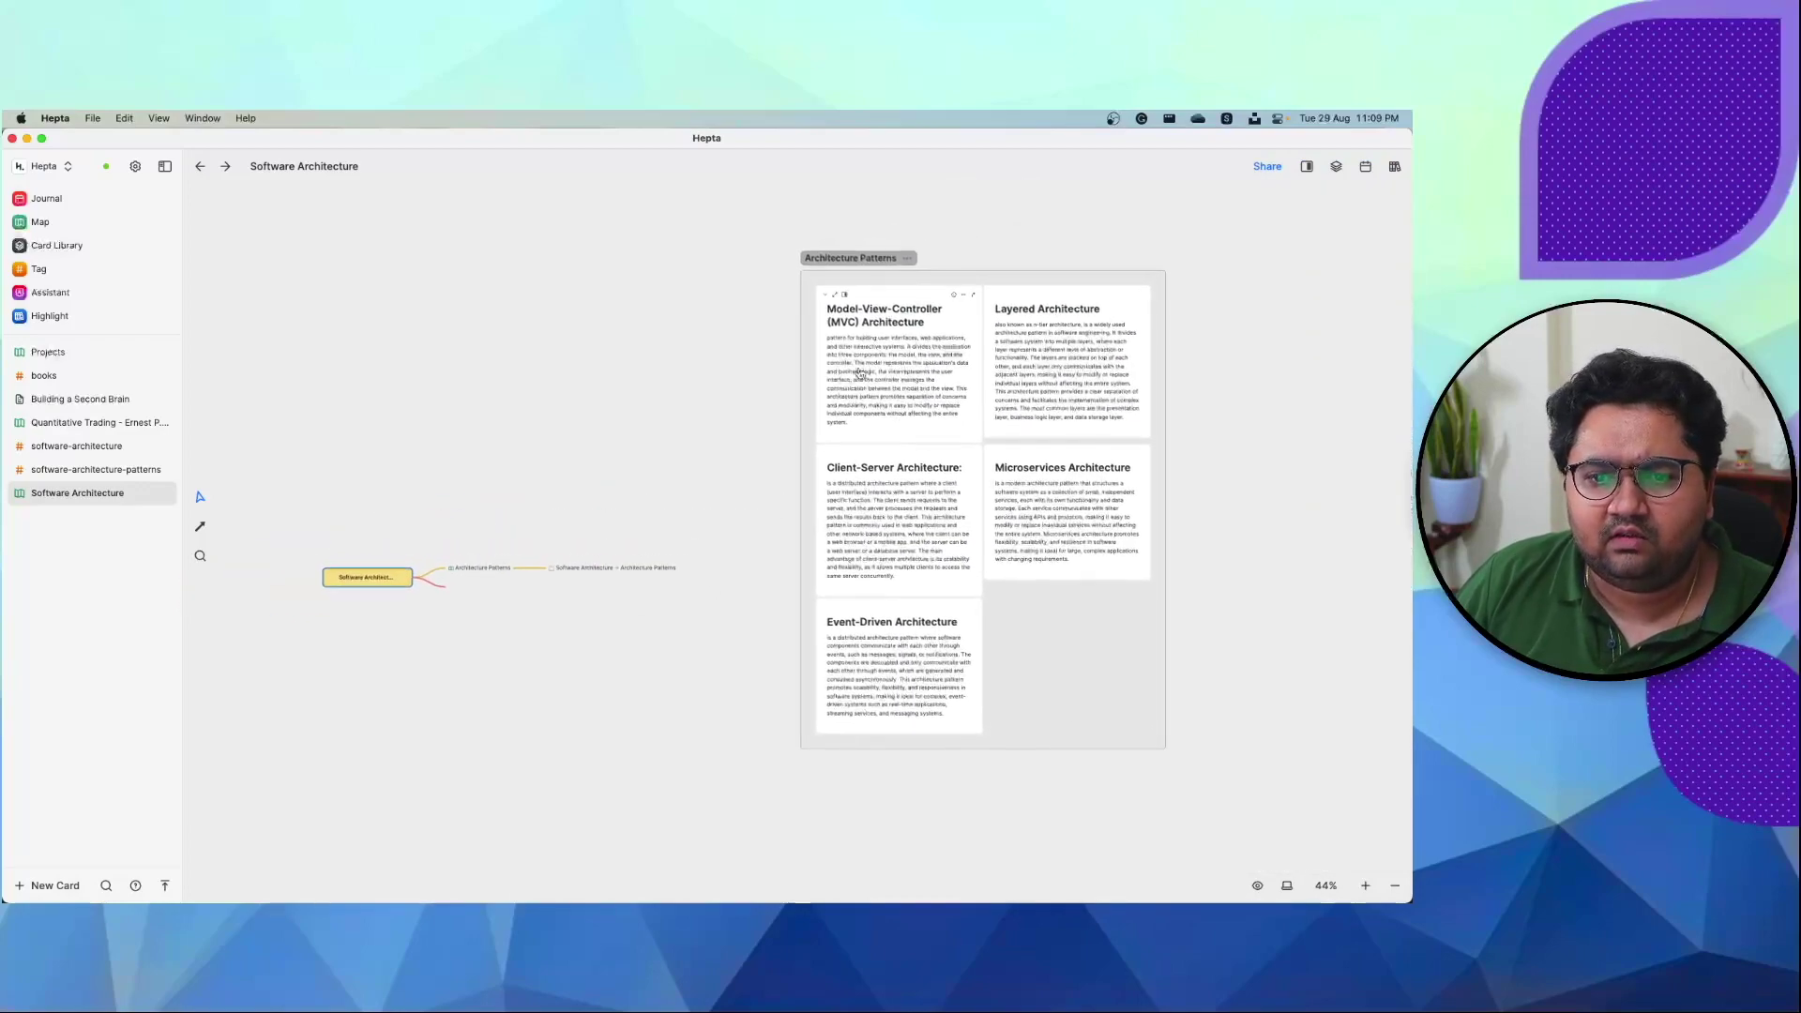
pyautogui.scroll(3, 572, 571)
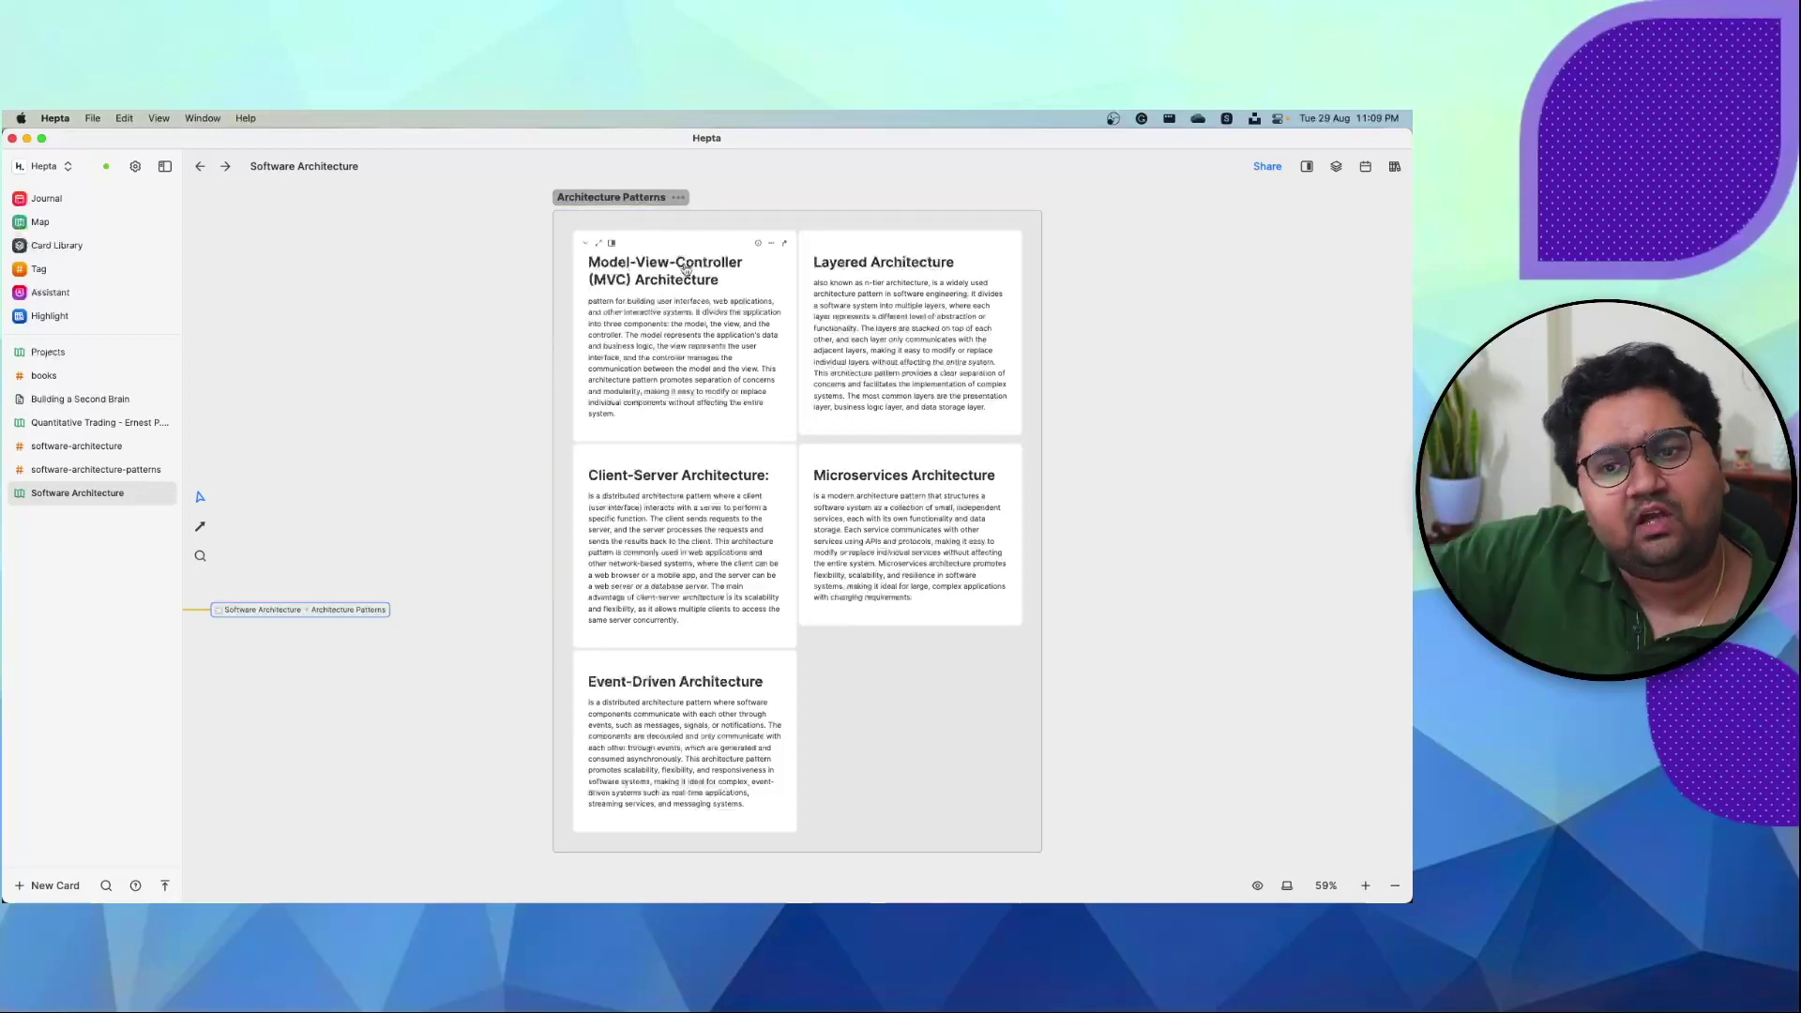
# - Open the Model-View-Controller (MVC) Architecture card beside the whiteboard, examine its backlink, whiteboards and tags, and close the side view
pyautogui.click(611, 244)
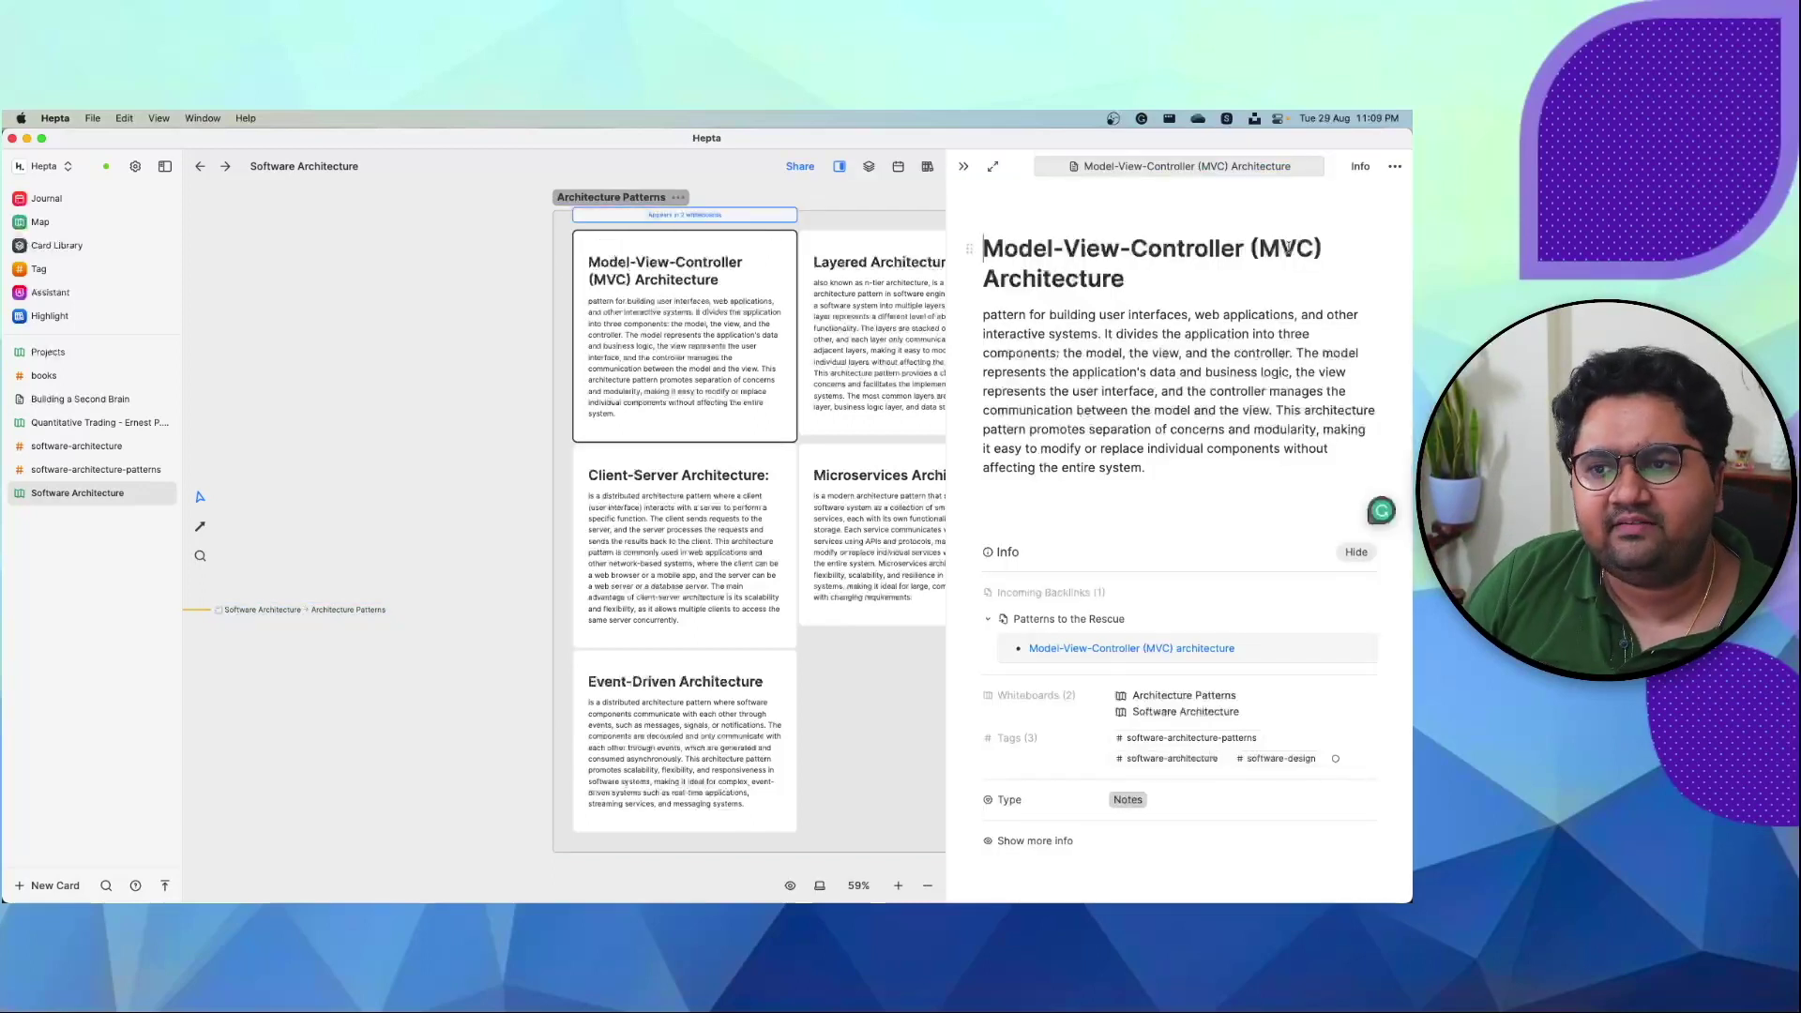
pyautogui.click(966, 166)
pyautogui.click(1151, 396)
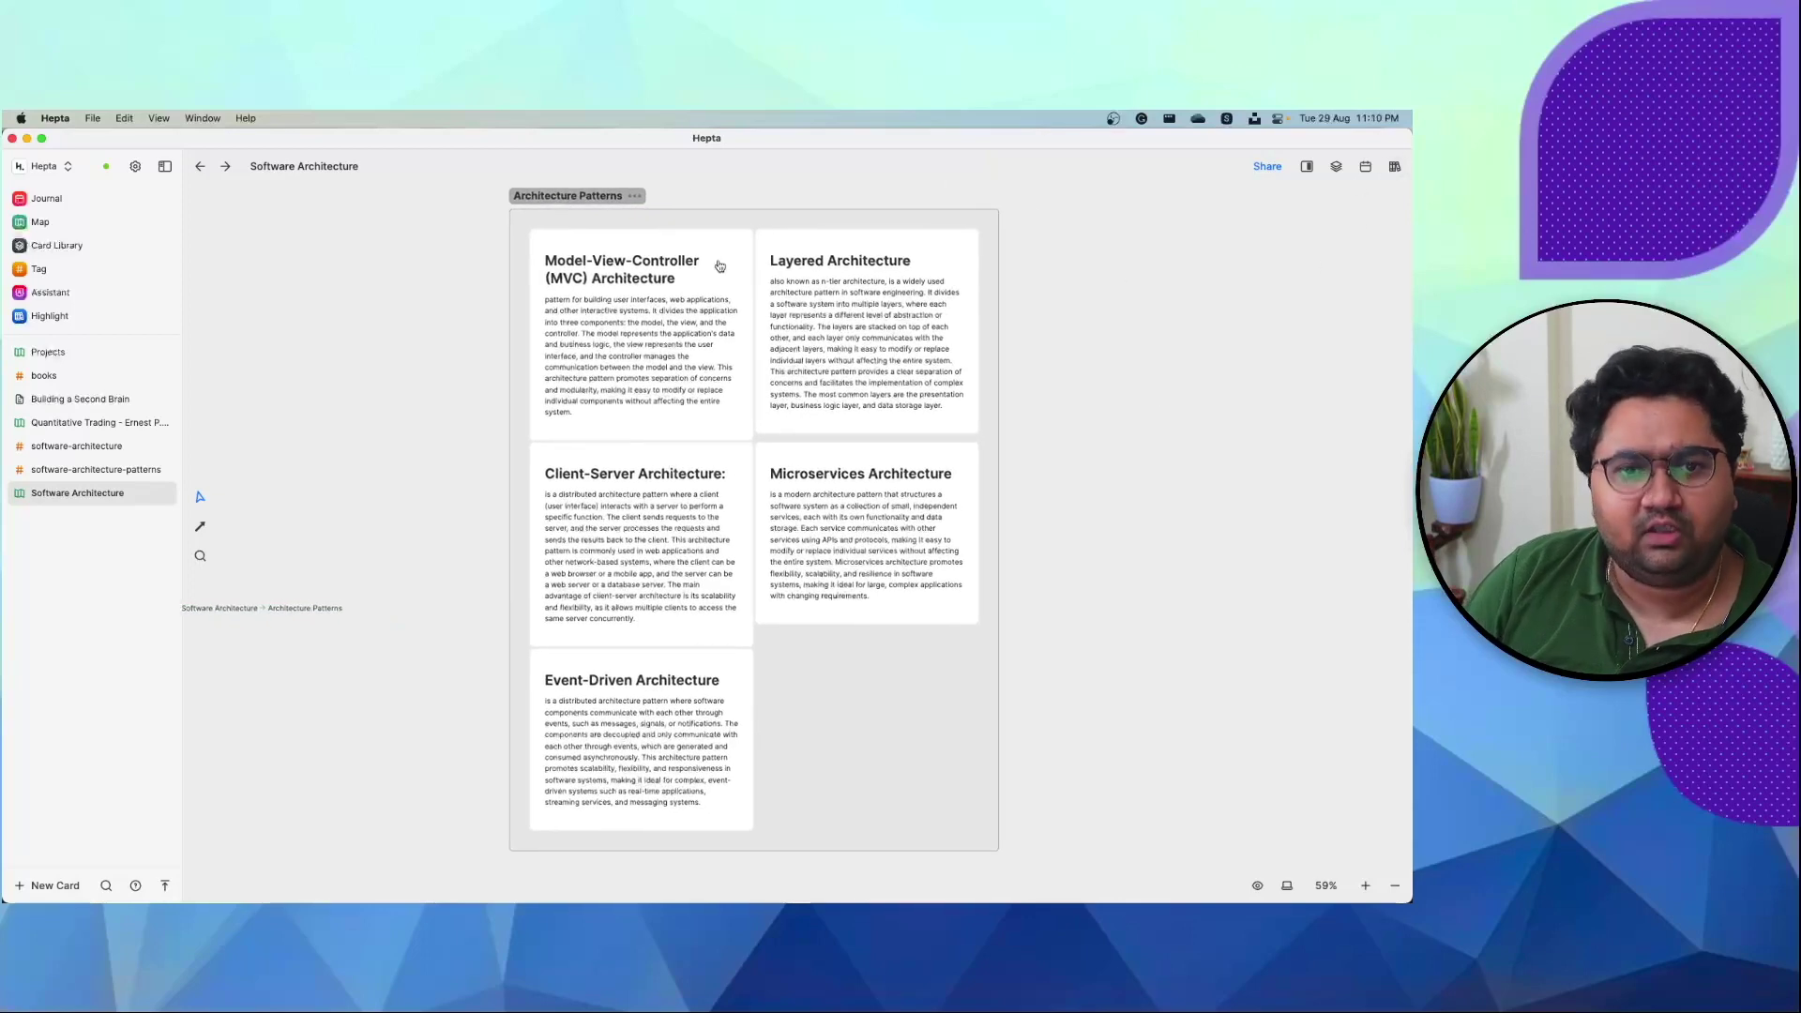
# - Open the Architecture Patterns whiteboard from the Map and examine its Software Architecture Patterns card in a side view
pyautogui.click(90, 223)
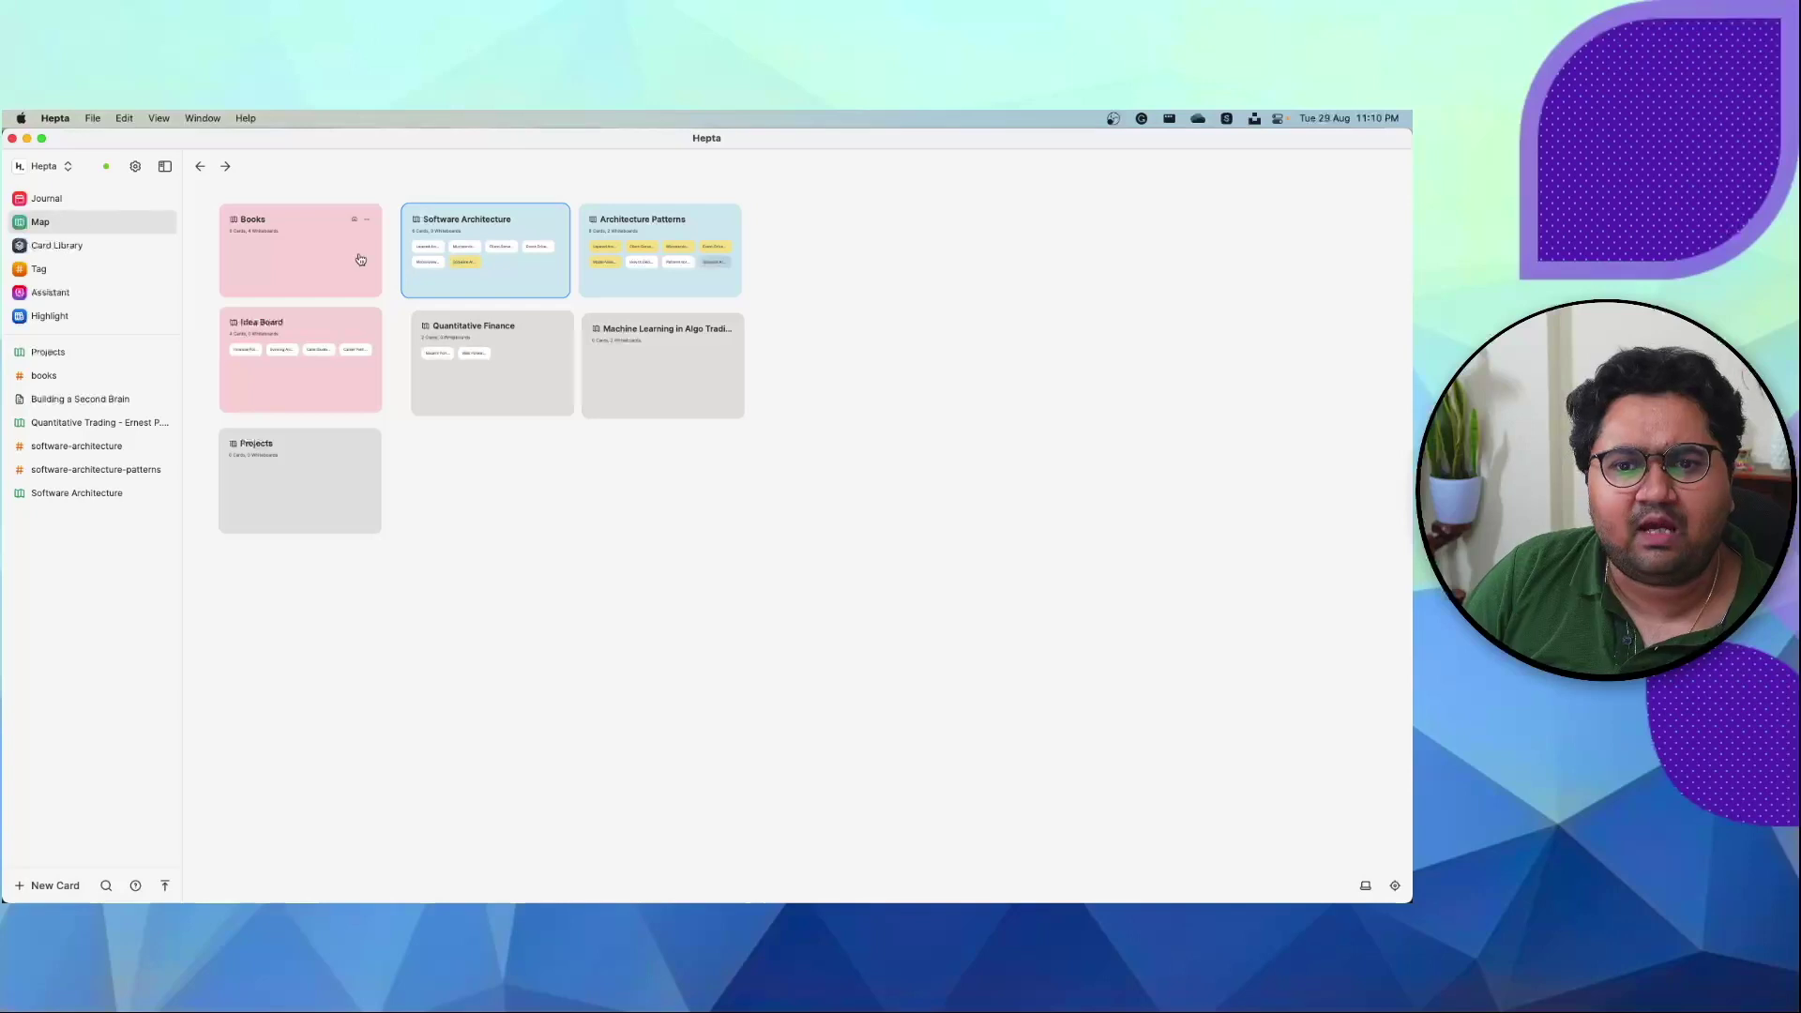
pyautogui.doubleClick(624, 296)
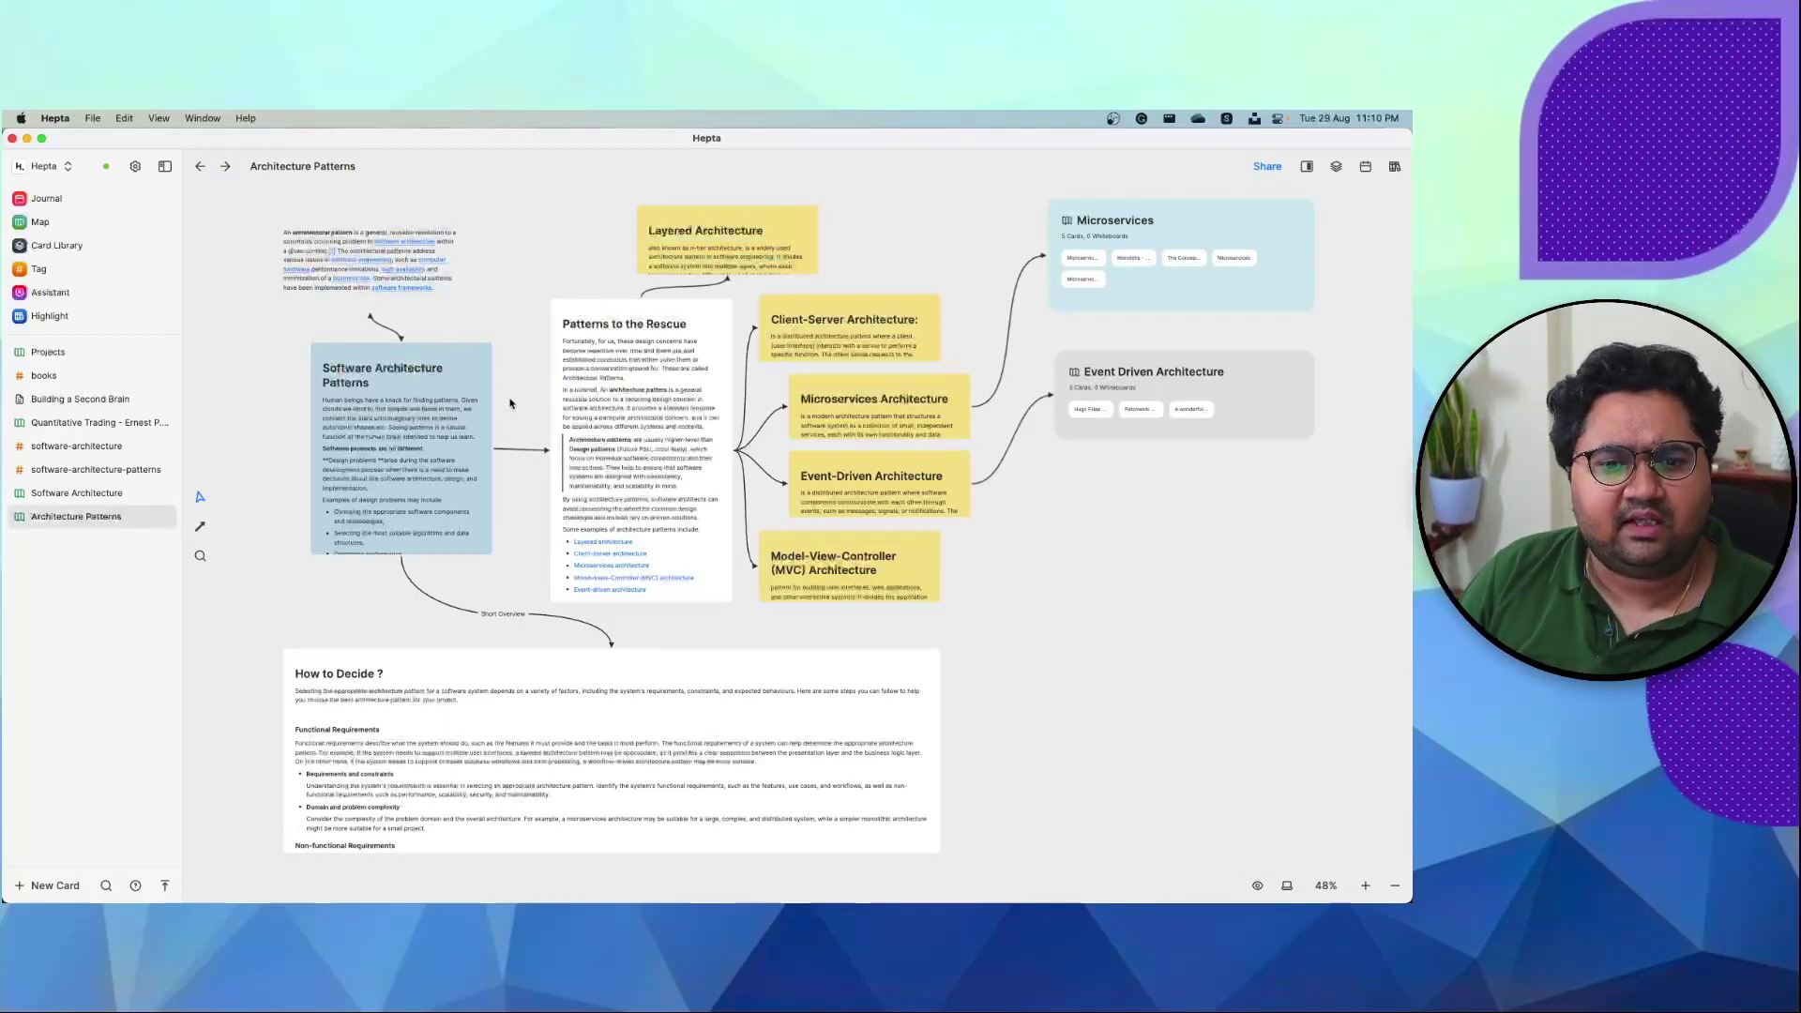
pyautogui.click(365, 248)
pyautogui.moveTo(459, 230)
pyautogui.mouseDown()
pyautogui.moveTo(605, 236)
pyautogui.moveTo(459, 242)
pyautogui.mouseUp()
pyautogui.click(423, 456)
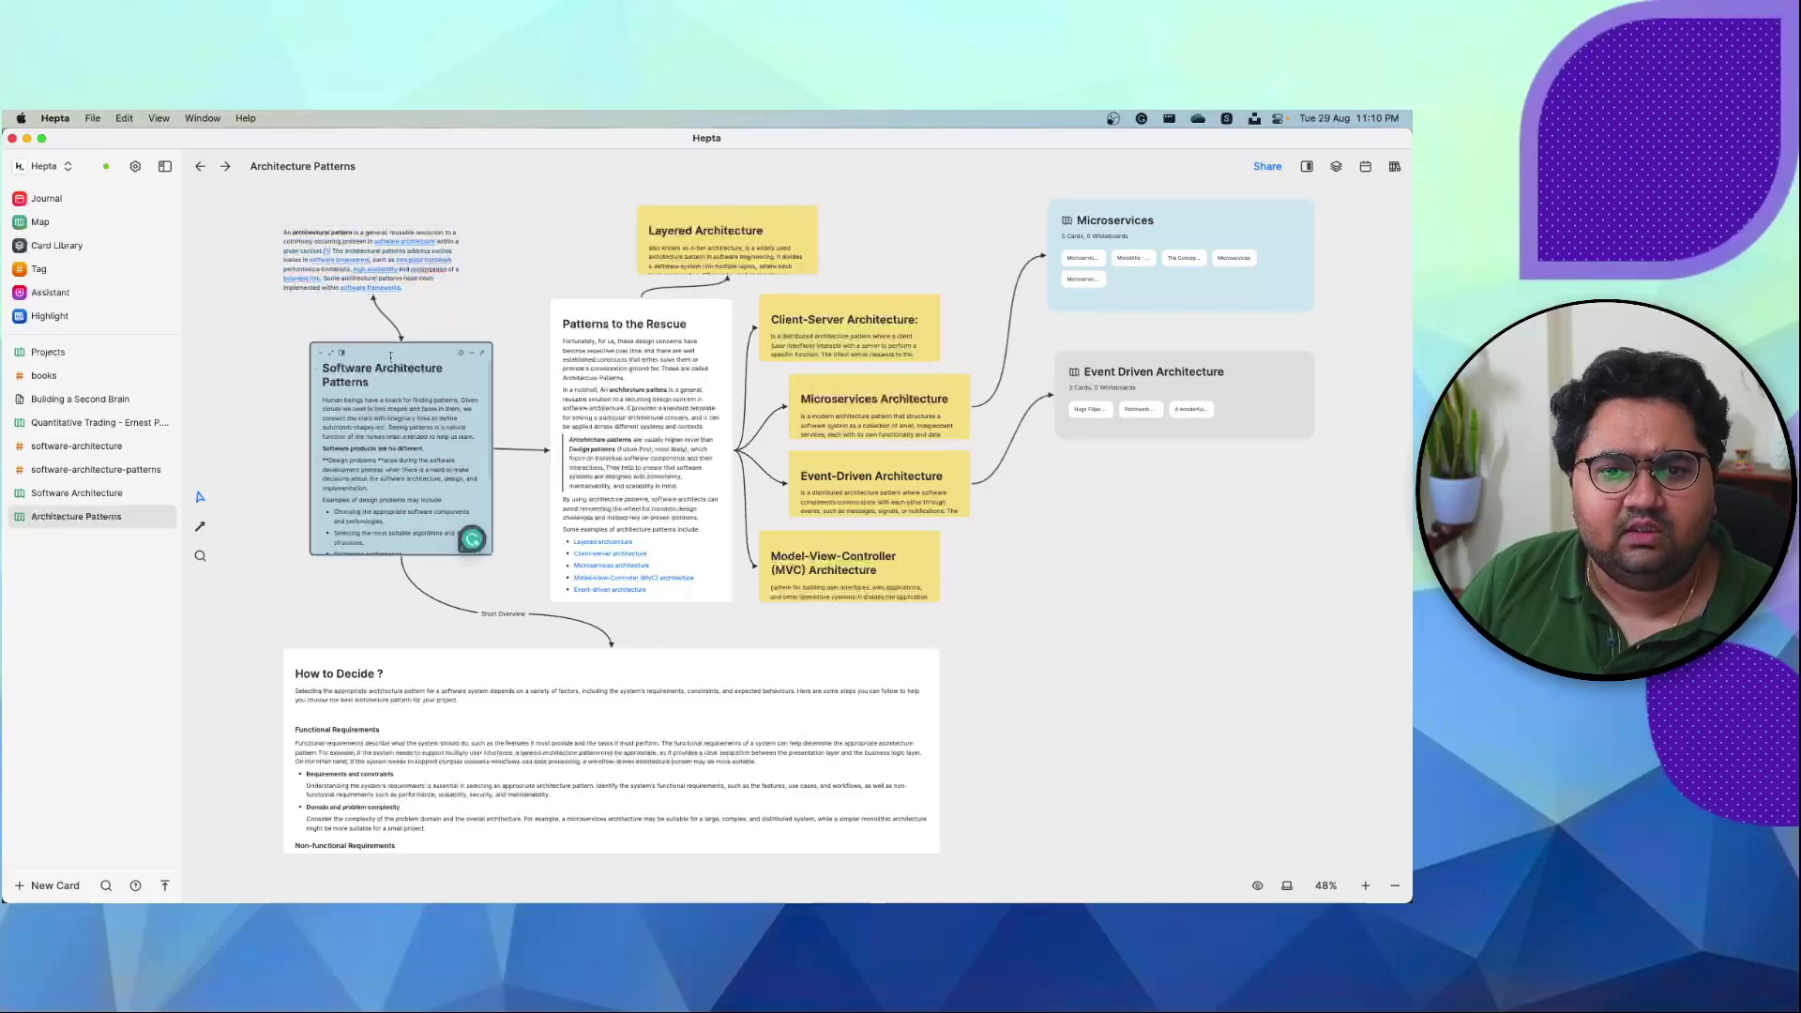
pyautogui.click(341, 353)
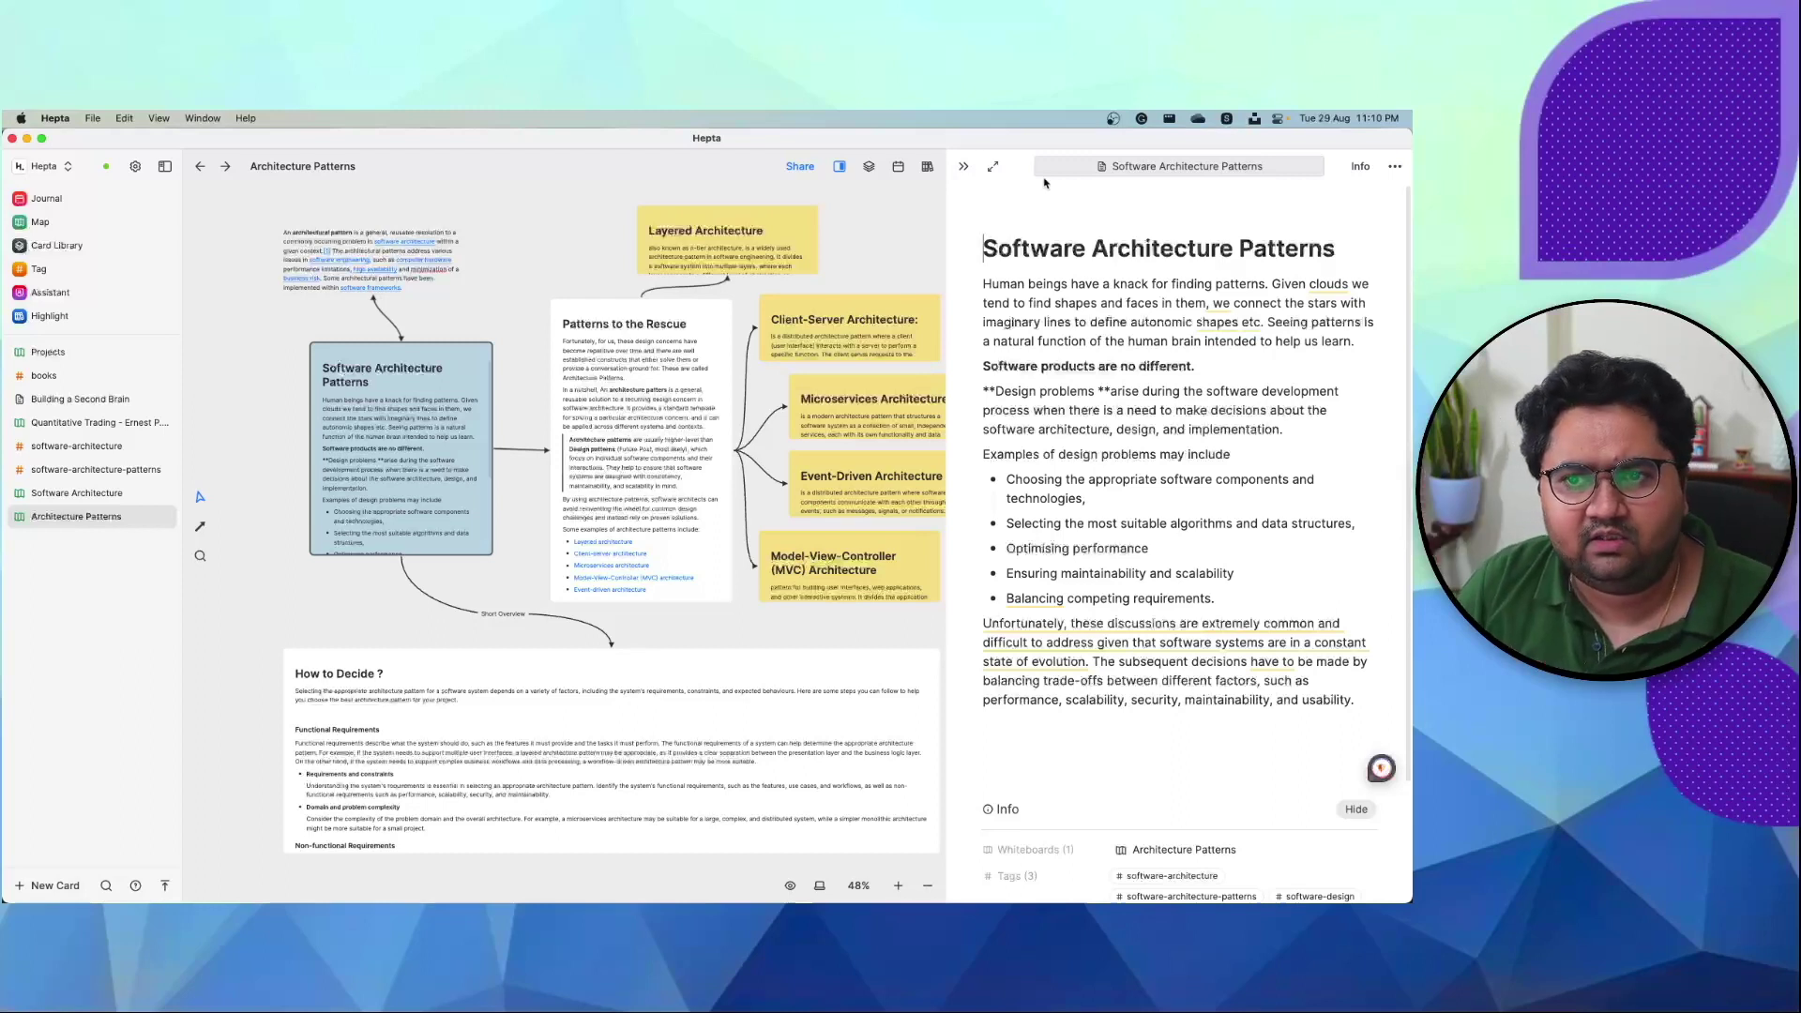
pyautogui.click(962, 167)
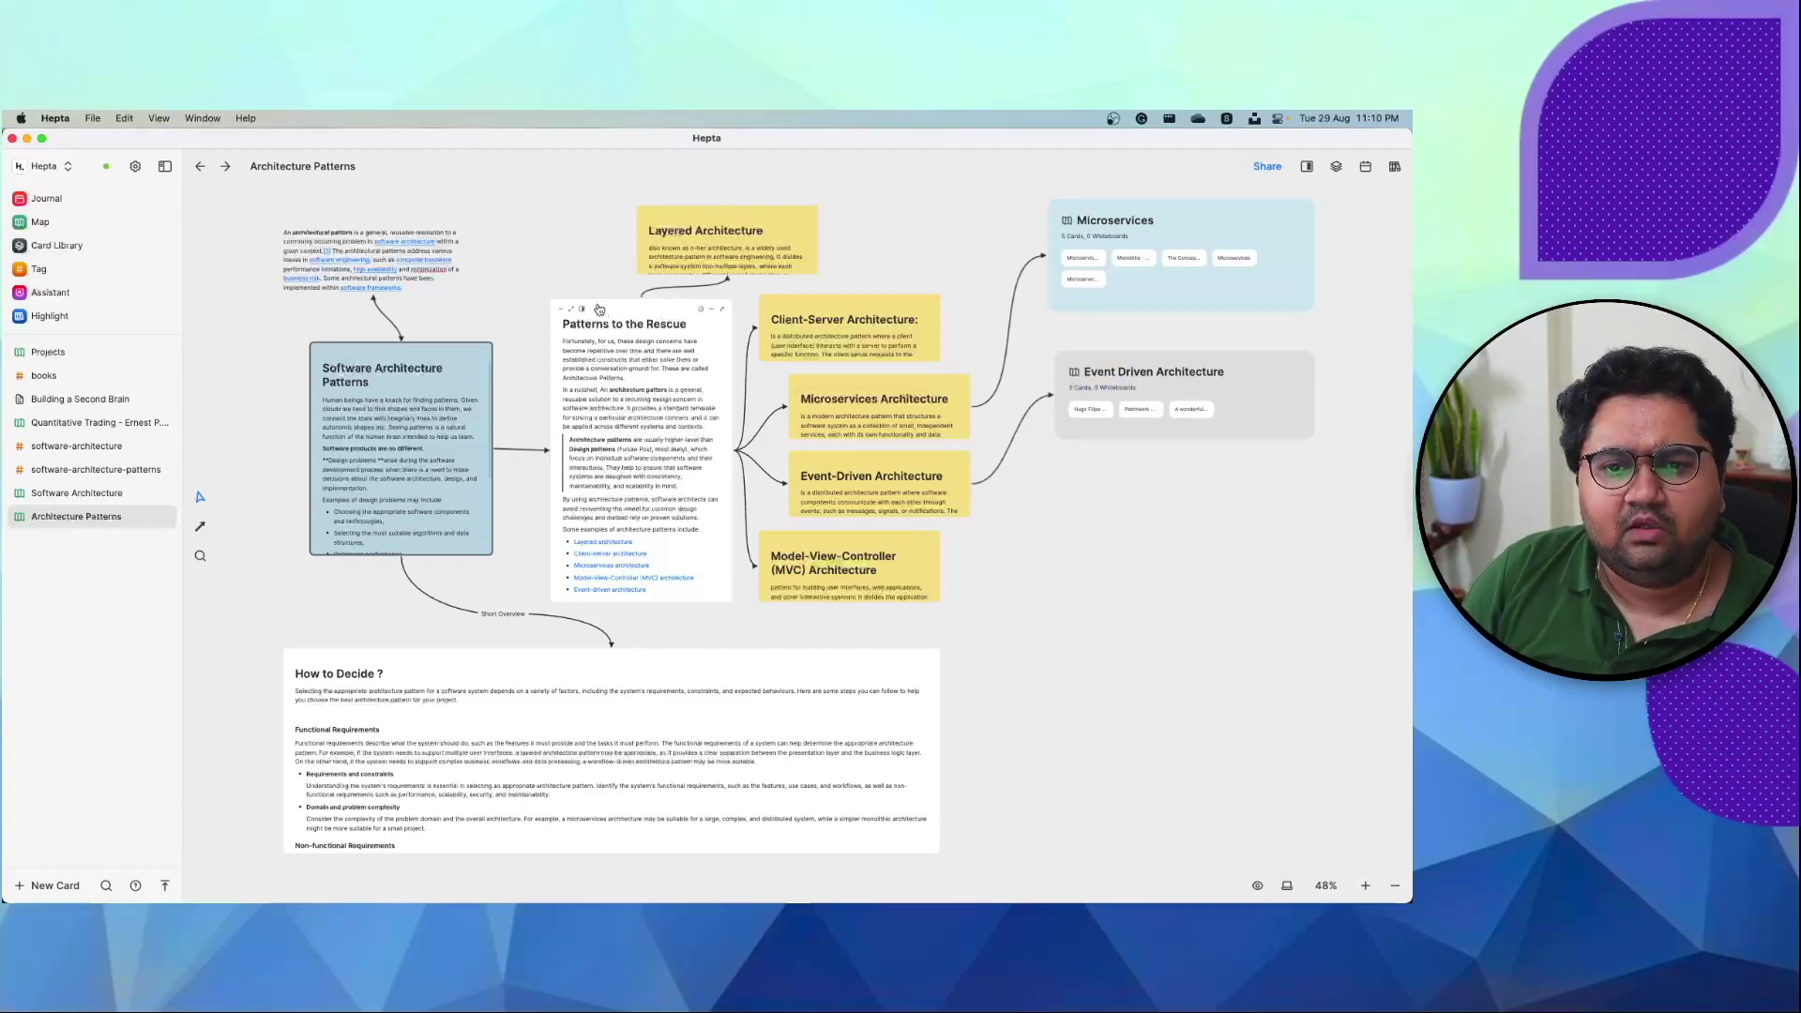
# - Open the Patterns to the Rescue card beside the whiteboard and compare its list of pattern links with the connected cards
pyautogui.click(582, 308)
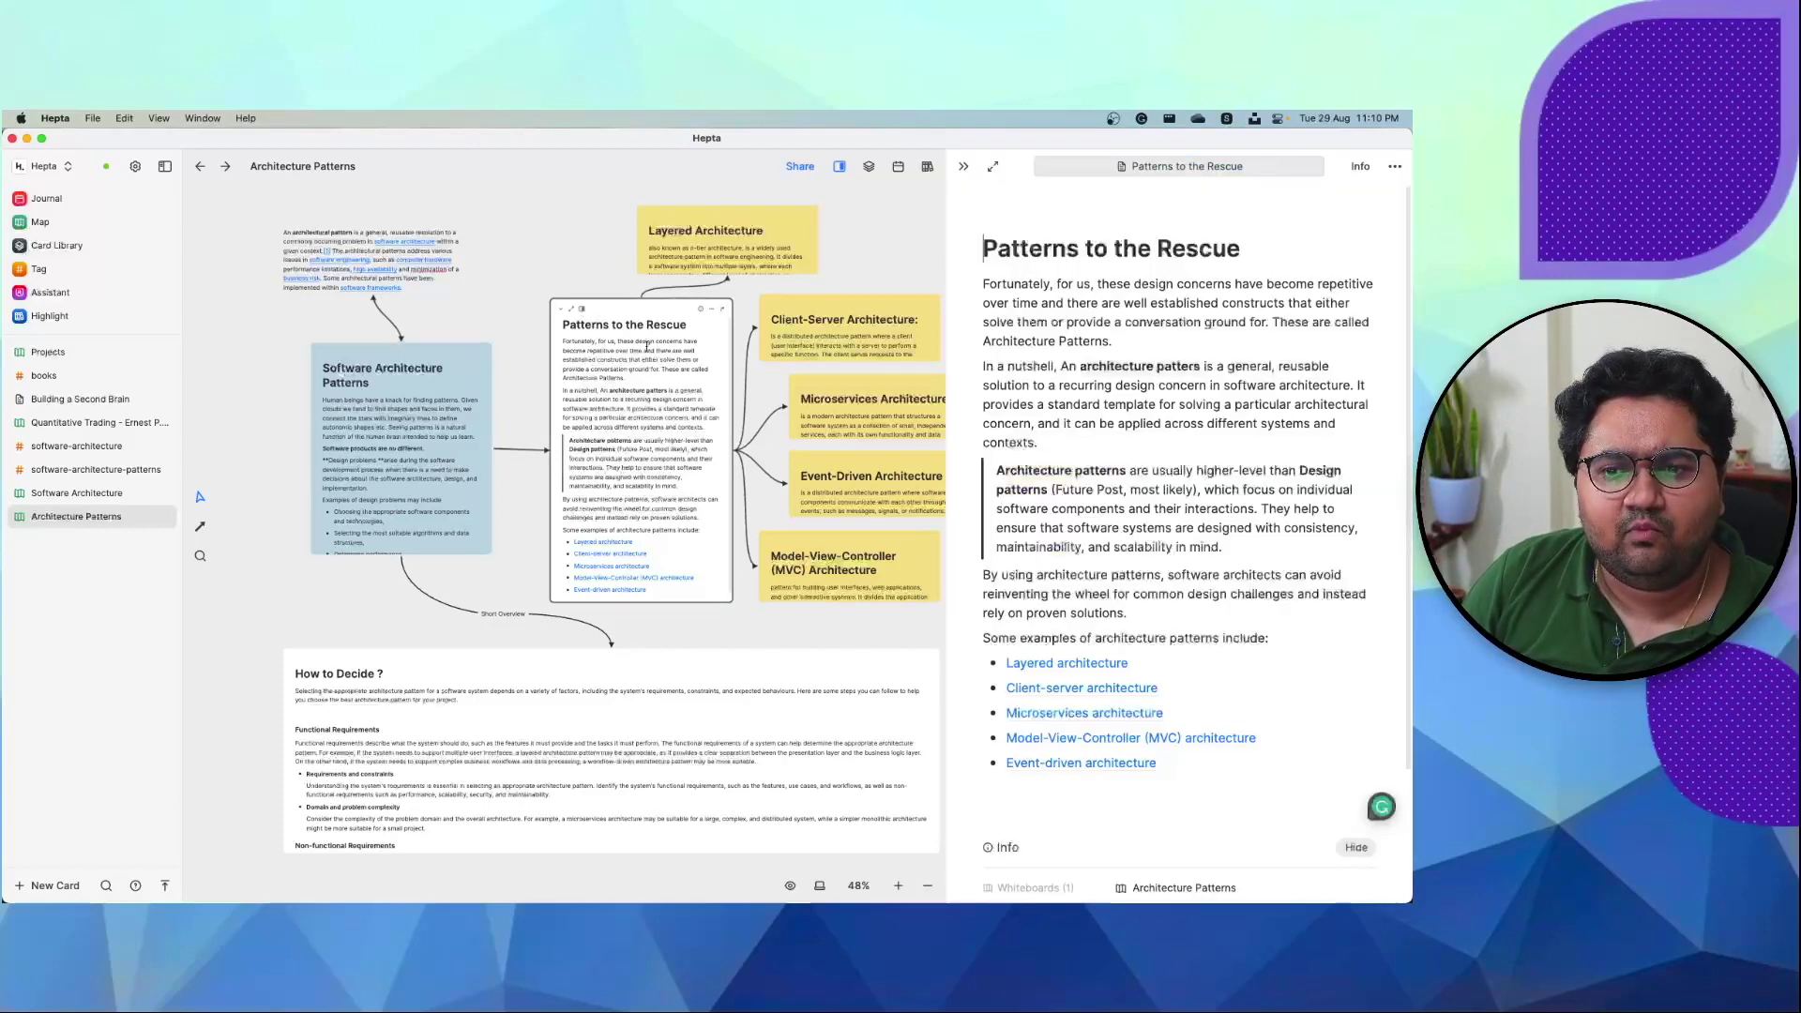
pyautogui.click(1049, 688)
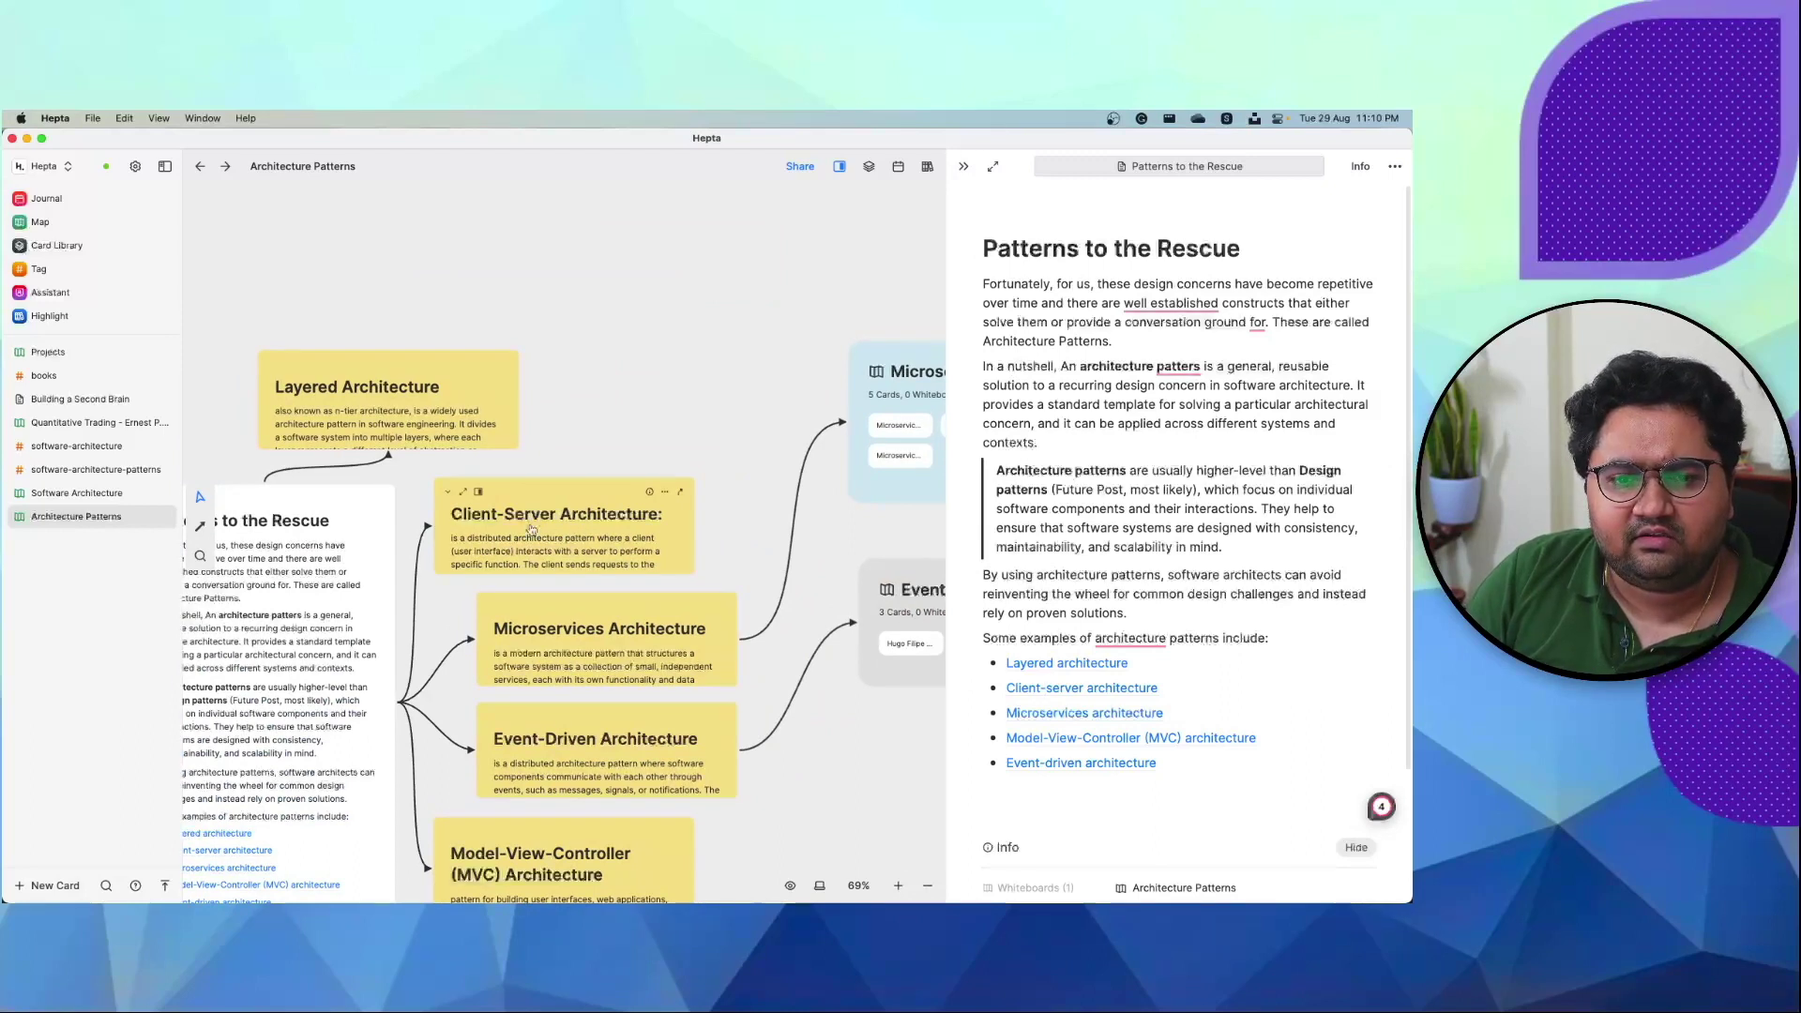
pyautogui.click(1072, 766)
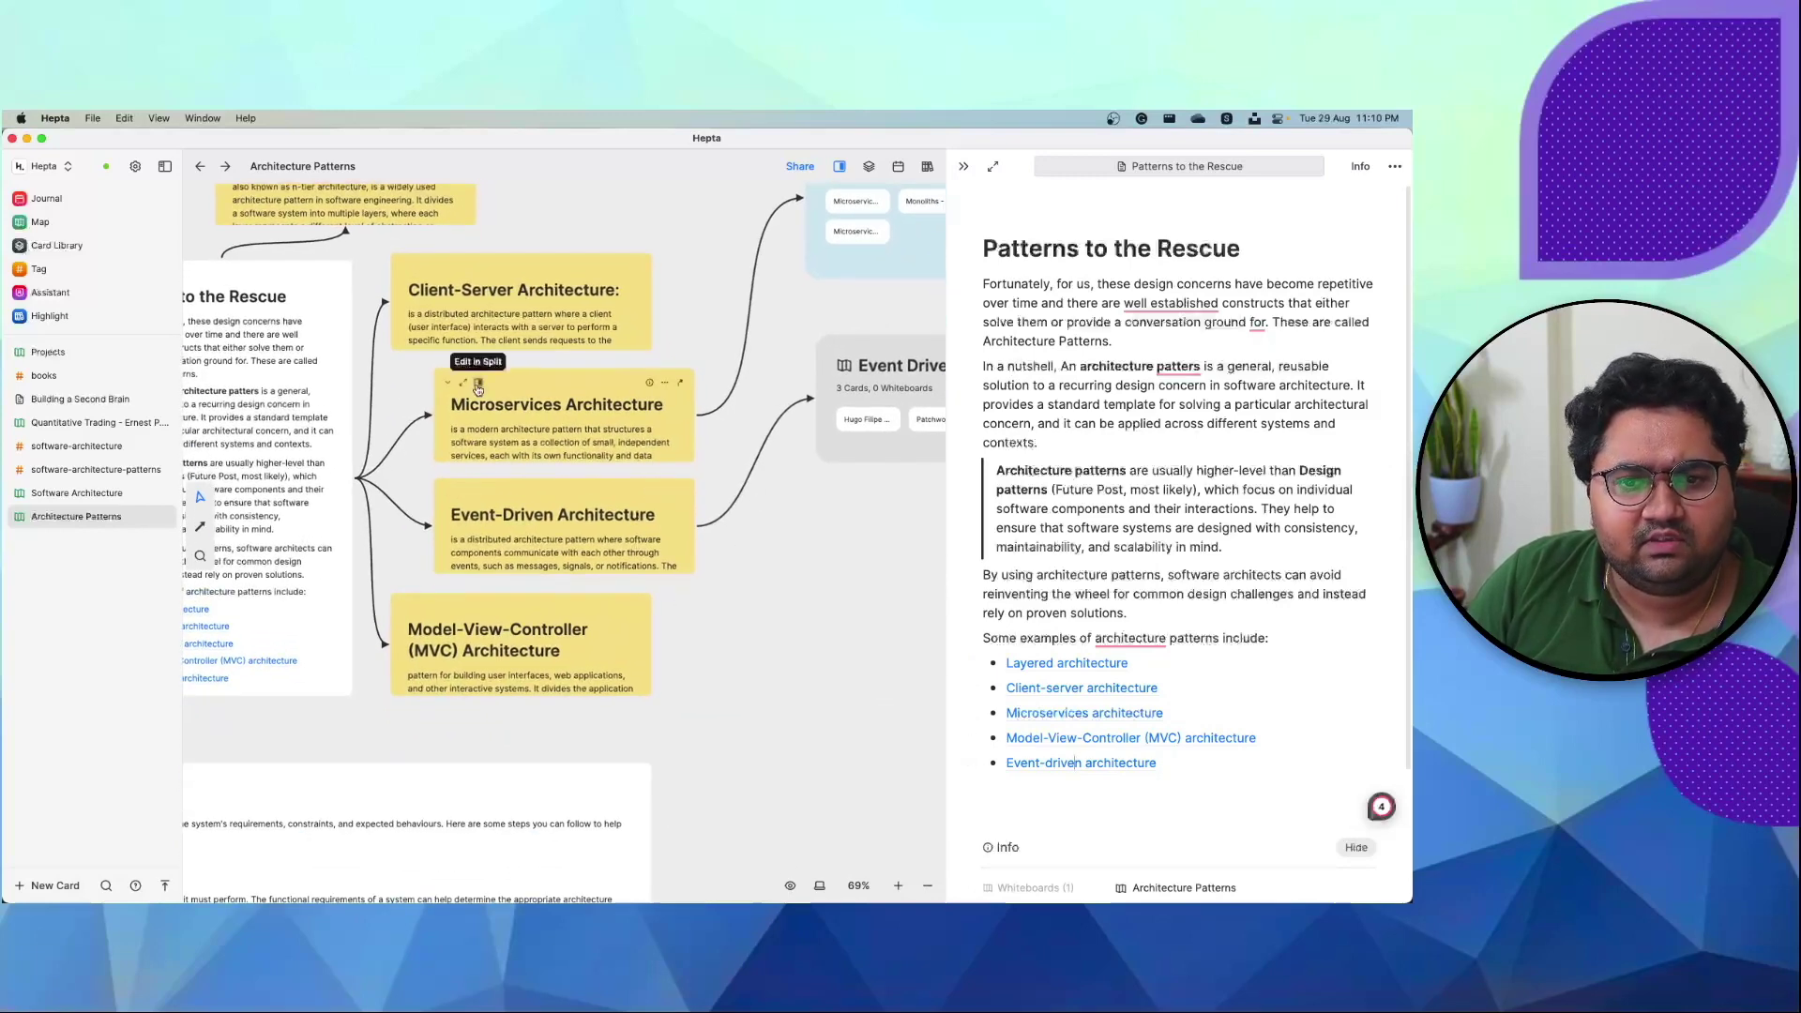
# - View the Microservices Architecture card's text and info in the side view, close it, and examine the whiteboard's connected cards and nested whiteboards
pyautogui.click(478, 385)
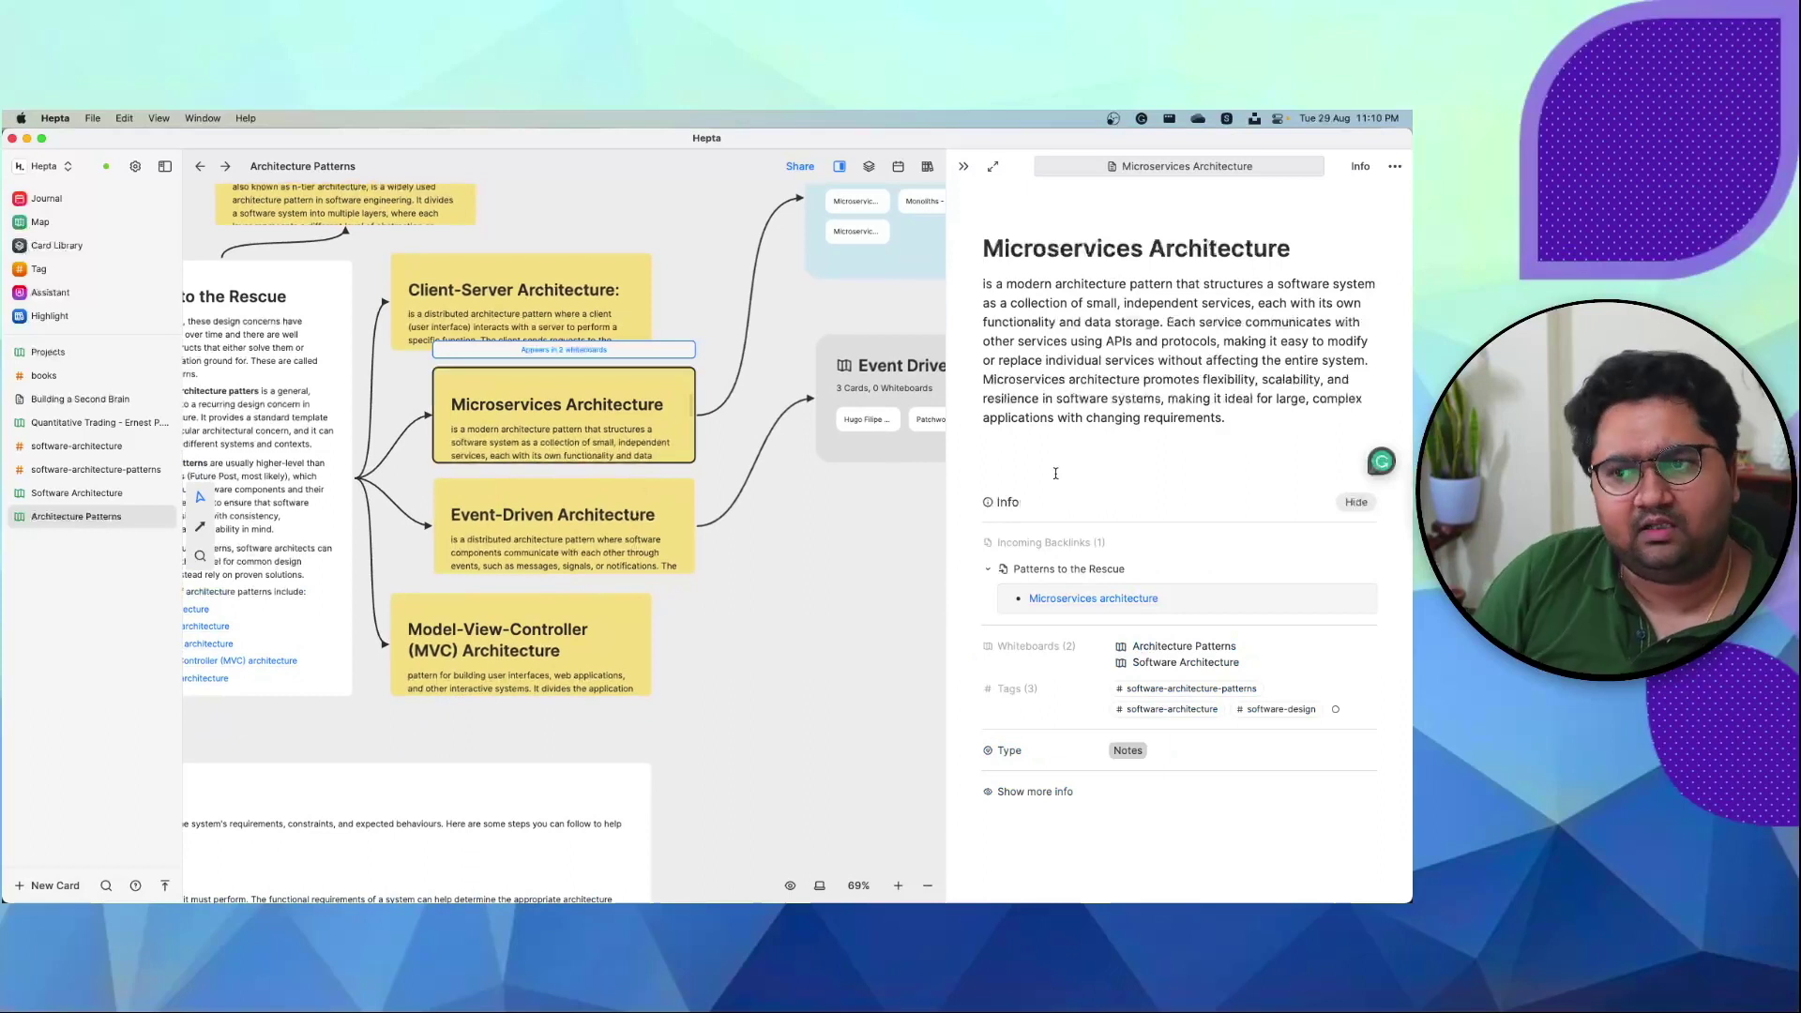
pyautogui.click(964, 167)
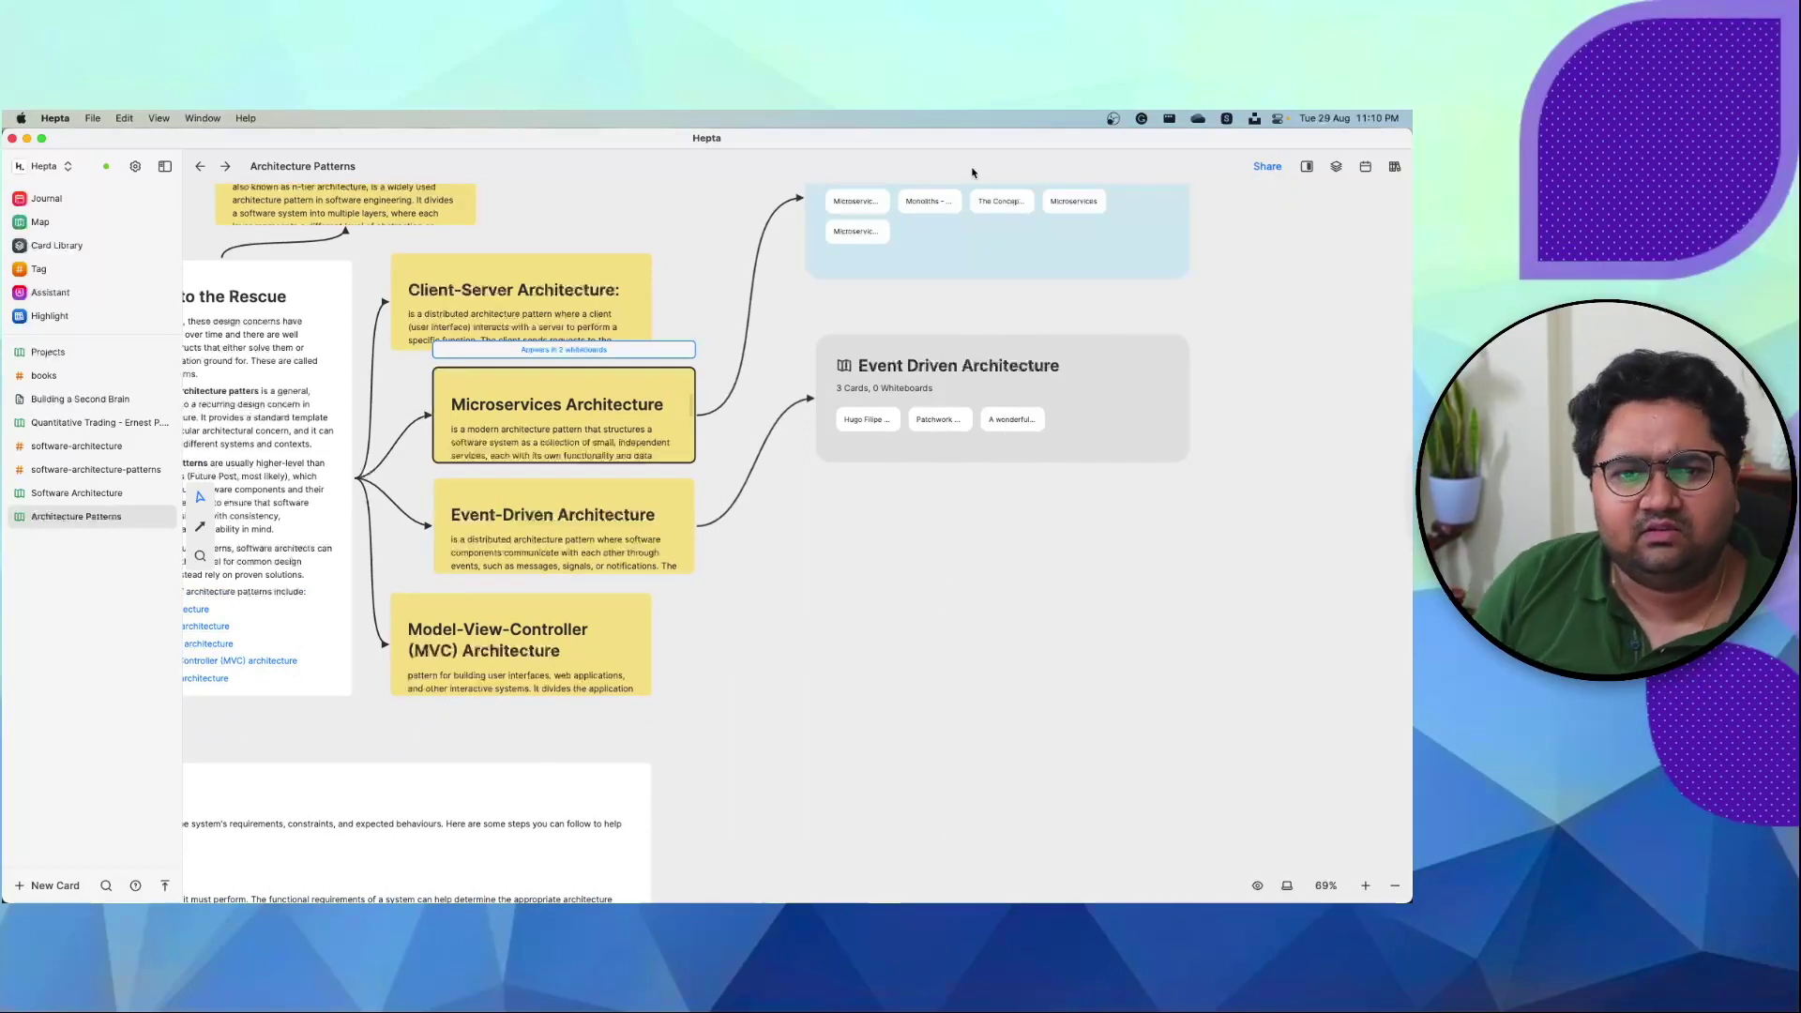
pyautogui.click(777, 468)
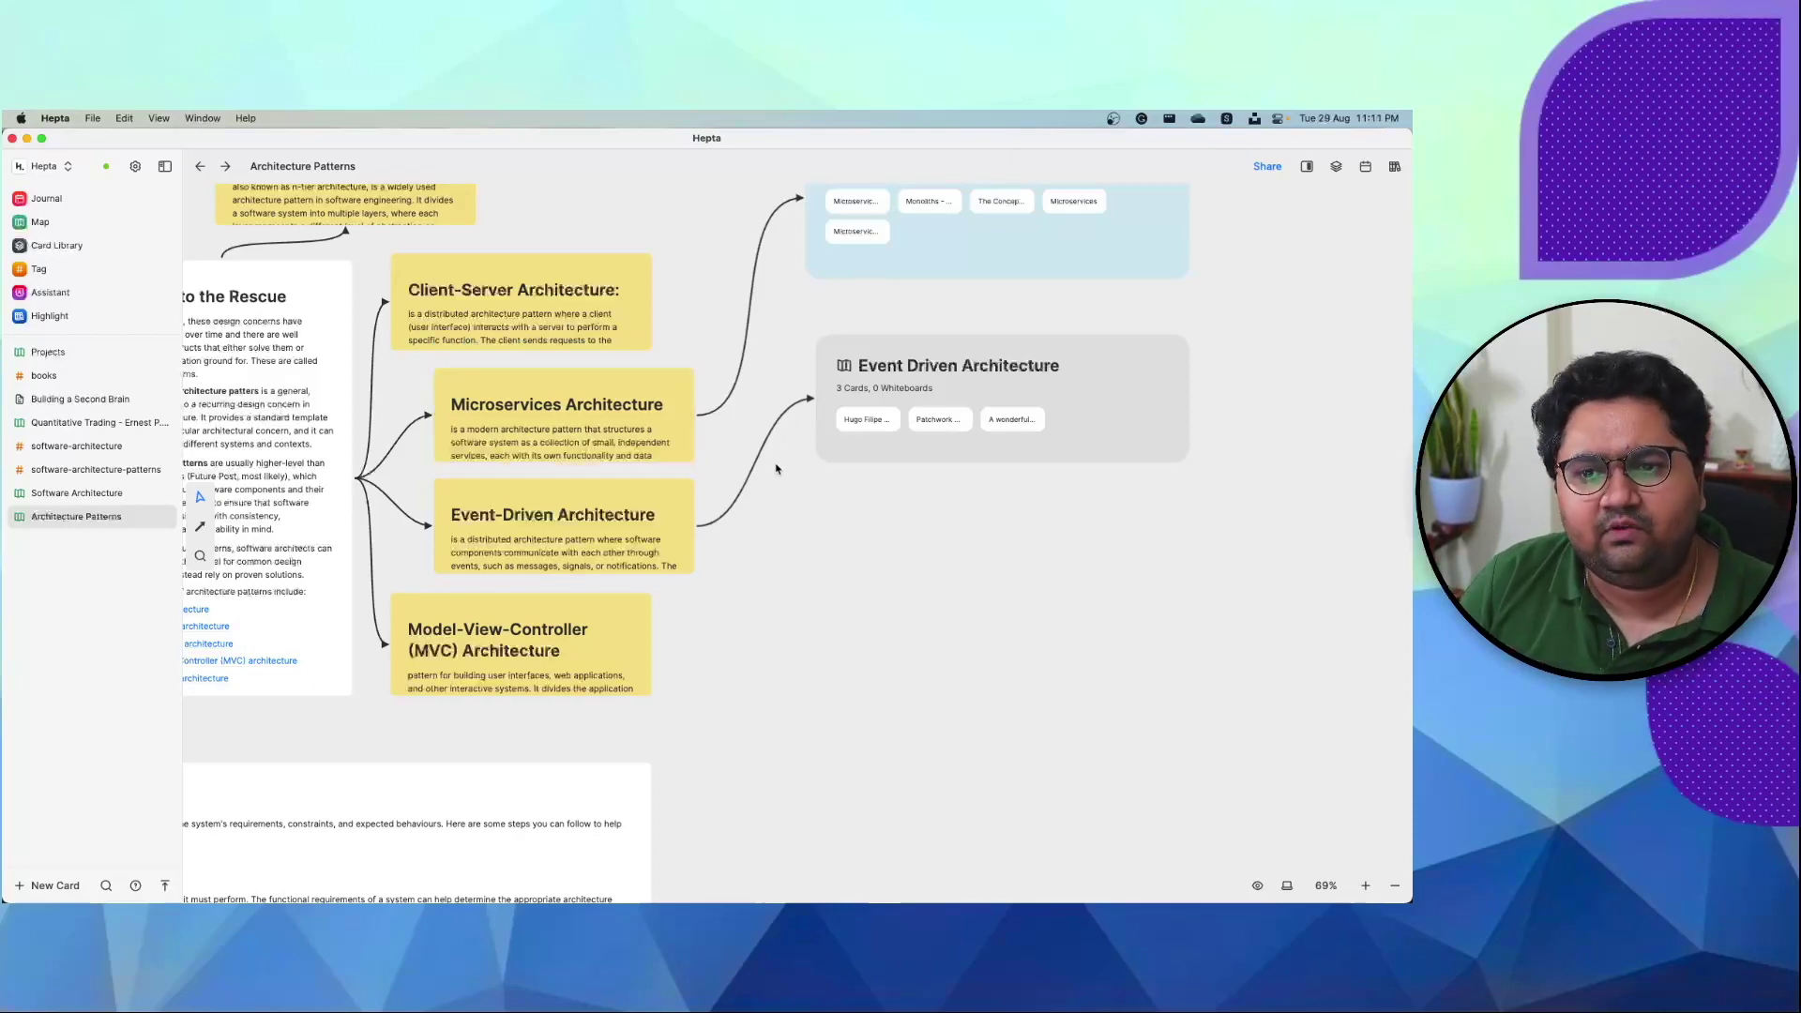
pyautogui.scroll(-3, 769, 507)
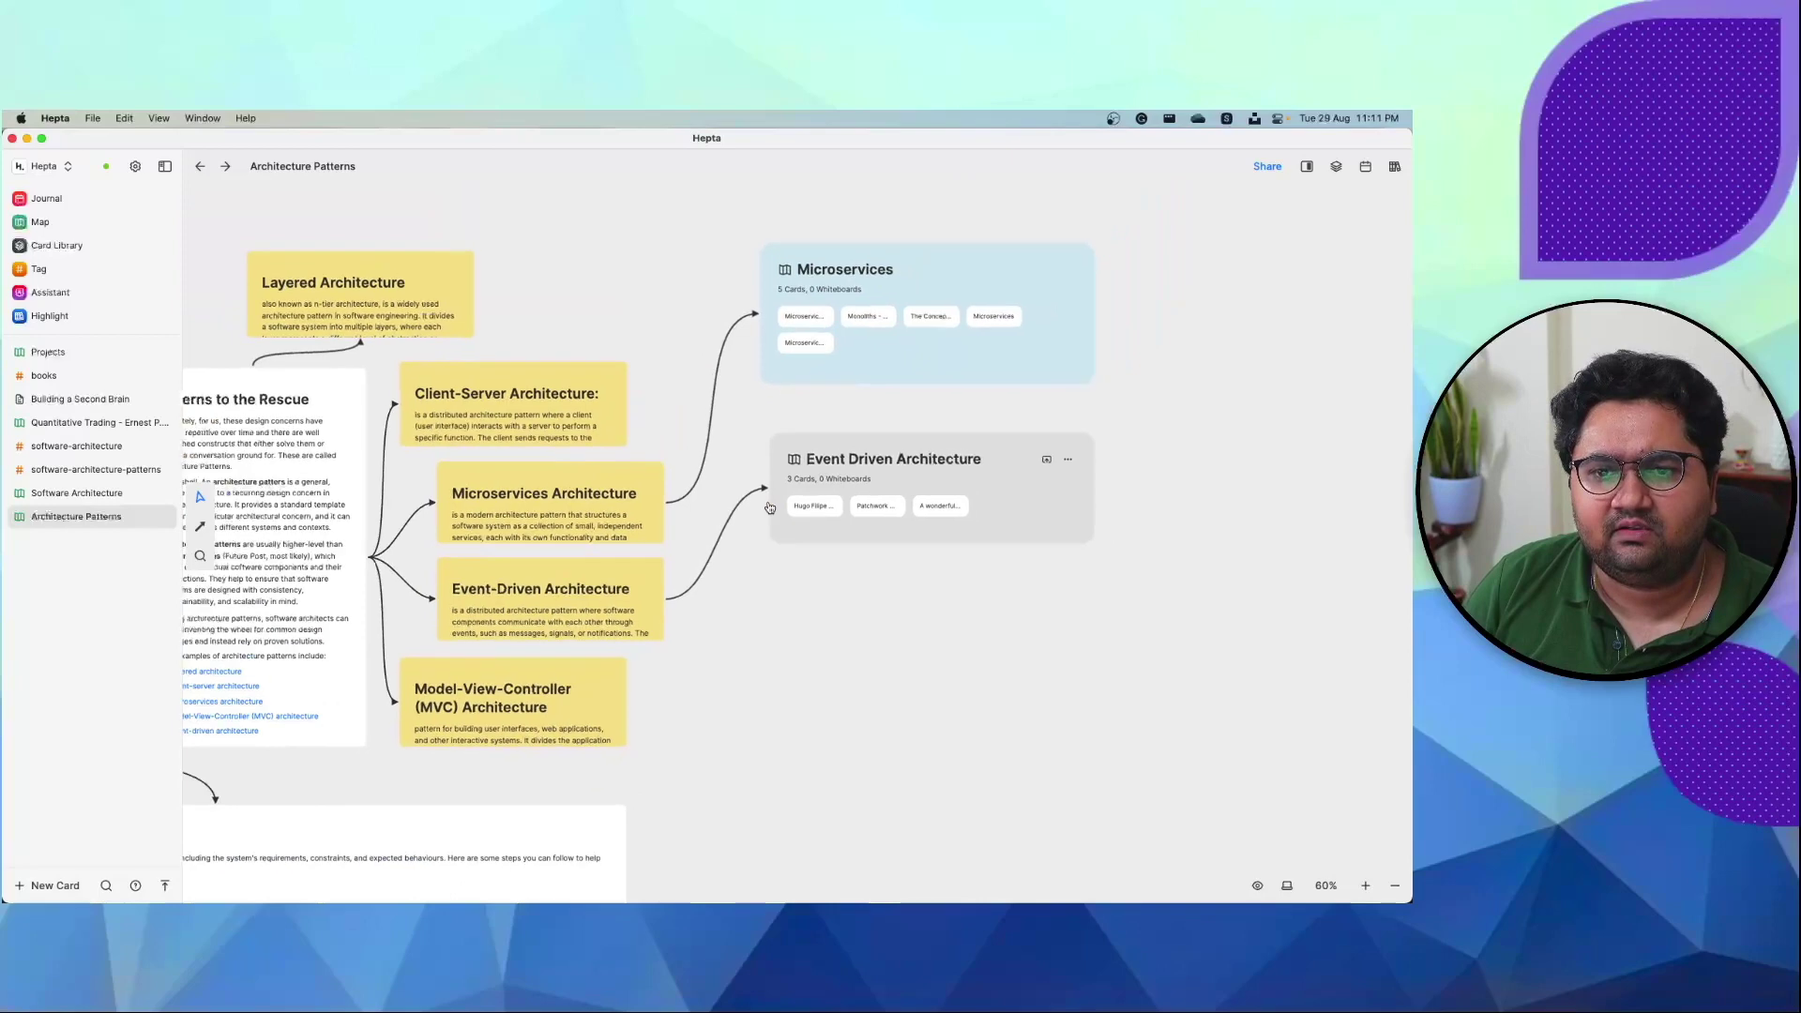
pyautogui.scroll(-5, 769, 508)
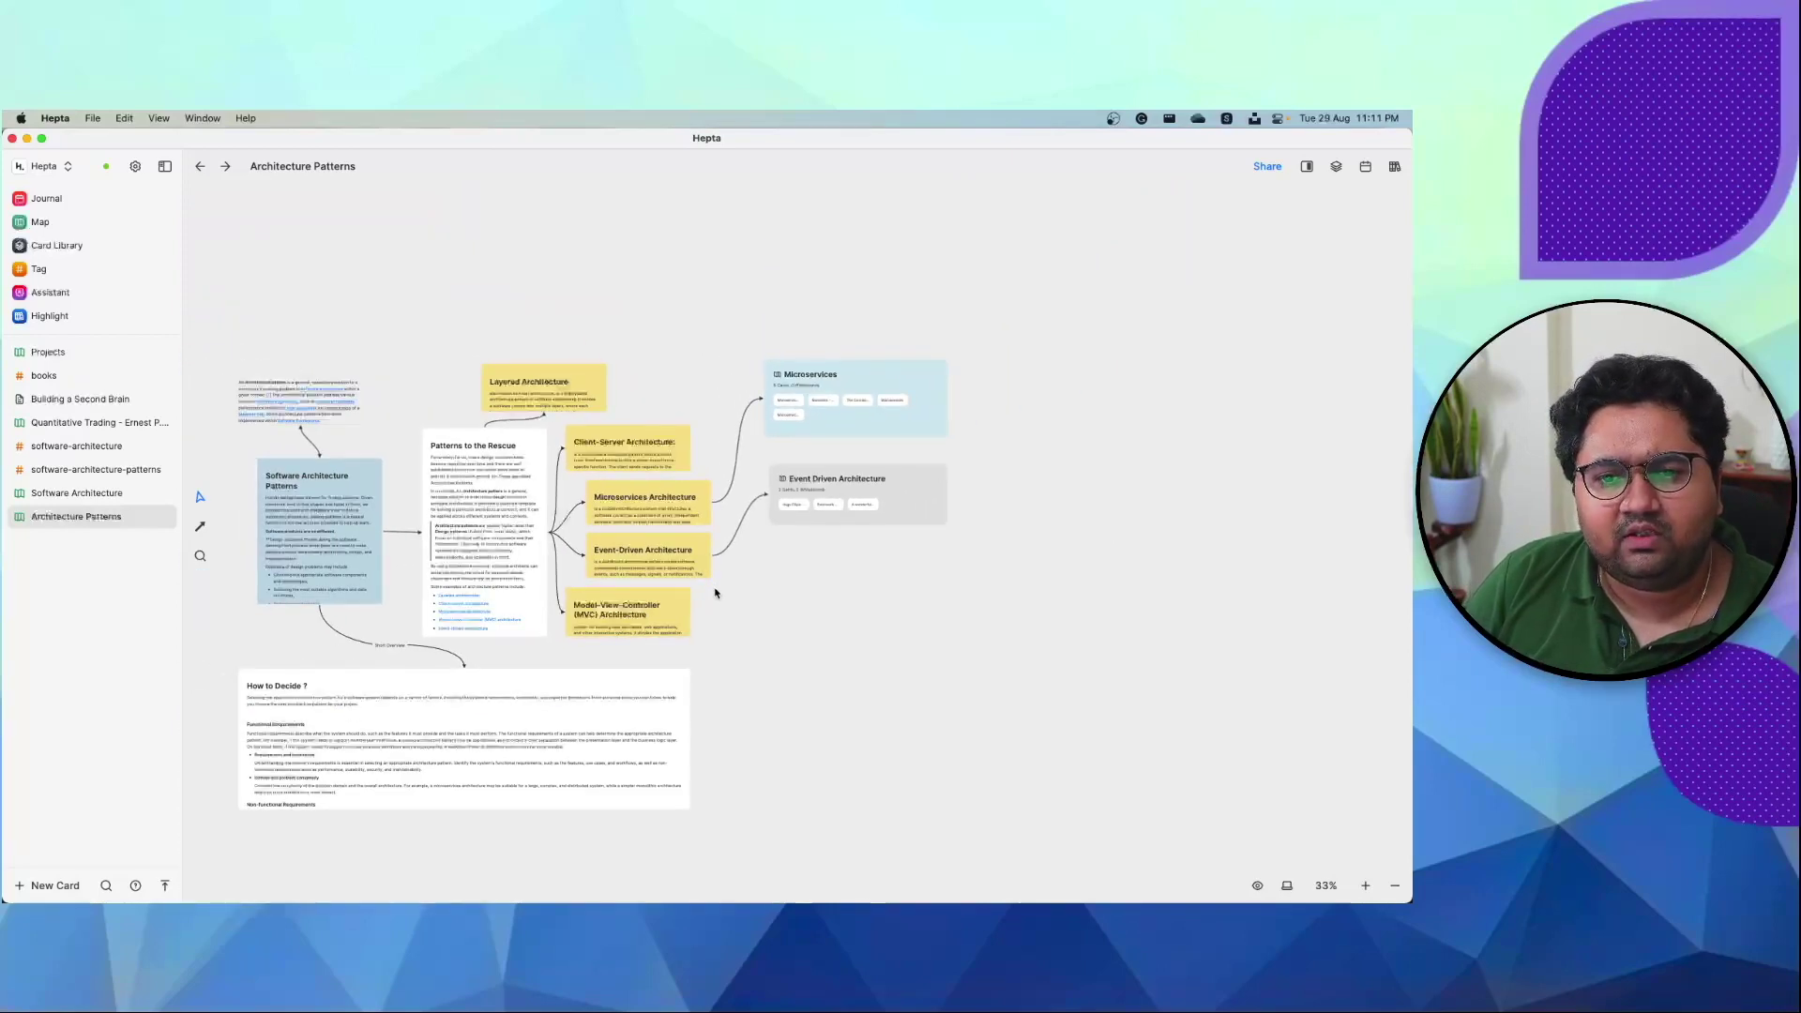
pyautogui.scroll(-5, 714, 592)
pyautogui.scroll(6, 715, 592)
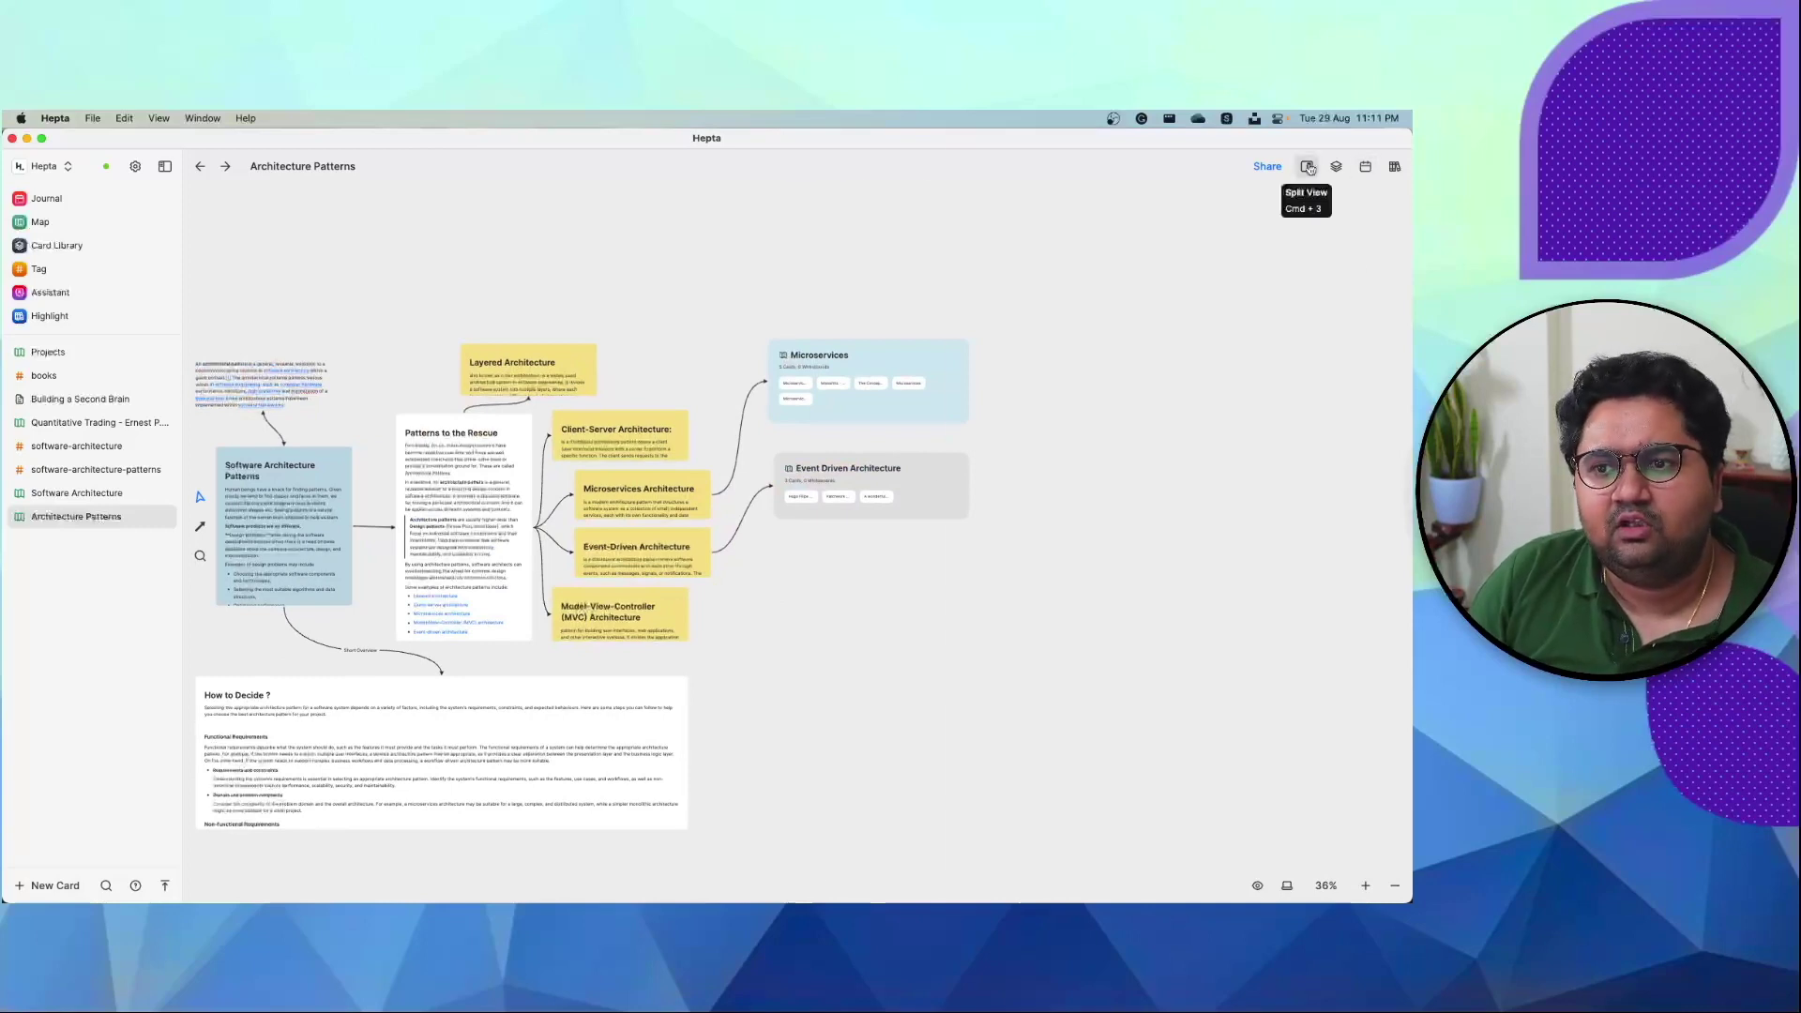
# - Review the whiteboard's side views one after another: the split view, the importable cards and the journal
pyautogui.click(1307, 167)
pyautogui.click(963, 166)
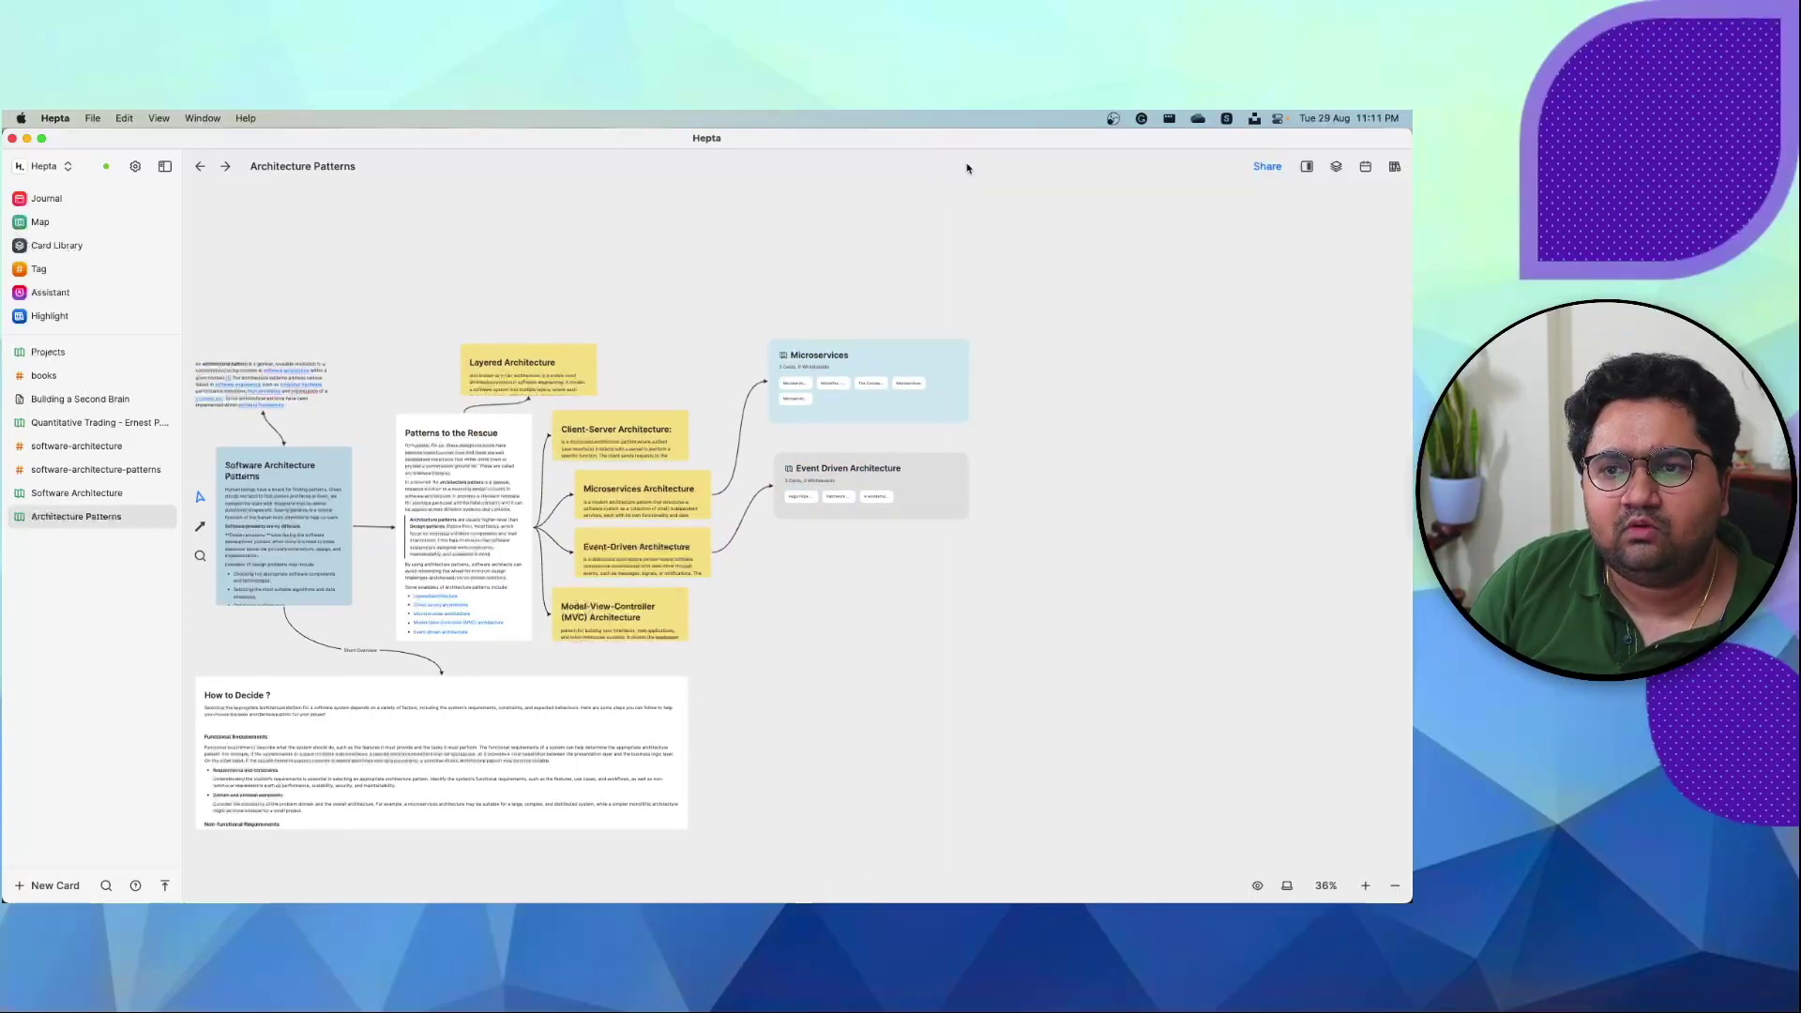
pyautogui.click(1341, 170)
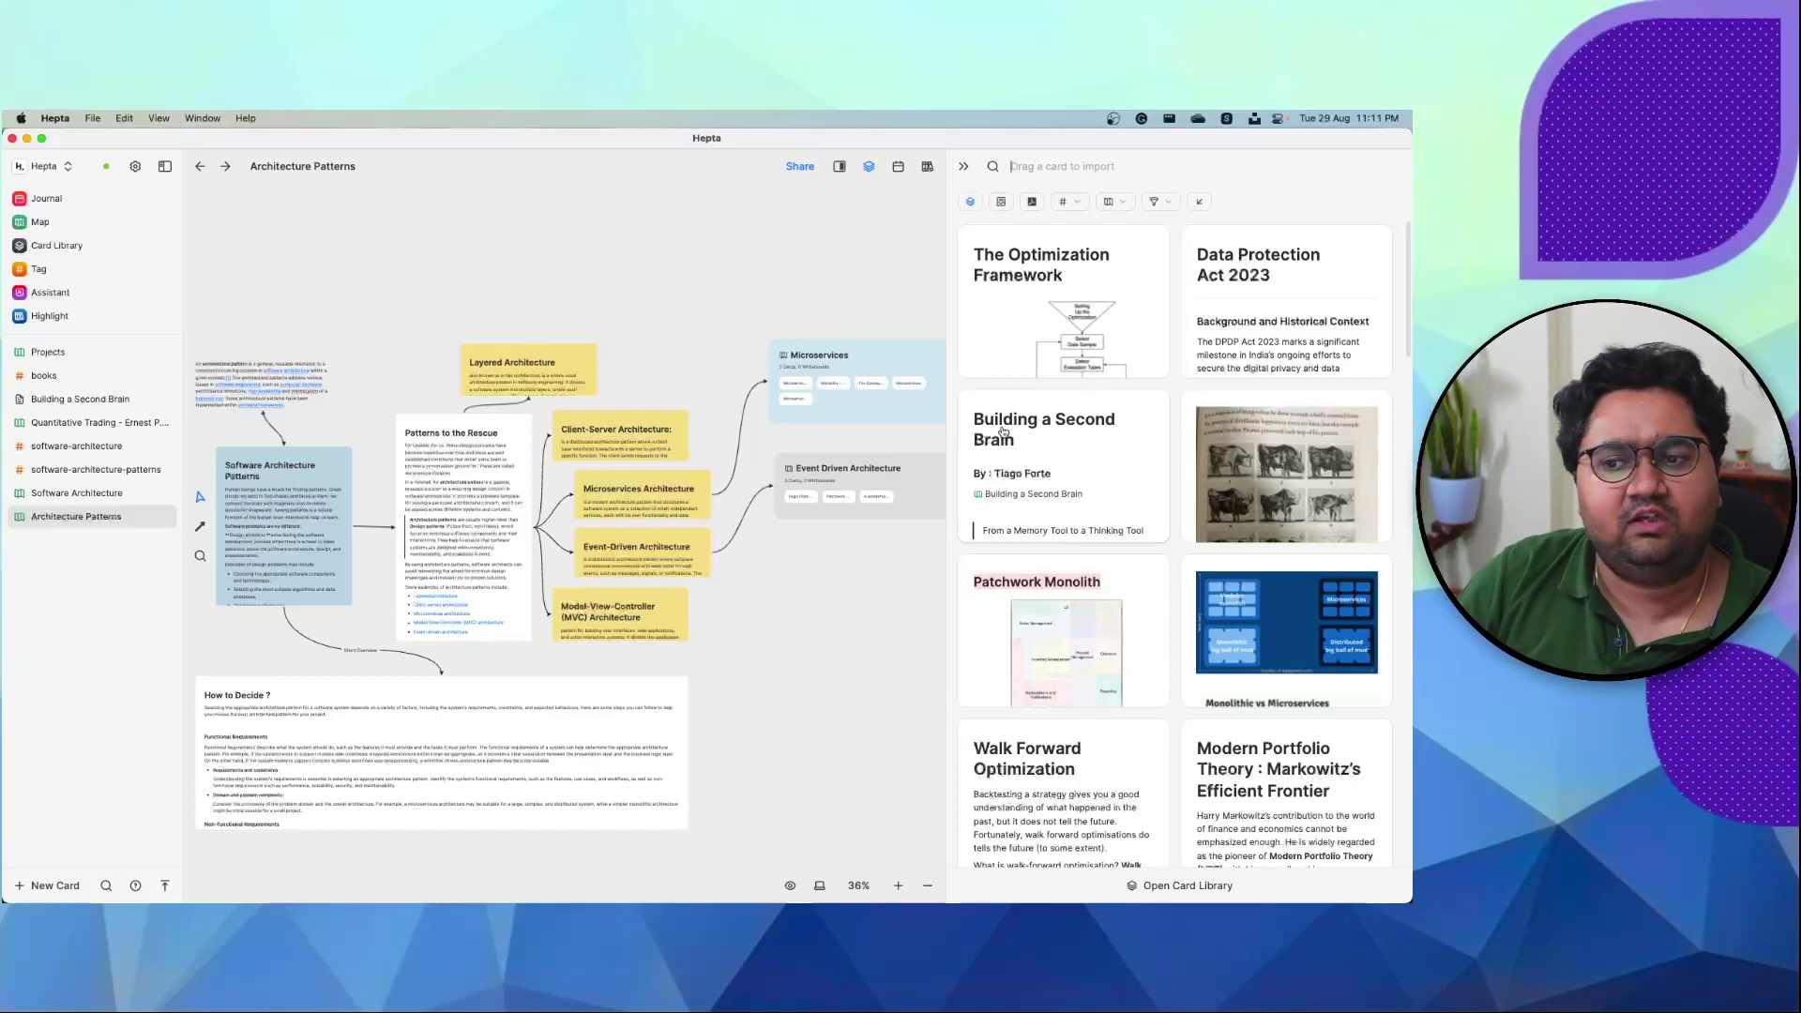
pyautogui.click(963, 167)
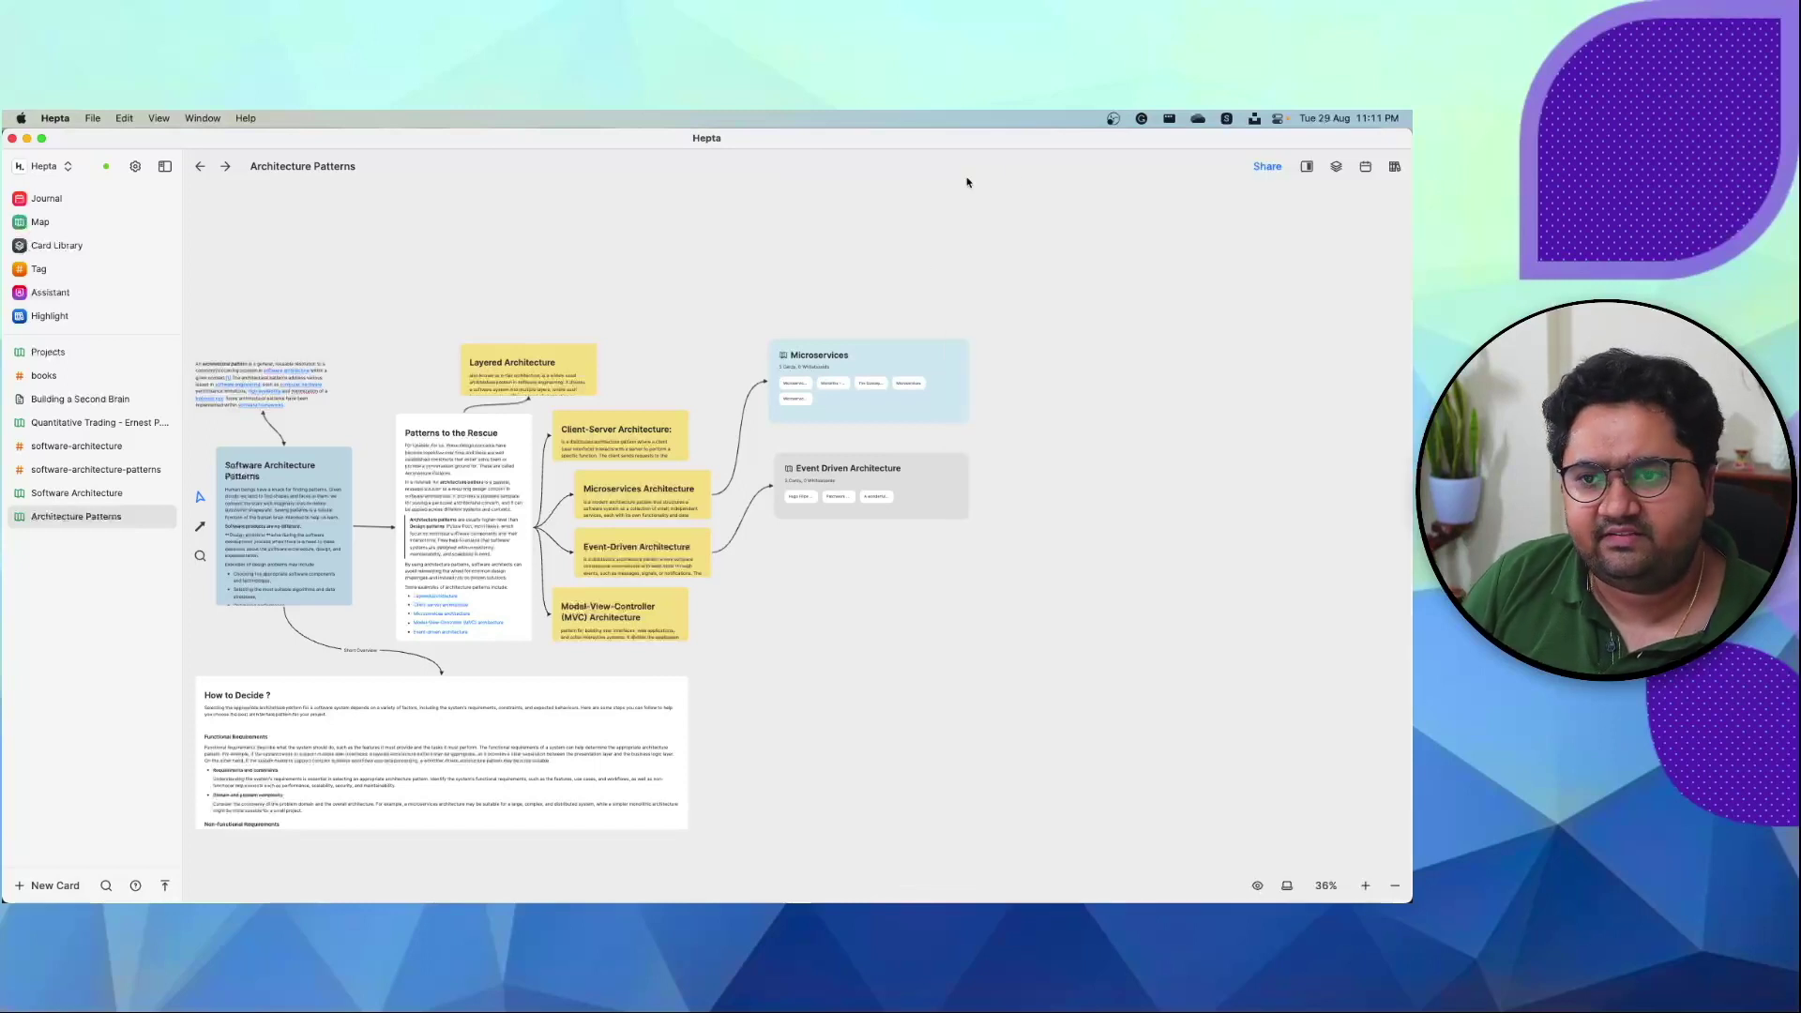
pyautogui.click(1364, 167)
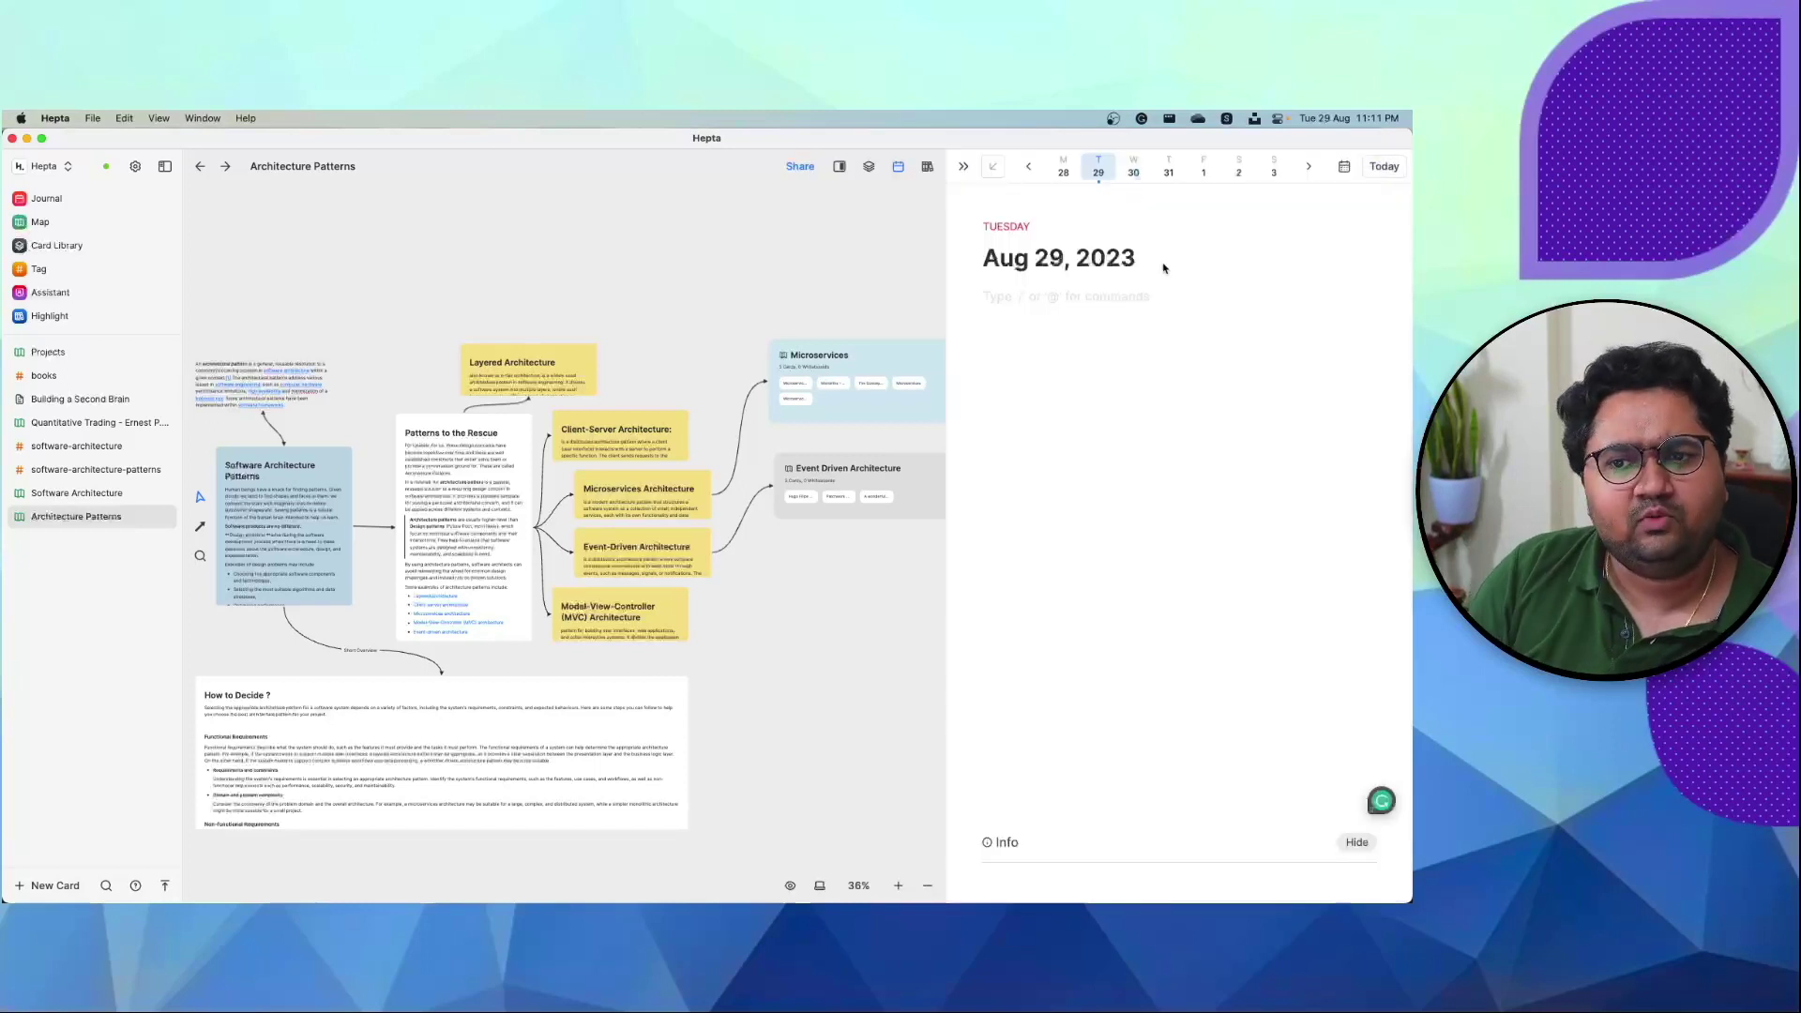
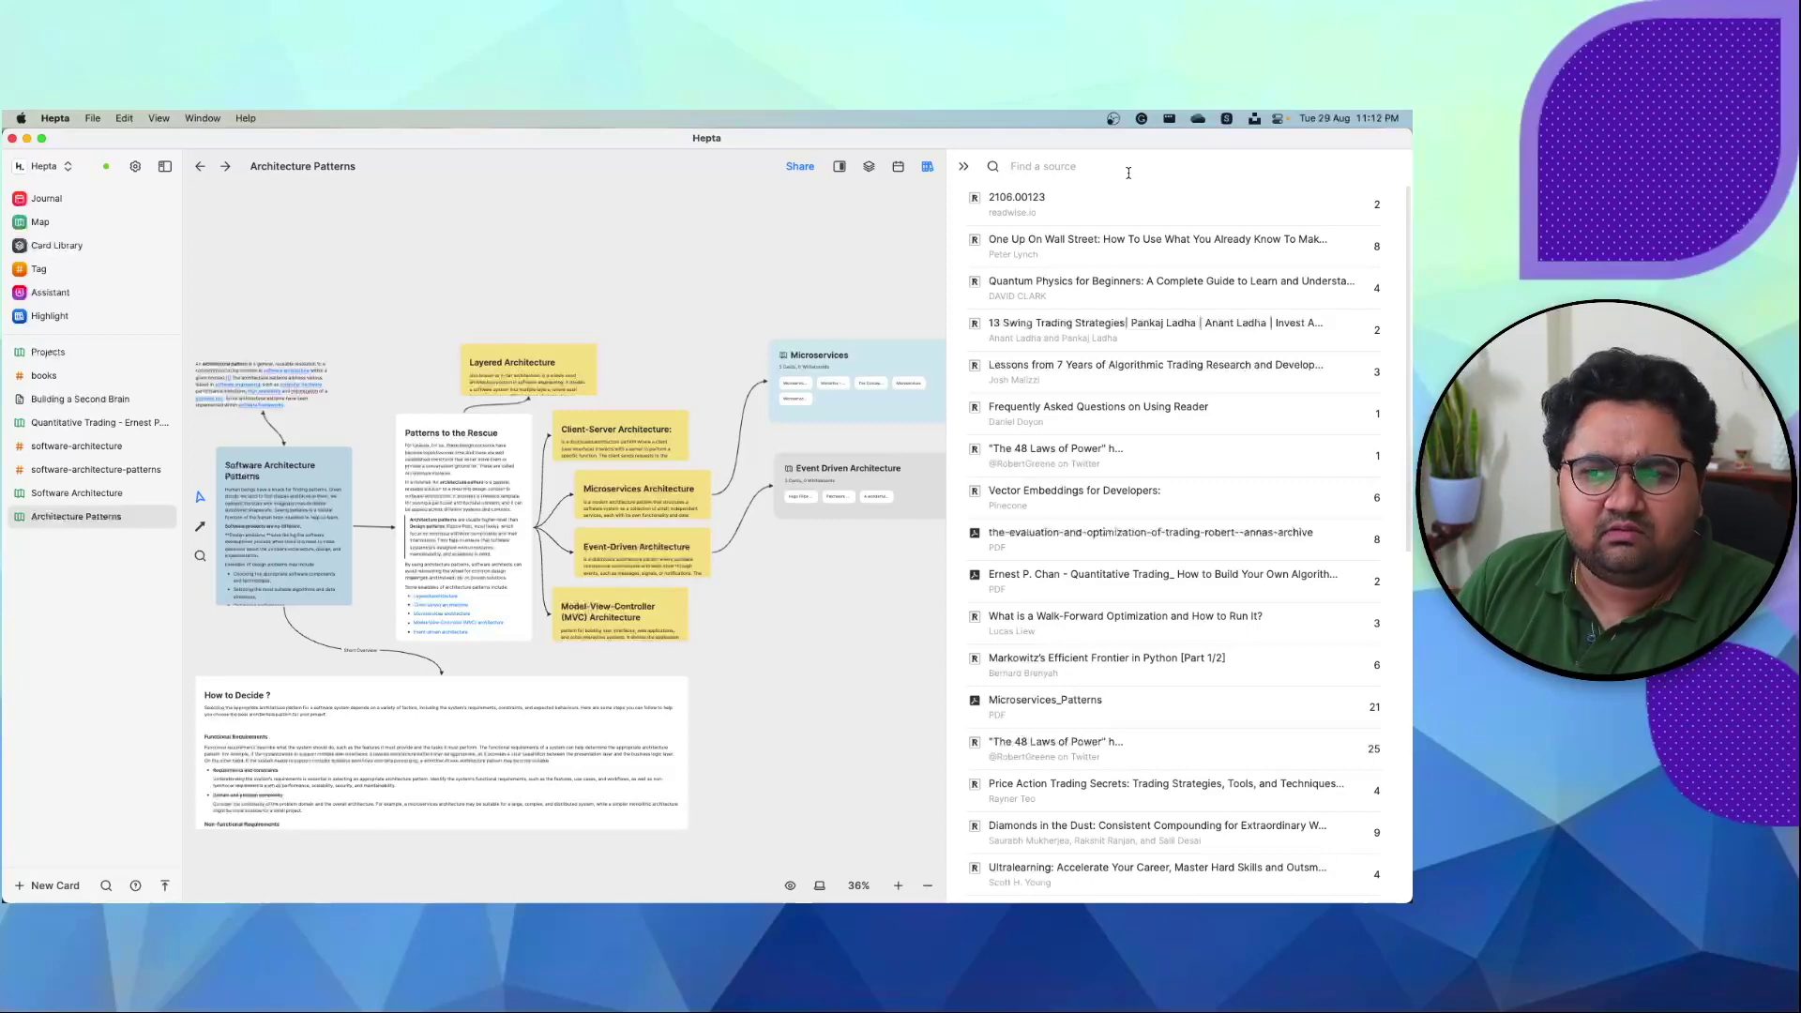
# - Browse the highlight sources beside the whiteboard, search them for "architecture", and open the Microservices_Patterns highlights
pyautogui.scroll(-10, 1138, 422)
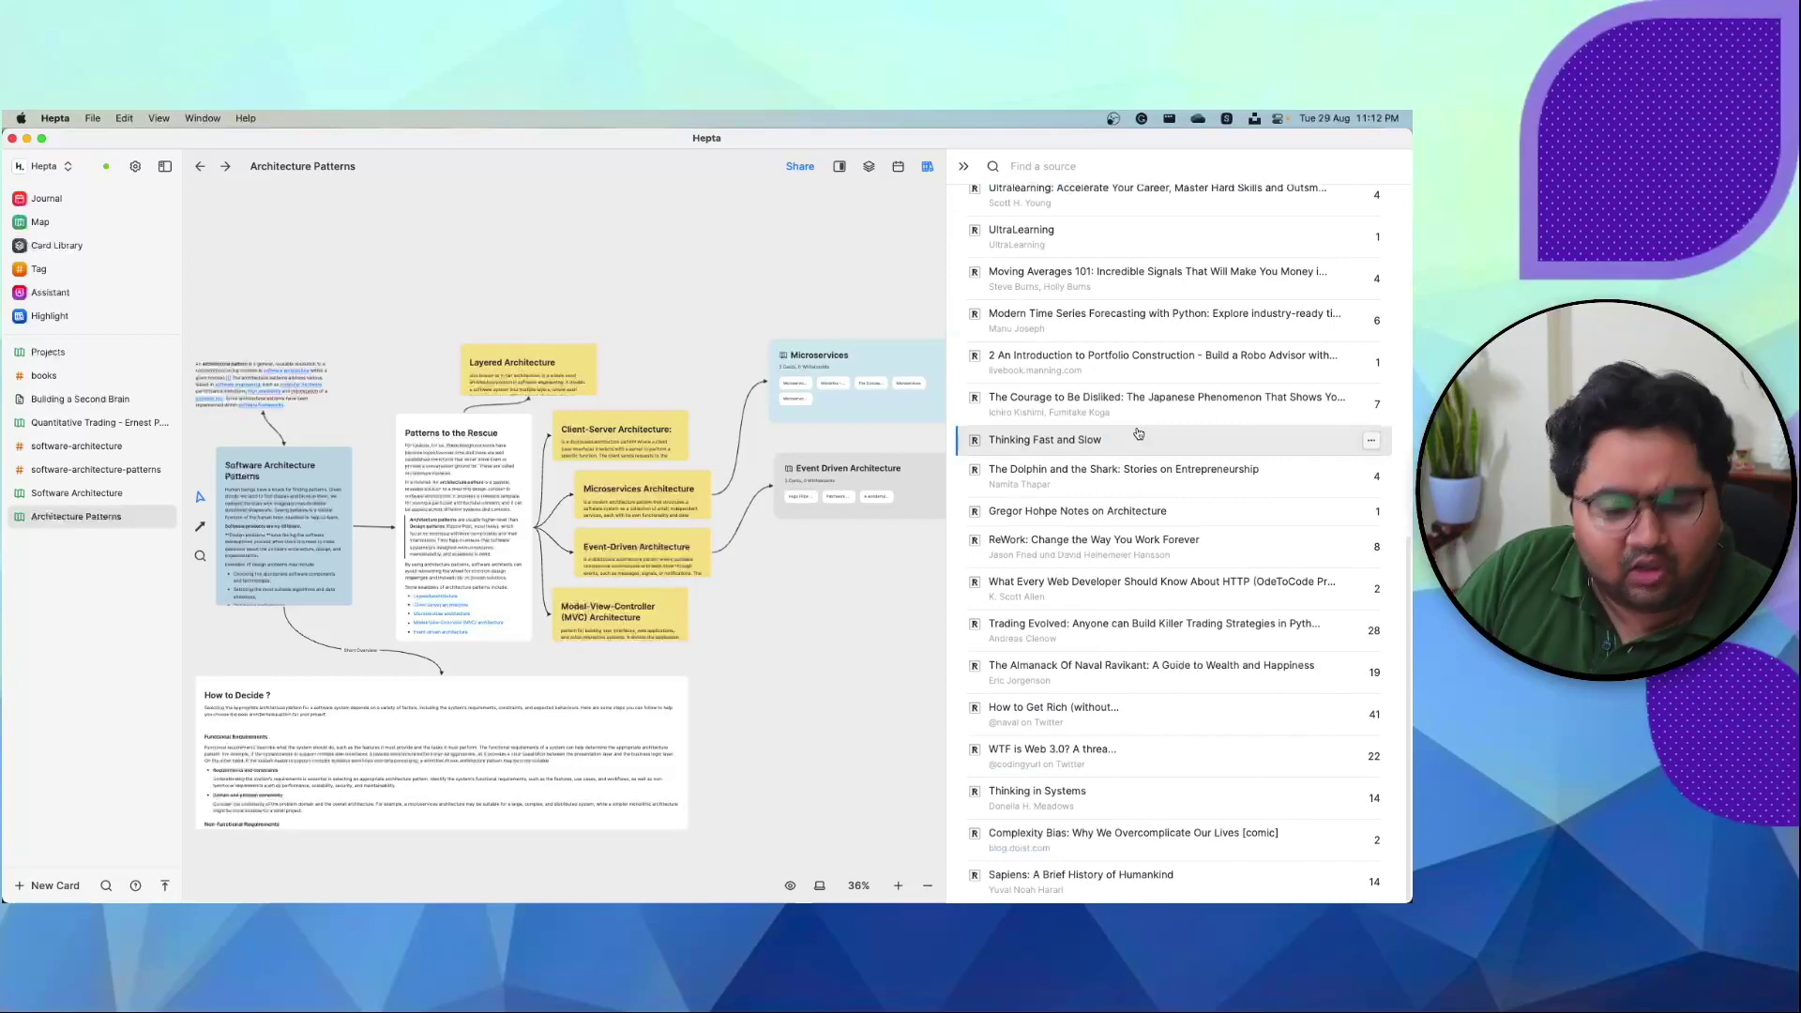
pyautogui.scroll(10, 1137, 433)
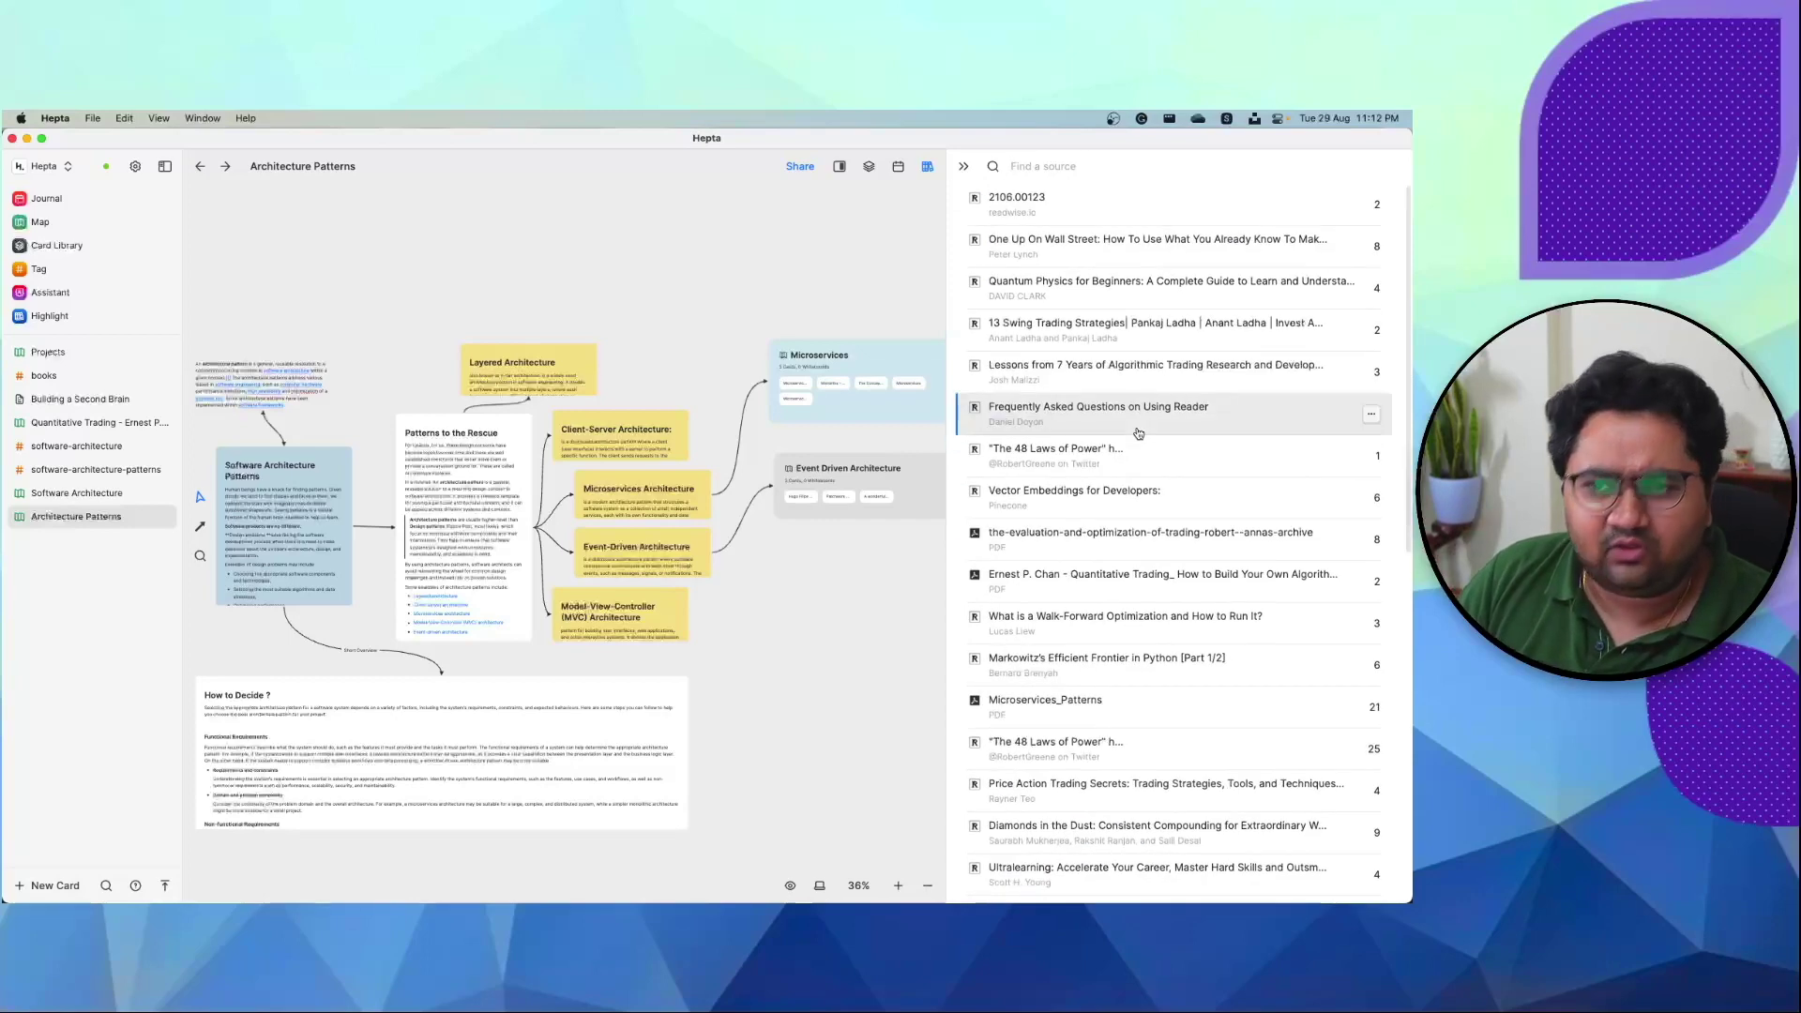
pyautogui.write('architecture')
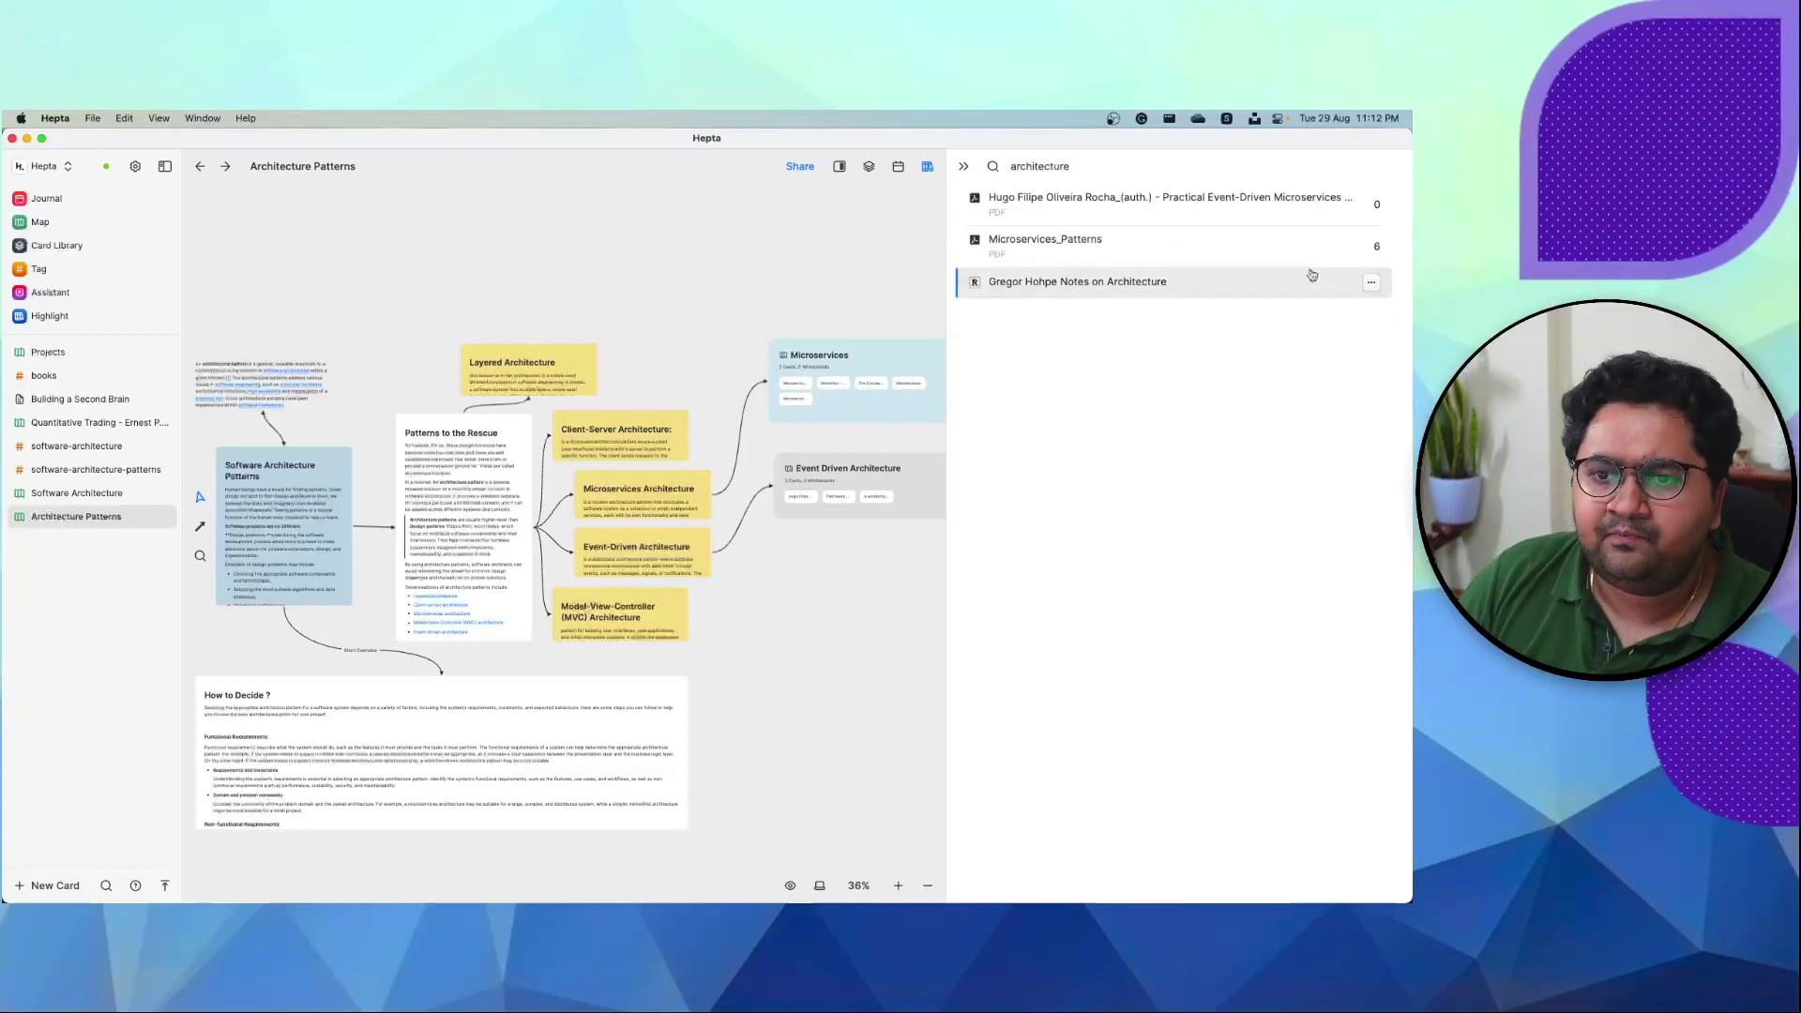
pyautogui.click(1148, 250)
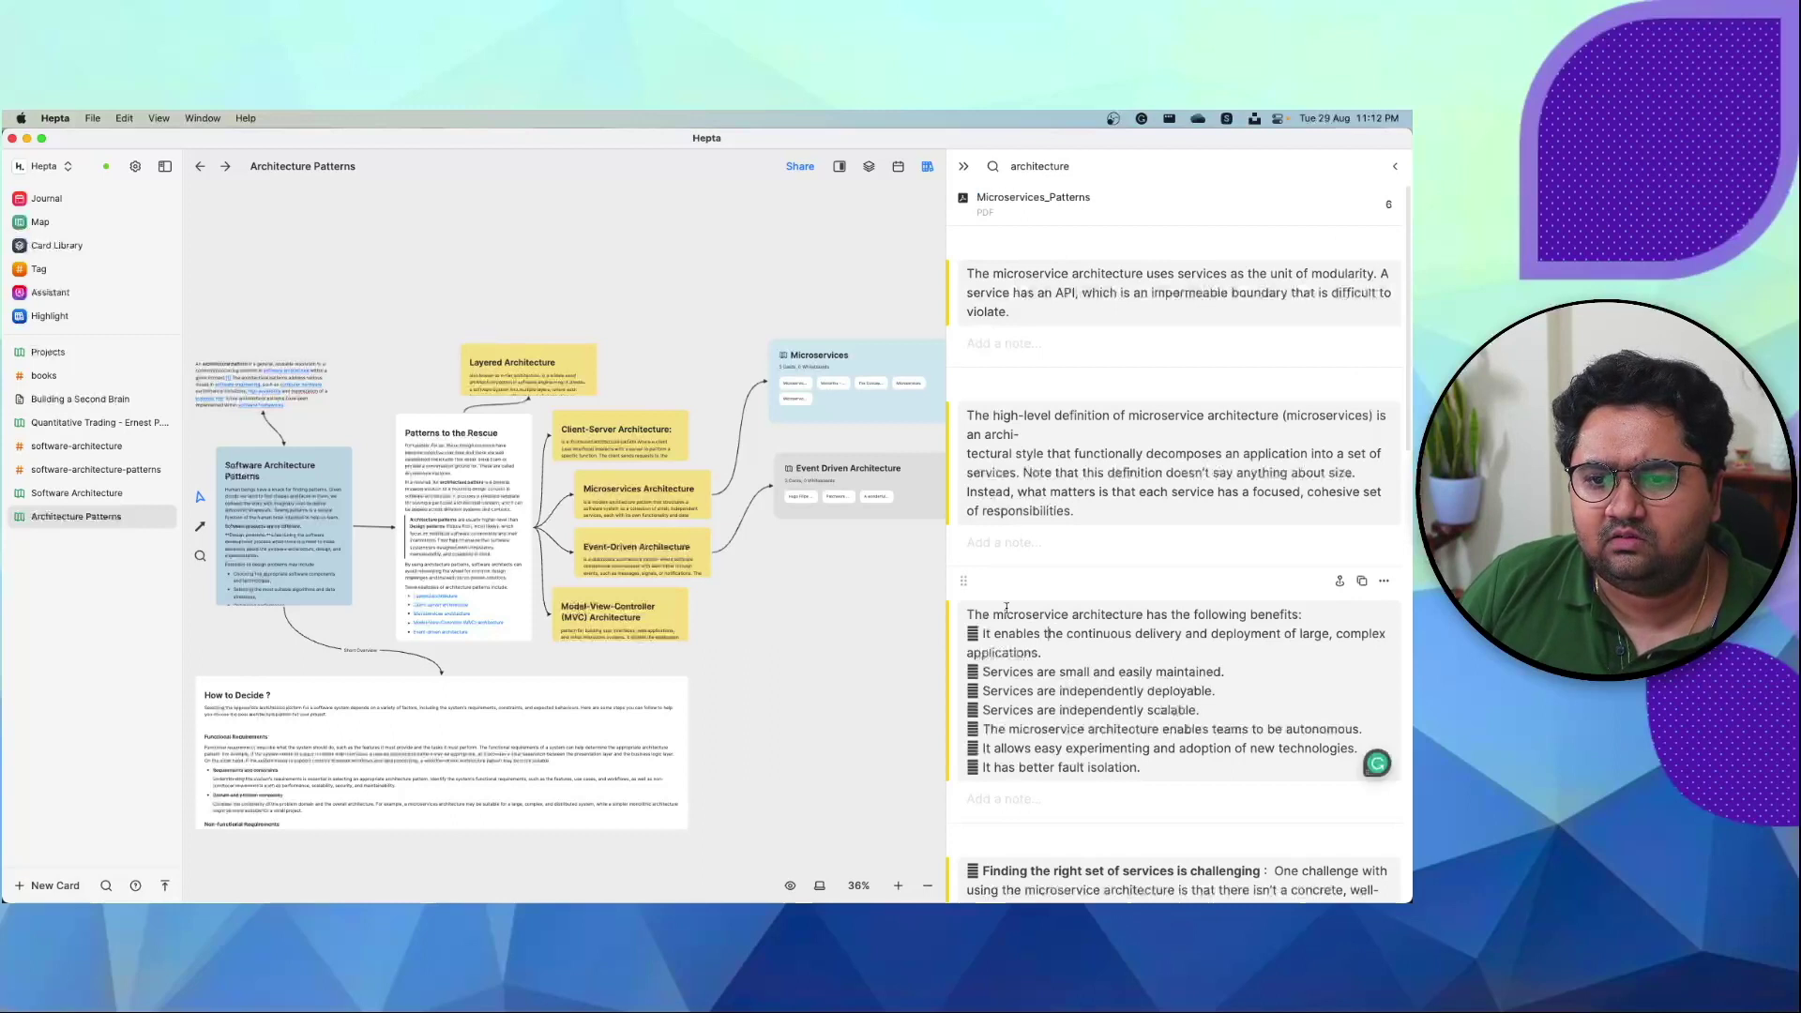
# - Place the highlight on microservice architecture benefits in the empty area above the whiteboard's cards, remove it again, and close the highlights view
pyautogui.moveTo(964, 576); pyautogui.dragTo(747, 219)
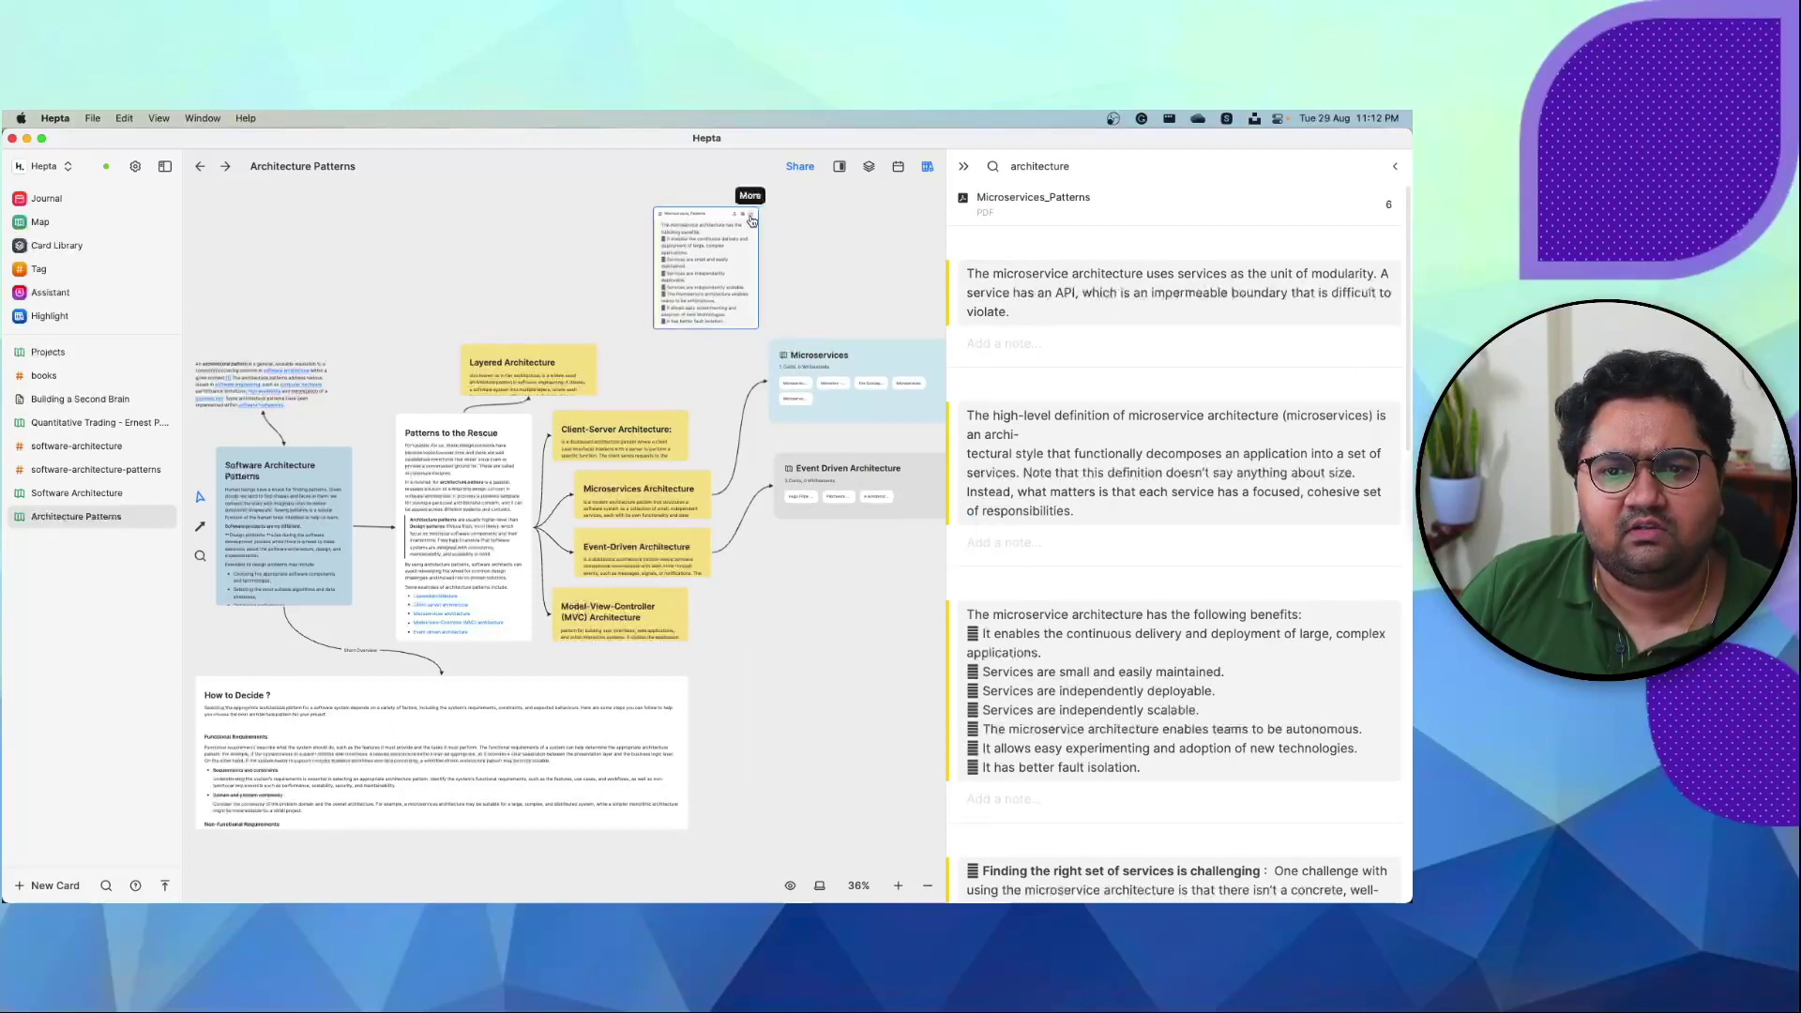
pyautogui.click(751, 220)
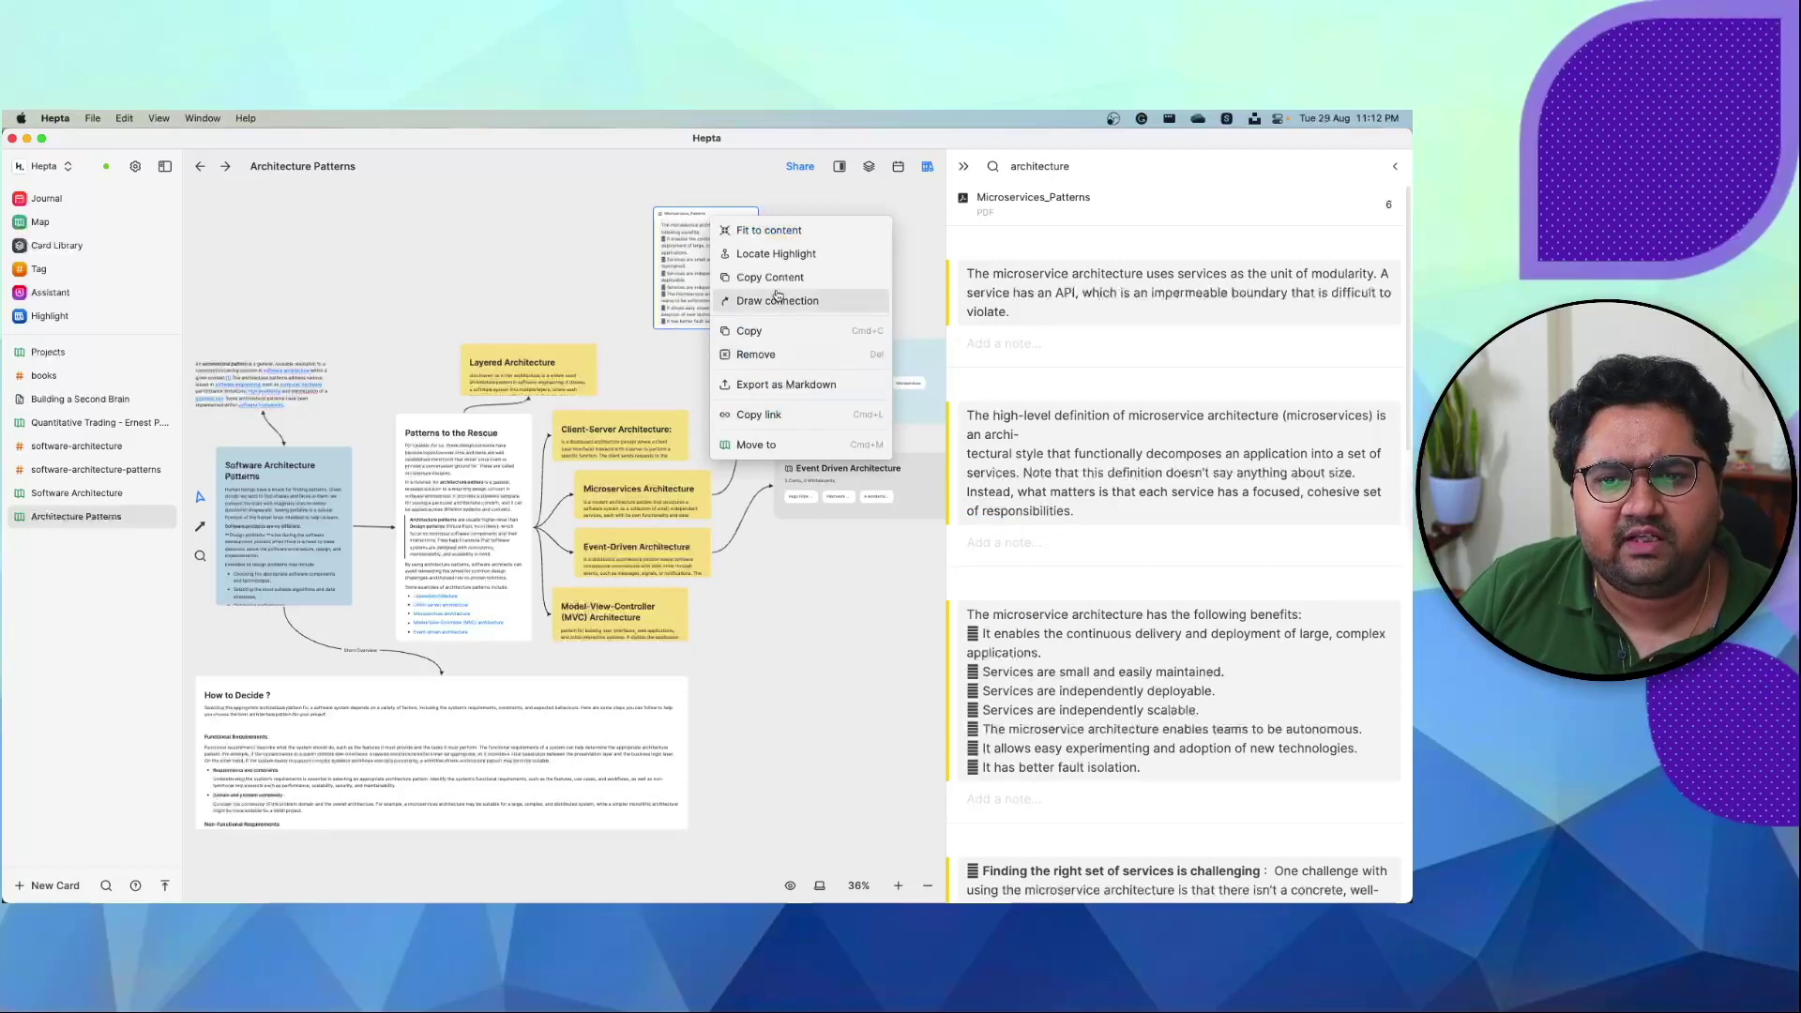
pyautogui.click(773, 355)
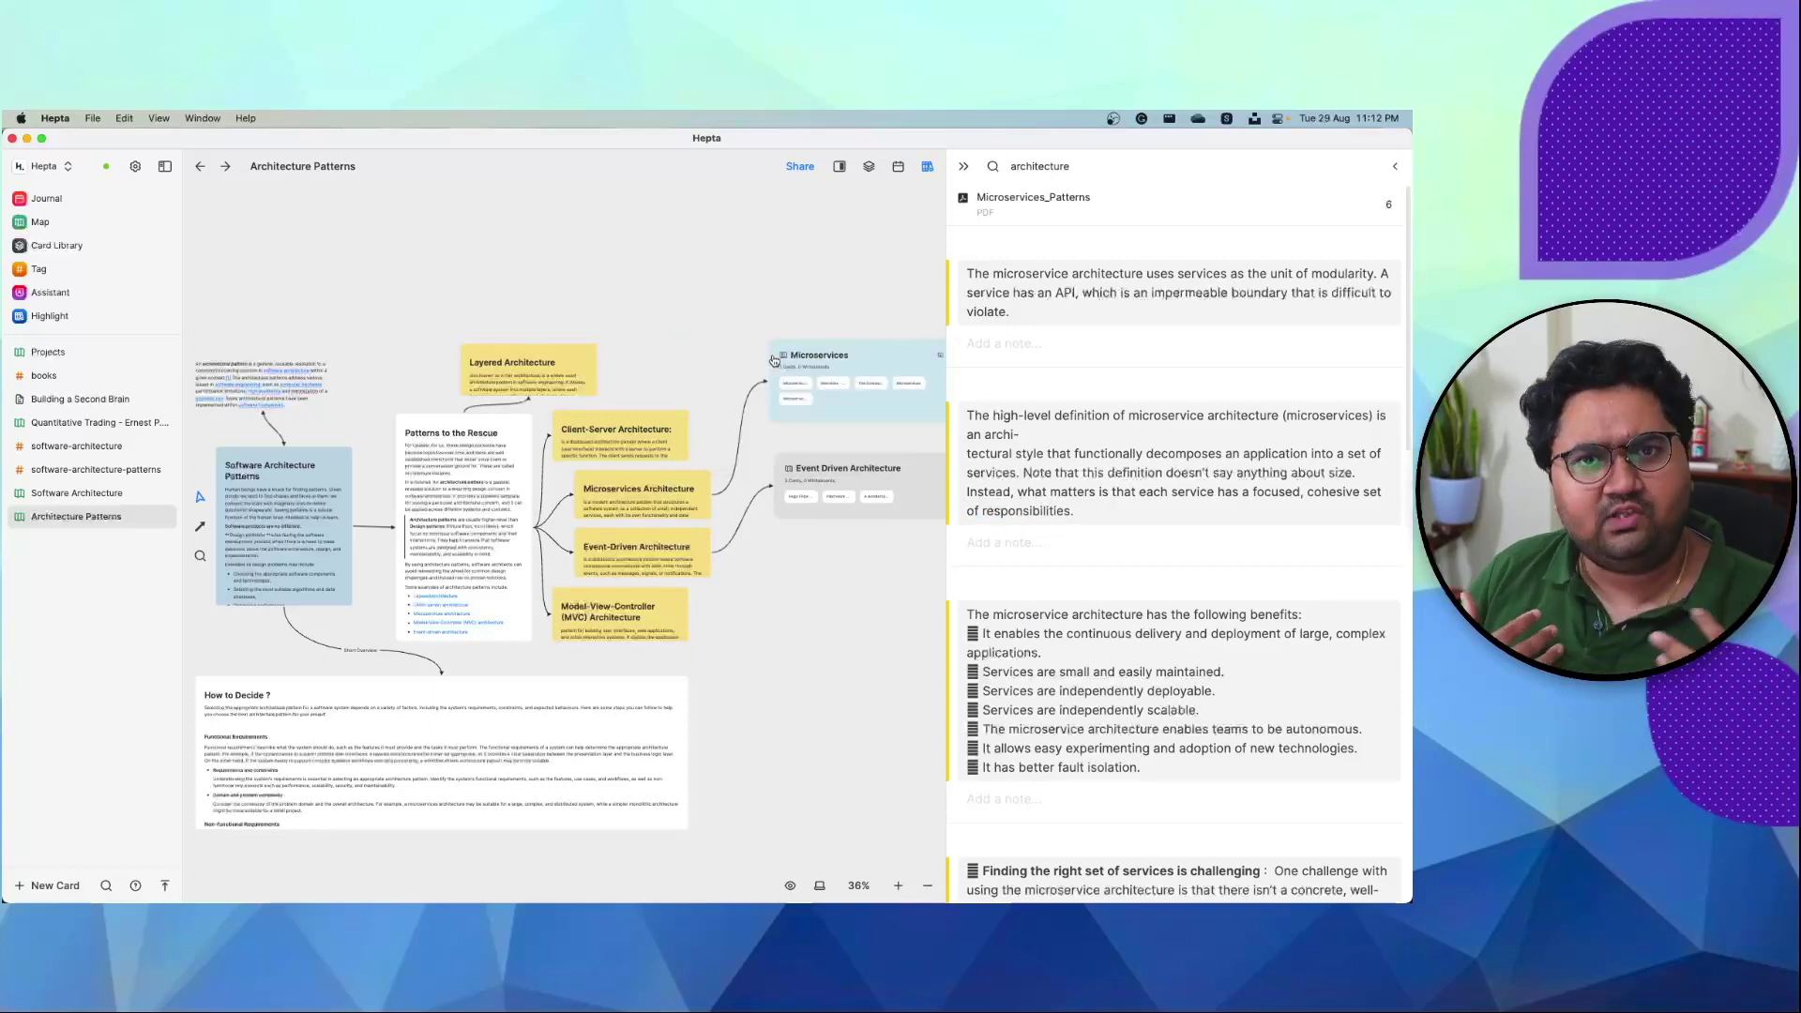
pyautogui.click(963, 166)
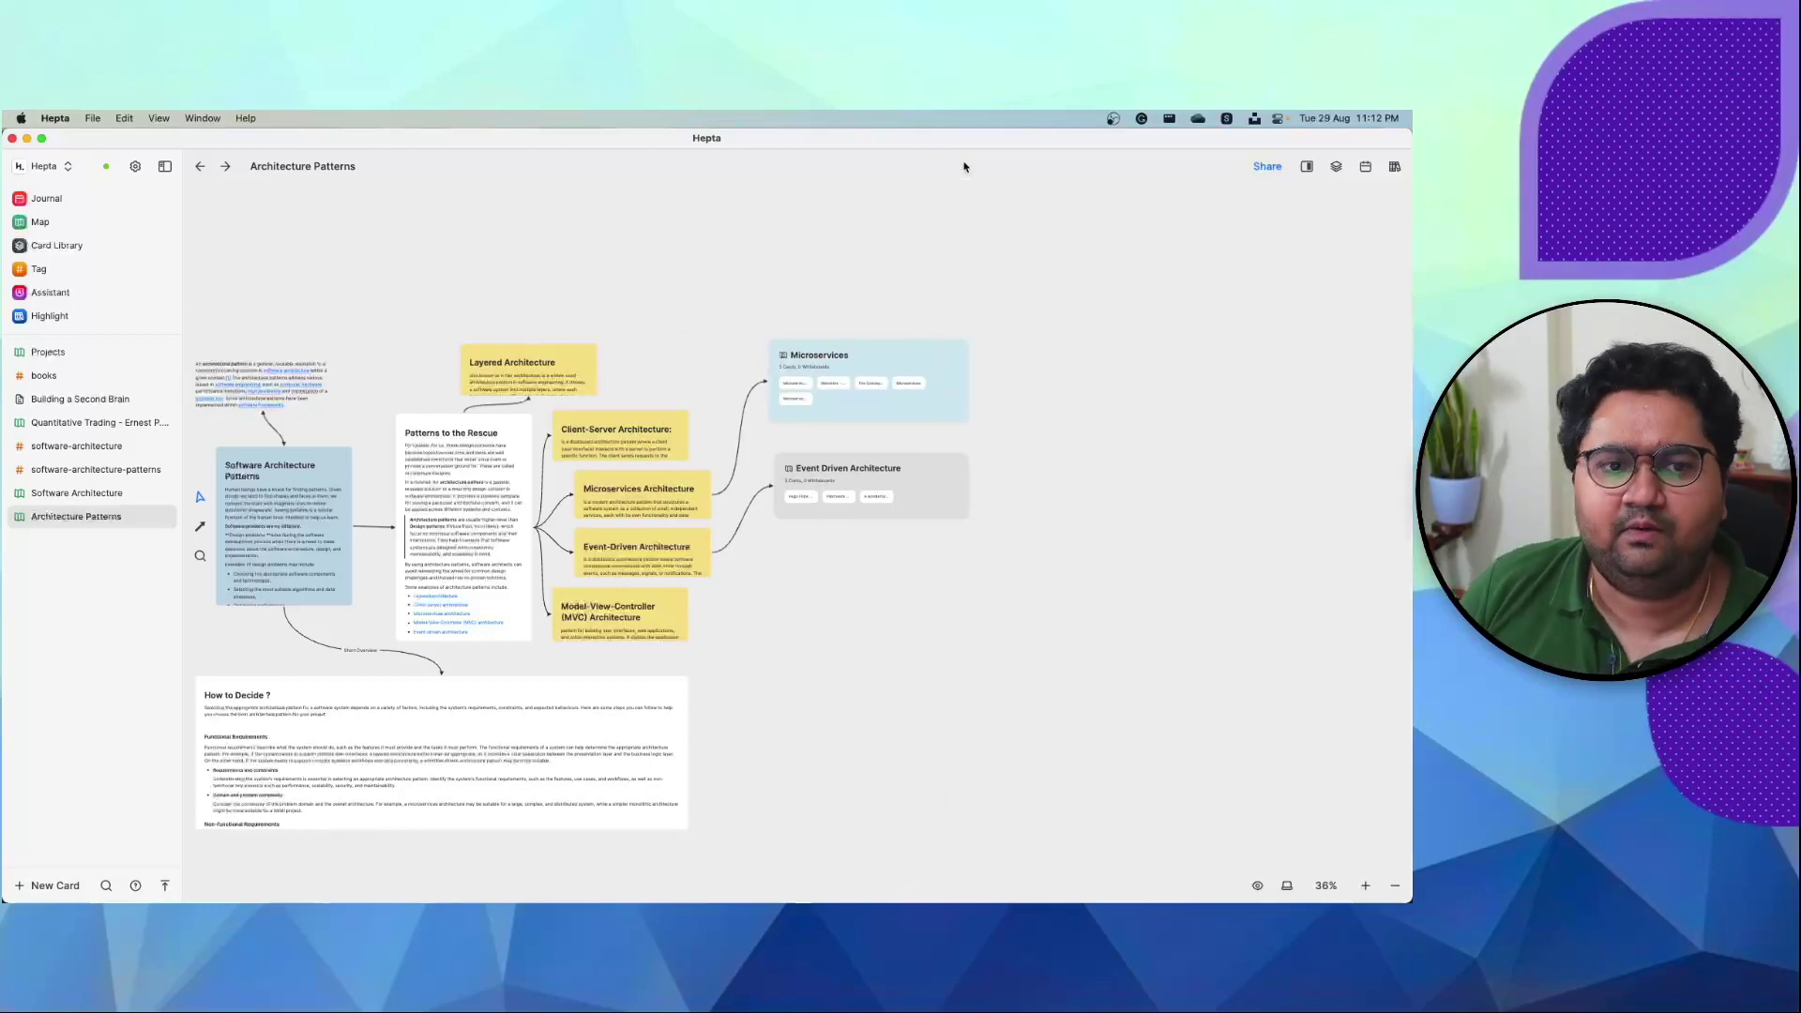
# - Return to the Map, open the Card Library, and look through all of its cards
pyautogui.click(98, 230)
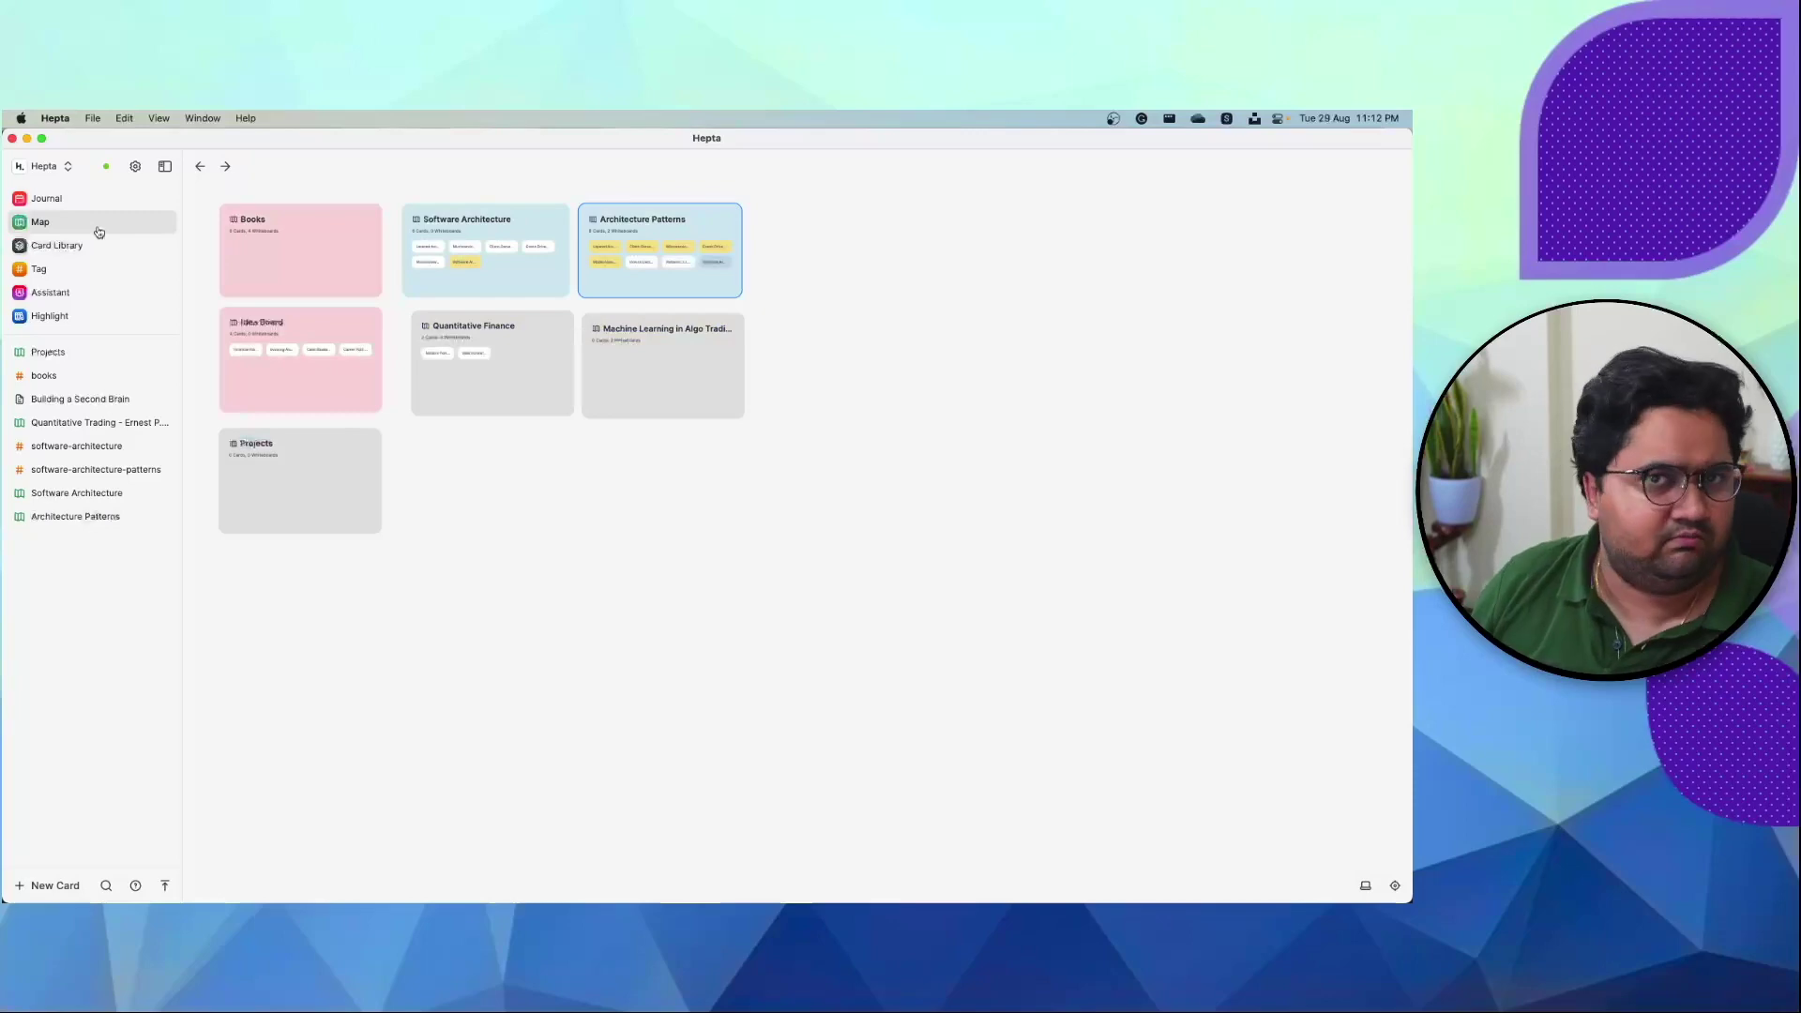
pyautogui.click(75, 246)
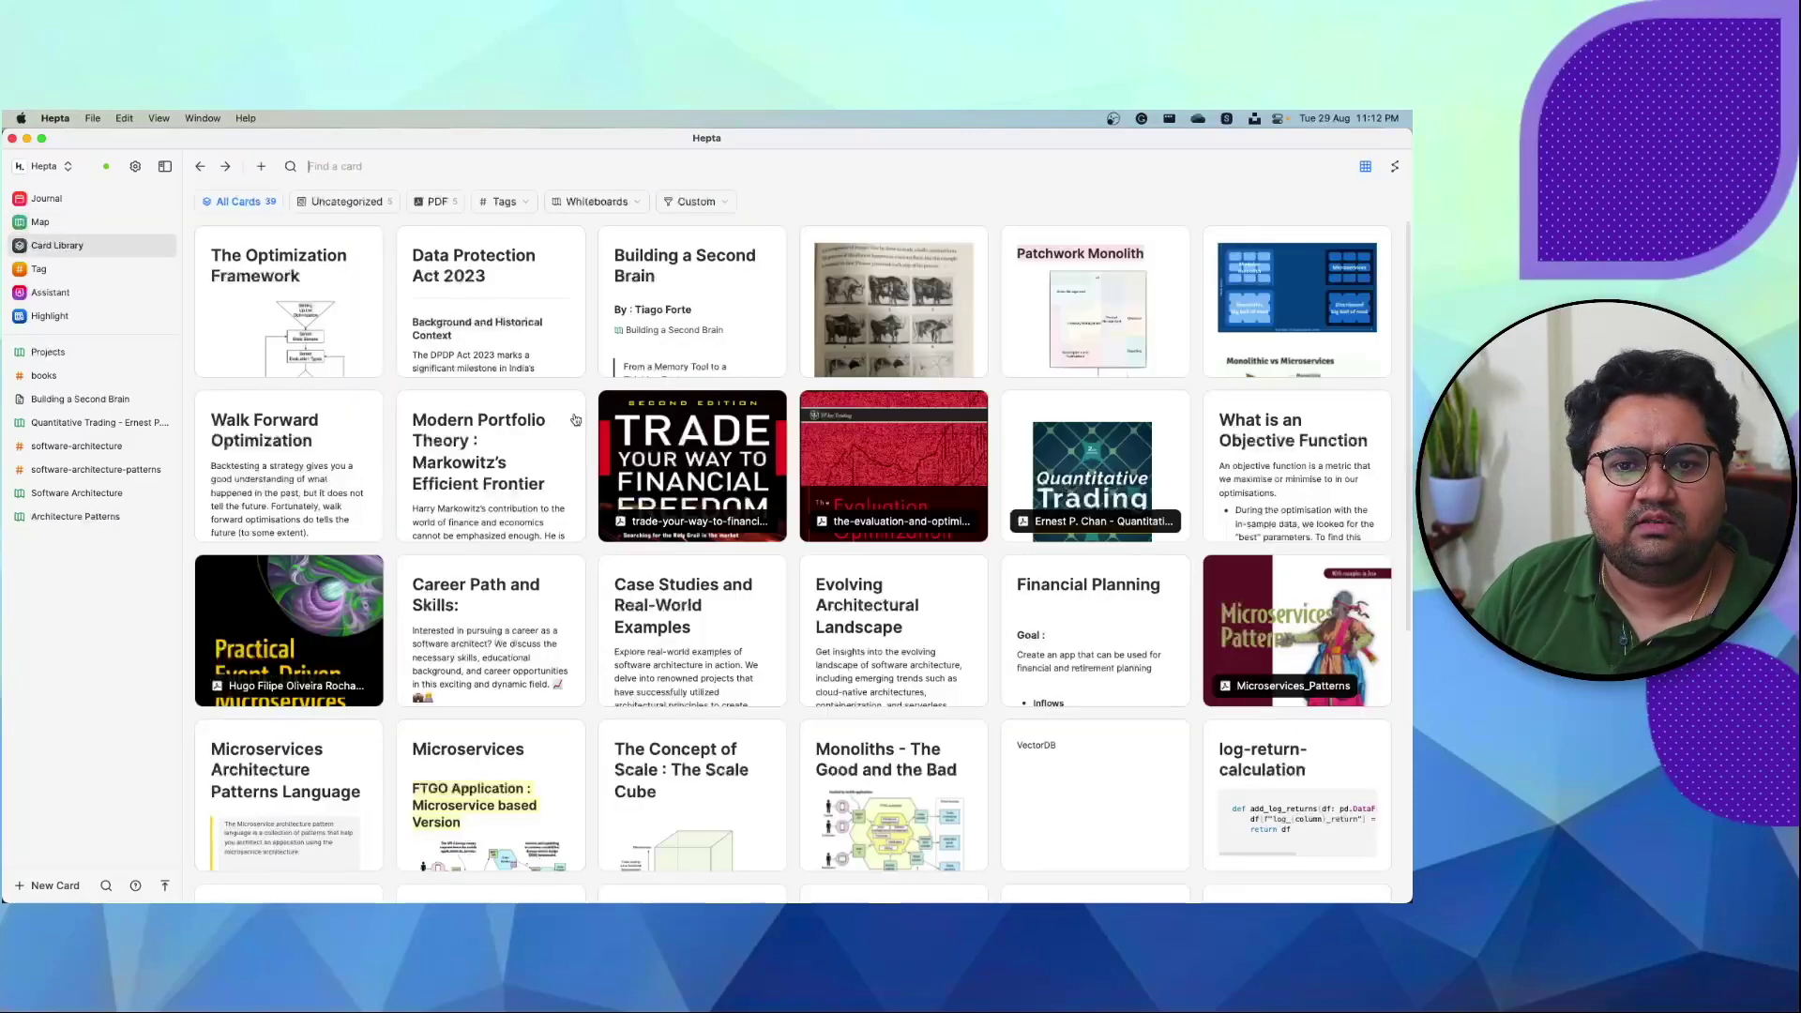
pyautogui.scroll(-5, 721, 601)
pyautogui.scroll(-2, 721, 601)
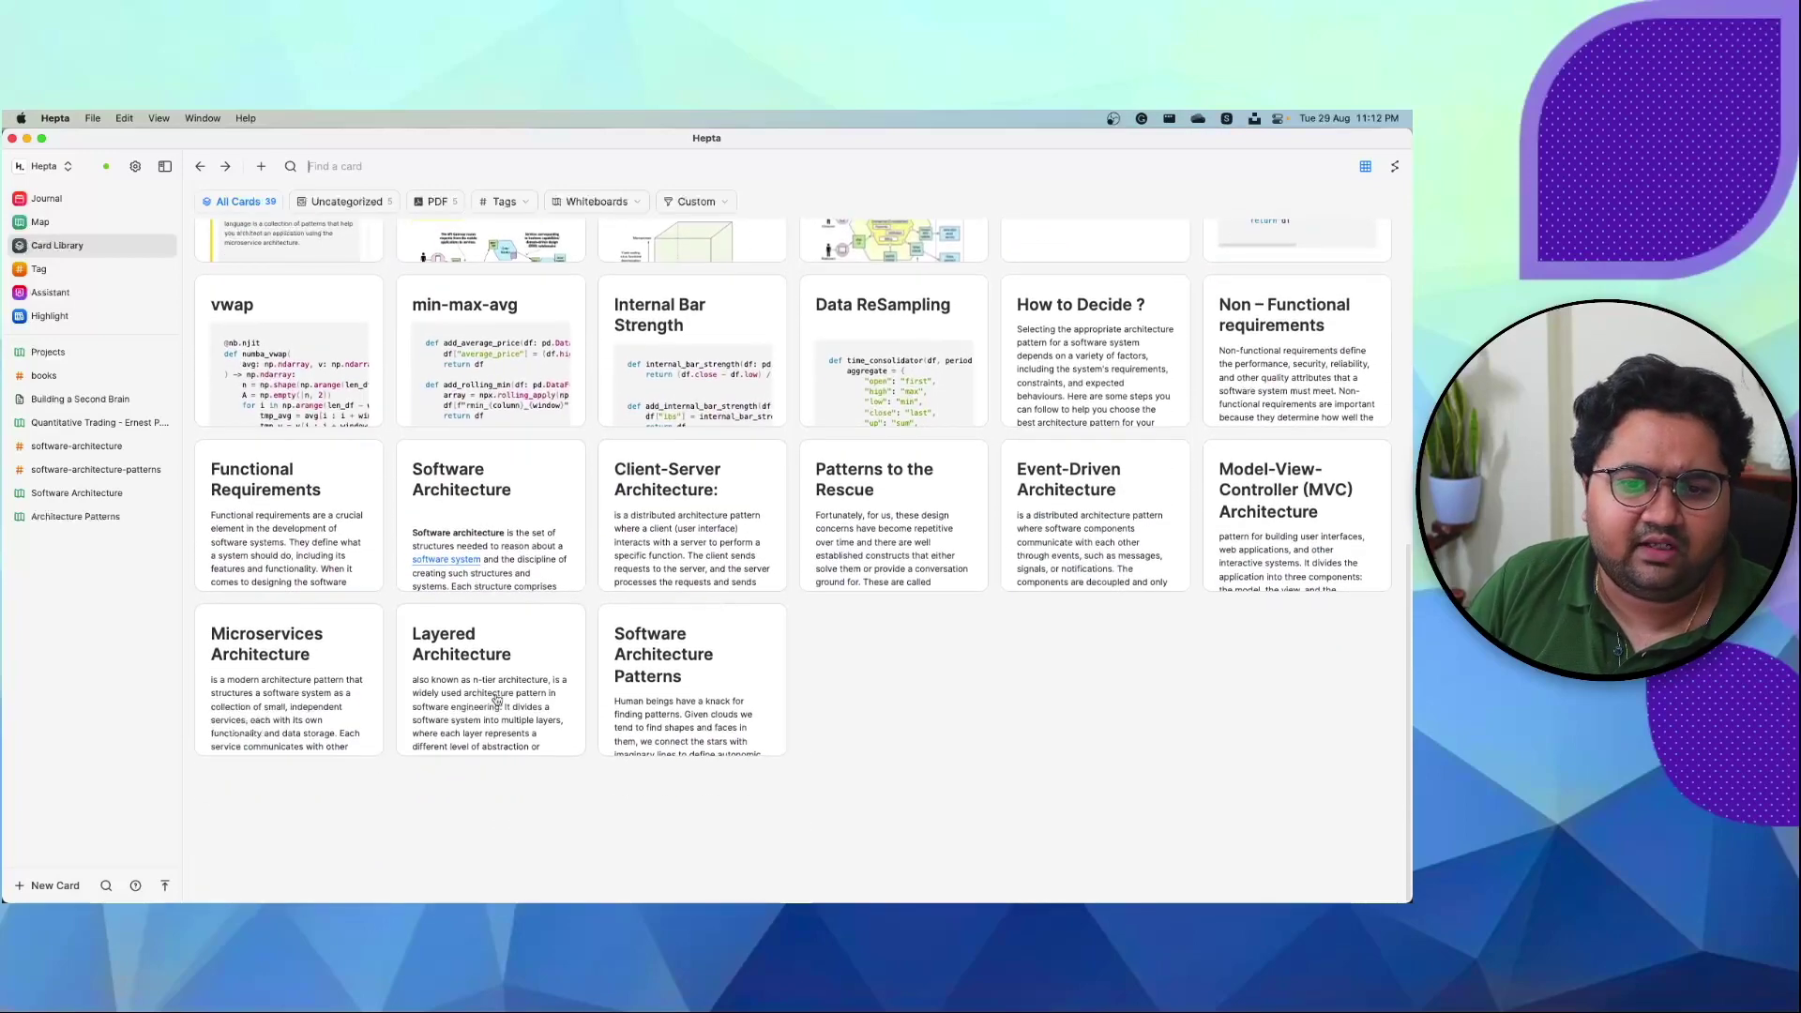
# - Open the min-max-avg card from the library and examine its Python code, journal mention and linked whiteboard
pyautogui.click(498, 314)
pyautogui.scroll(-1, 570, 533)
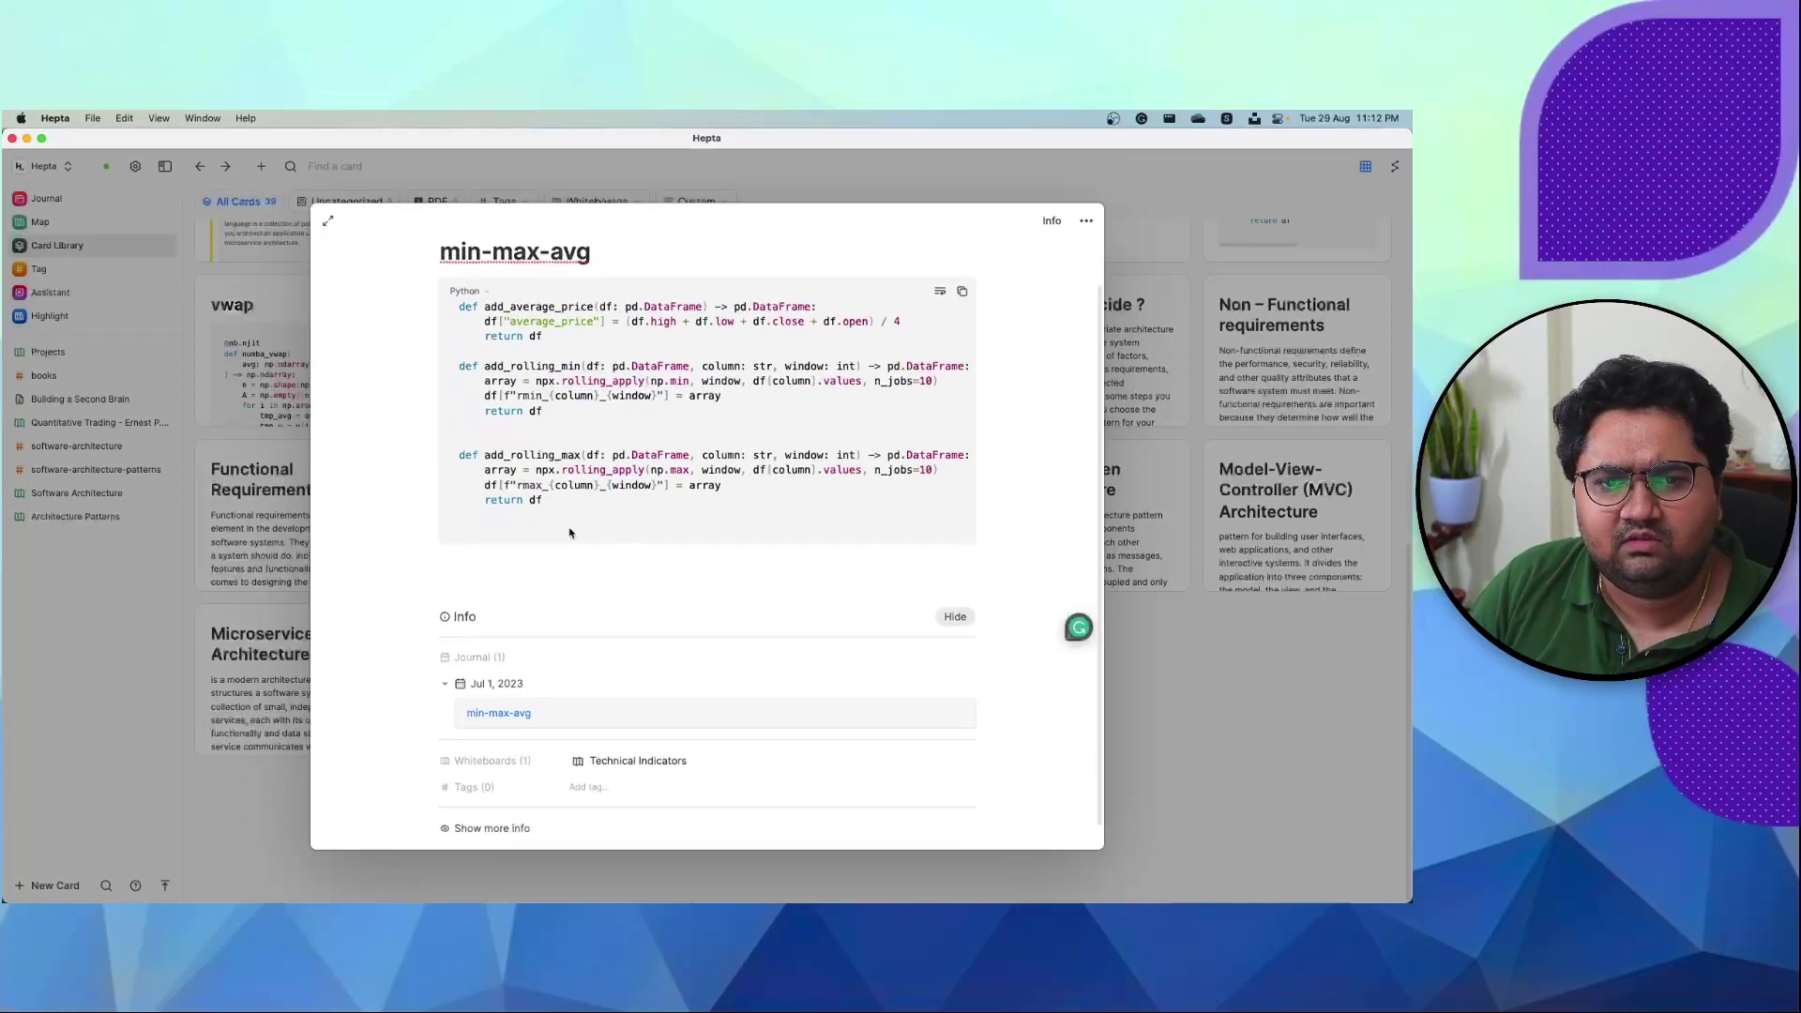
pyautogui.click(525, 385)
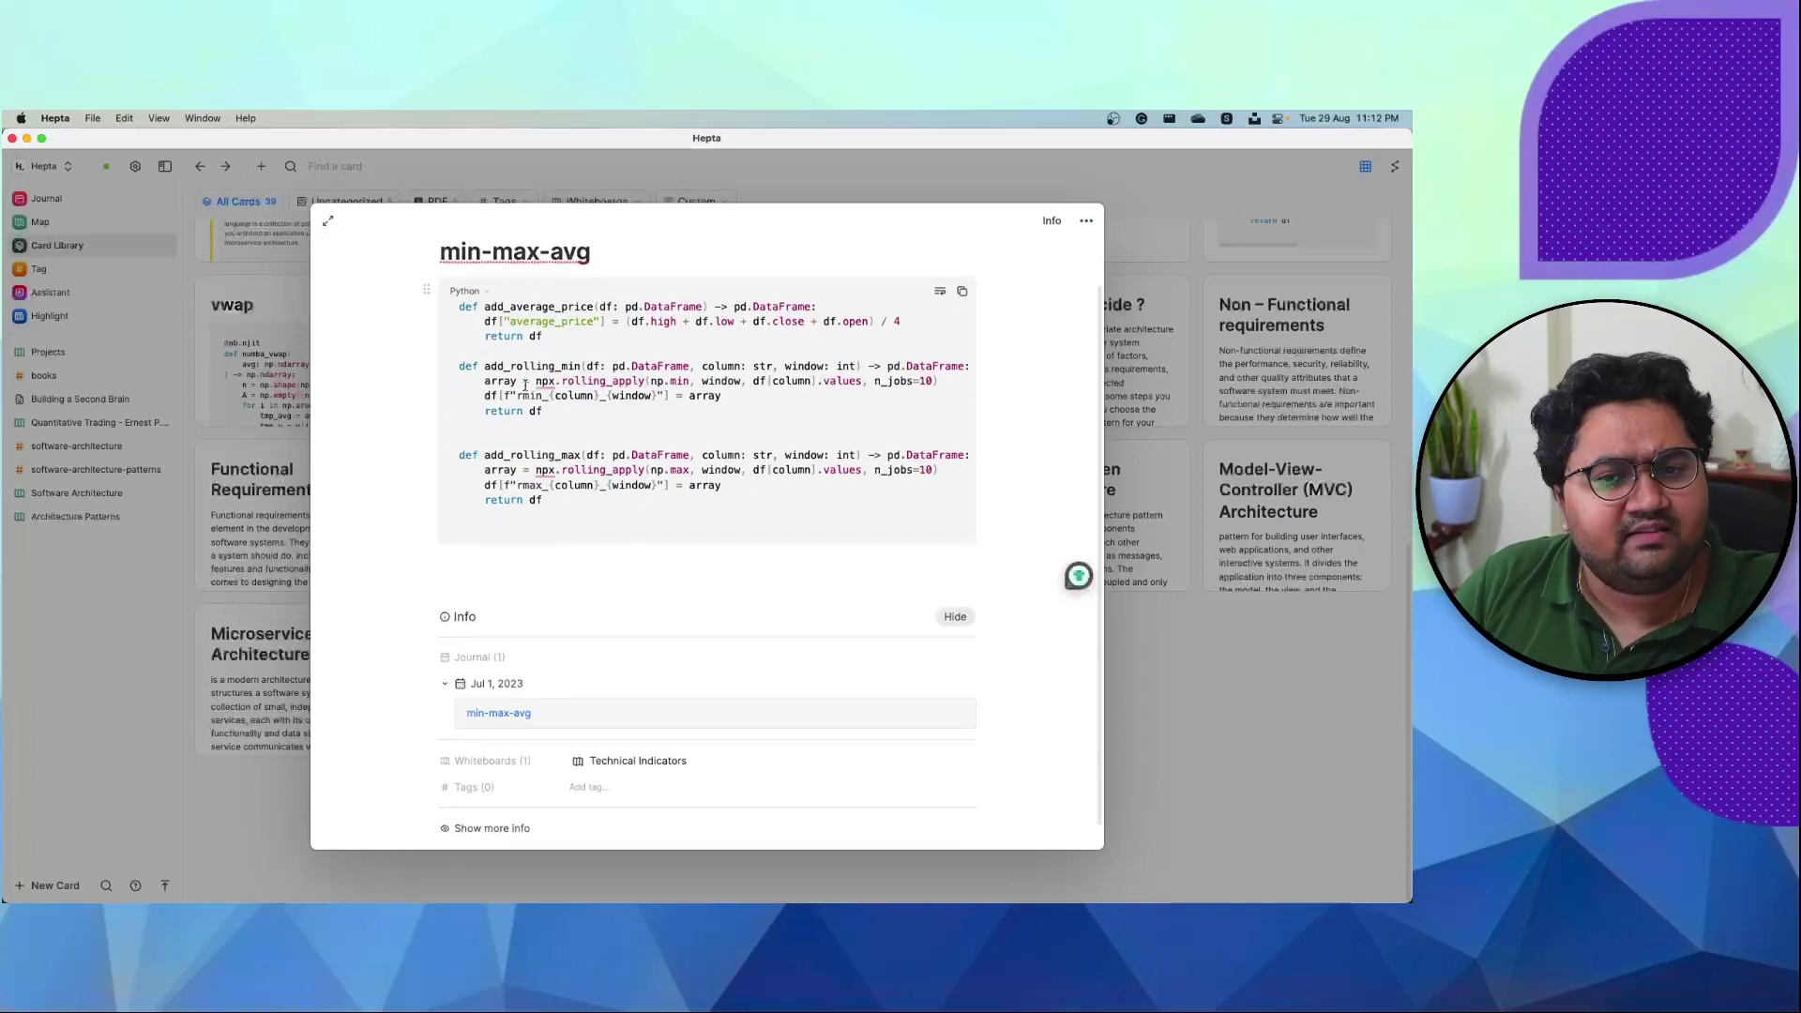
pyautogui.scroll(1, 500, 639)
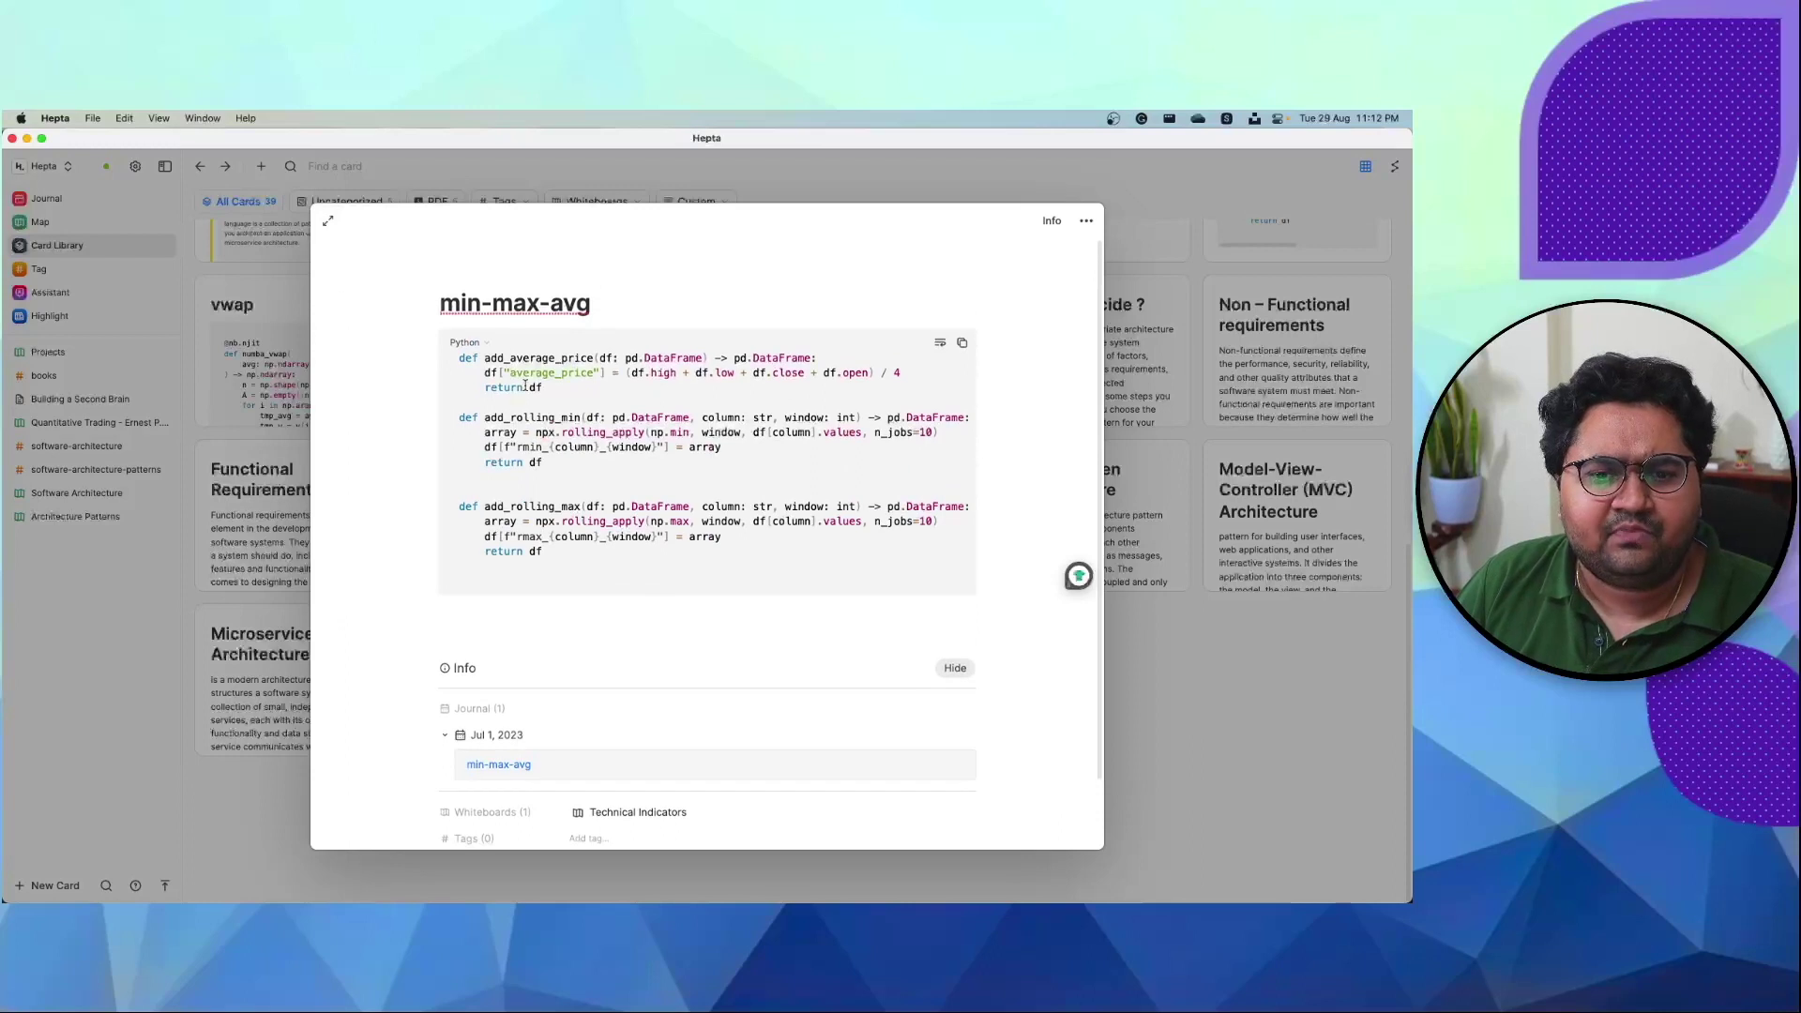
# - Bring up the list of insertable blocks below the min-max-avg card's code, dismiss it without inserting anything, and close the card
pyautogui.click(499, 638)
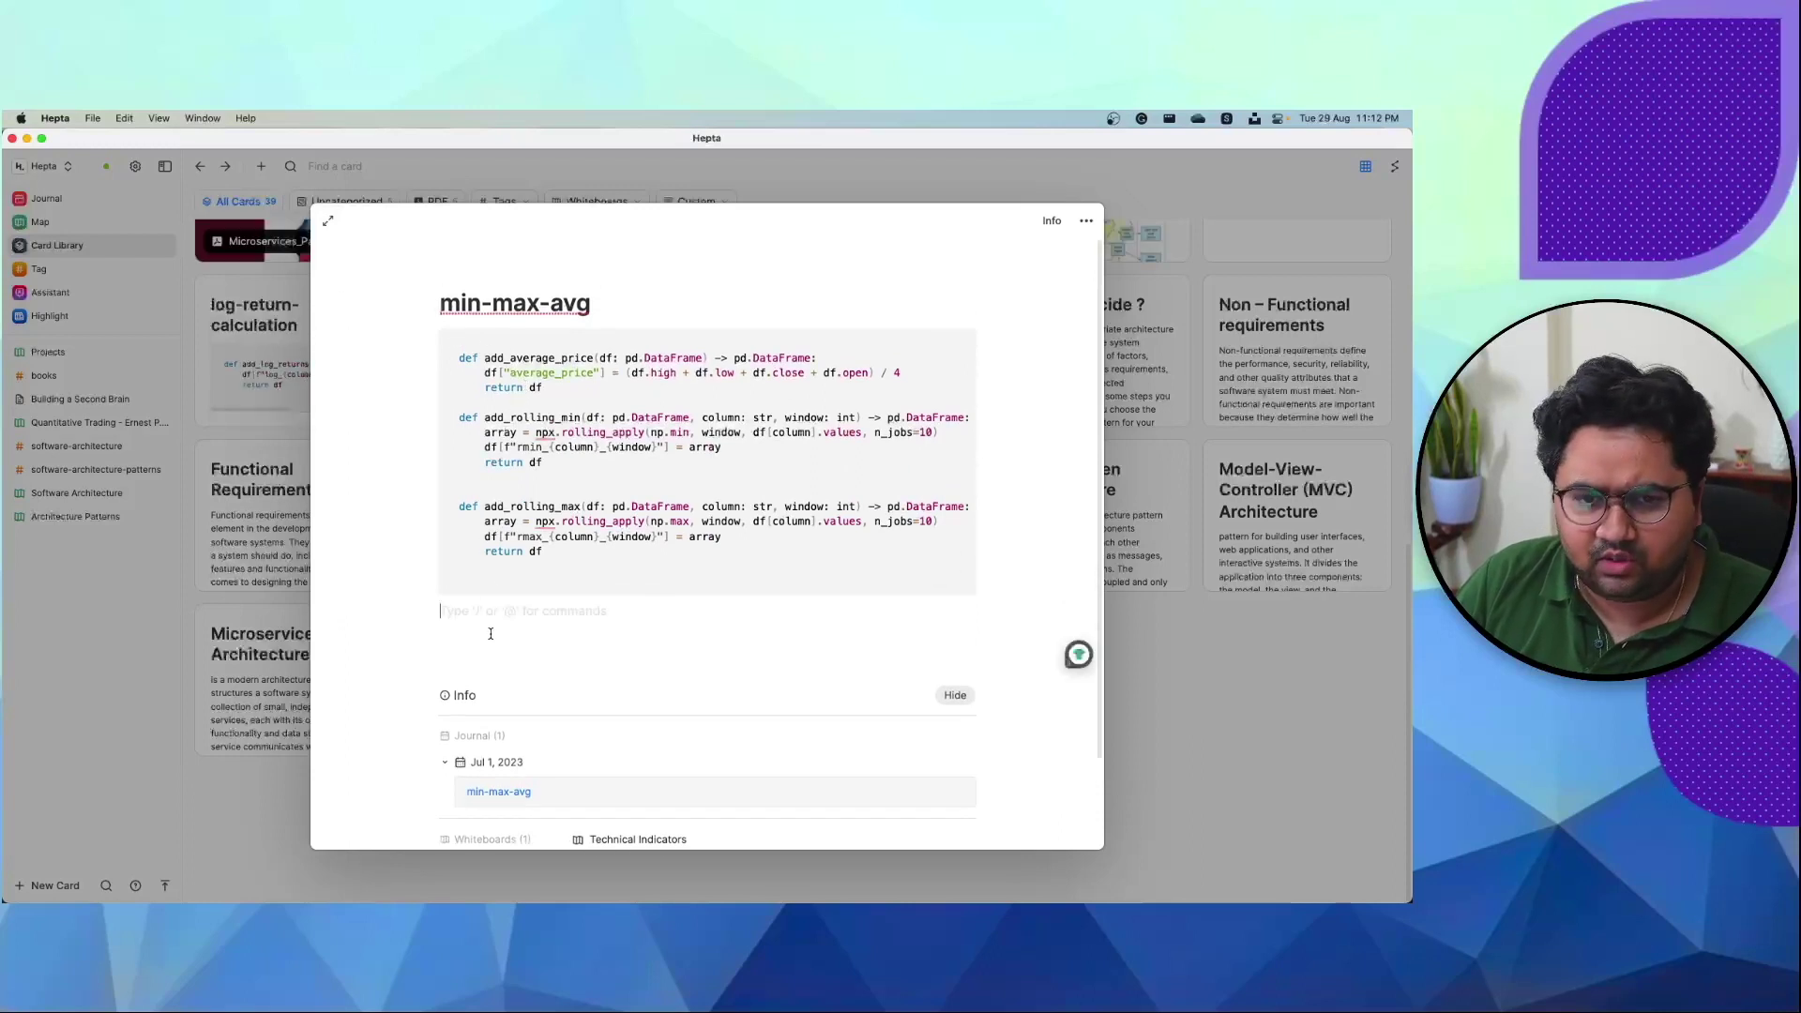
pyautogui.write('/')
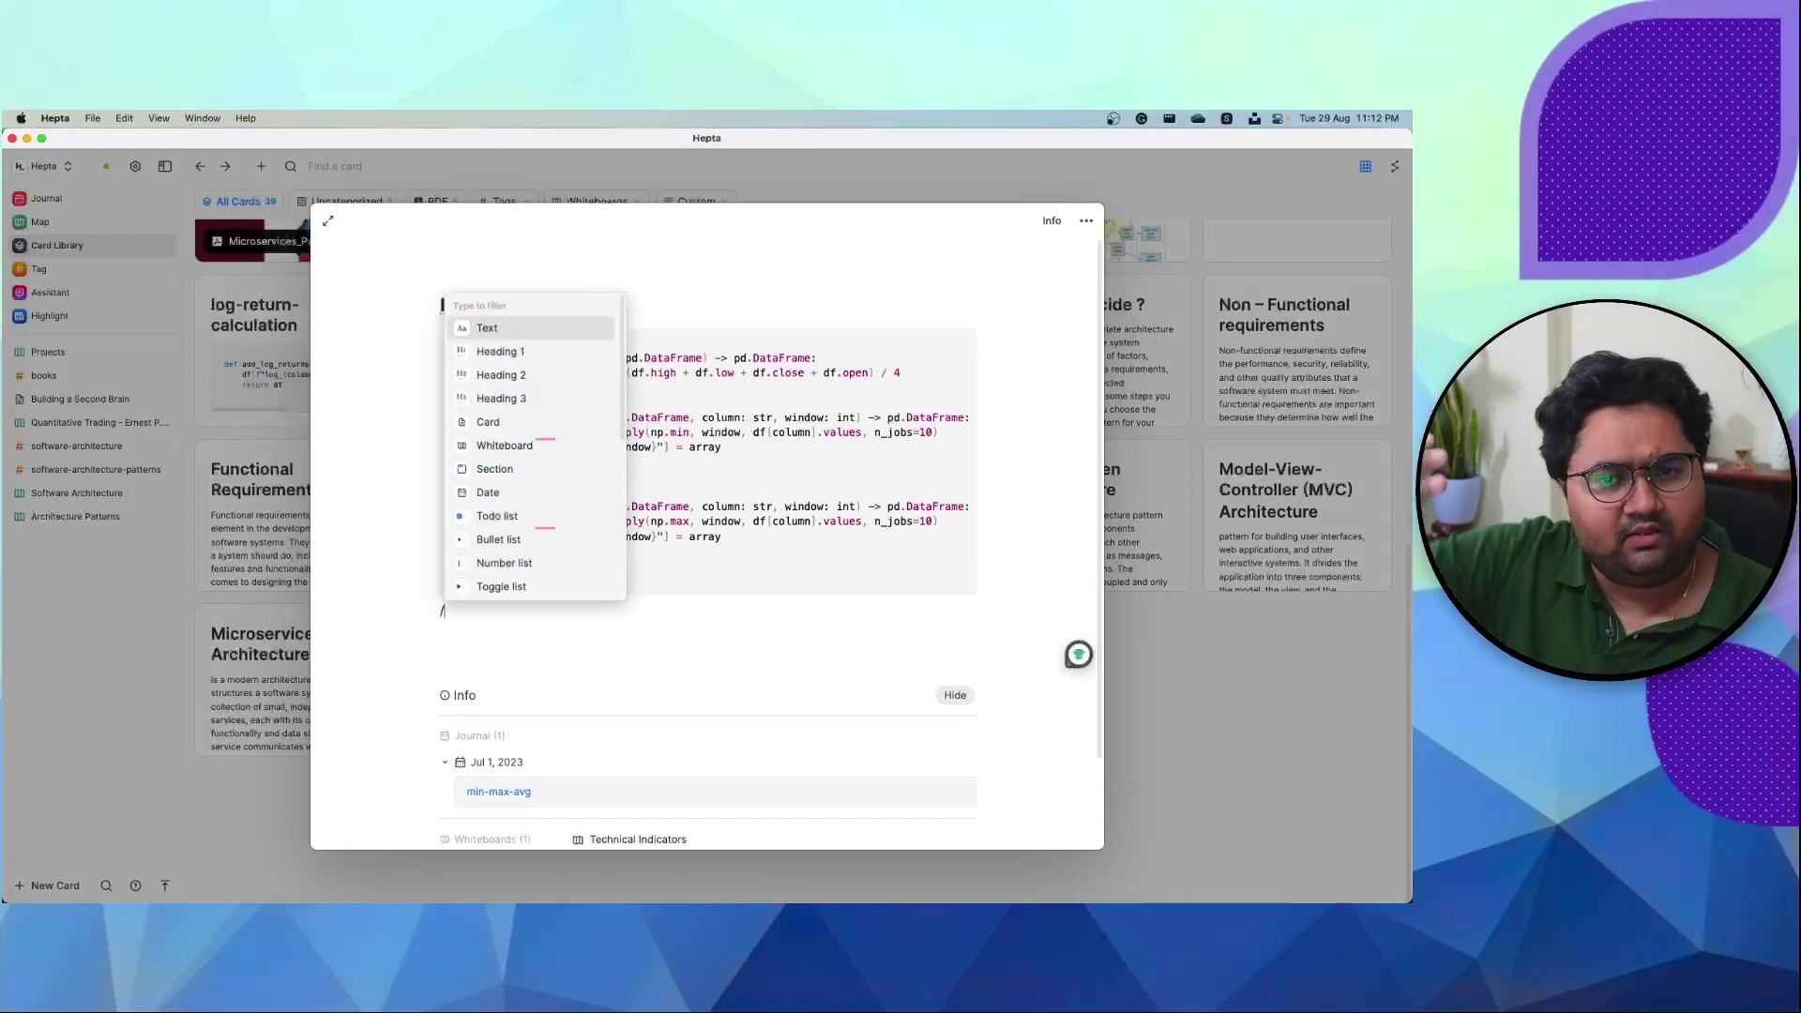
pyautogui.press('Escape')
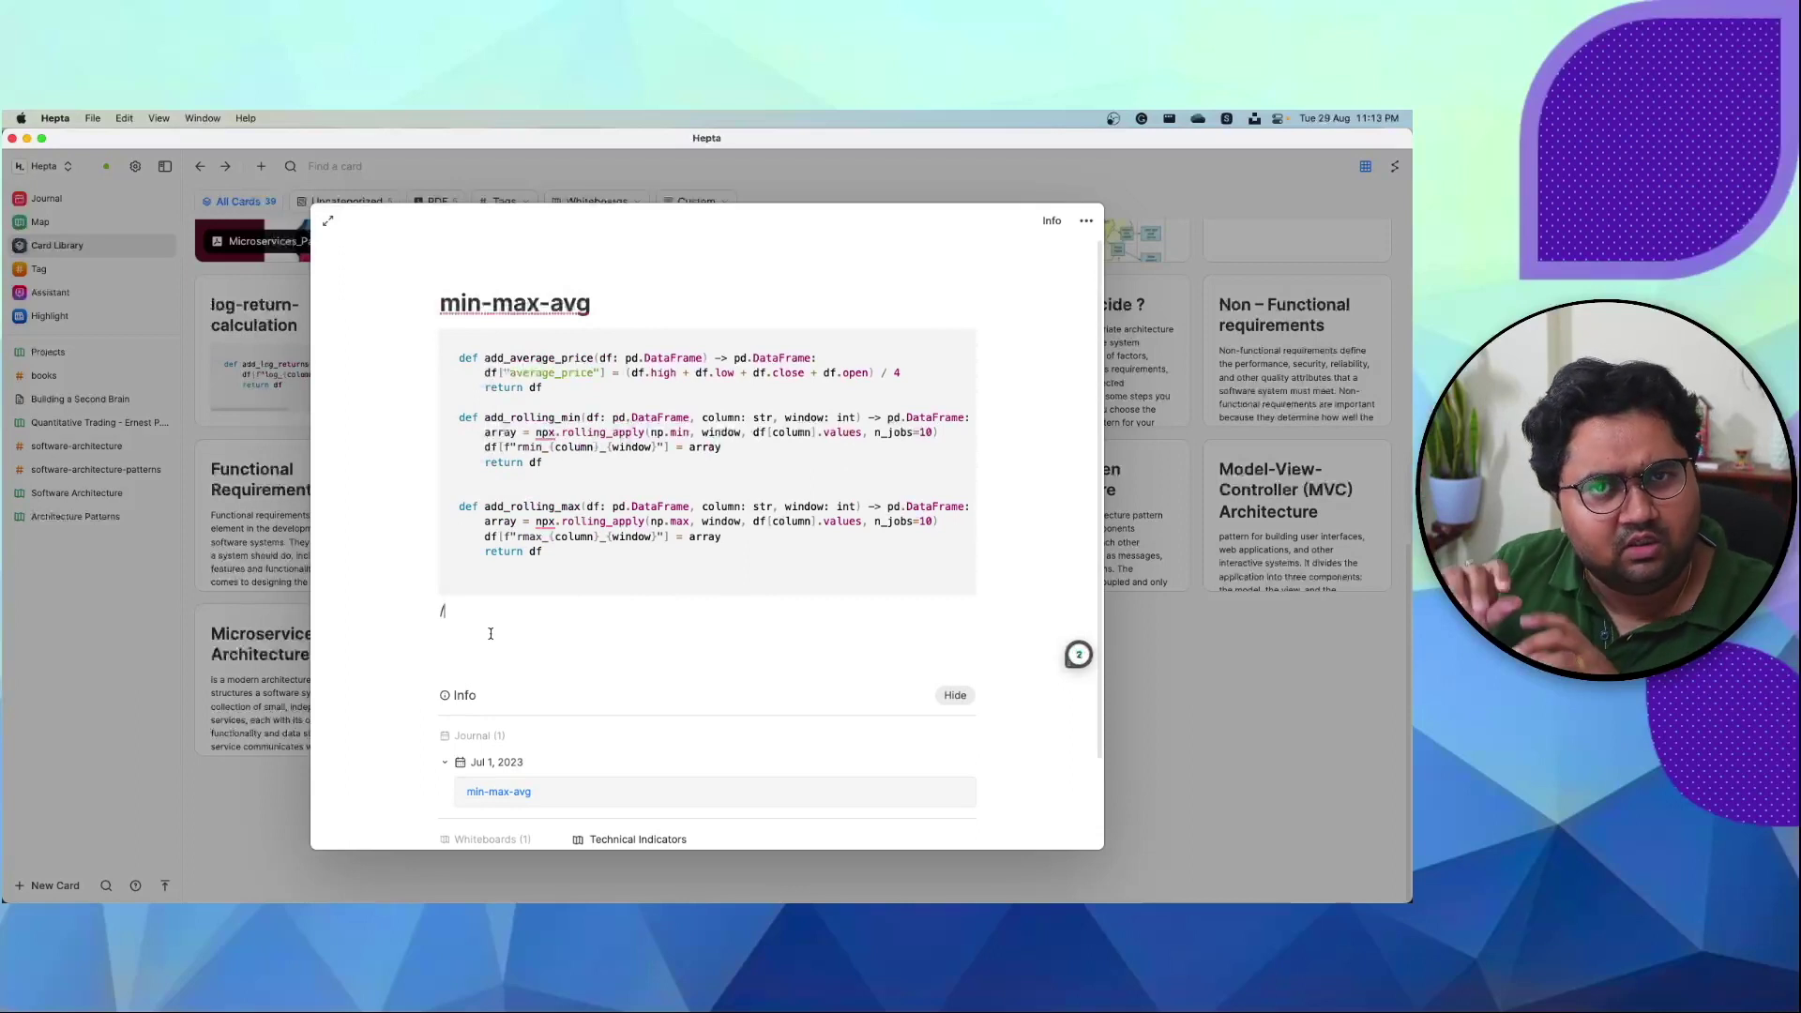
pyautogui.press('BackSpace')
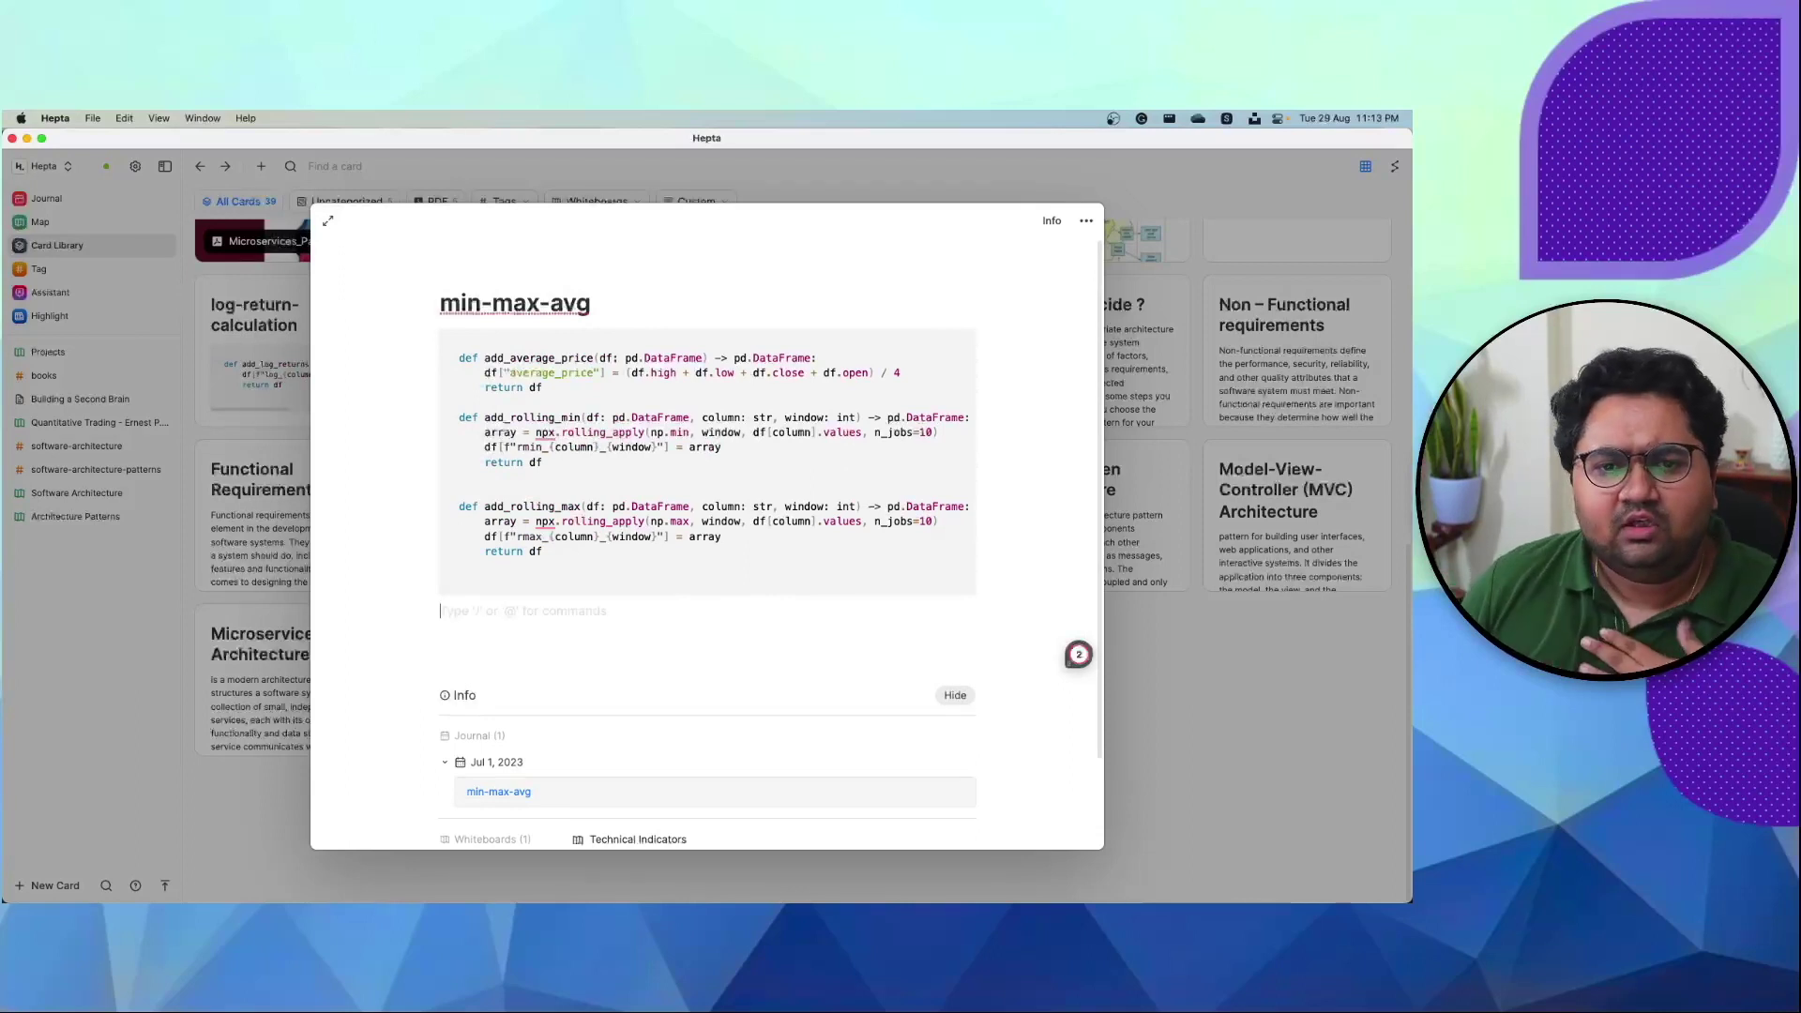
pyautogui.click(596, 388)
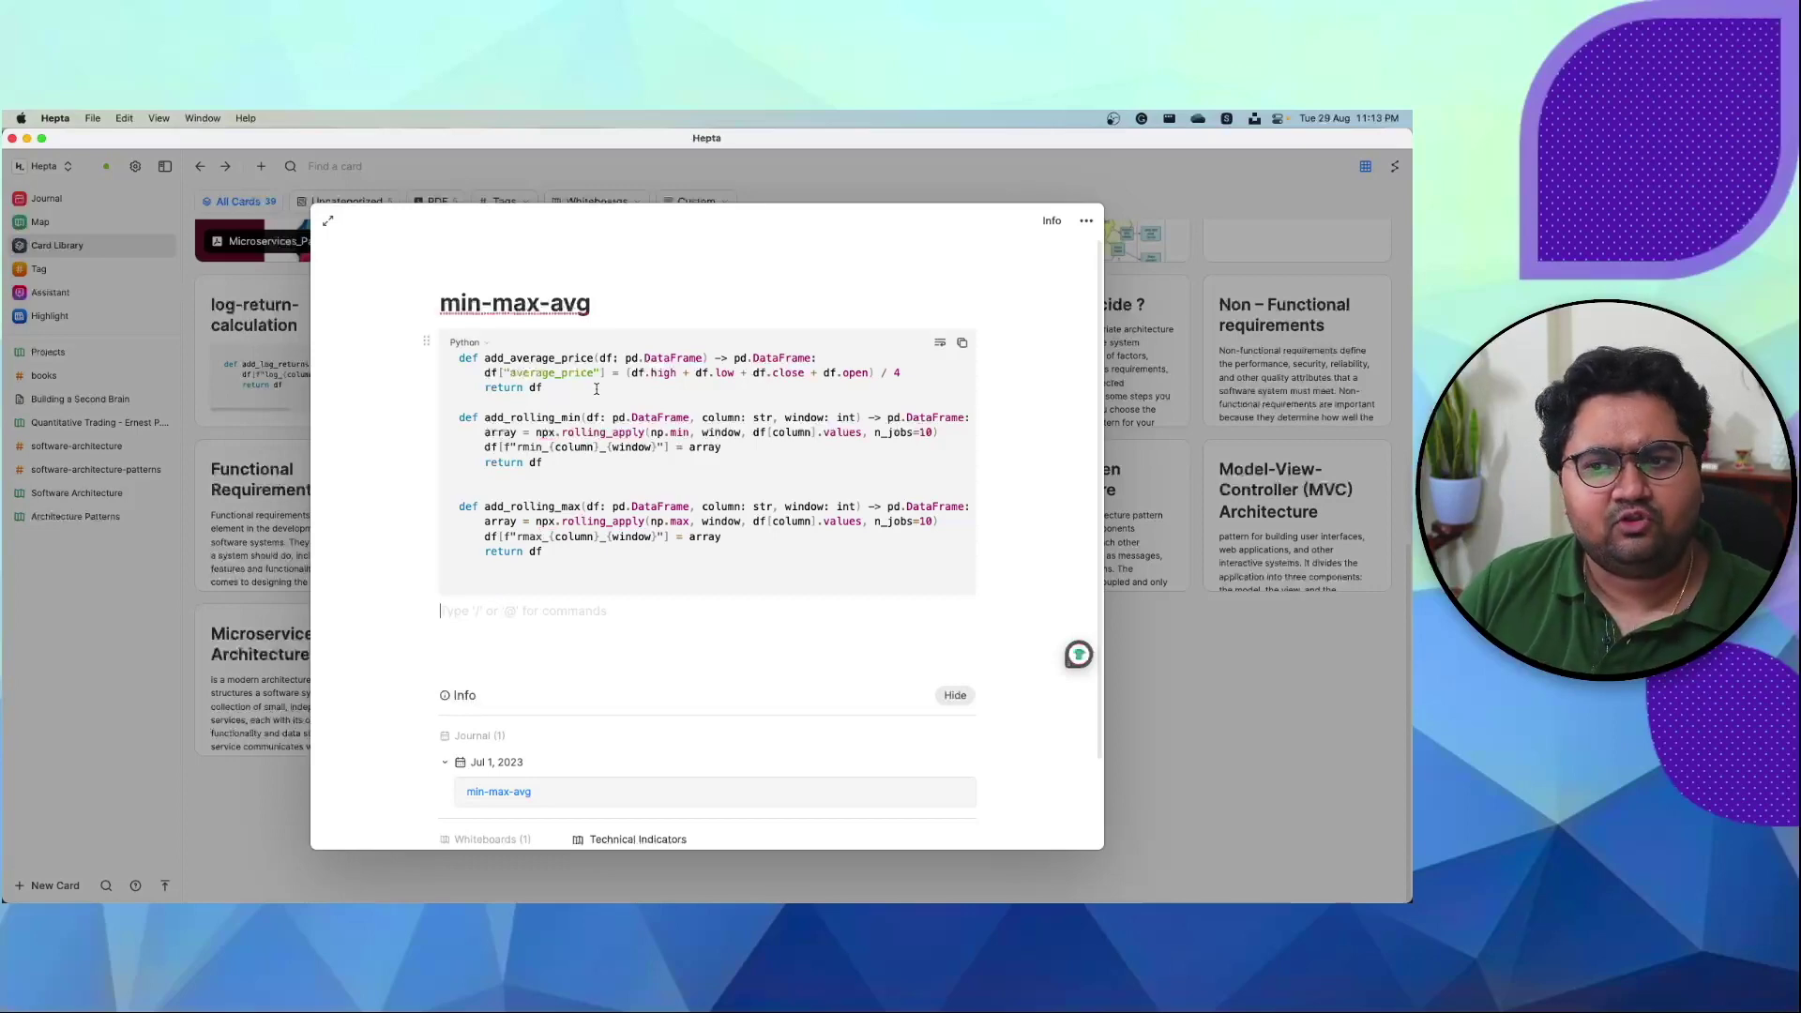
pyautogui.click(1129, 684)
# - Open the Microservices card from the library and read through its FTGO application diagram and highlighted list of benefits
pyautogui.scroll(3, 906, 577)
pyautogui.scroll(3, 906, 577)
pyautogui.click(736, 485)
pyautogui.scroll(-5, 736, 485)
pyautogui.scroll(1, 736, 485)
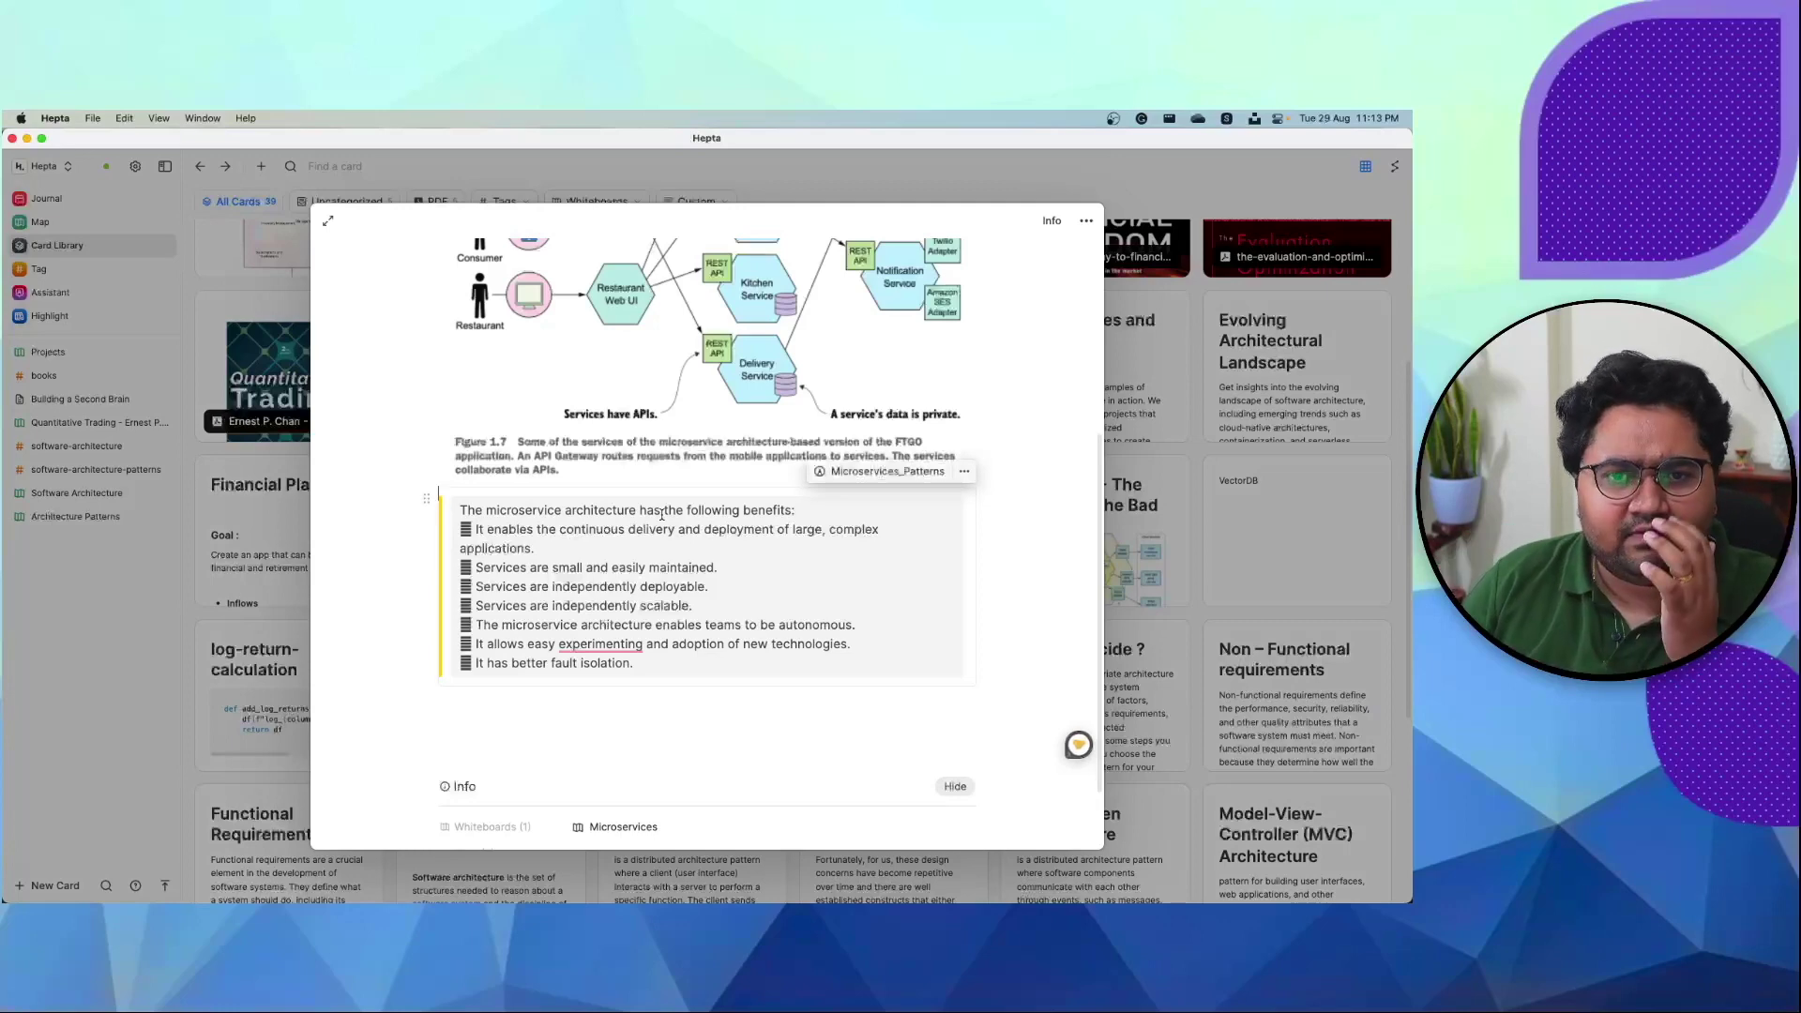
pyautogui.scroll(5, 661, 514)
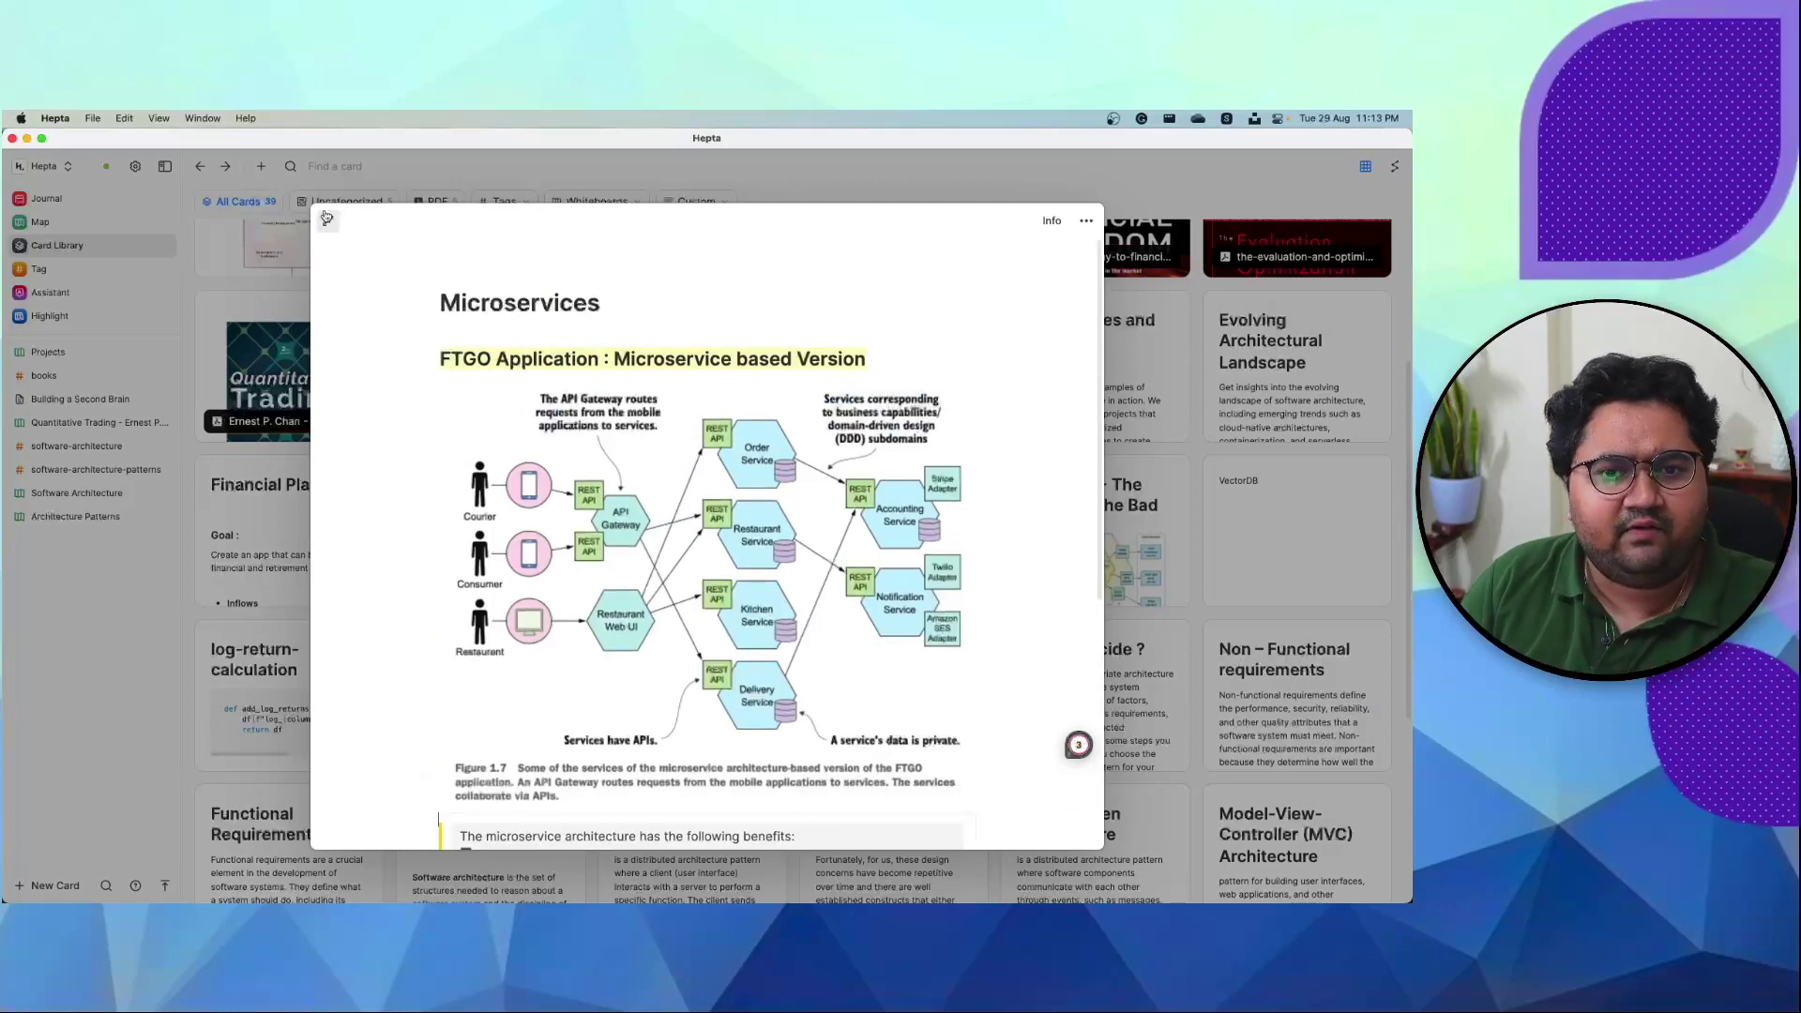
# - Expand the Microservices card to a full page and show the empty sidebar beside it
pyautogui.click(330, 216)
pyautogui.click(1396, 168)
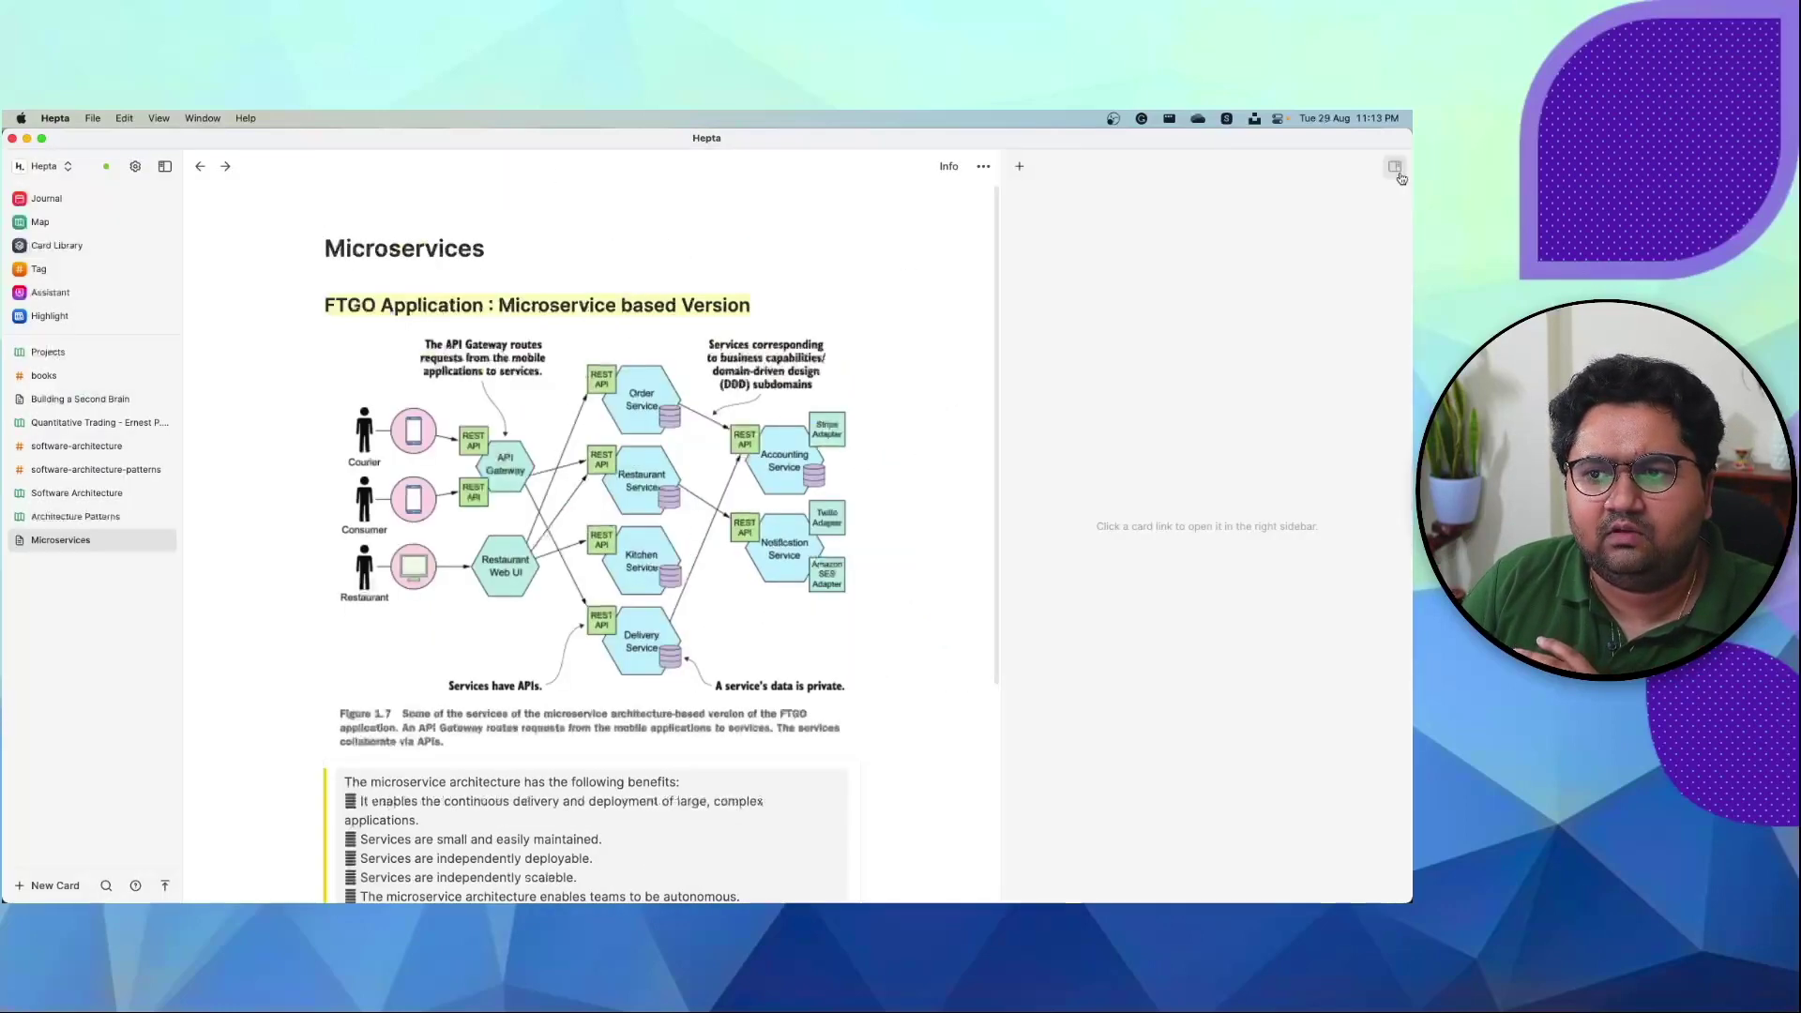
pyautogui.click(982, 166)
pyautogui.click(638, 282)
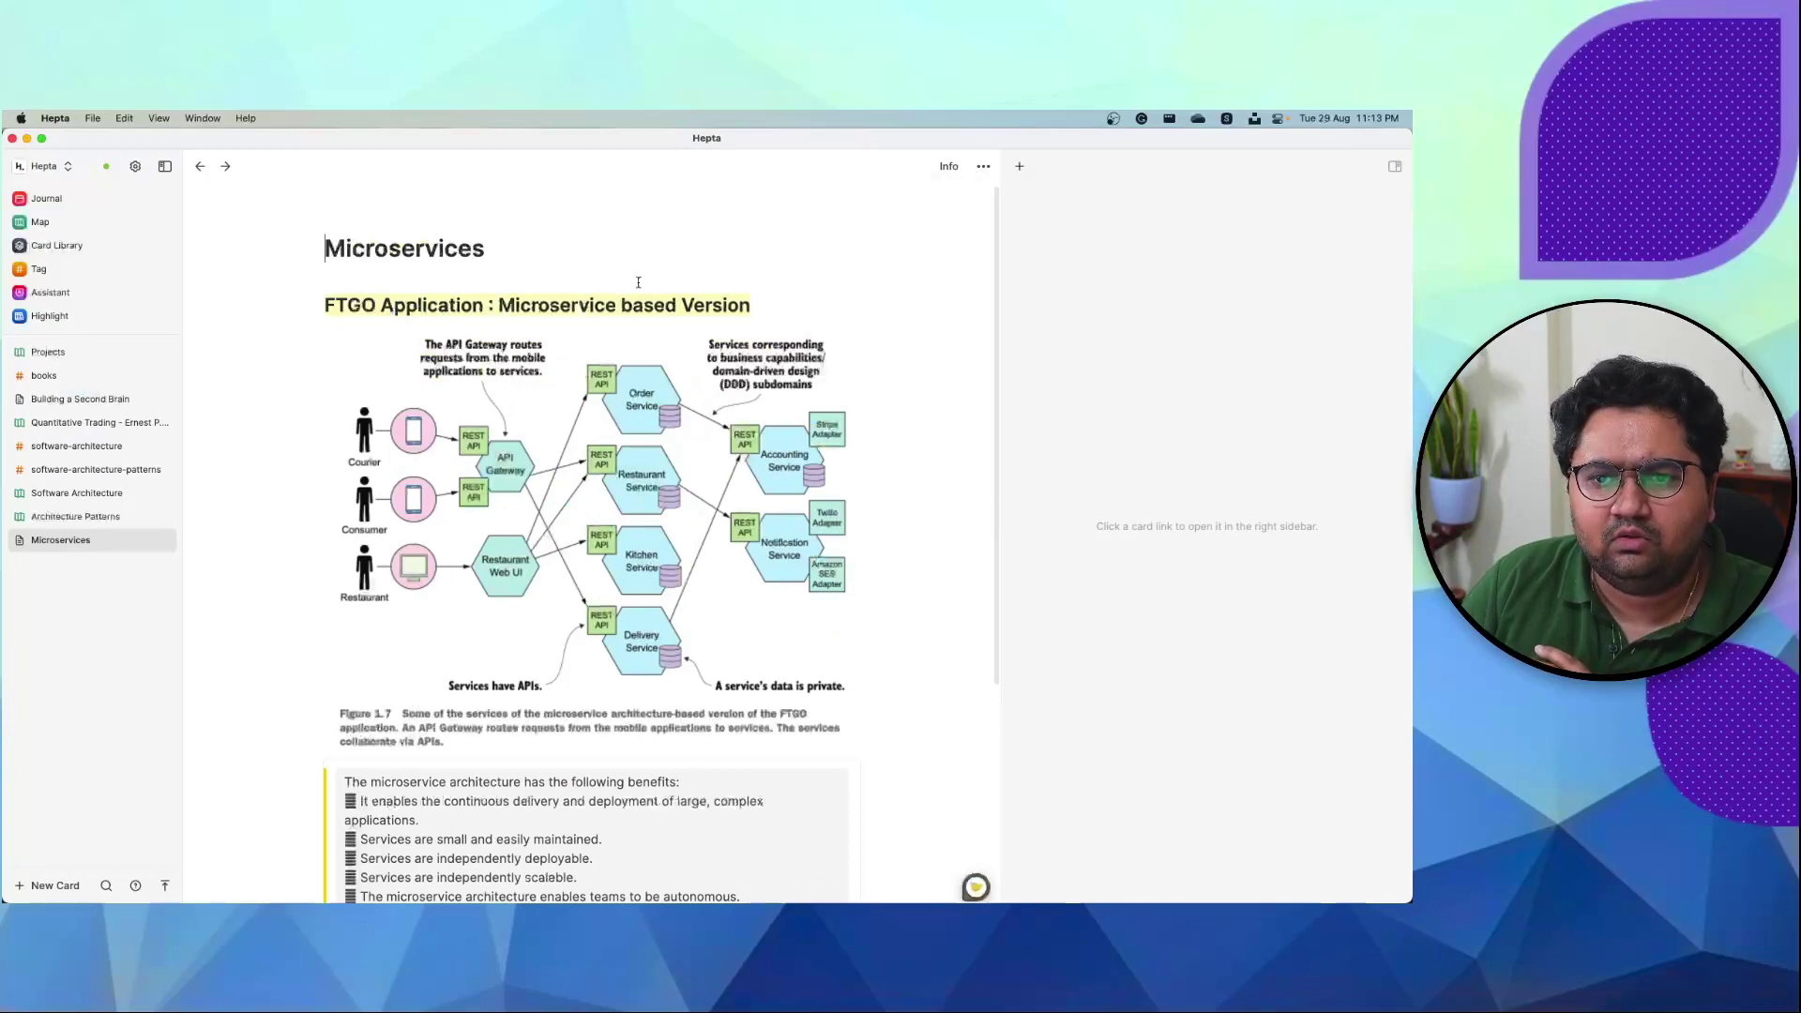
# - Return to the Card Library, filter its cards by the Event Driven Architecture whiteboard, and look at the other whiteboards available as filters
pyautogui.click(54, 252)
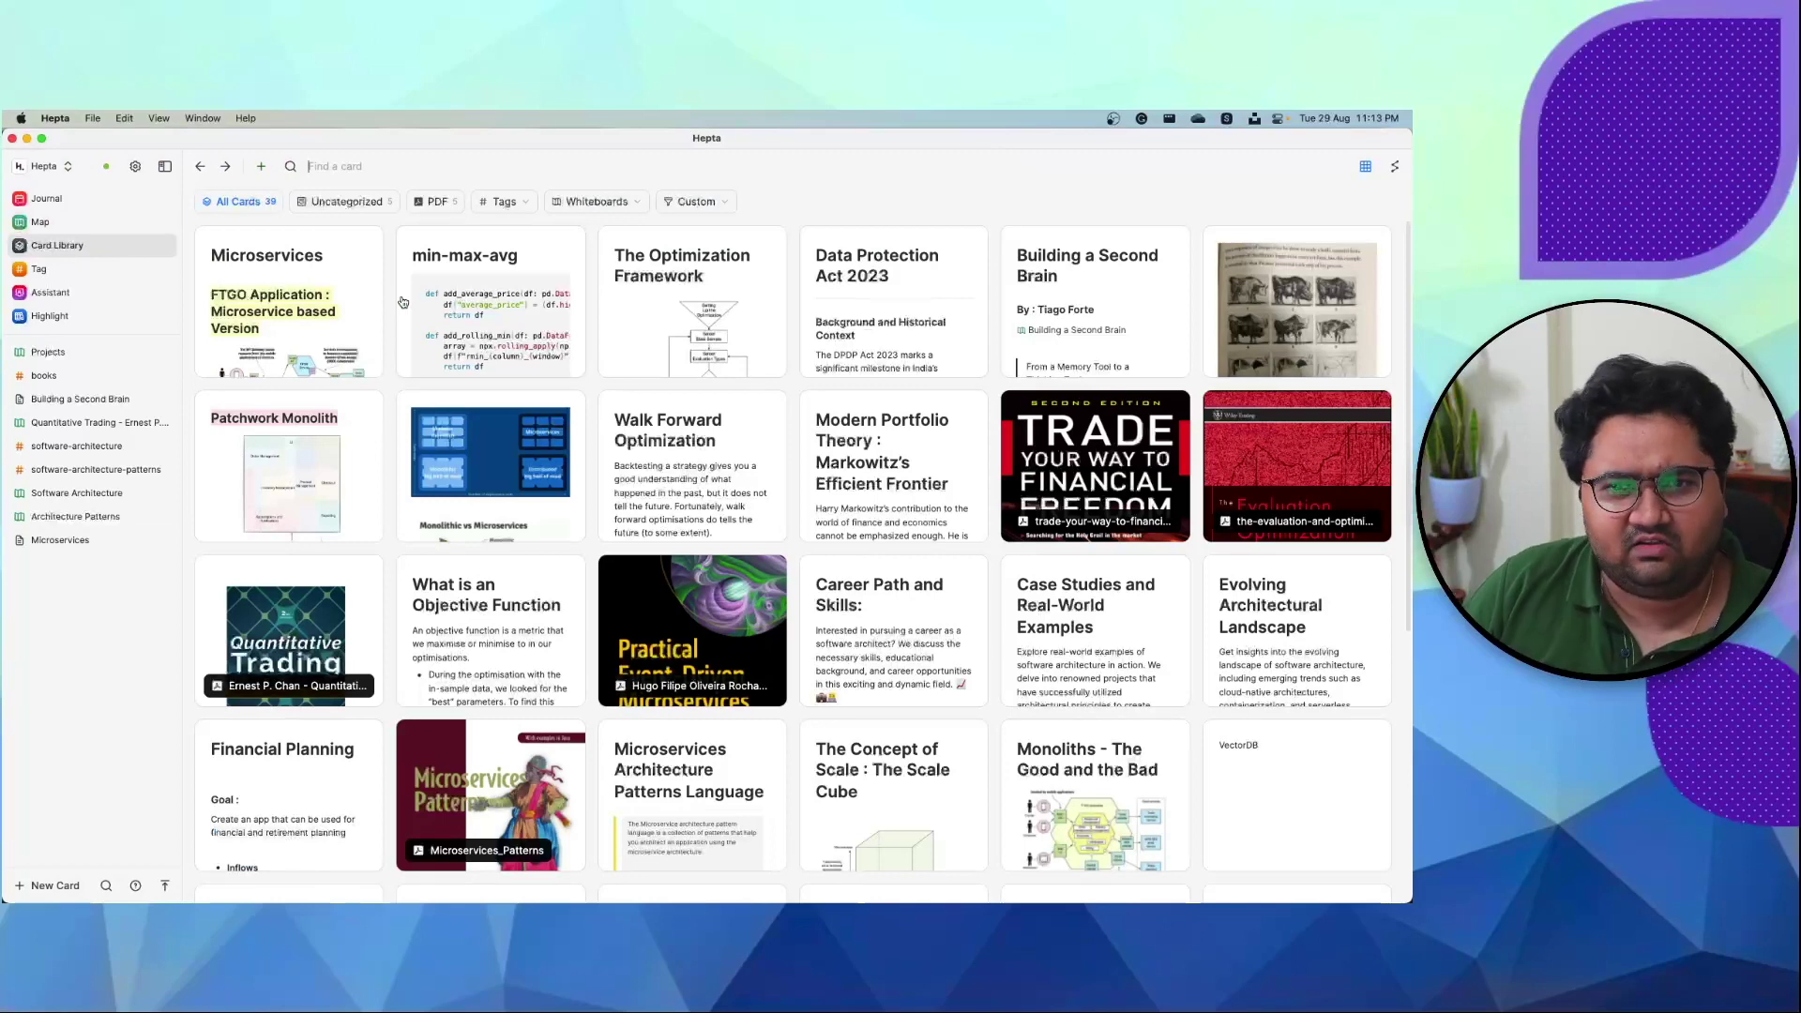
pyautogui.click(596, 202)
pyautogui.click(601, 323)
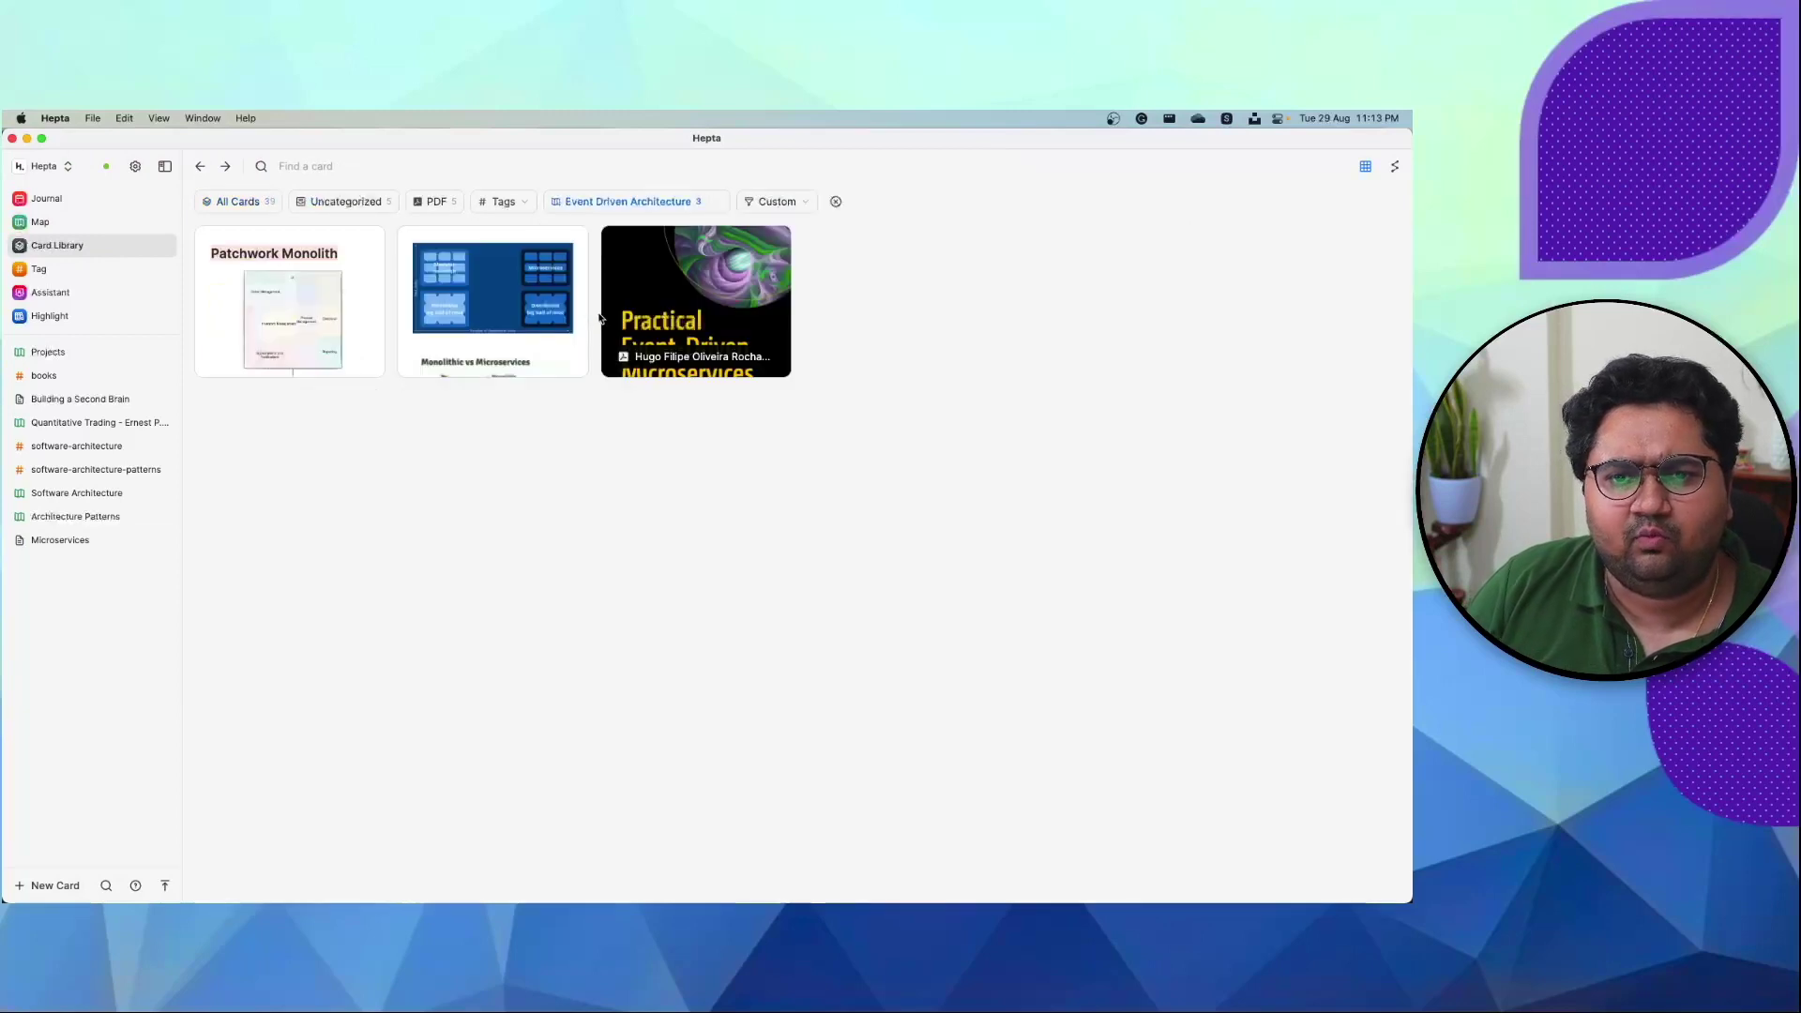
pyautogui.click(651, 202)
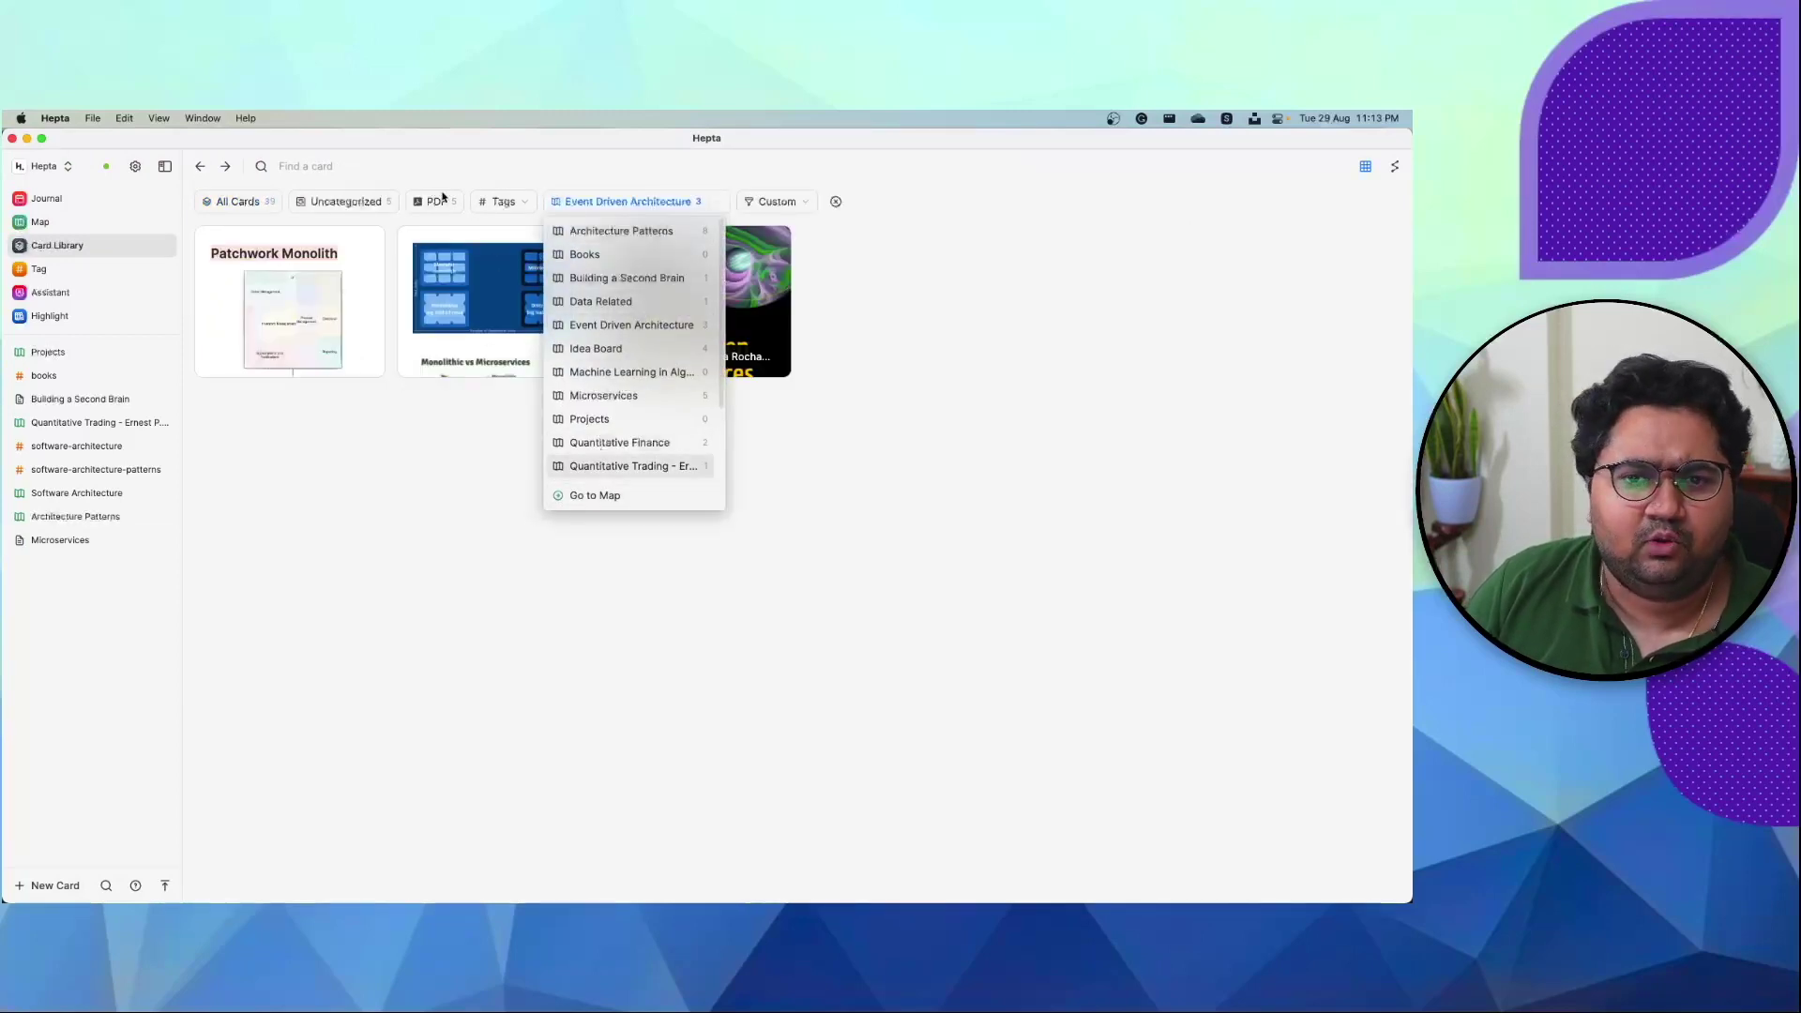
# - Filter the Card Library to PDF cards, and preview the Trade Your Way to Financial Freedom book
pyautogui.click(437, 203)
pyautogui.click(437, 203)
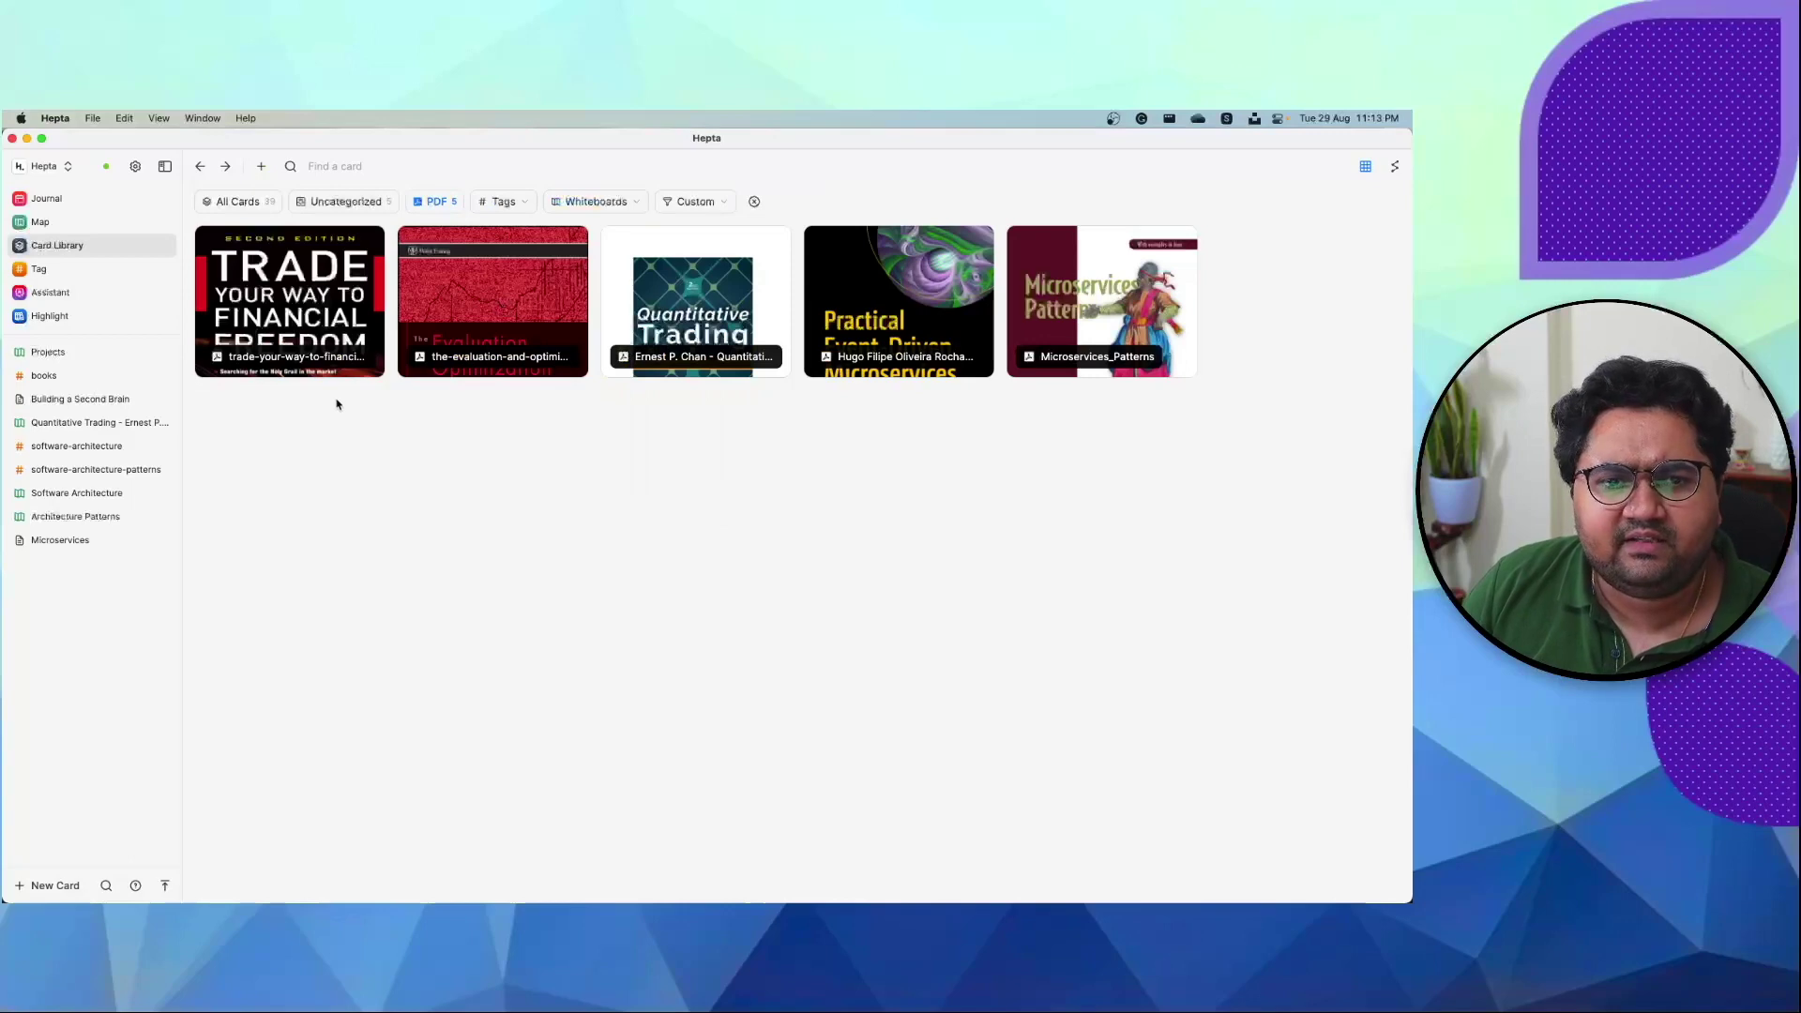
pyautogui.click(289, 295)
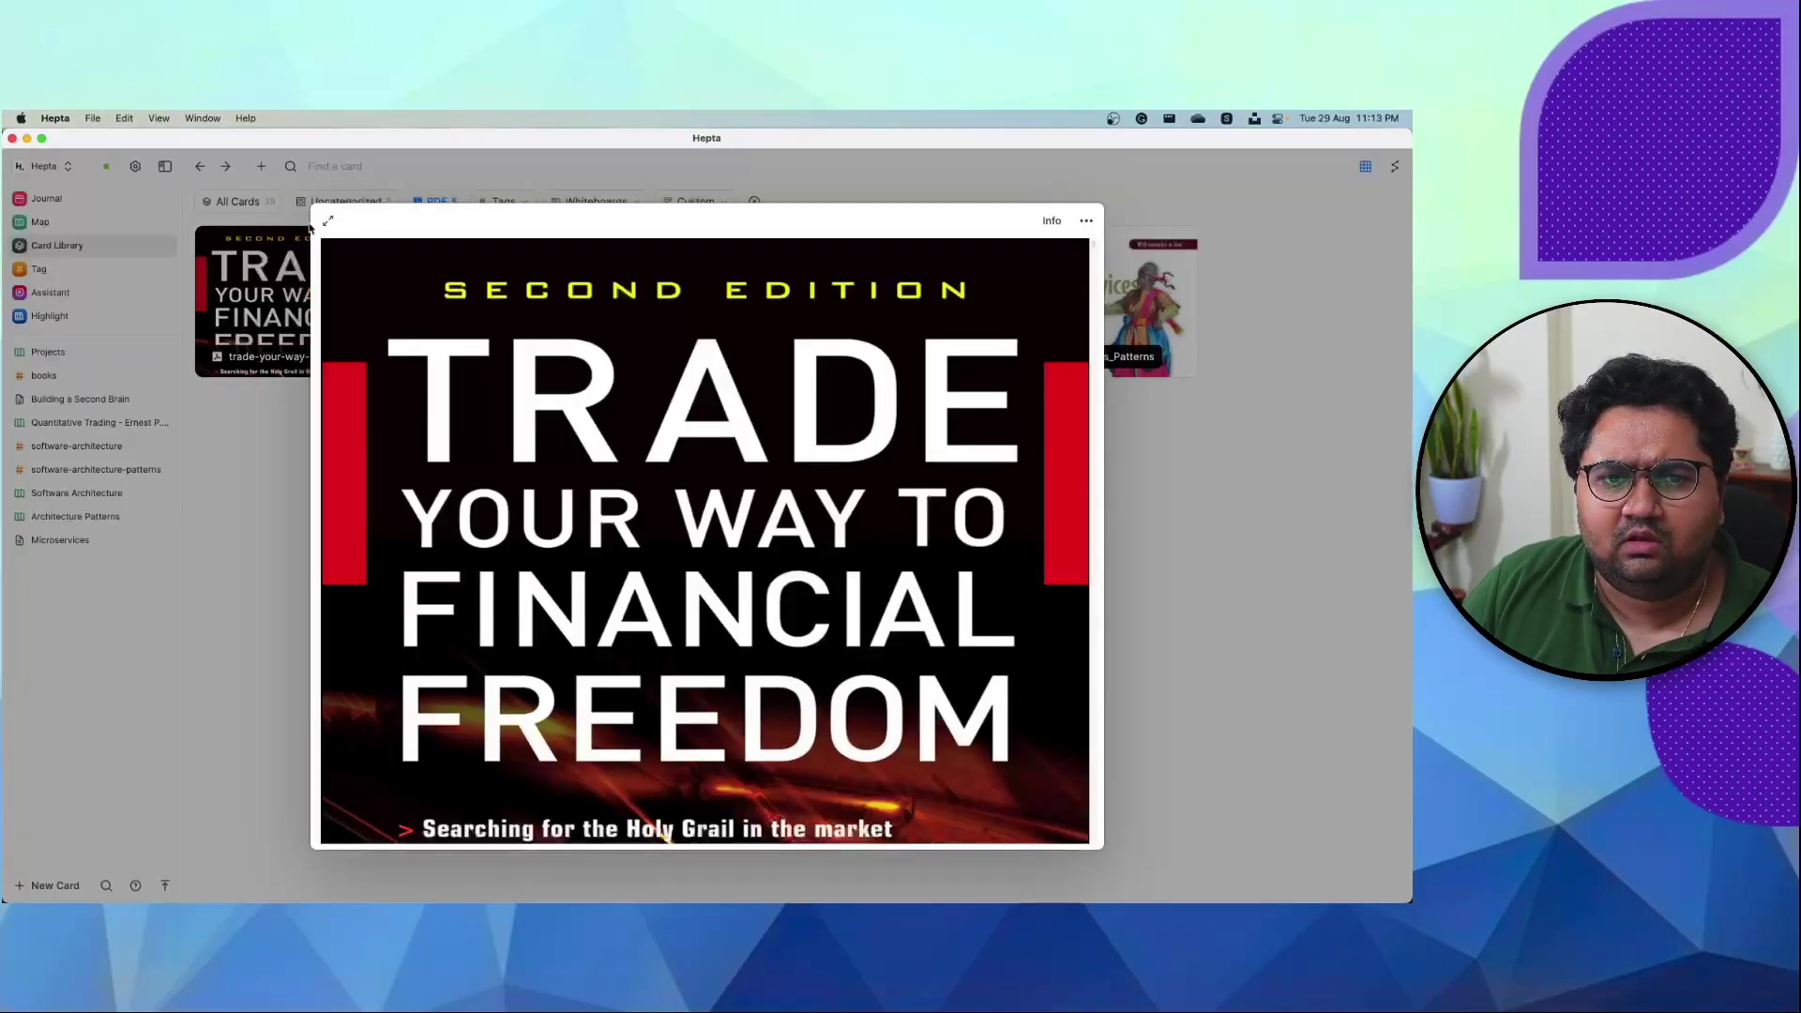
pyautogui.click(93, 230)
# - Go to the Map and open The Evaluation and Optimization of Trading Strategies whiteboard from the mind map on the Books whiteboard
pyautogui.click(72, 229)
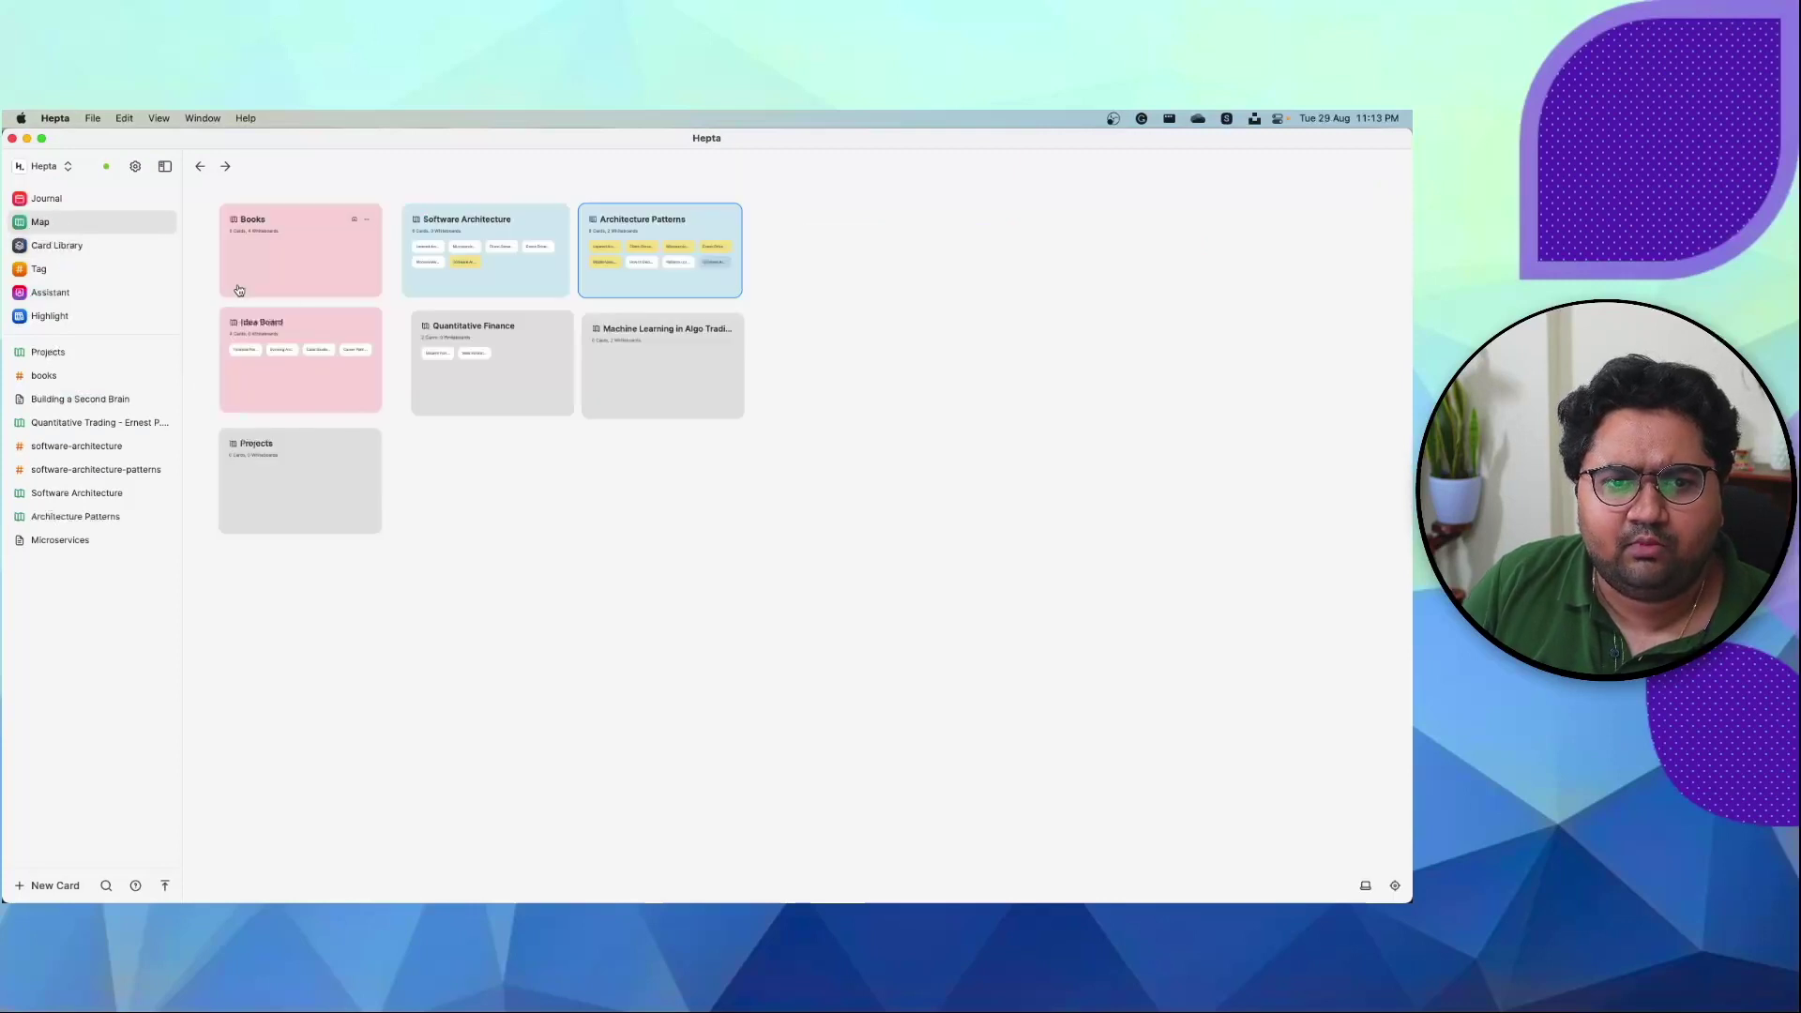
pyautogui.click(288, 281)
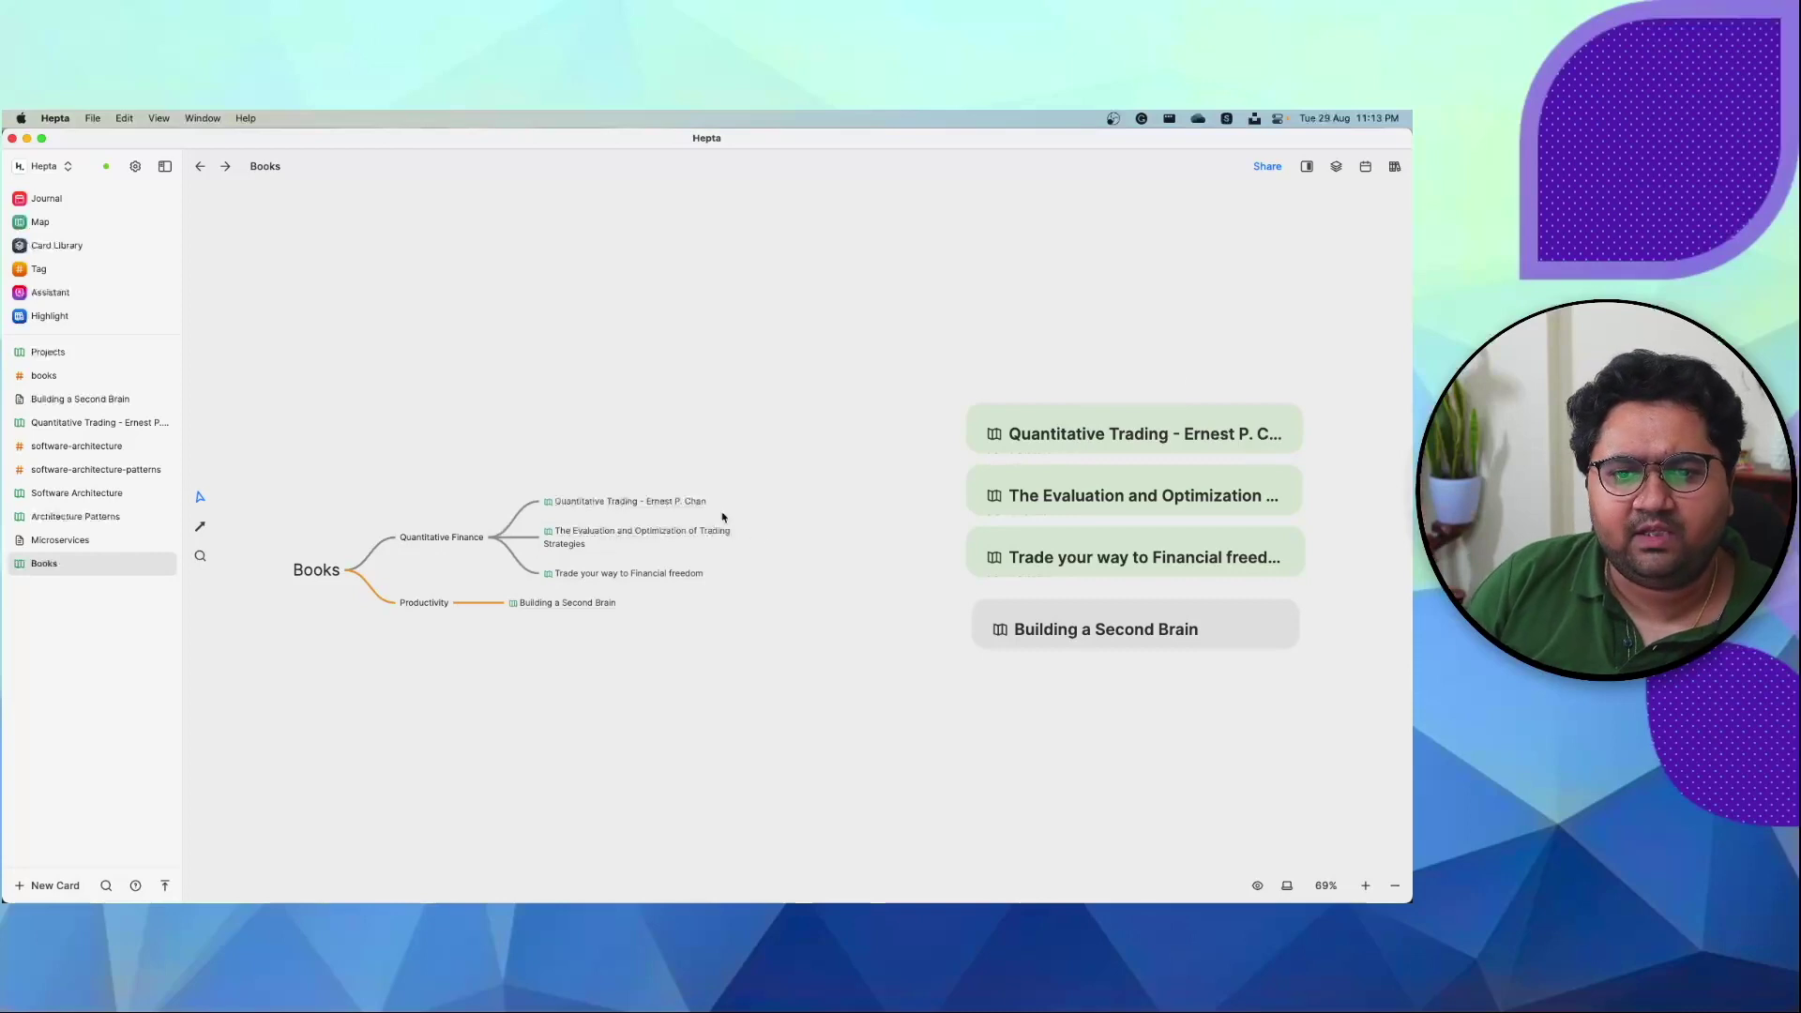
pyautogui.click(652, 527)
pyautogui.doubleClick(652, 525)
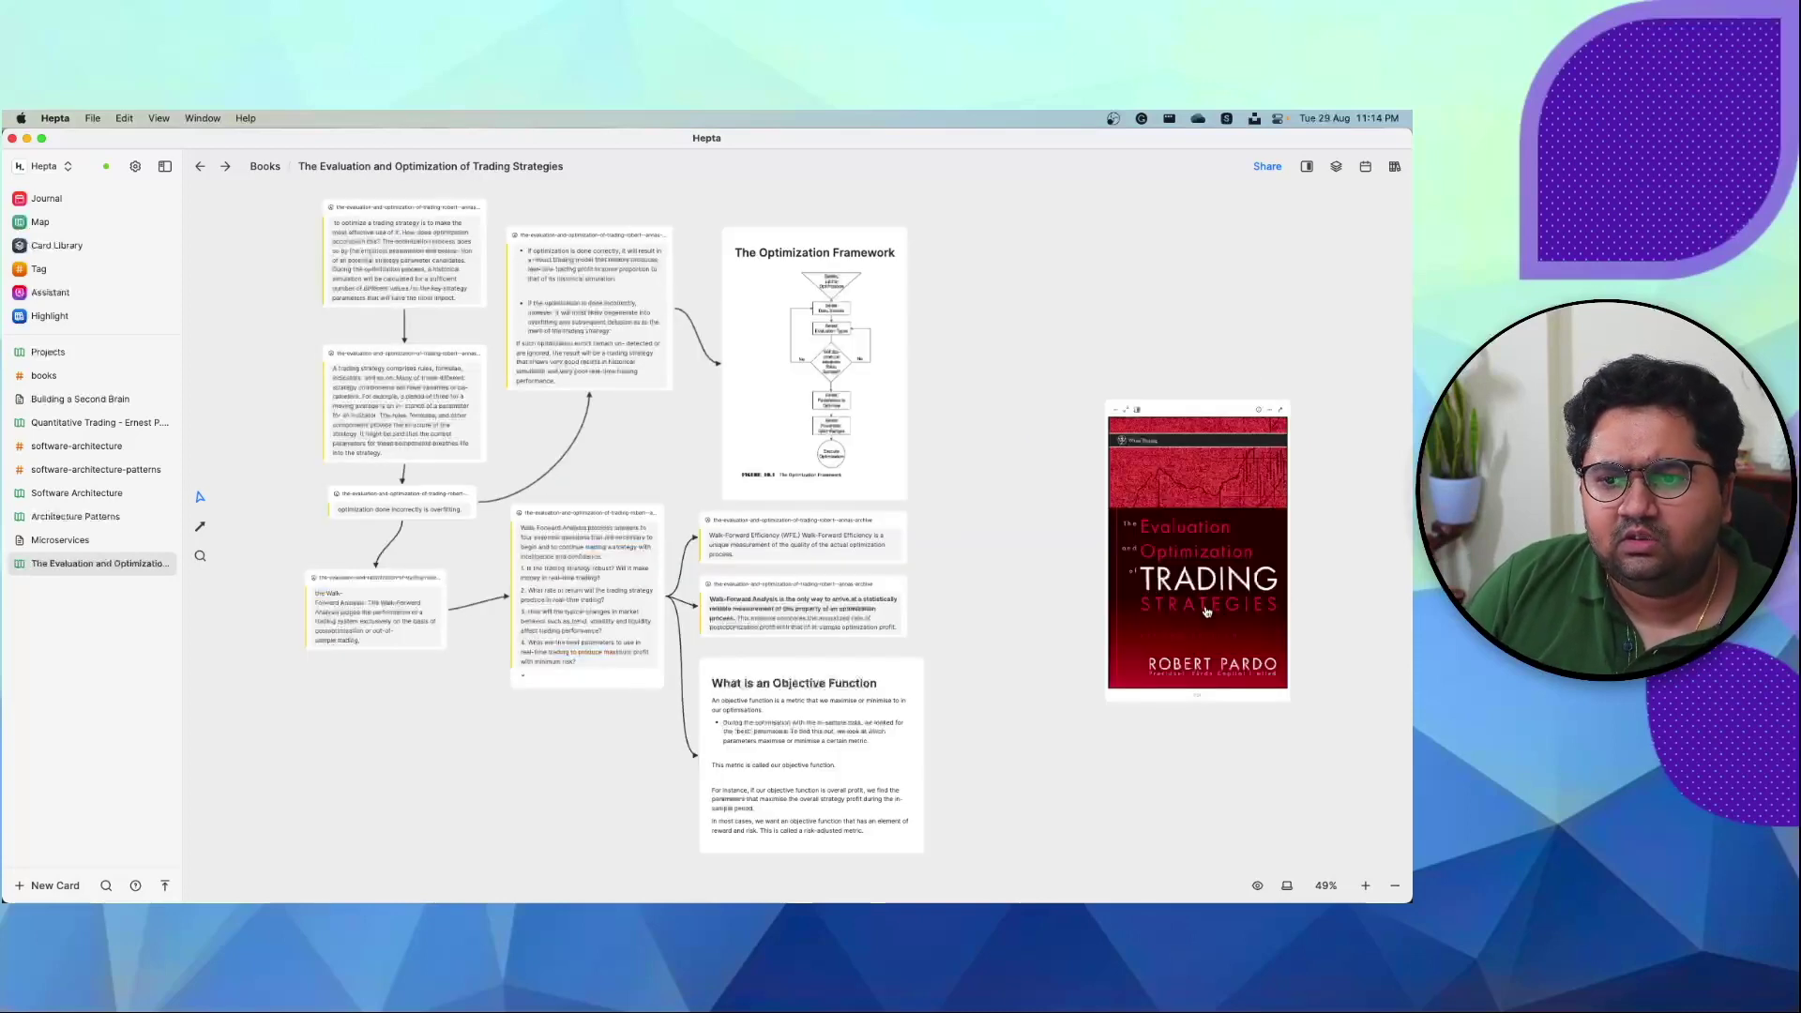
# - Open the book's PDF beside the whiteboard, leaf through its opening pages, and examine the whiteboard's connected highlight cards
pyautogui.doubleClick(1138, 417)
pyautogui.scroll(-10, 1030, 603)
pyautogui.scroll(-1, 1027, 602)
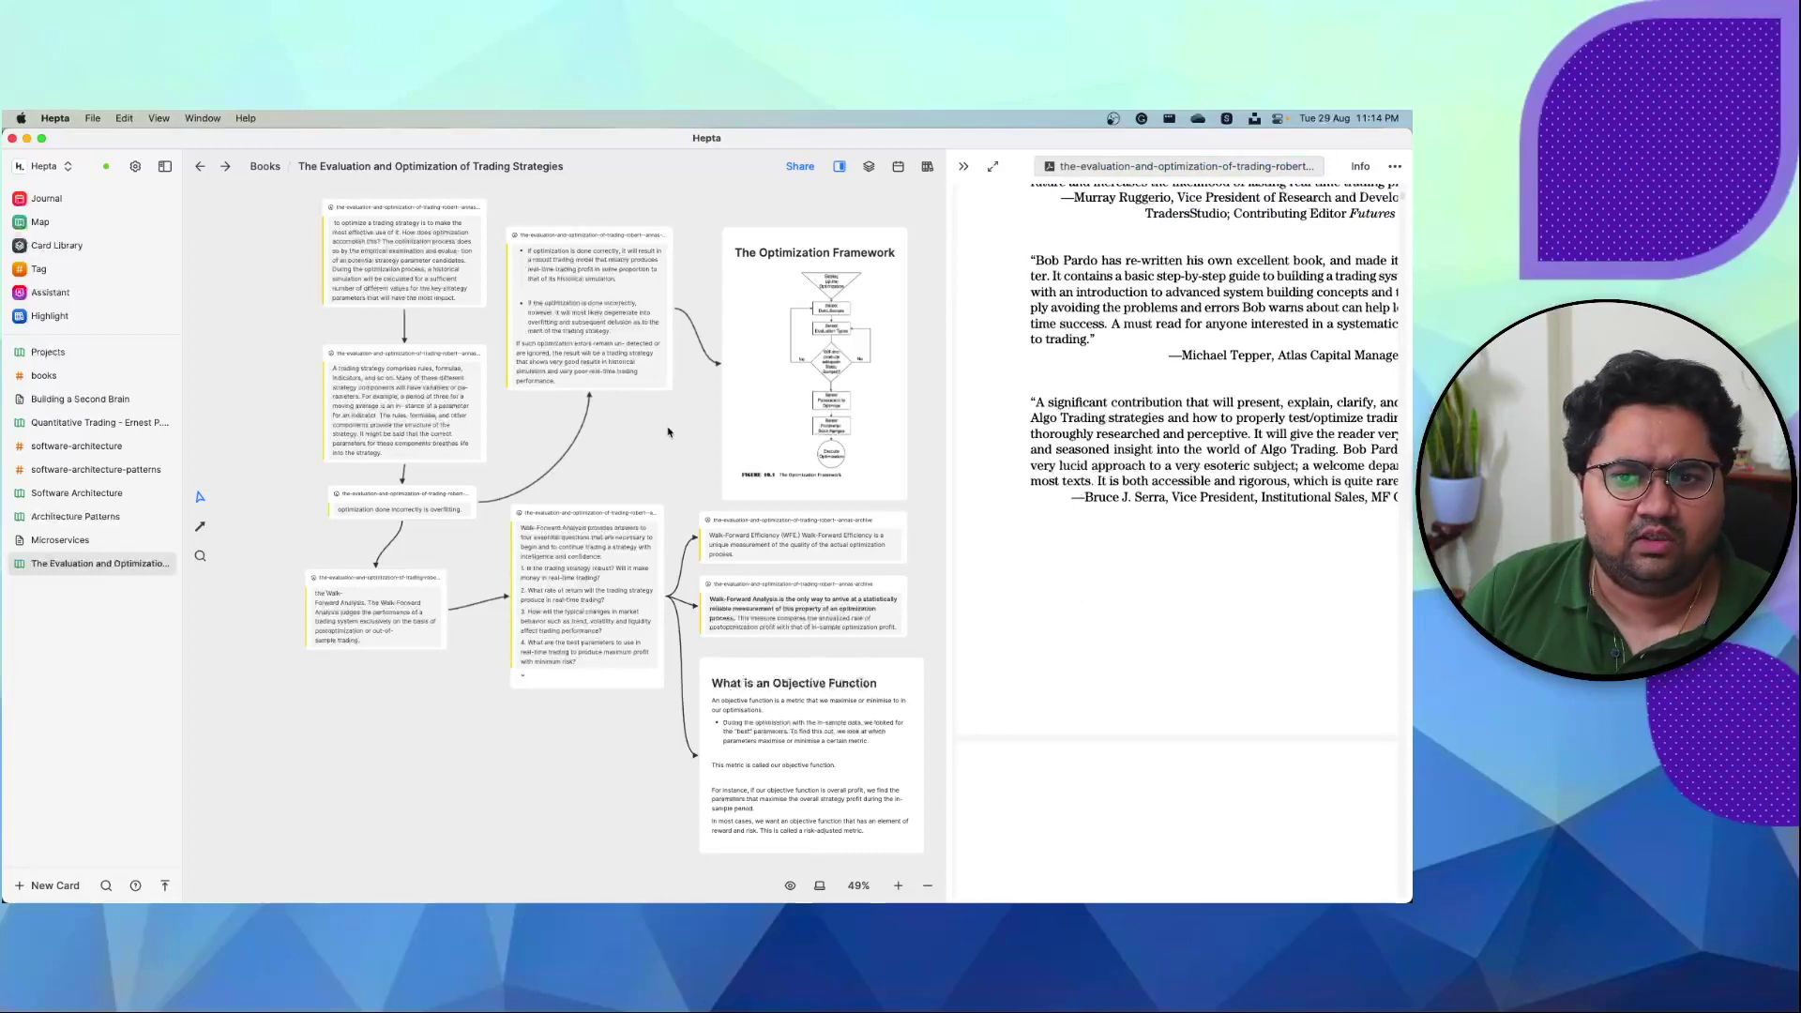
pyautogui.scroll(3, 663, 424)
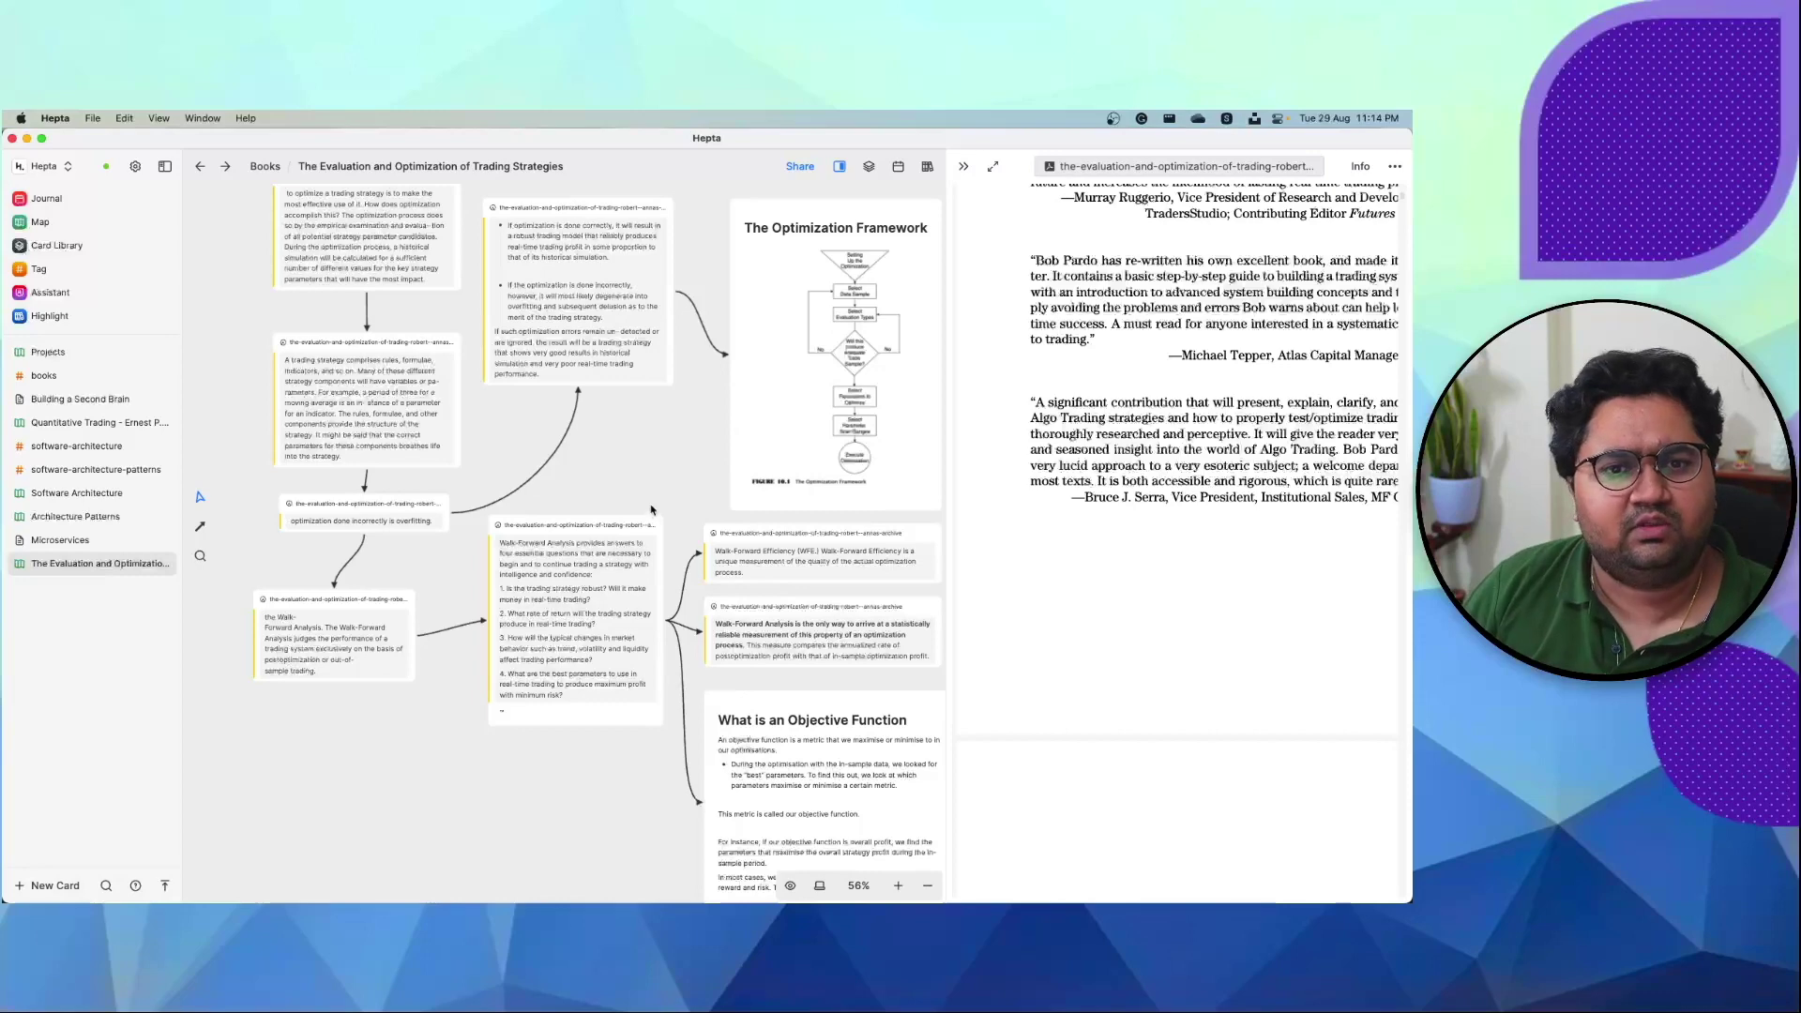
pyautogui.hscroll(2, 440, 435)
pyautogui.scroll(-2, 440, 435)
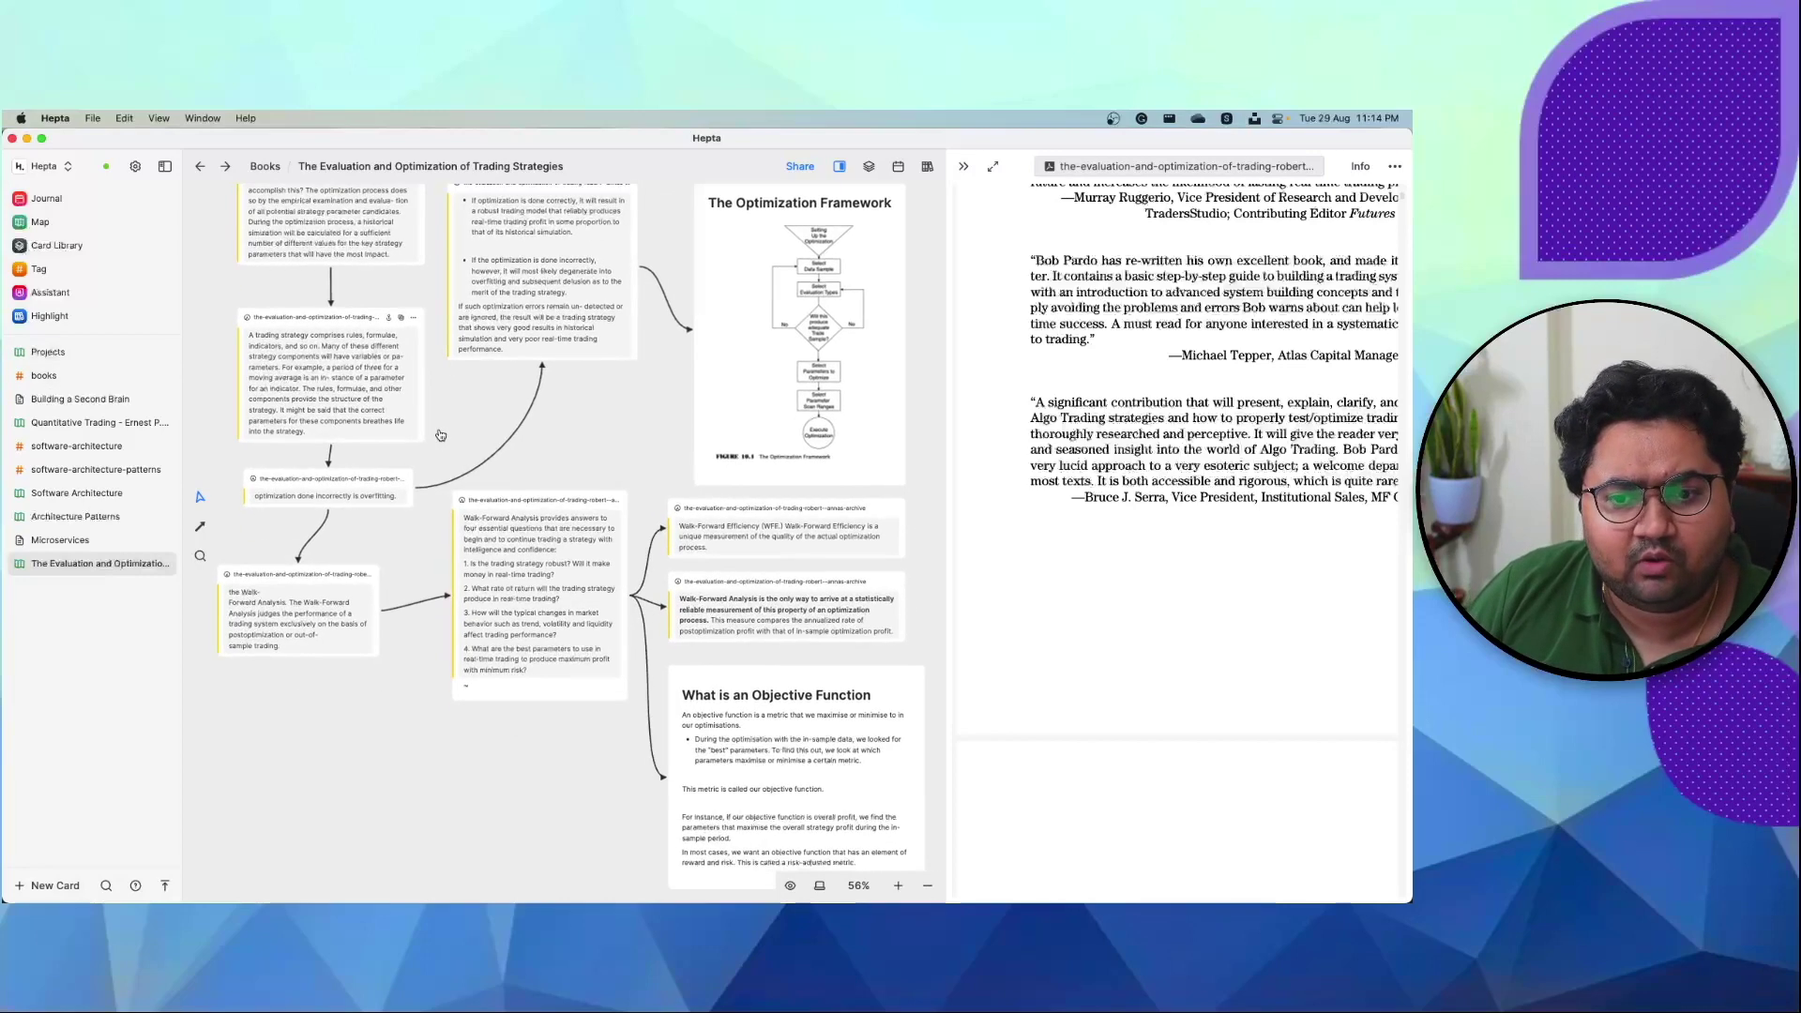
pyautogui.scroll(-3, 440, 435)
pyautogui.hscroll(-1, 439, 435)
# - Open the books tag from the tag overview and view its cards as a Kanban board, returning to the table view
pyautogui.click(41, 270)
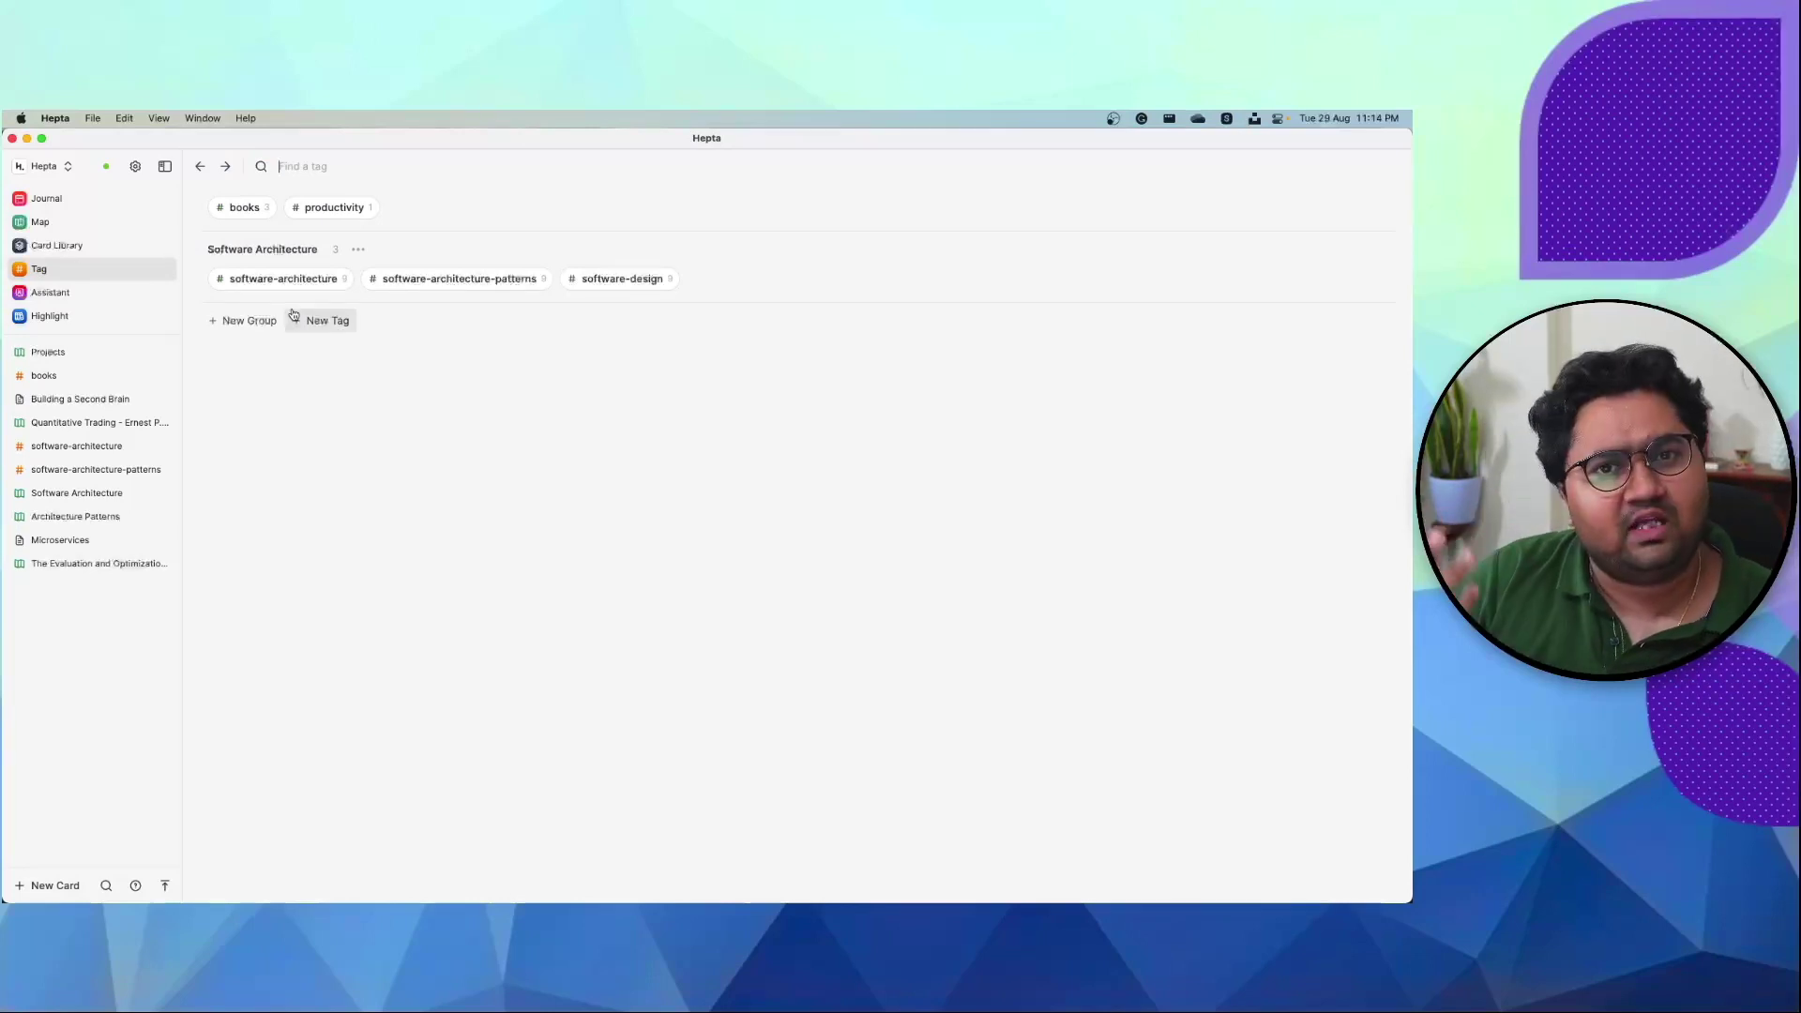
pyautogui.click(261, 214)
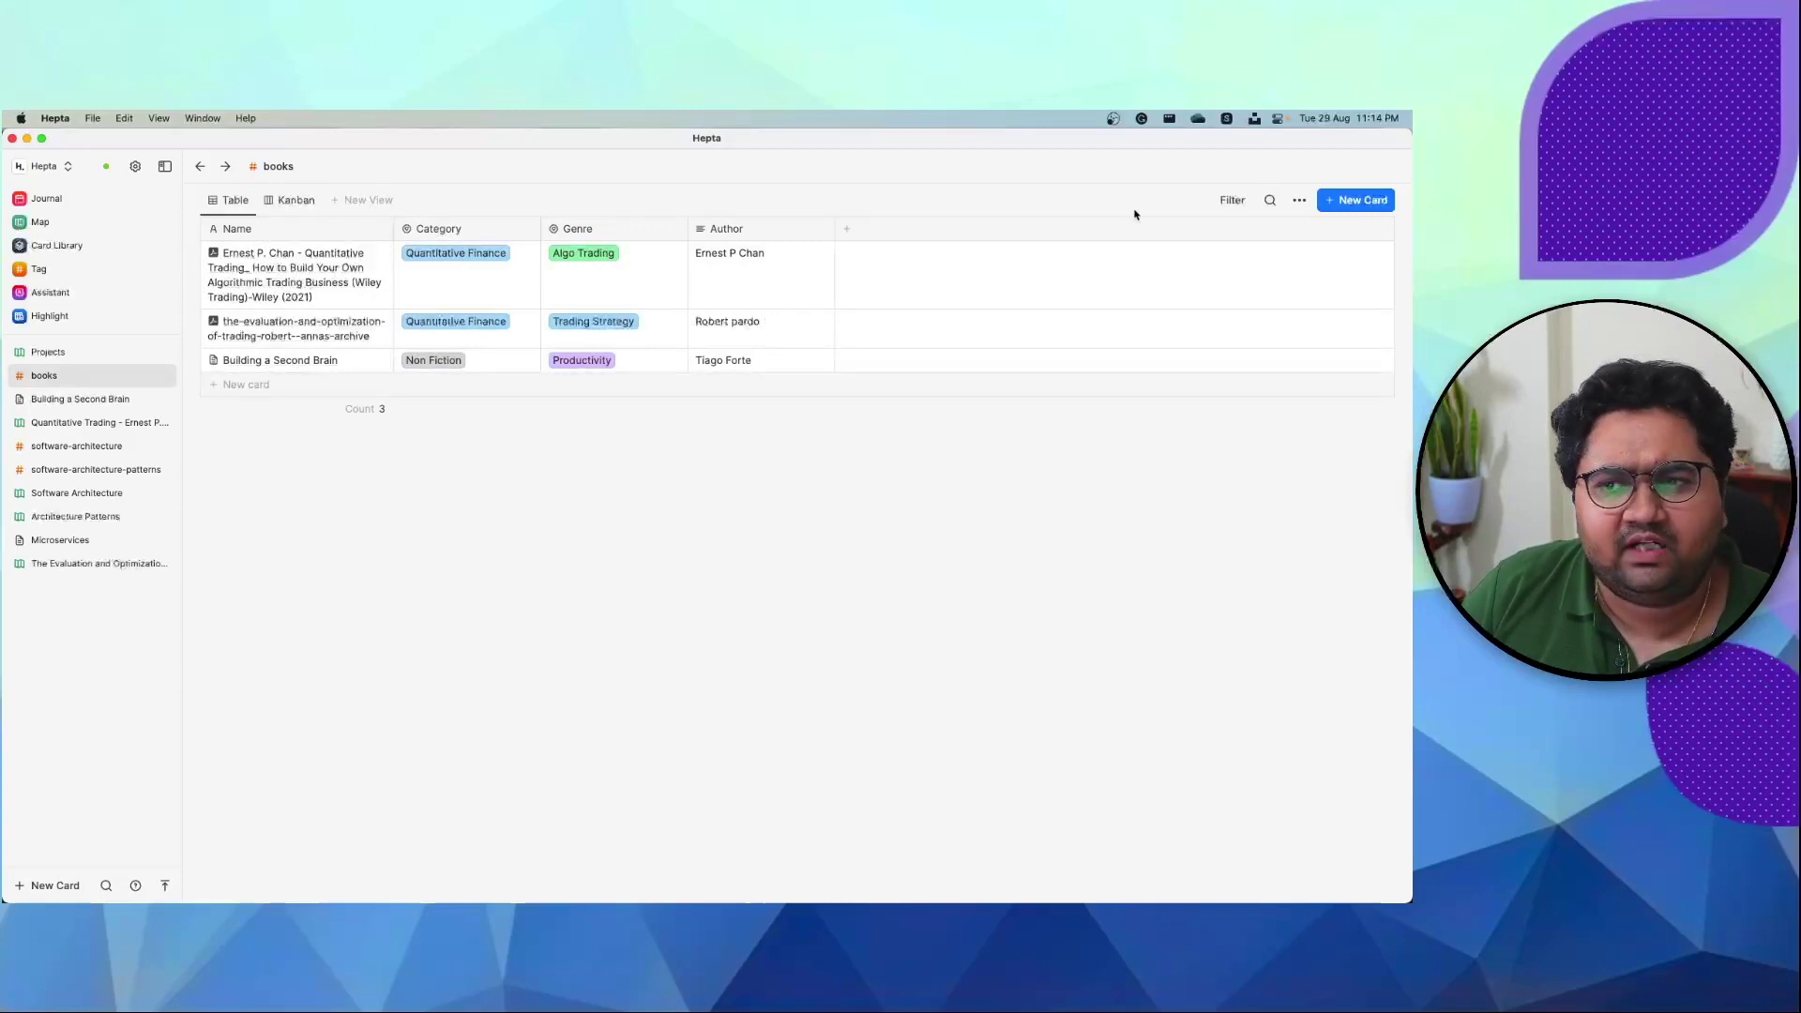
pyautogui.click(292, 202)
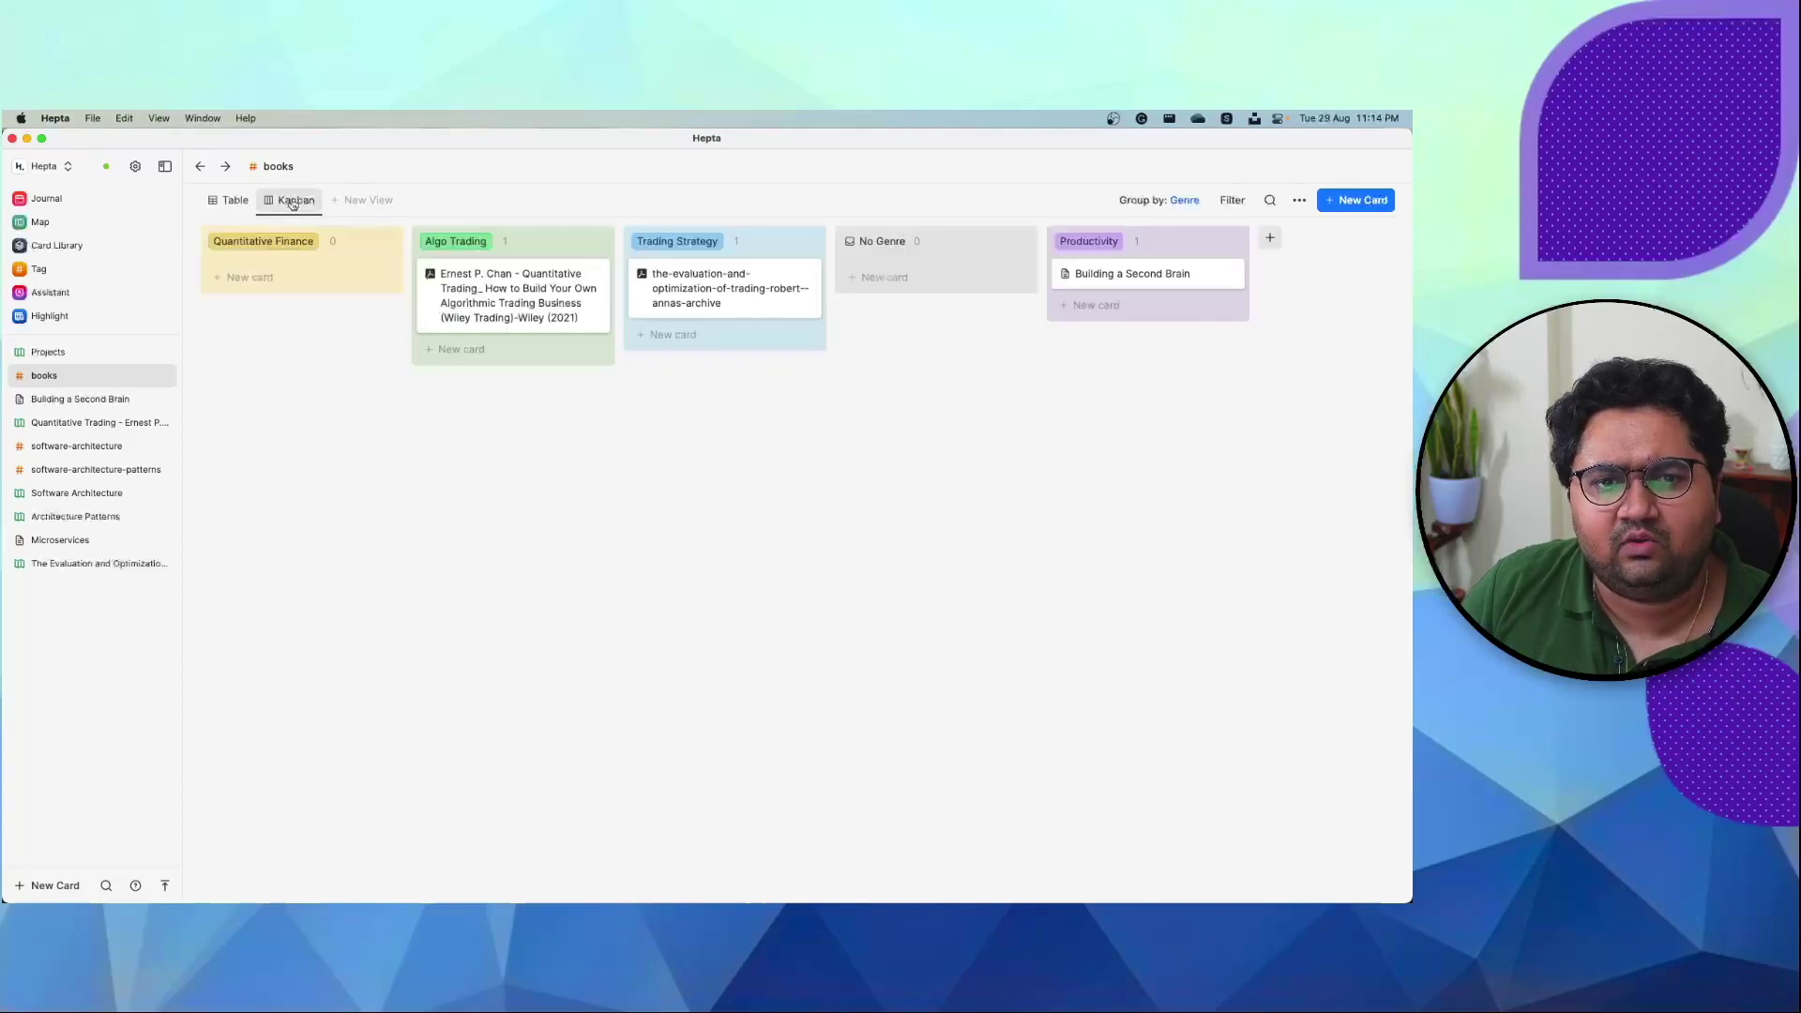
pyautogui.click(225, 200)
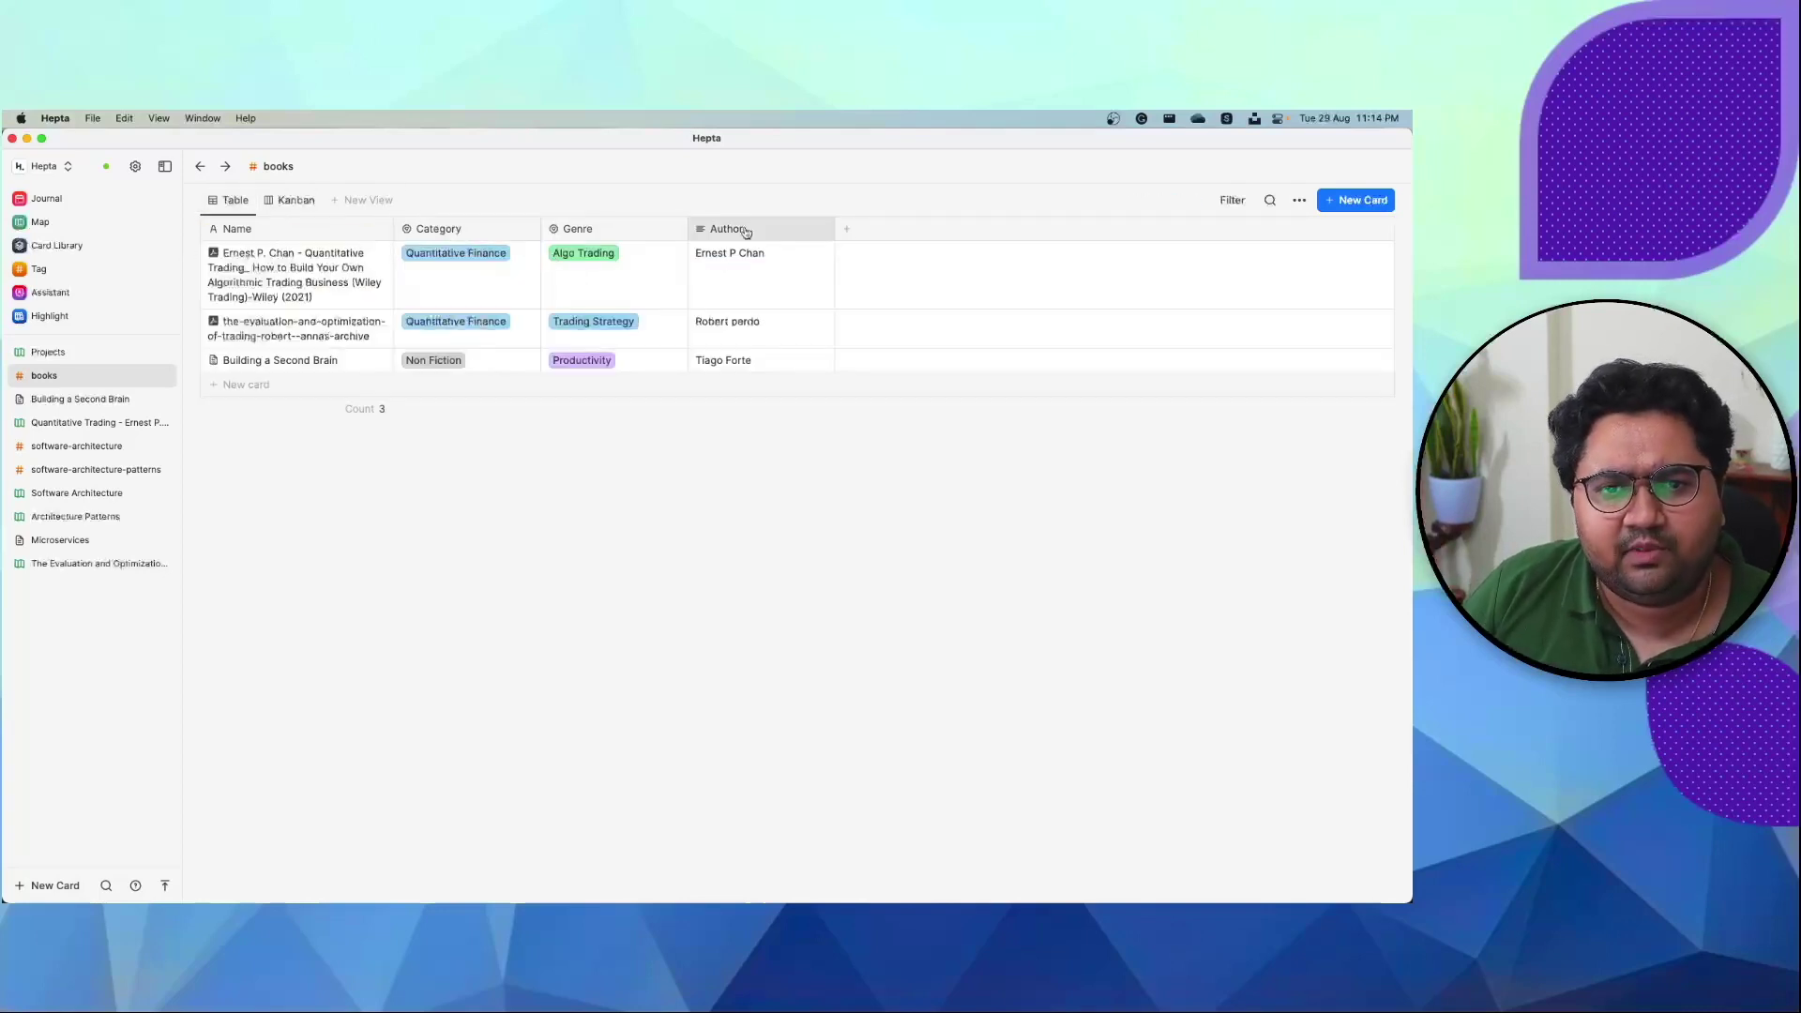
# - Look at the options for adding a property to the books table and at its Category and Genre columns
pyautogui.click(847, 228)
pyautogui.moveTo(848, 256)
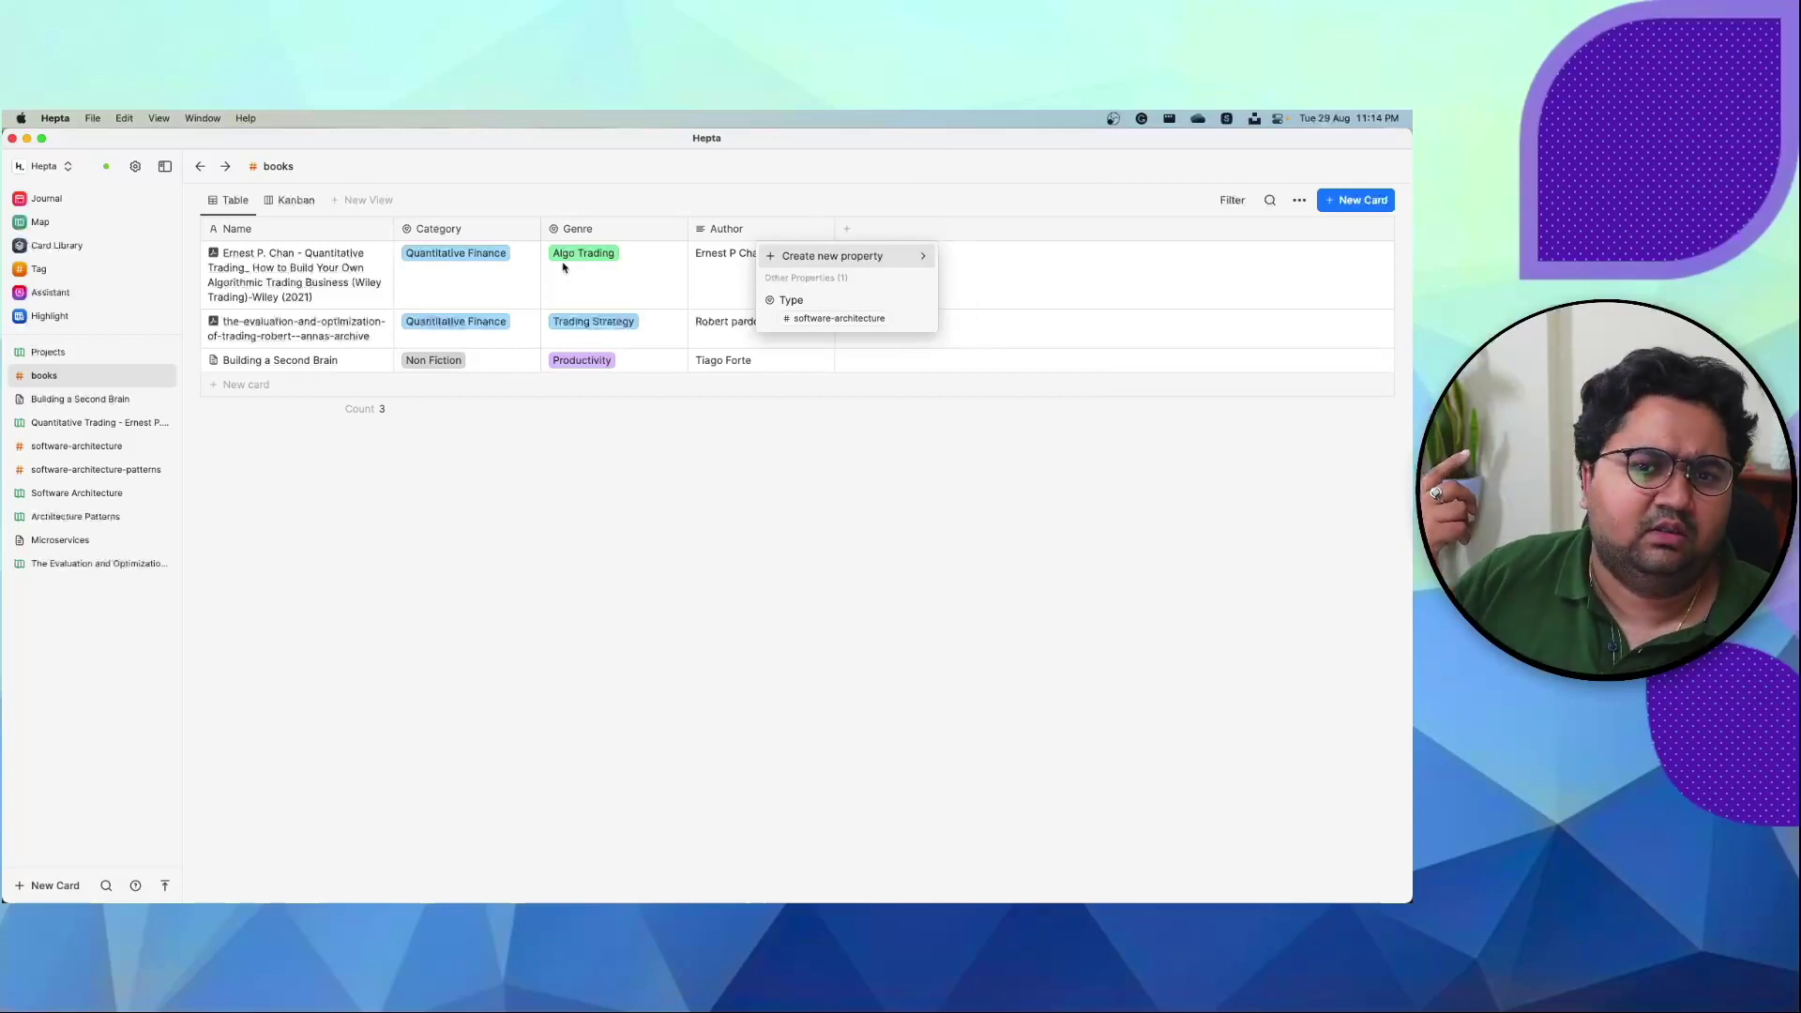
pyautogui.click(449, 234)
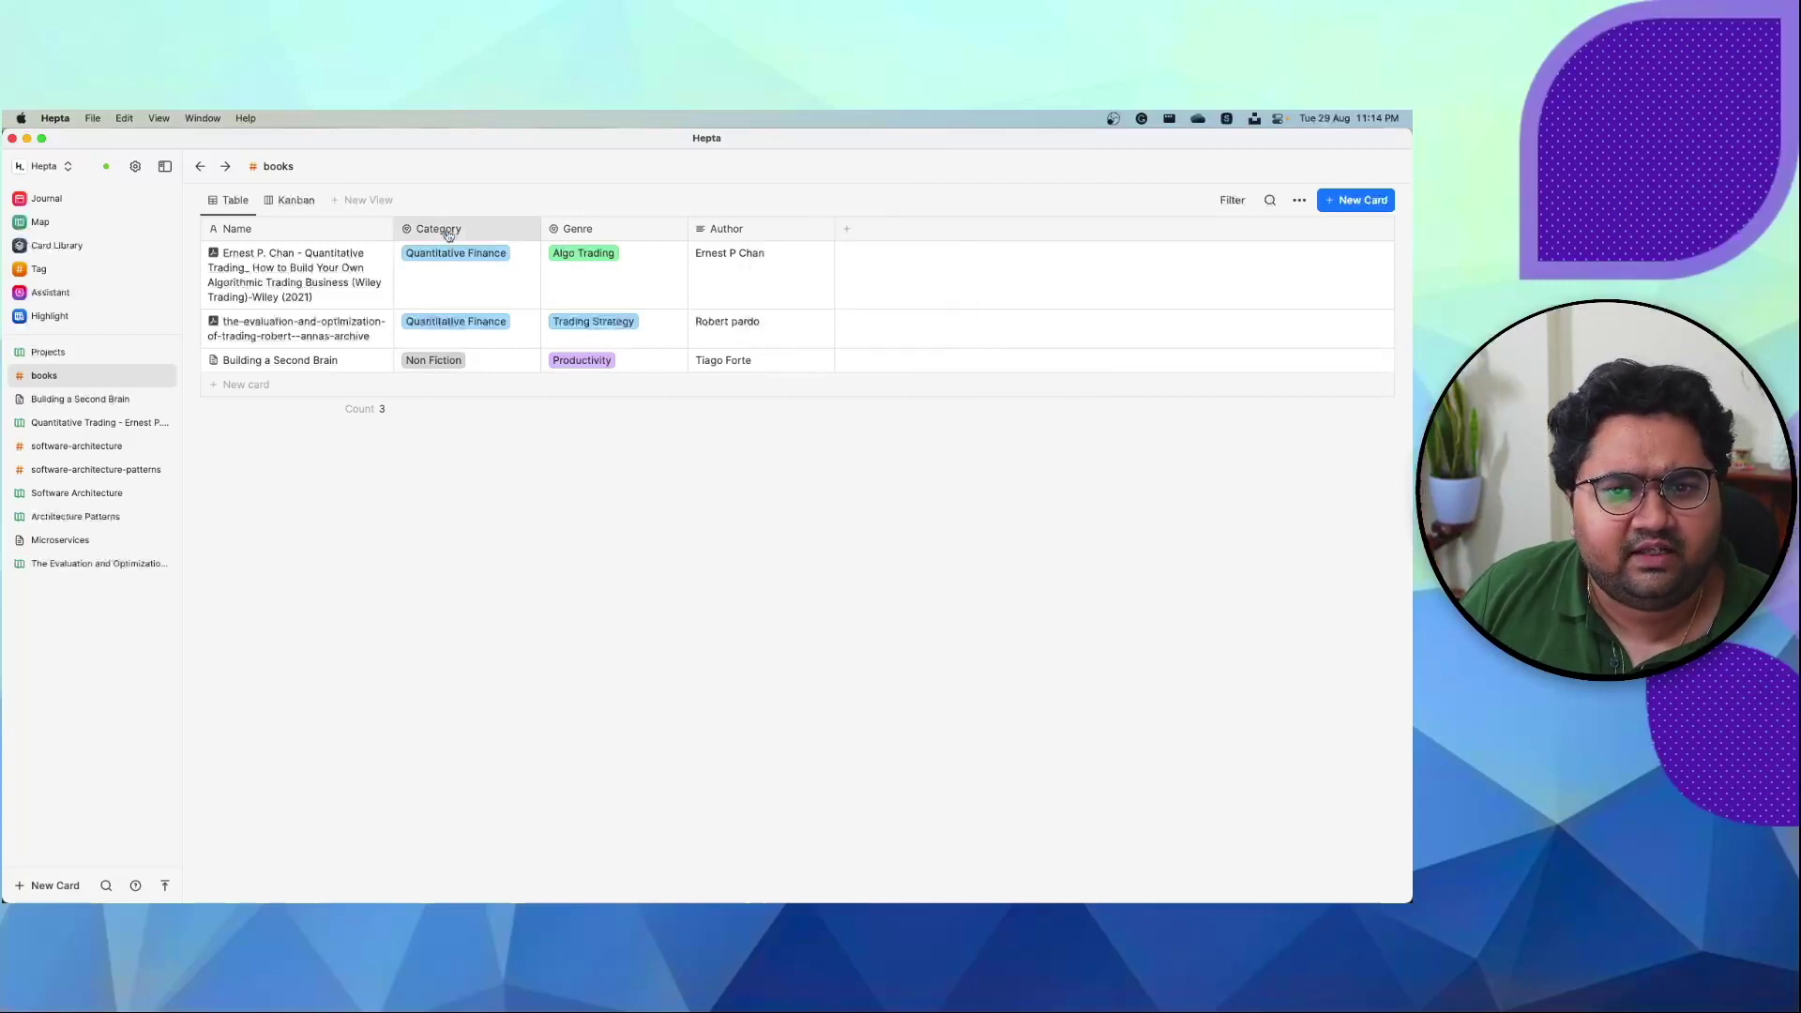
pyautogui.click(596, 230)
pyautogui.click(601, 231)
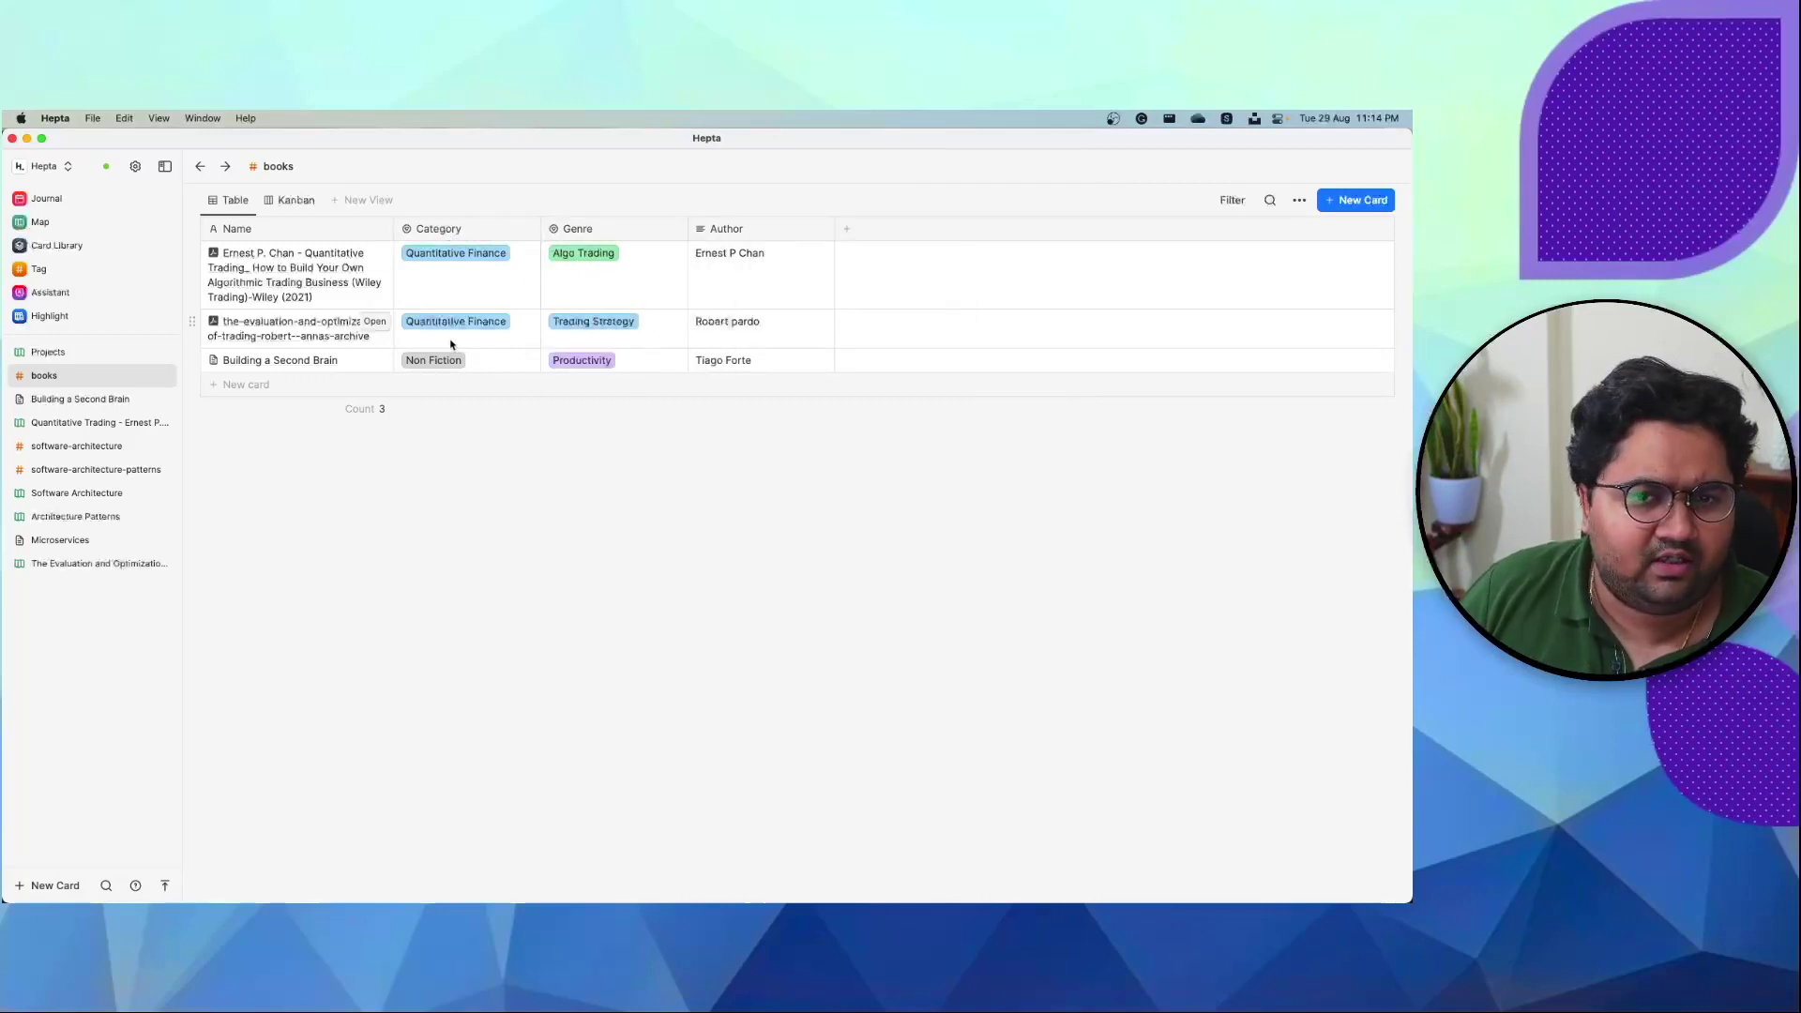
# - Return to the tag overview and look at the renaming and other options of the Software Architecture group without changing it
pyautogui.click(202, 167)
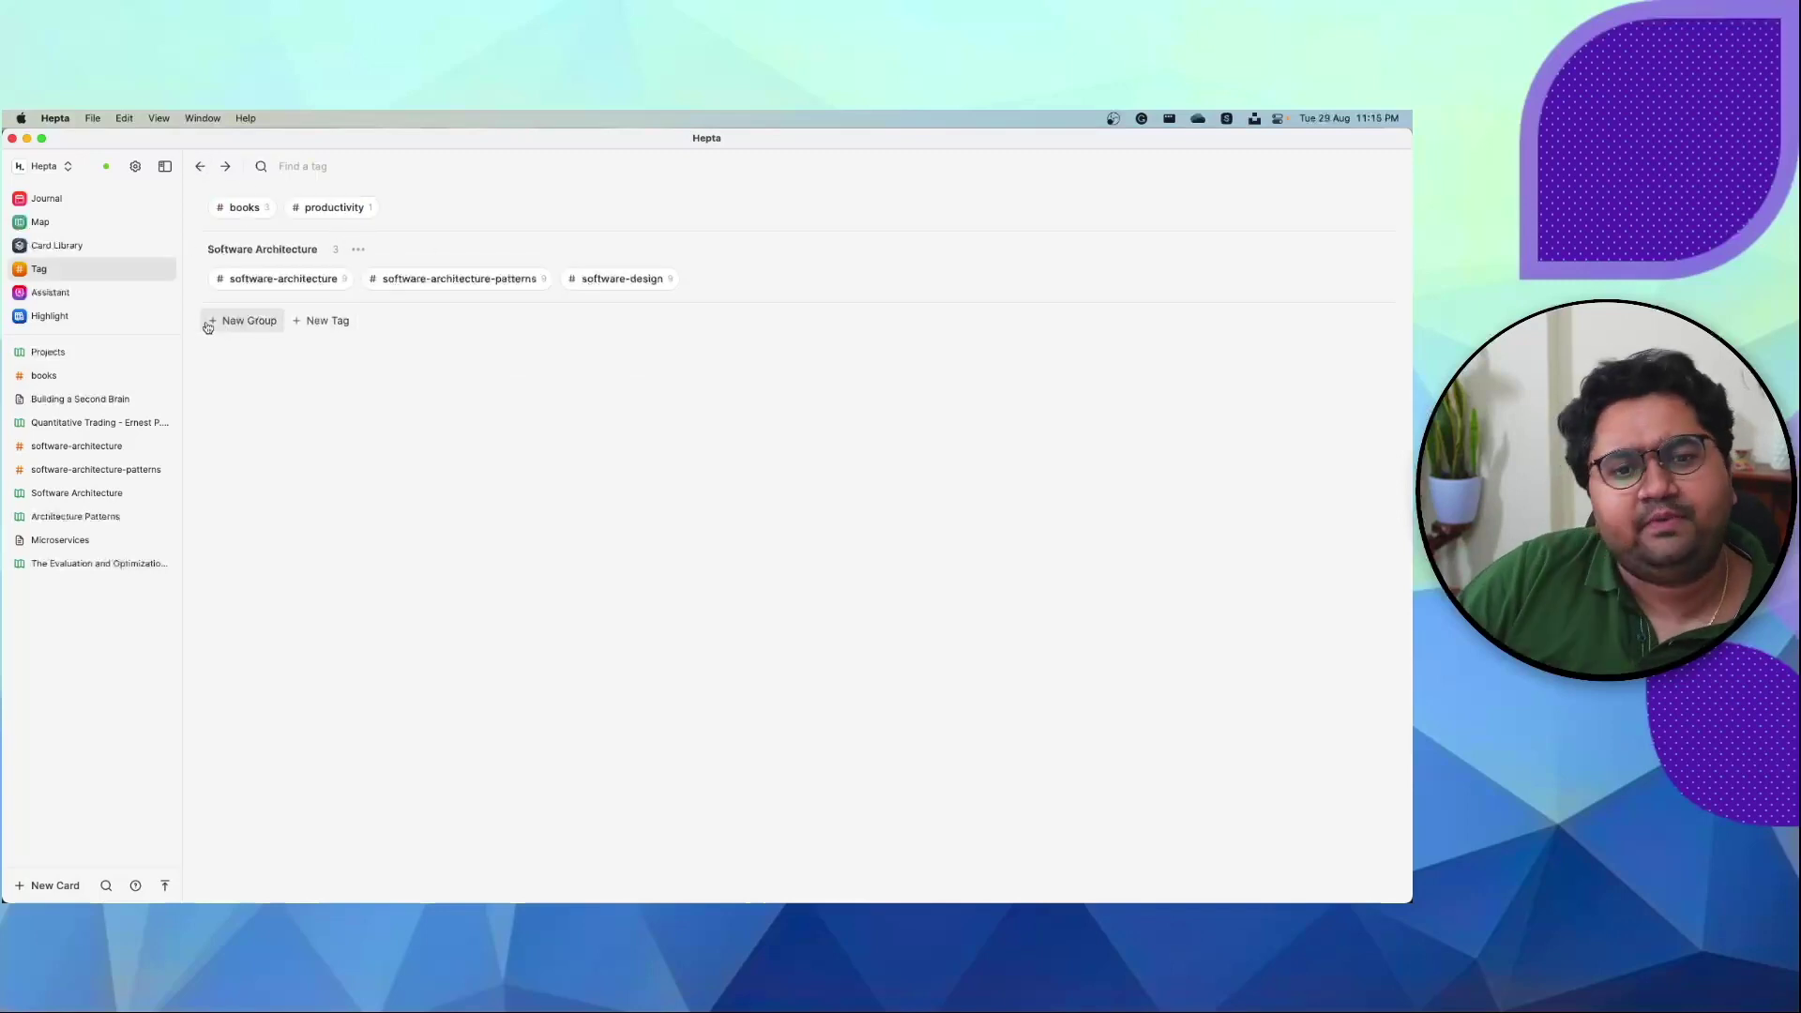
pyautogui.click(291, 250)
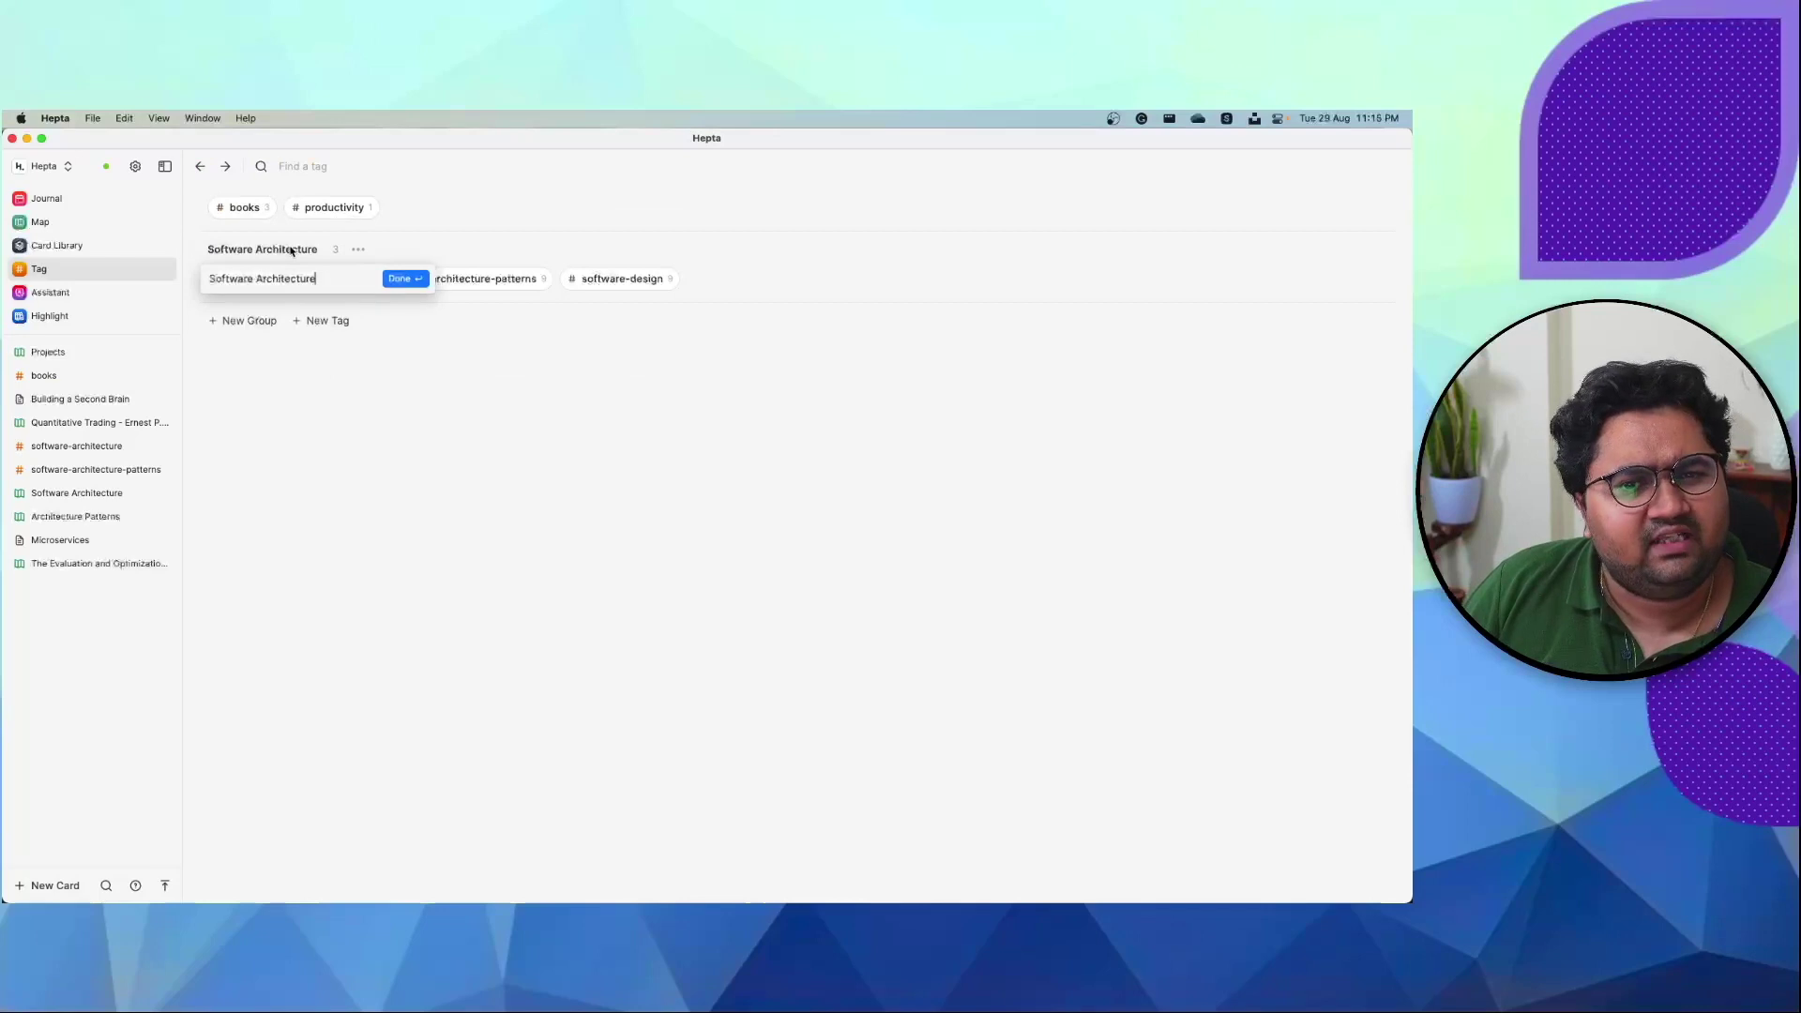
pyautogui.click(333, 377)
pyautogui.click(357, 248)
pyautogui.click(357, 249)
pyautogui.click(236, 252)
pyautogui.click(235, 255)
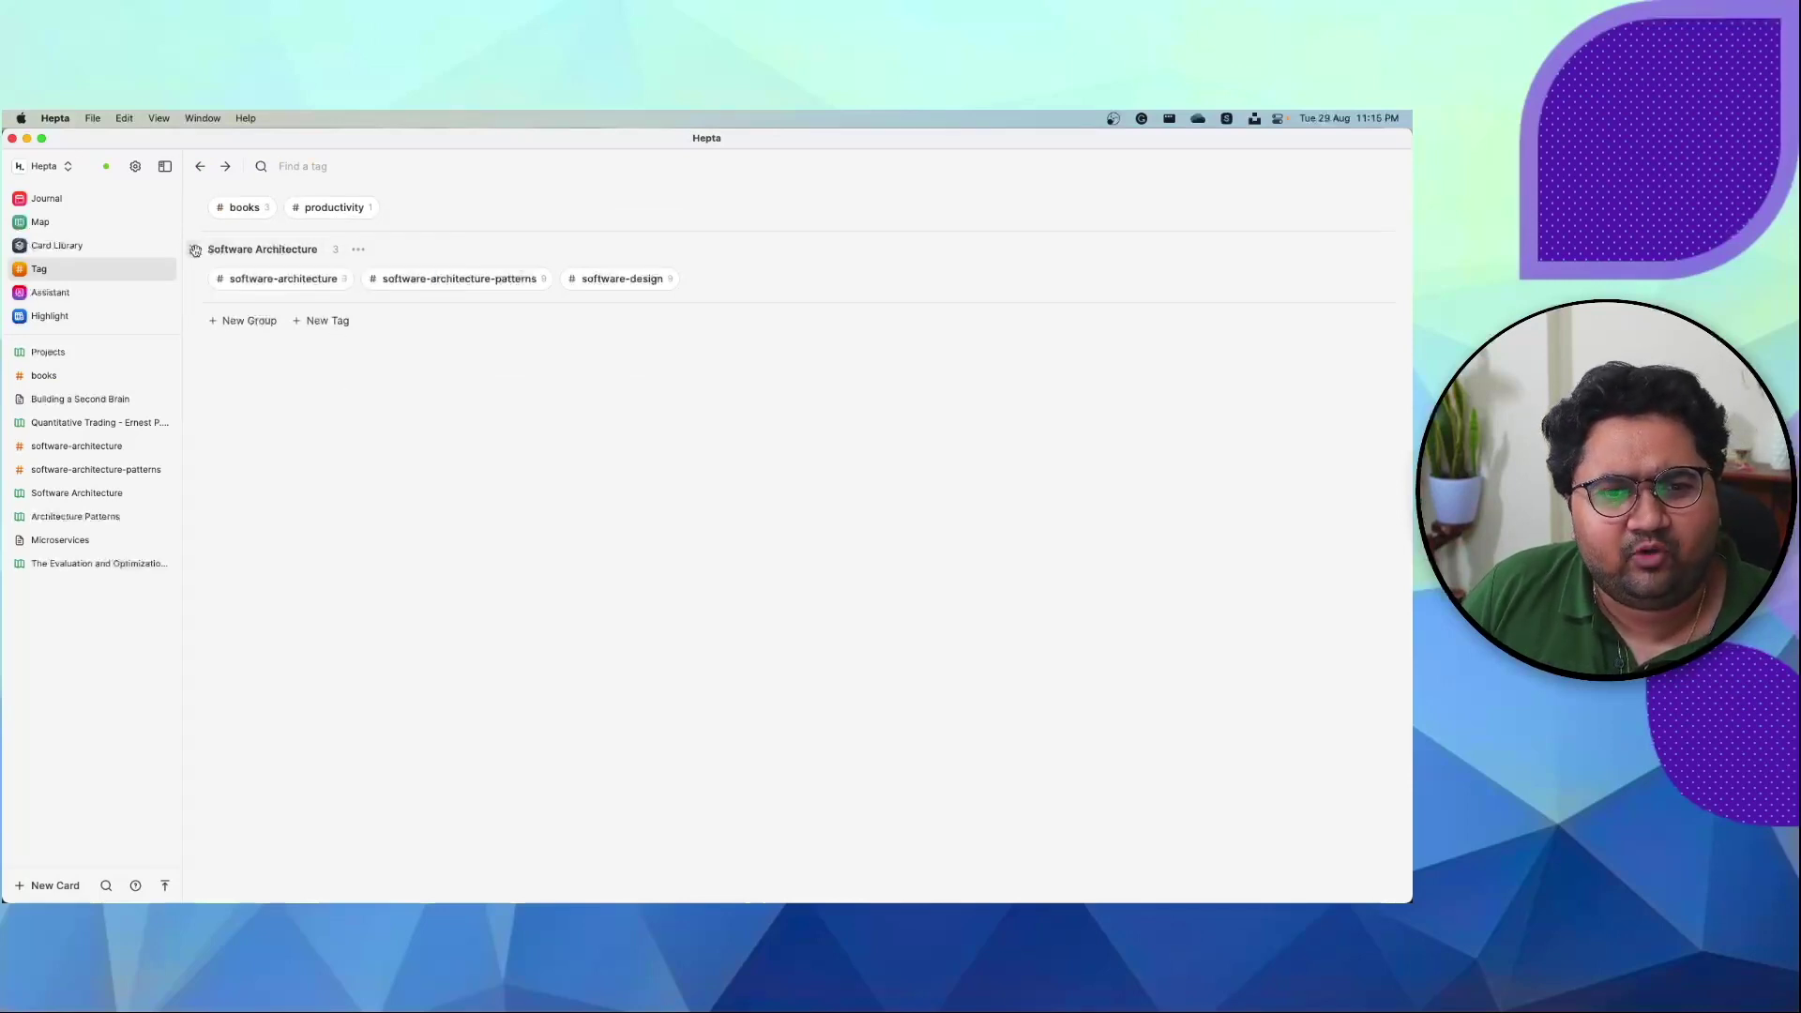
pyautogui.click(231, 259)
pyautogui.click(354, 249)
pyautogui.click(357, 248)
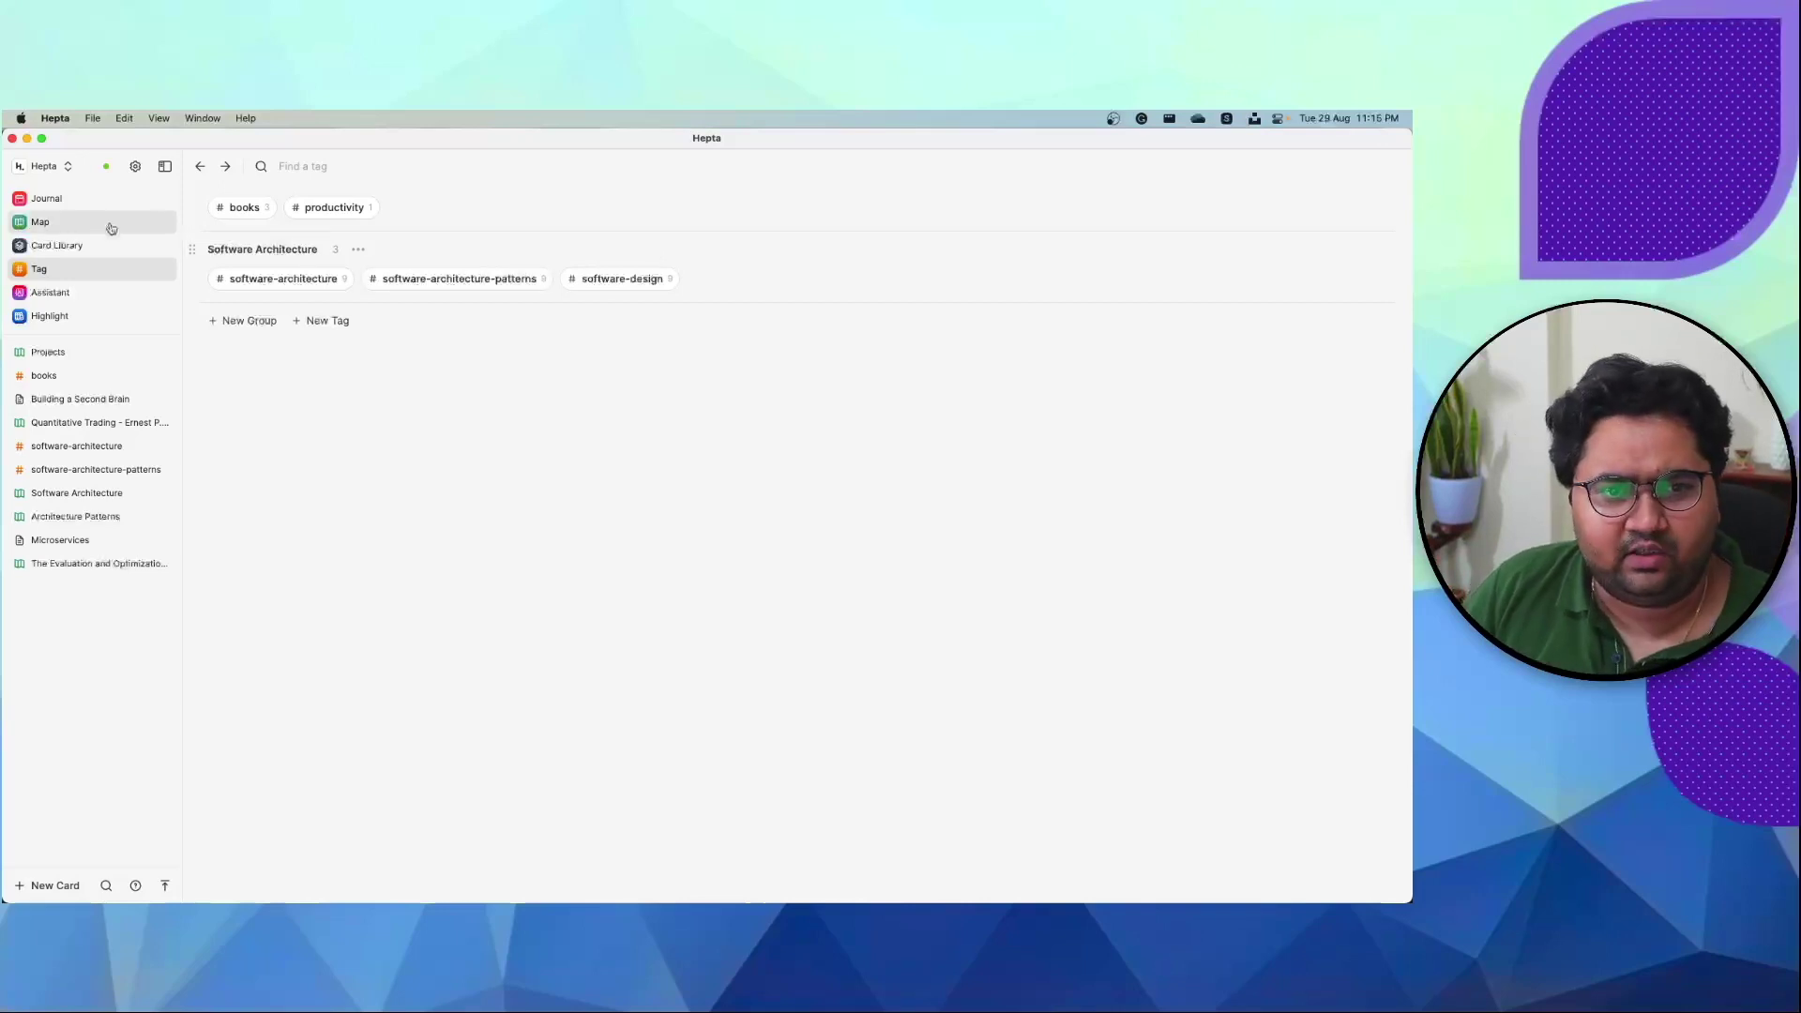
# - Ask the Hepta AI assistant "what is software architecture"
pyautogui.click(93, 291)
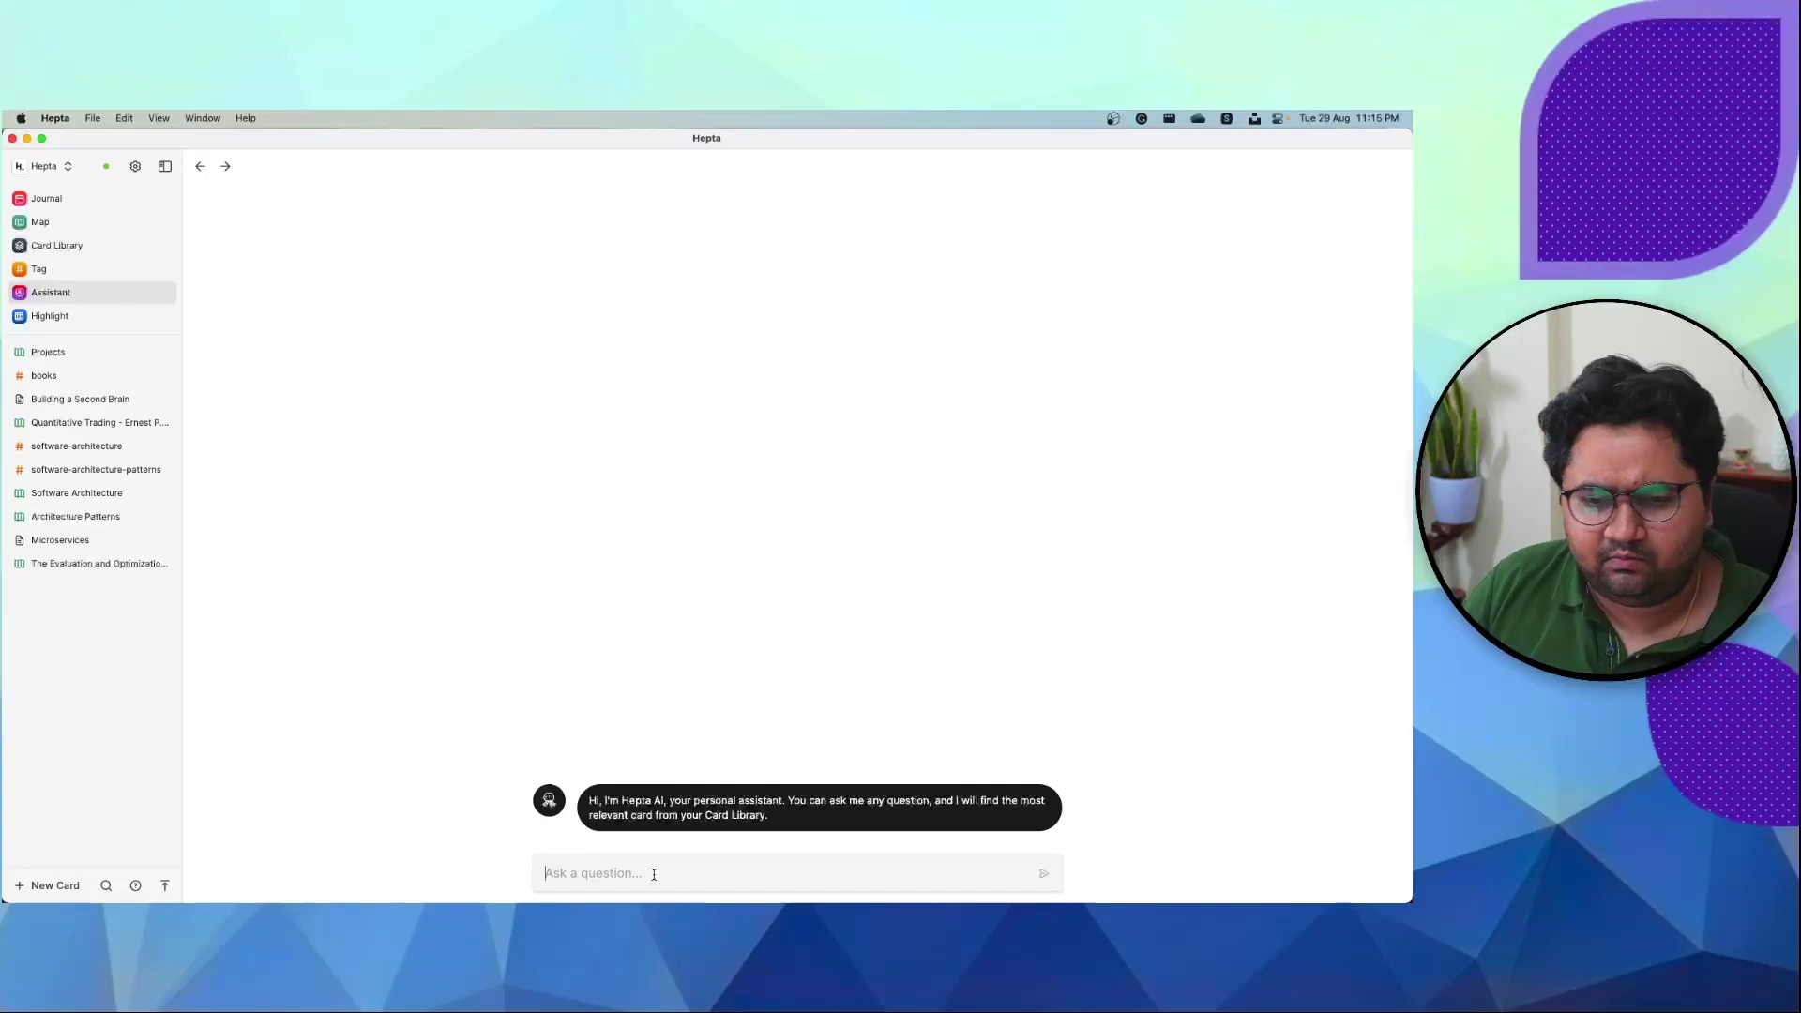
pyautogui.write('what is ')
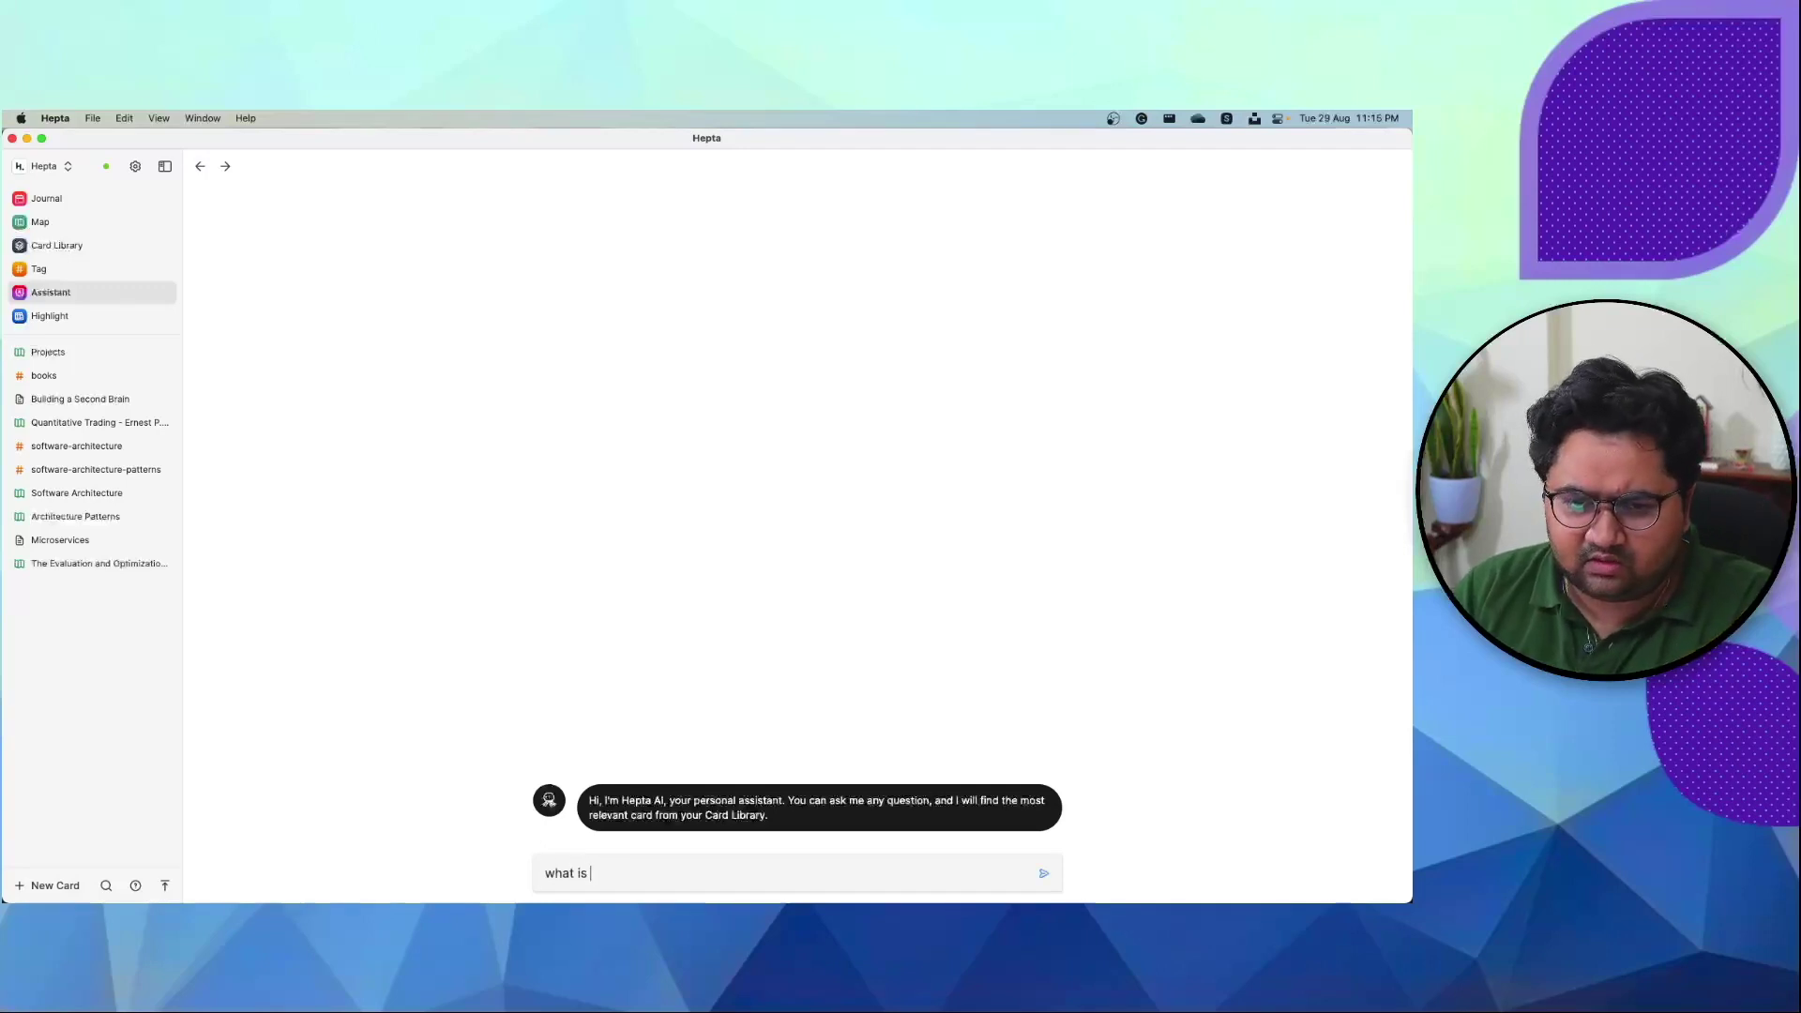
pyautogui.write('software architecture')
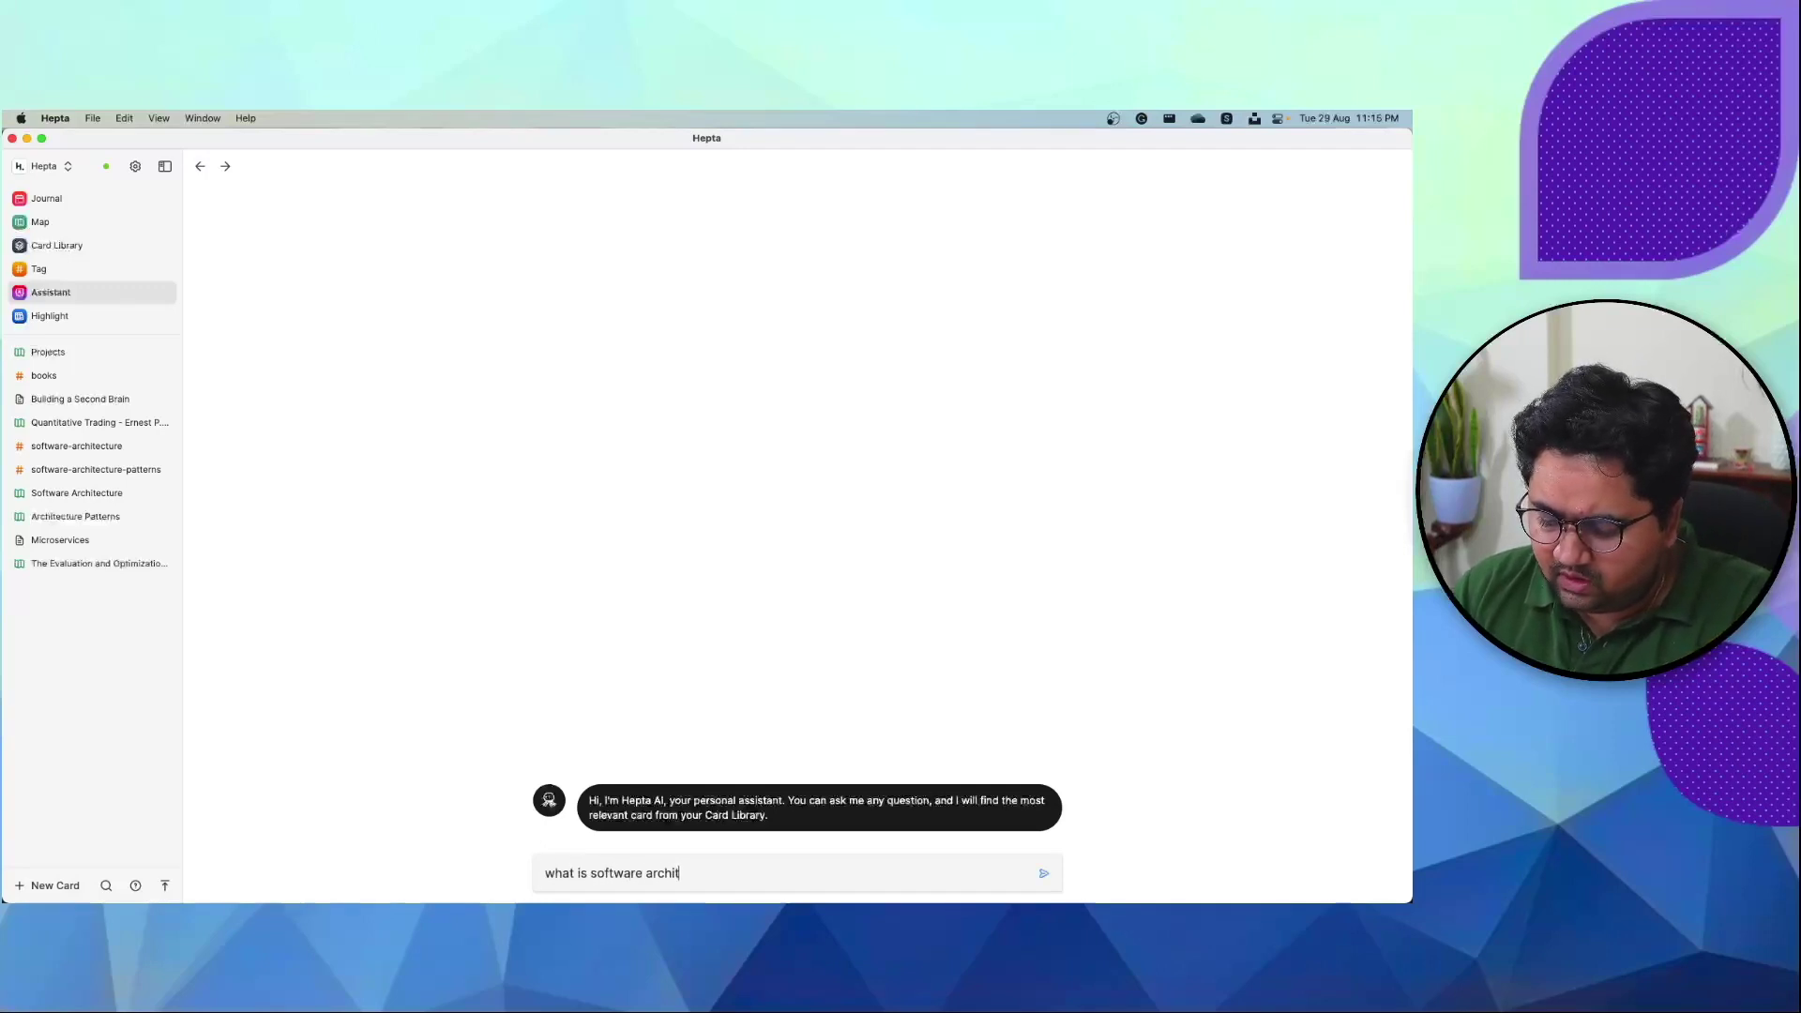
pyautogui.press('Return')
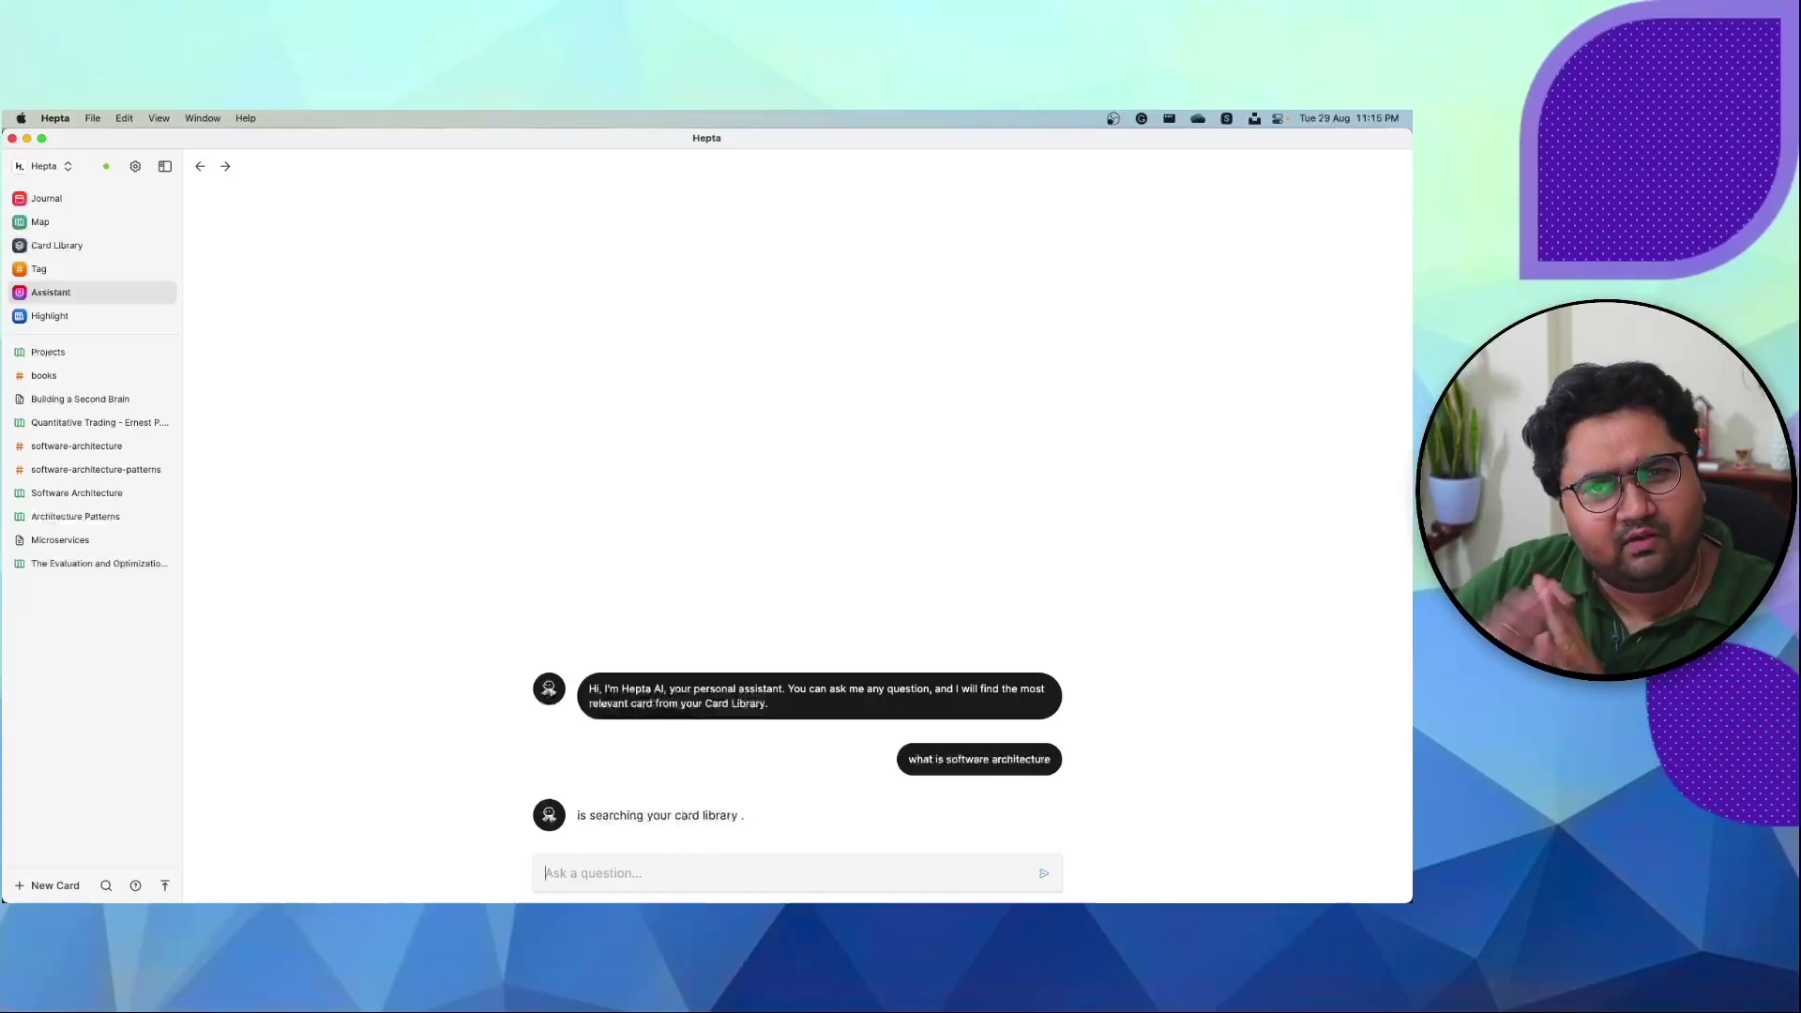
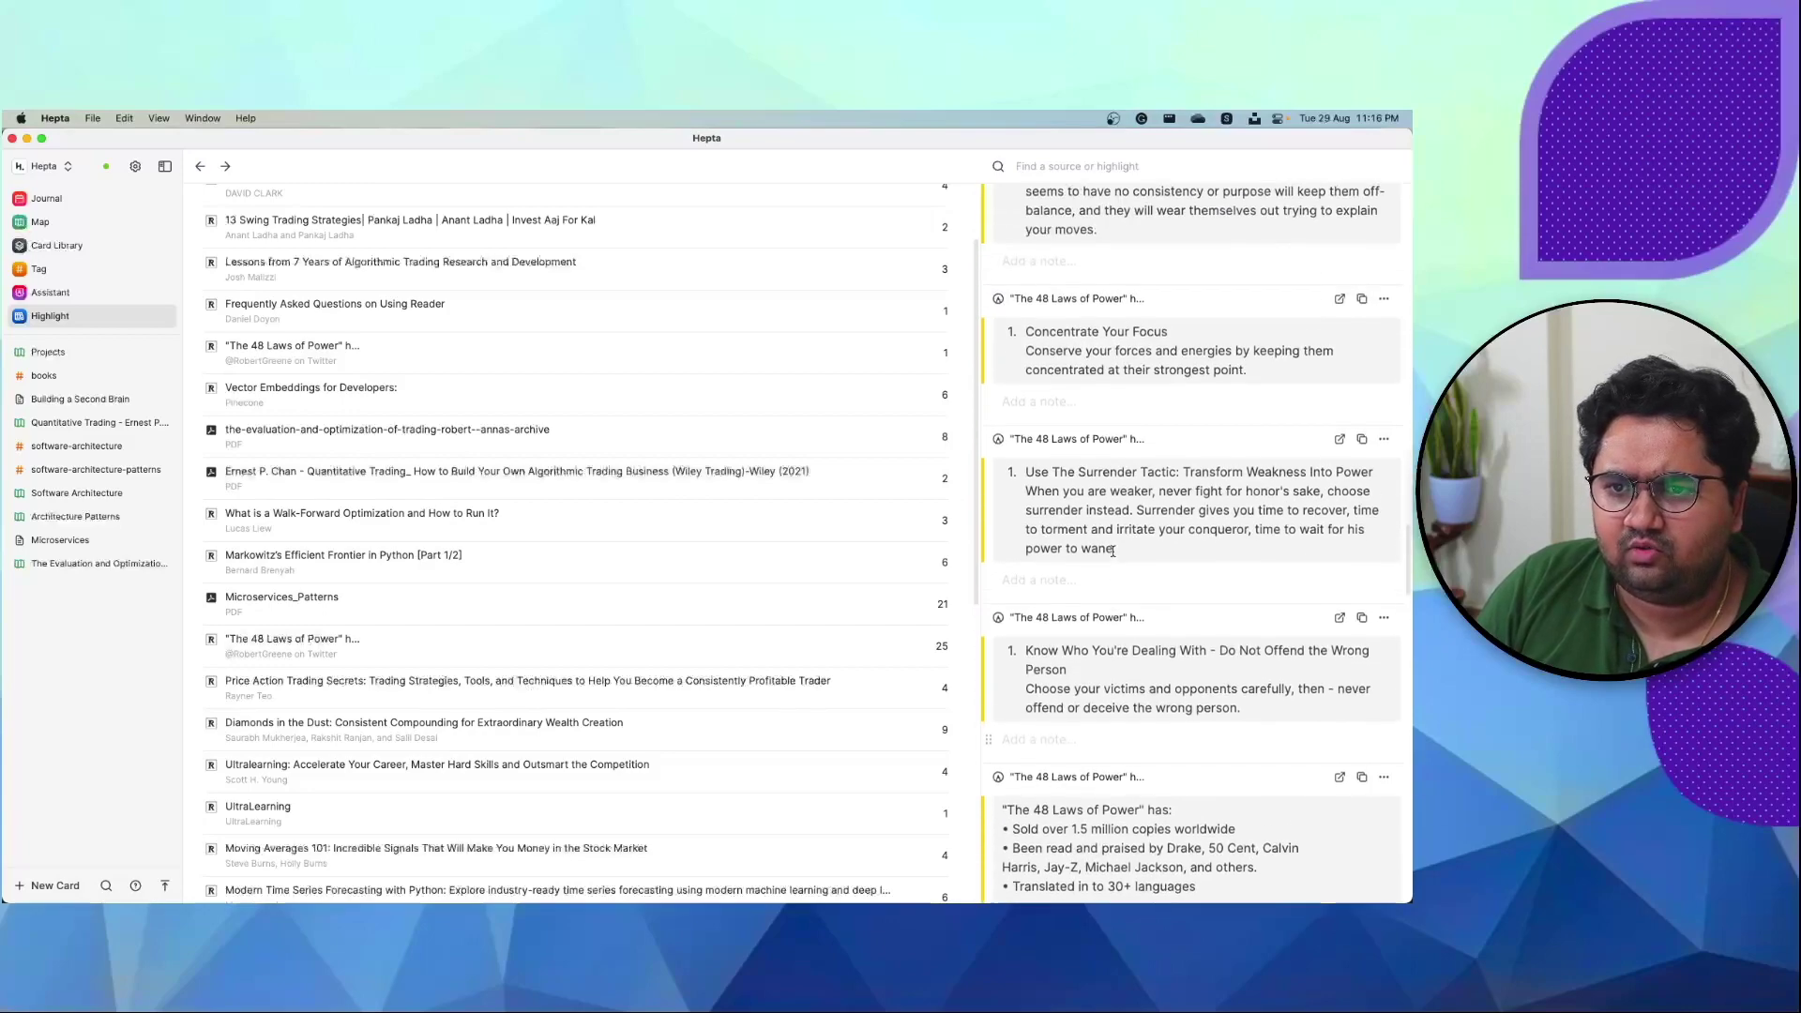
# - Look through the "The 48 Laws of Power" highlights, check one highlight's options, and view its source tweet before closing it
pyautogui.scroll(-4, 1099, 643)
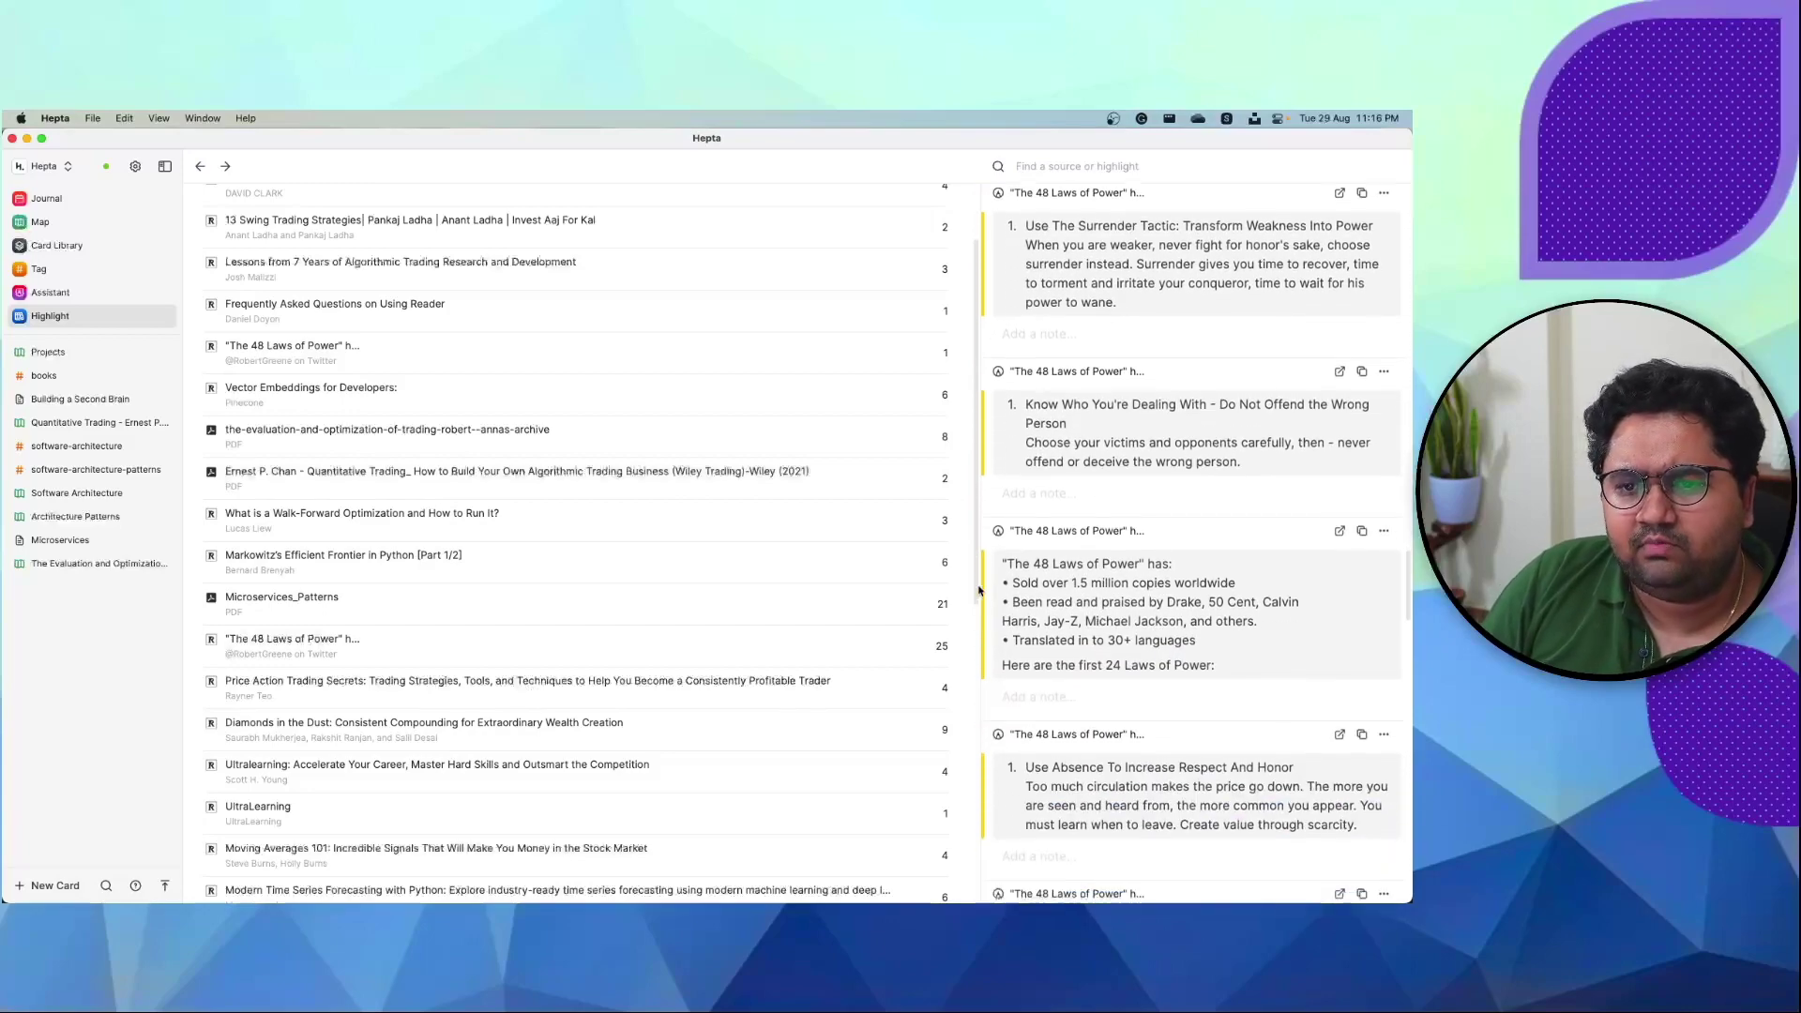
pyautogui.moveTo(980, 601); pyautogui.dragTo(608, 594)
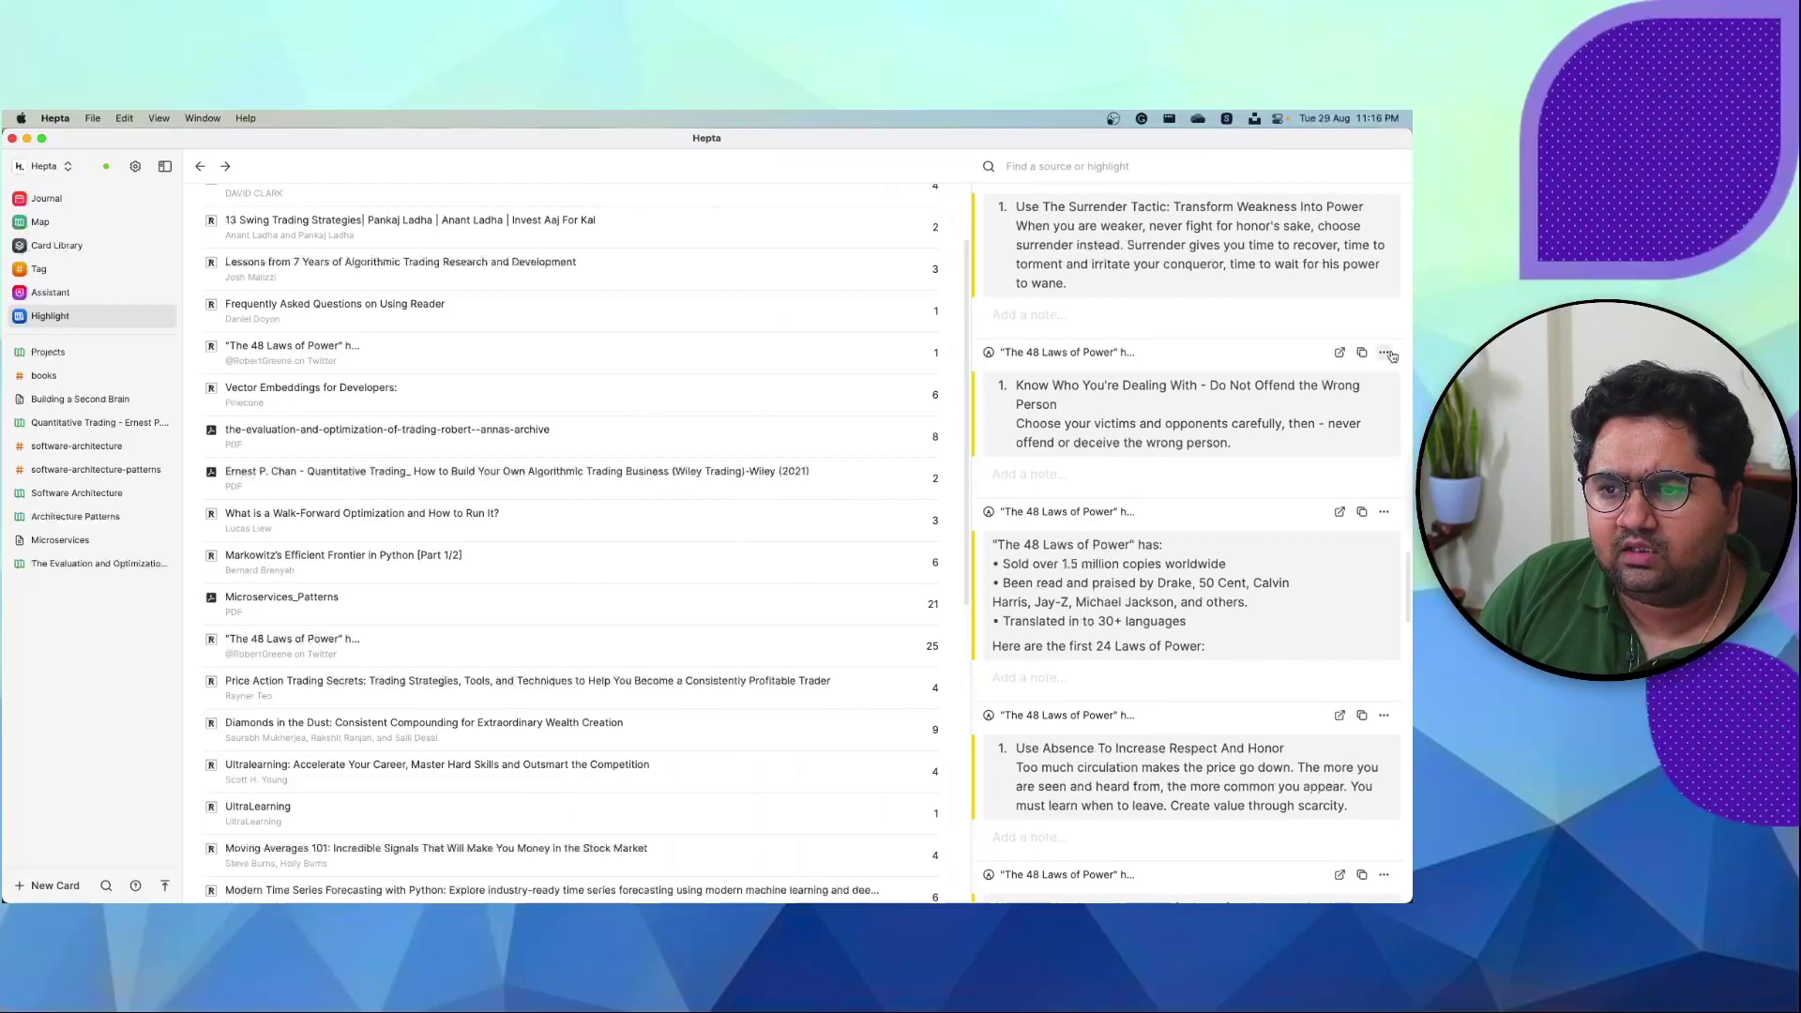
pyautogui.click(1383, 351)
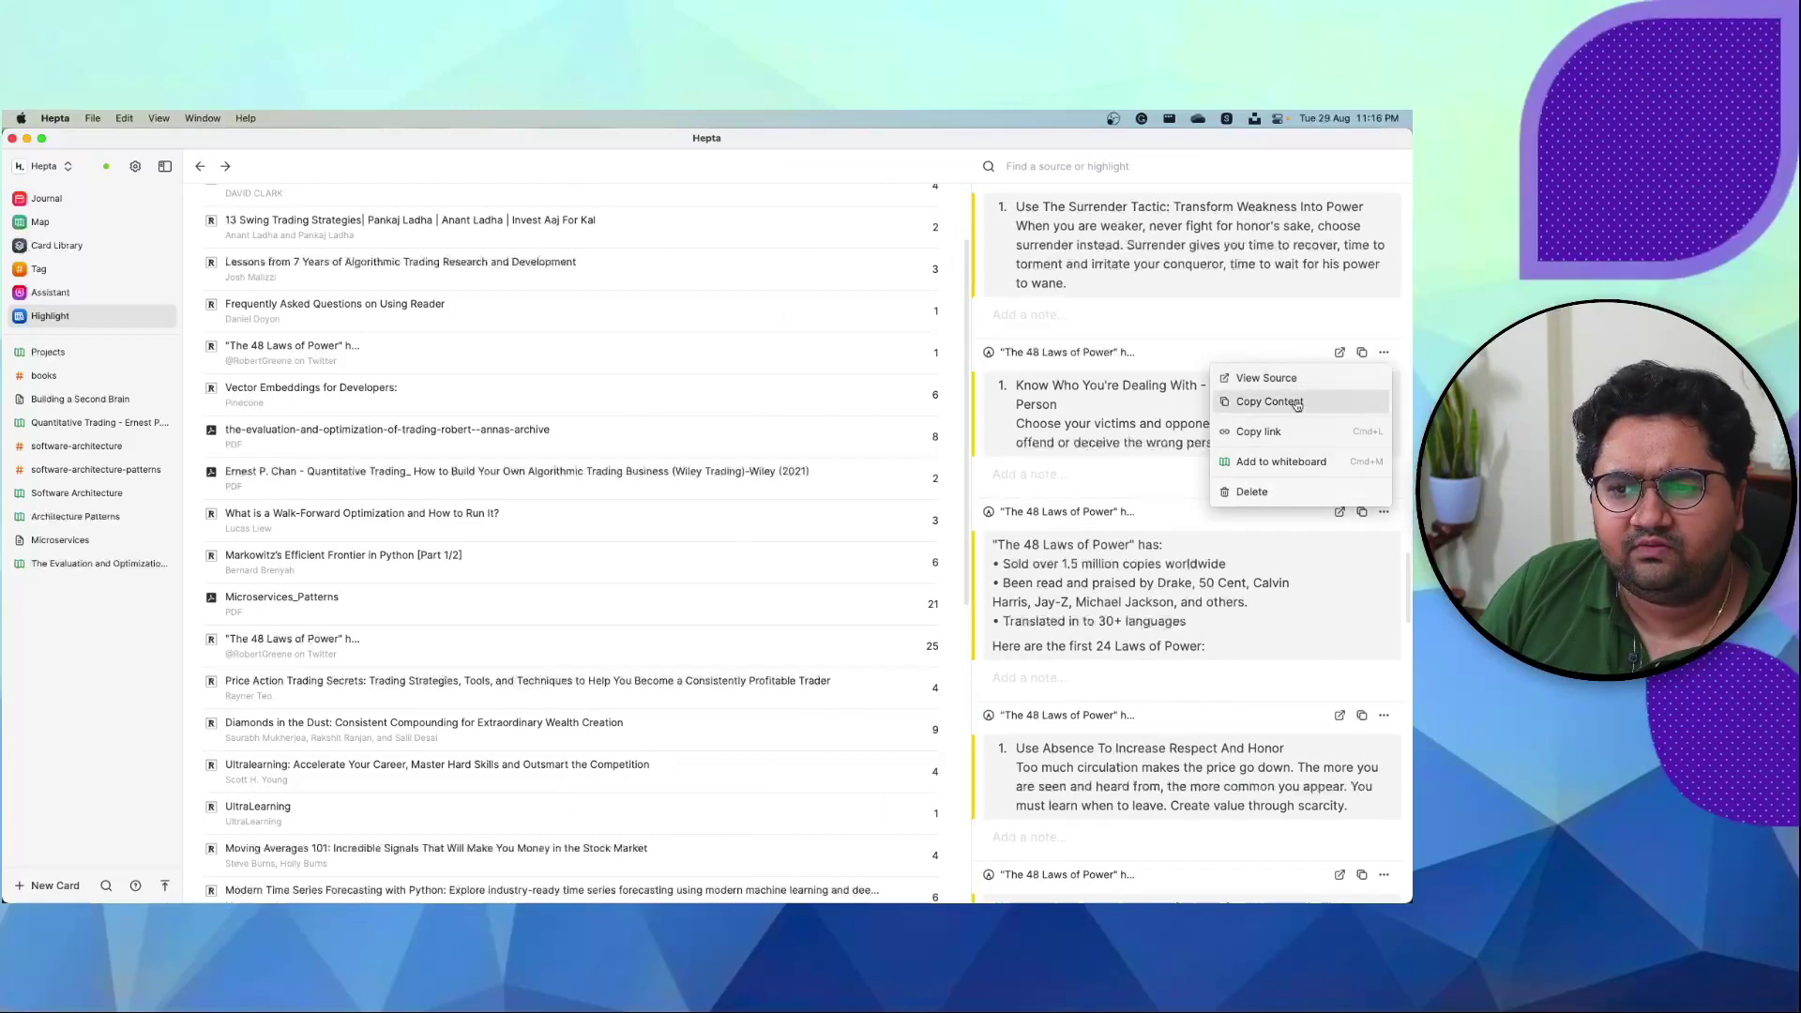
pyautogui.click(1340, 358)
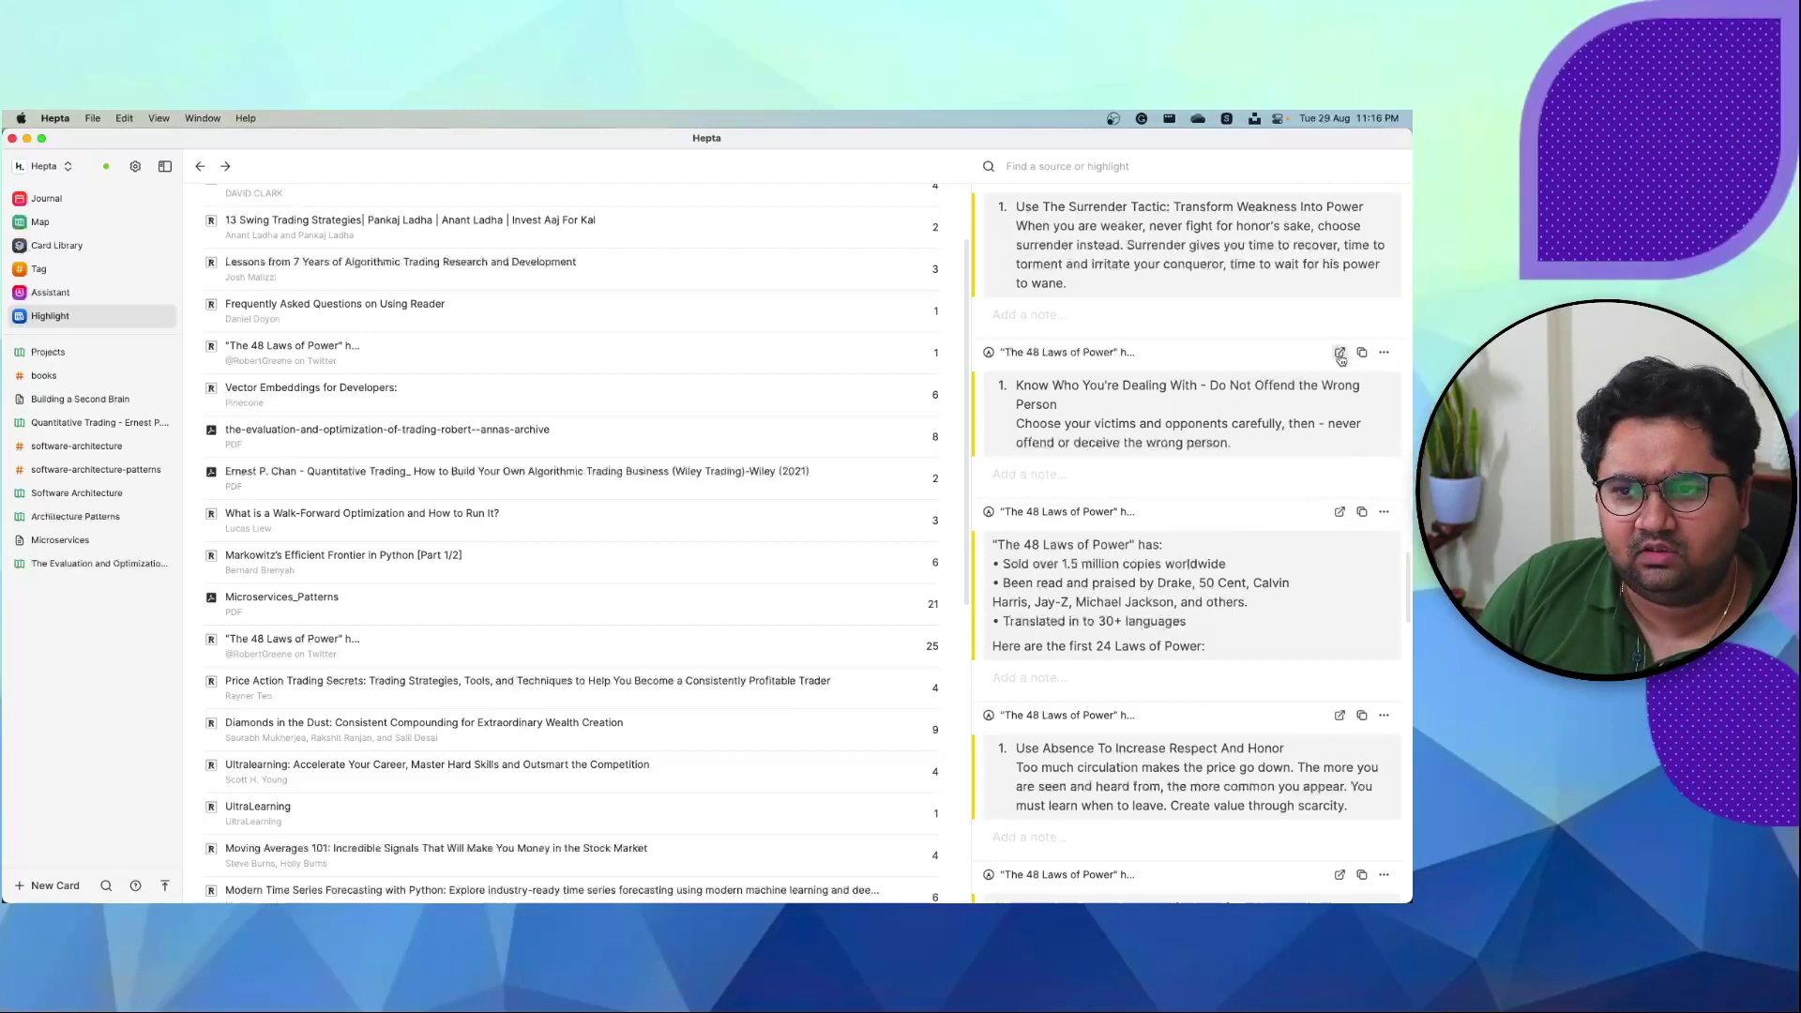
pyautogui.click(1340, 358)
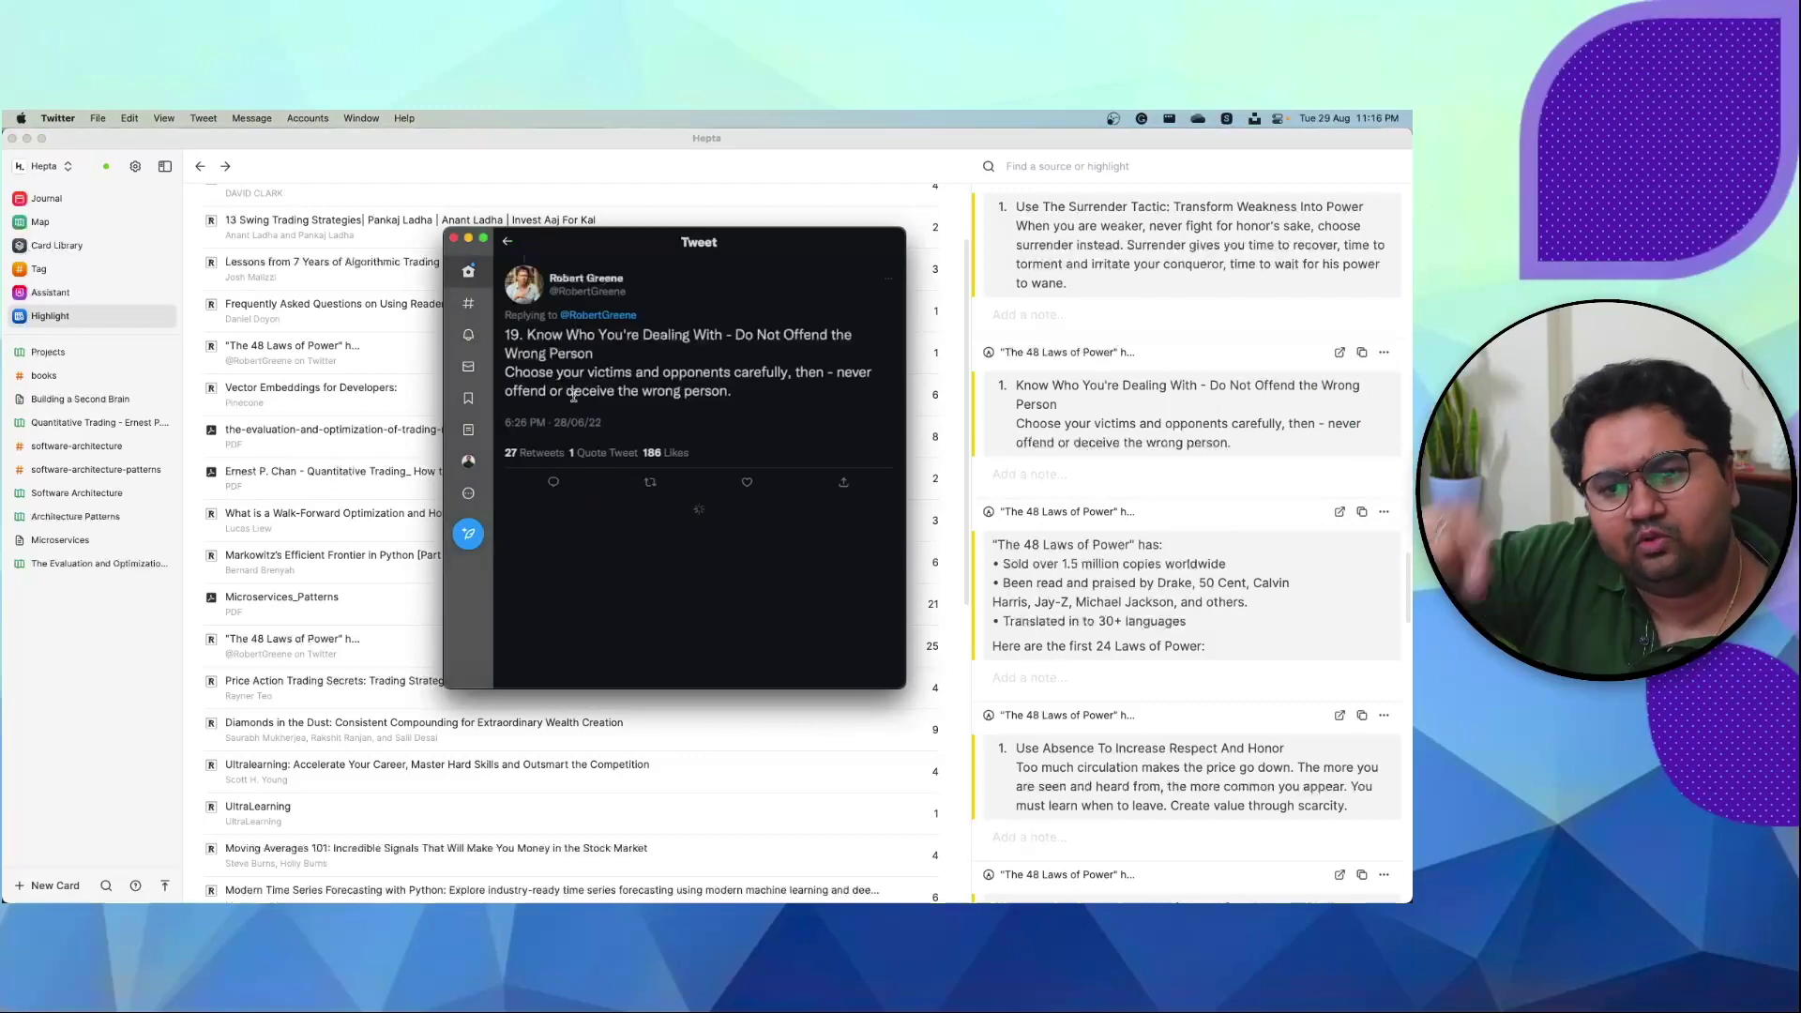
pyautogui.click(454, 238)
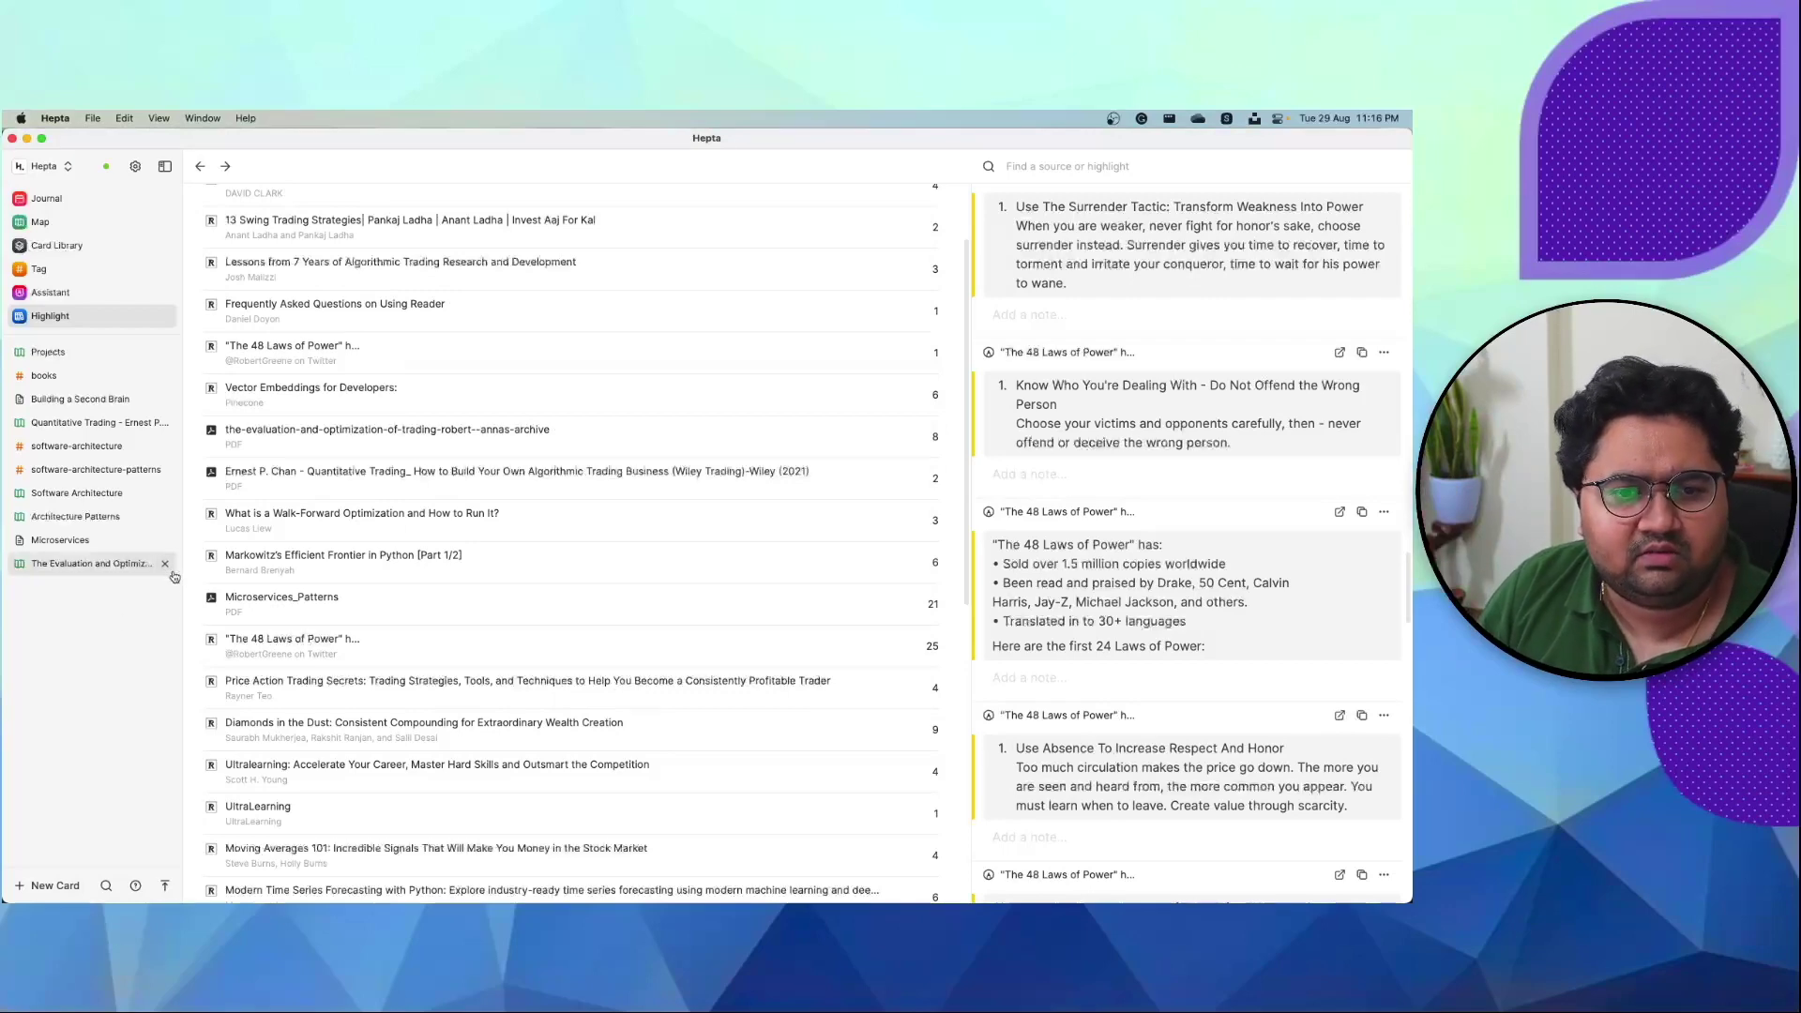
# - Close all open items from The Evaluation and Optimization of Trading Strategies up to Building a Second Brain, keeping Projects and books open
pyautogui.click(123, 571)
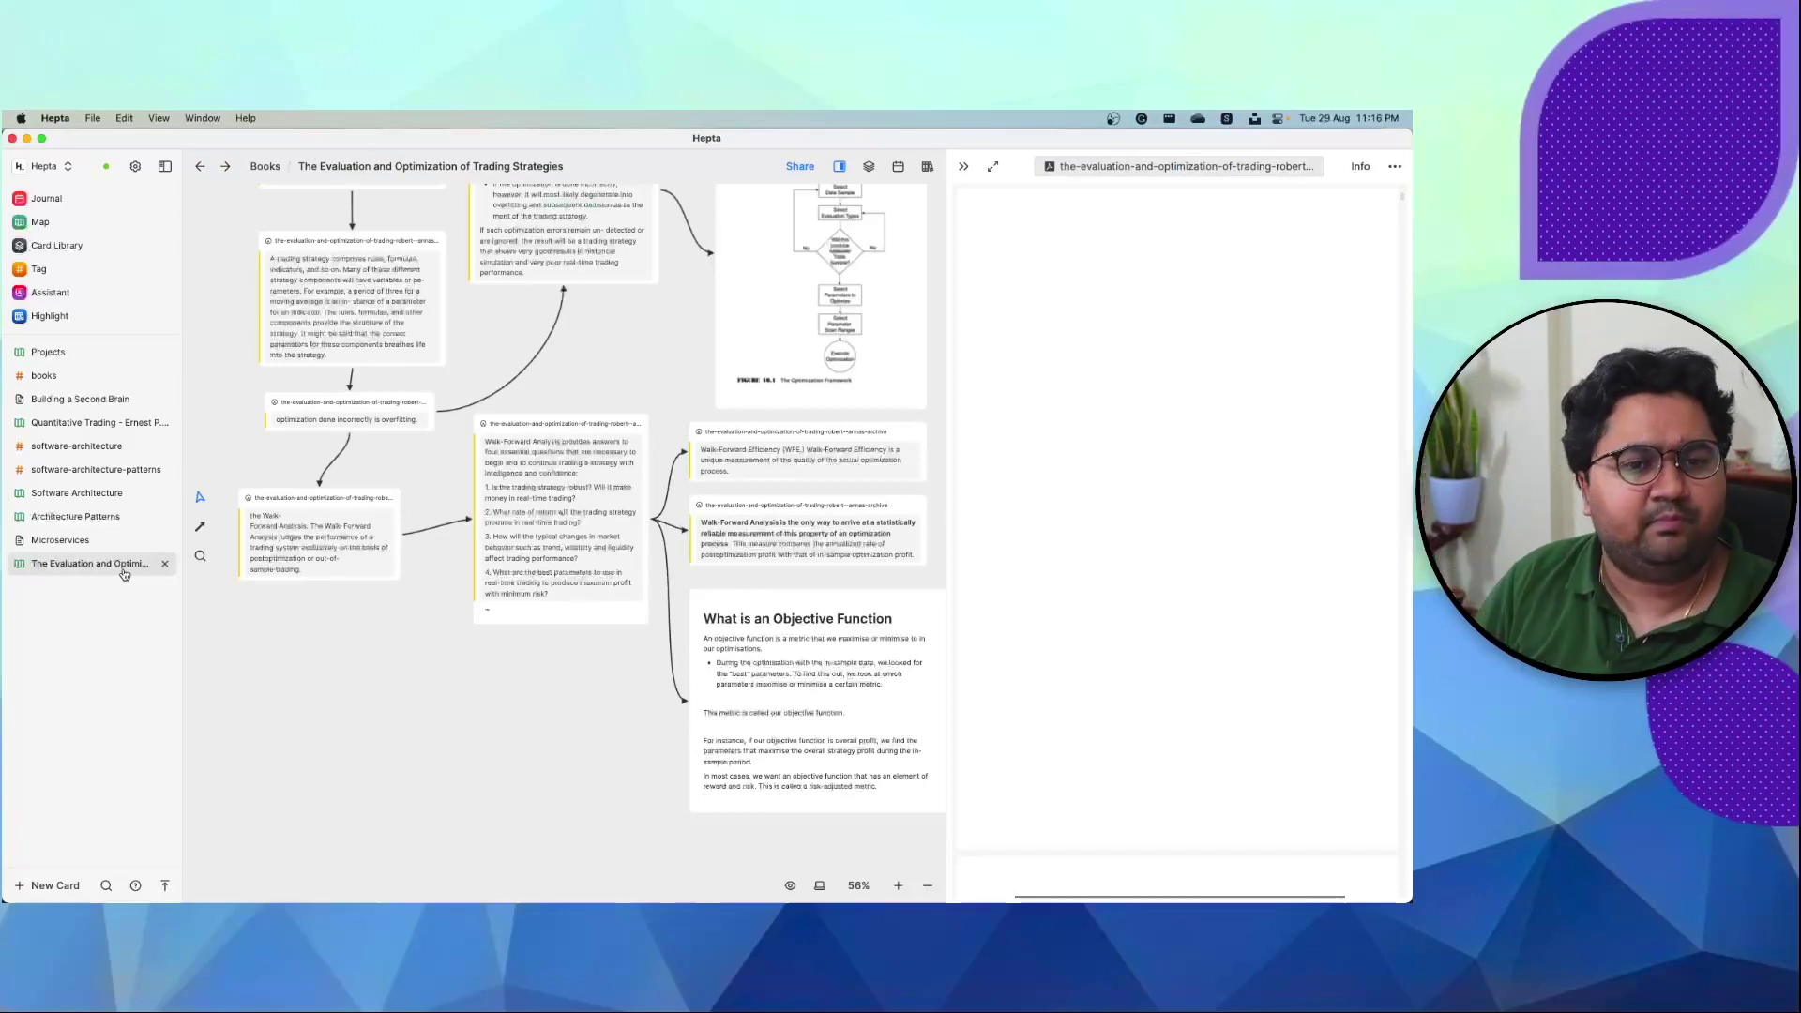
pyautogui.click(164, 563)
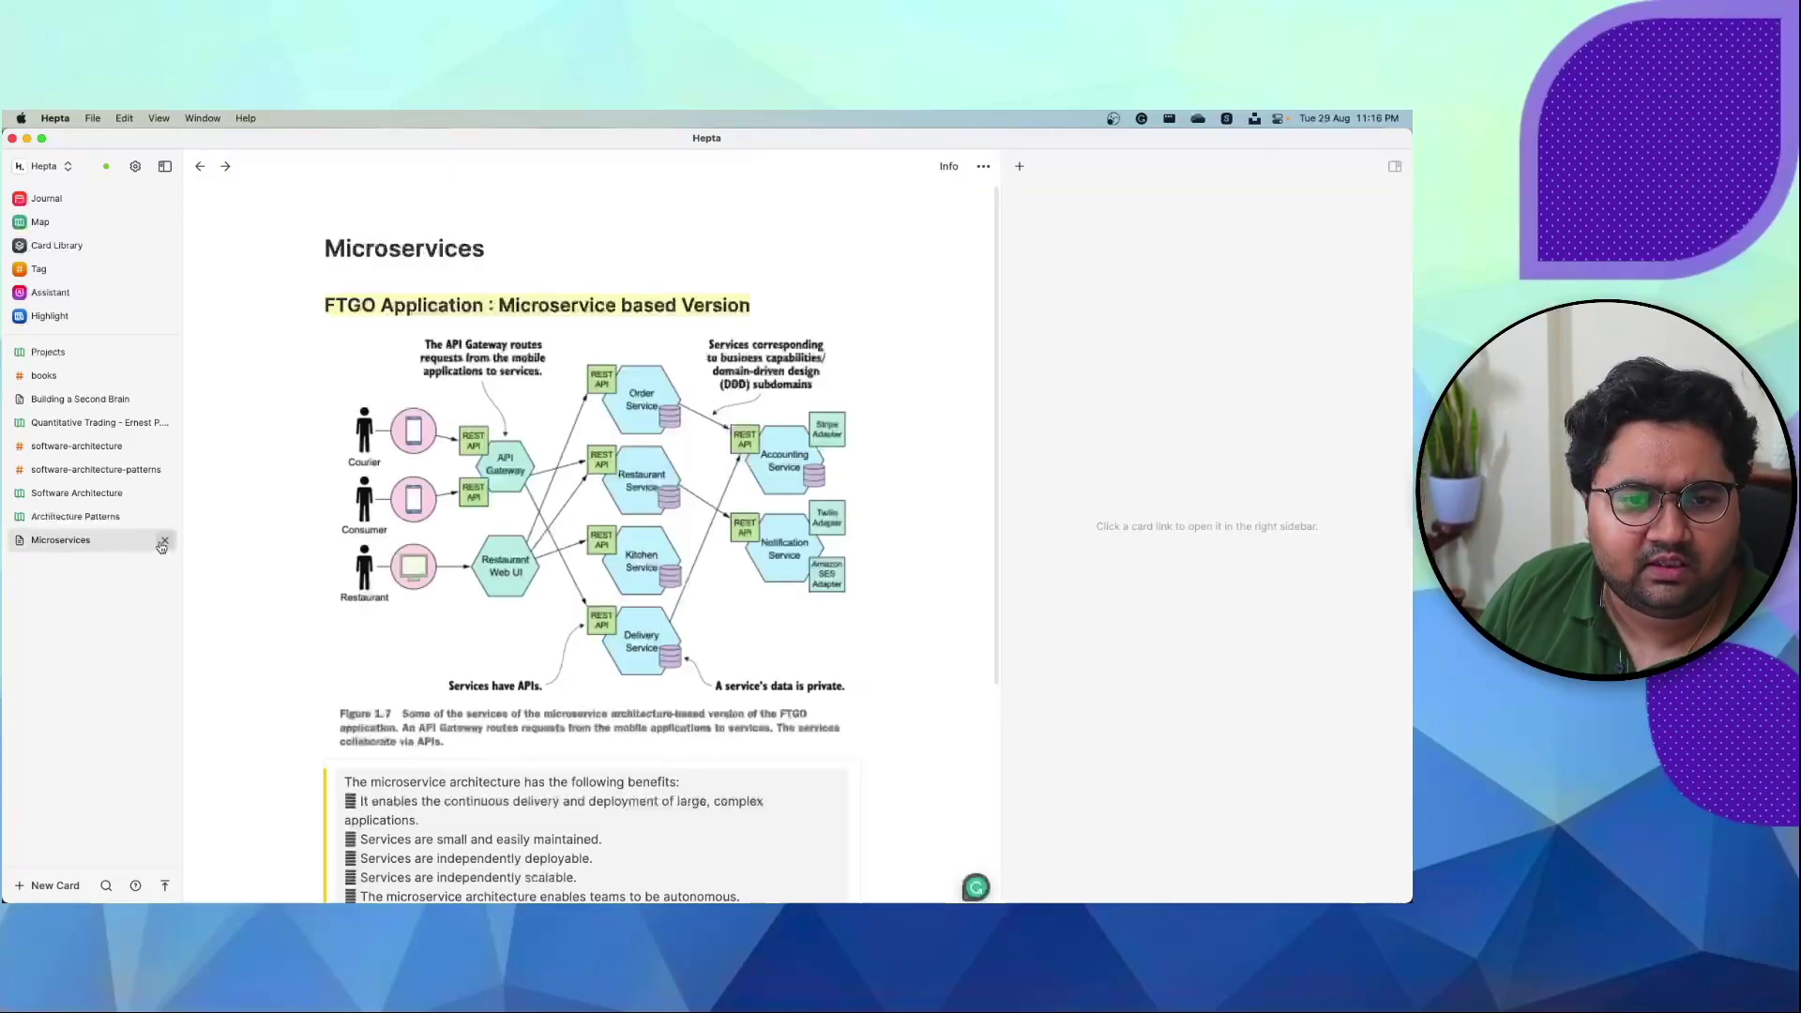
pyautogui.click(164, 539)
pyautogui.click(164, 516)
pyautogui.click(164, 492)
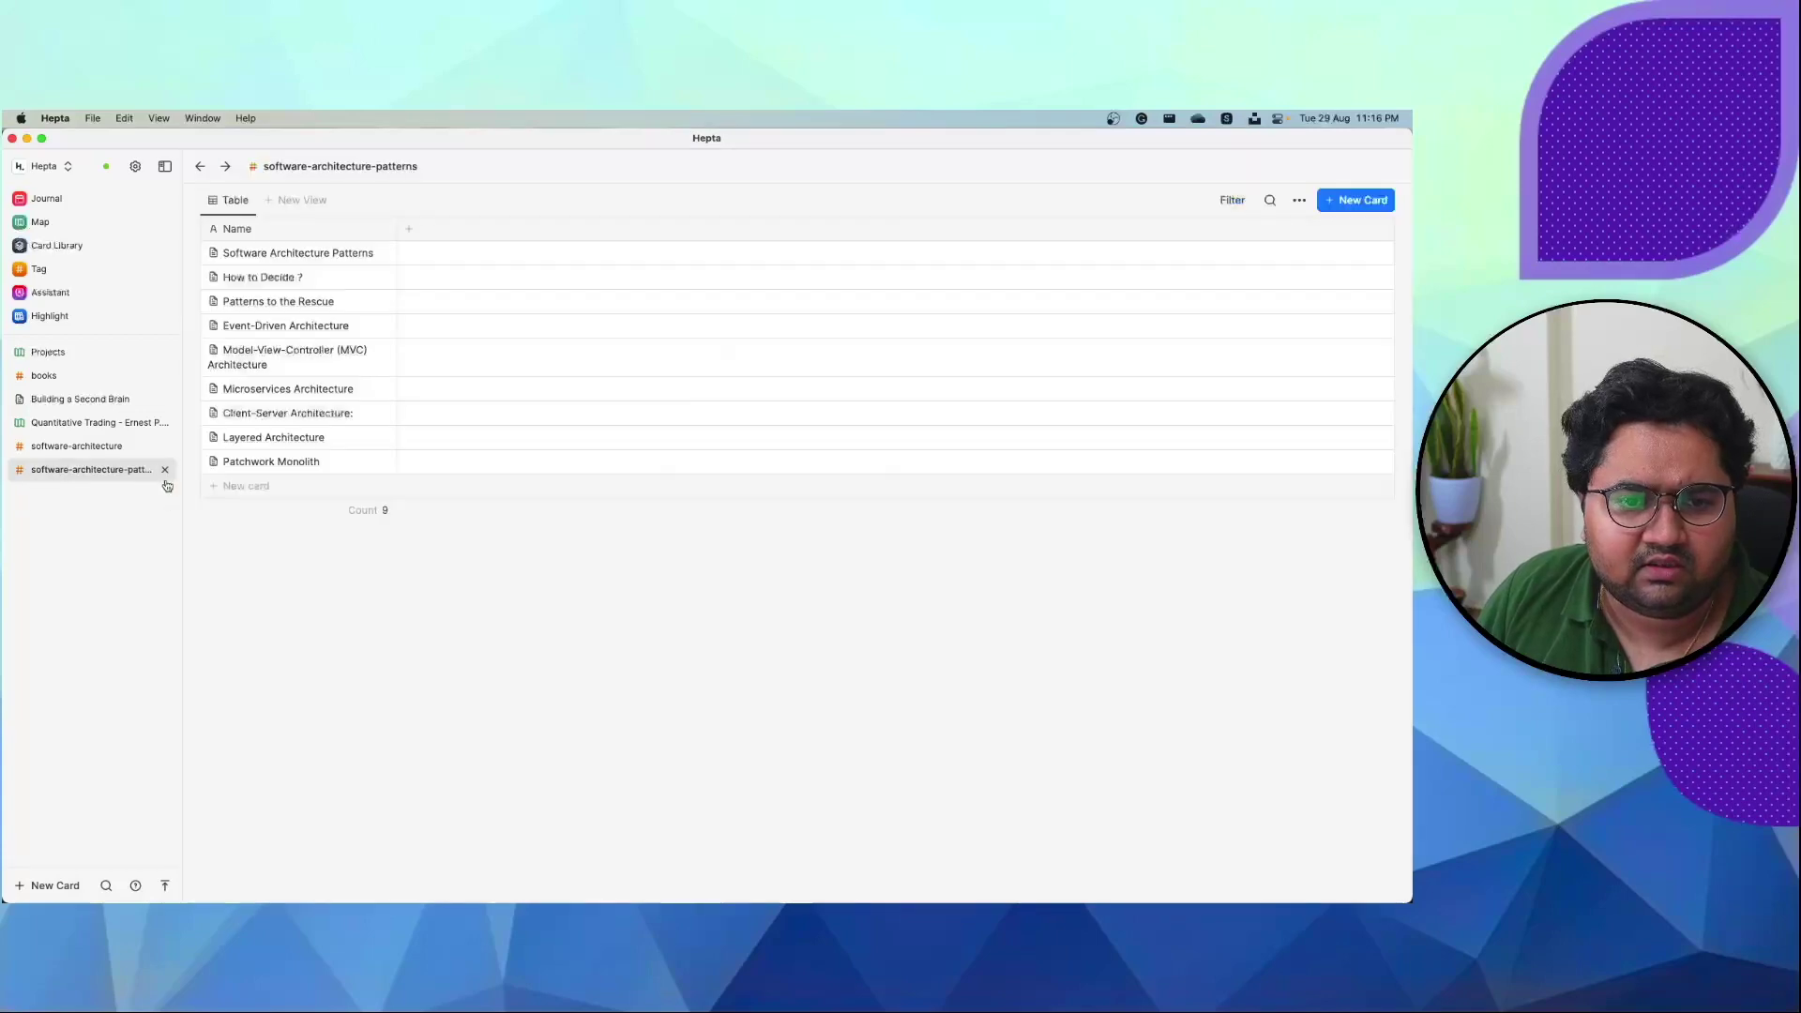
pyautogui.click(164, 469)
pyautogui.click(164, 446)
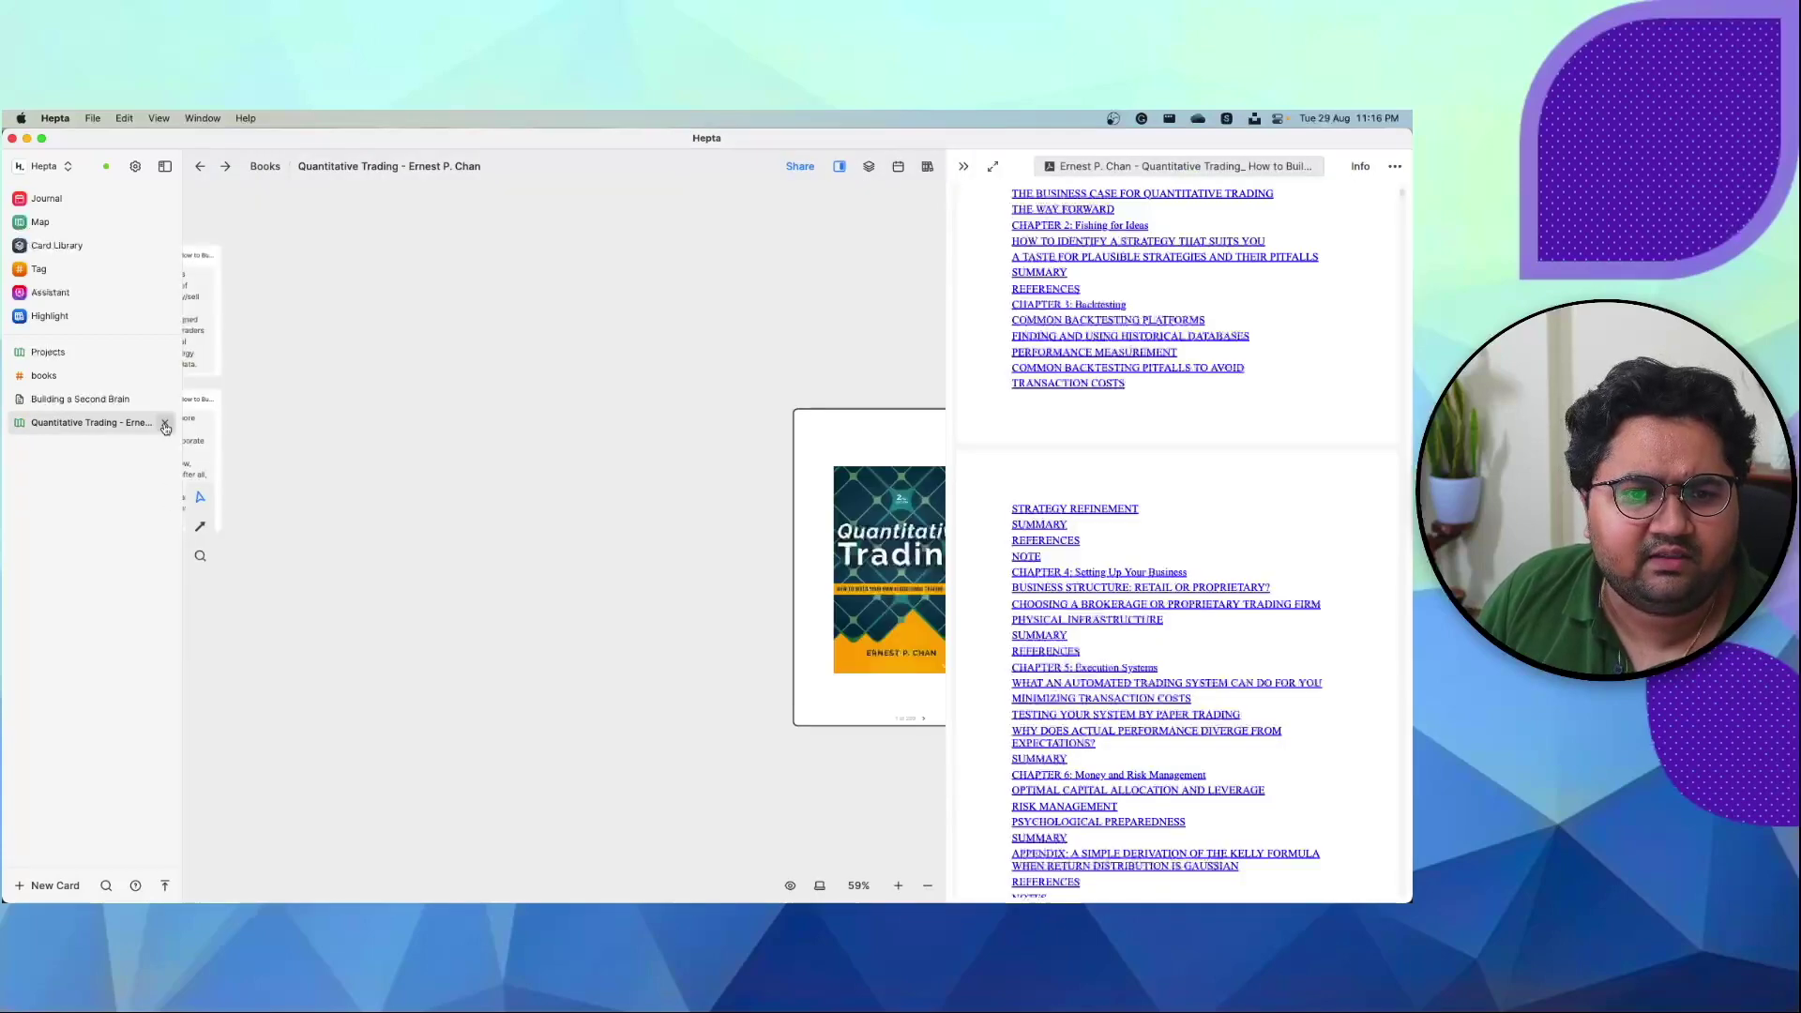
pyautogui.click(164, 422)
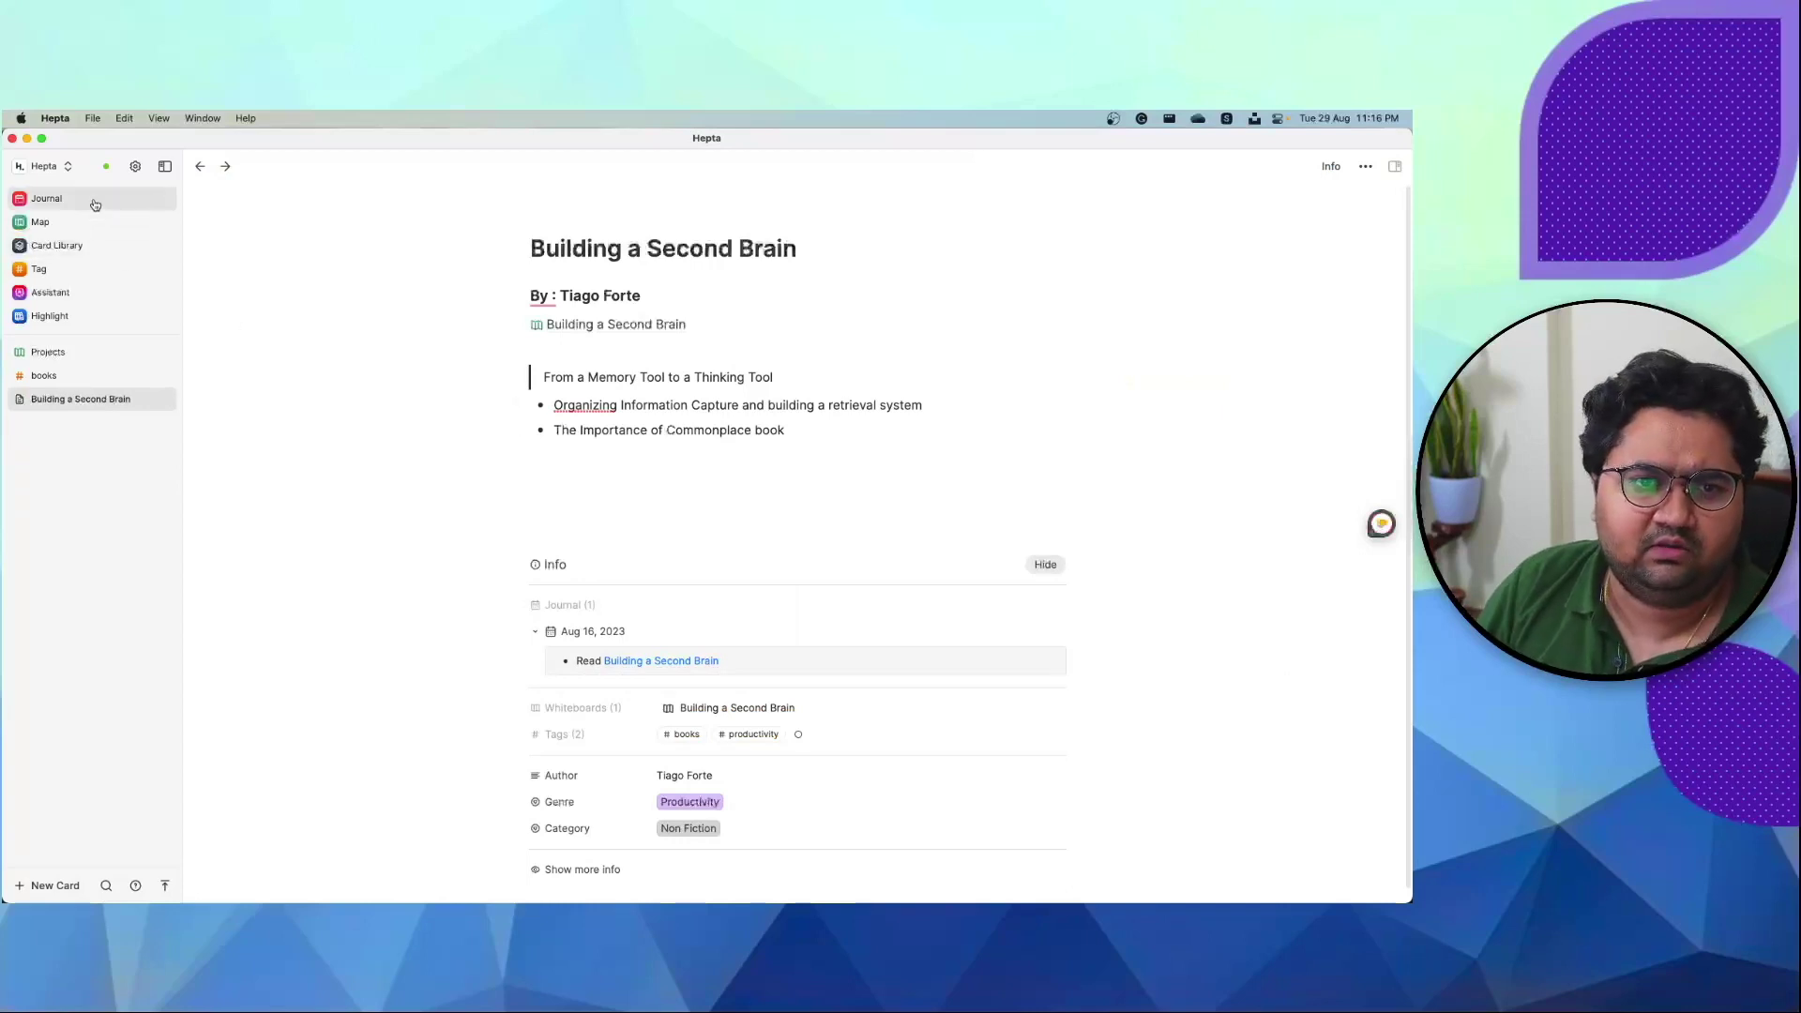
pyautogui.click(164, 399)
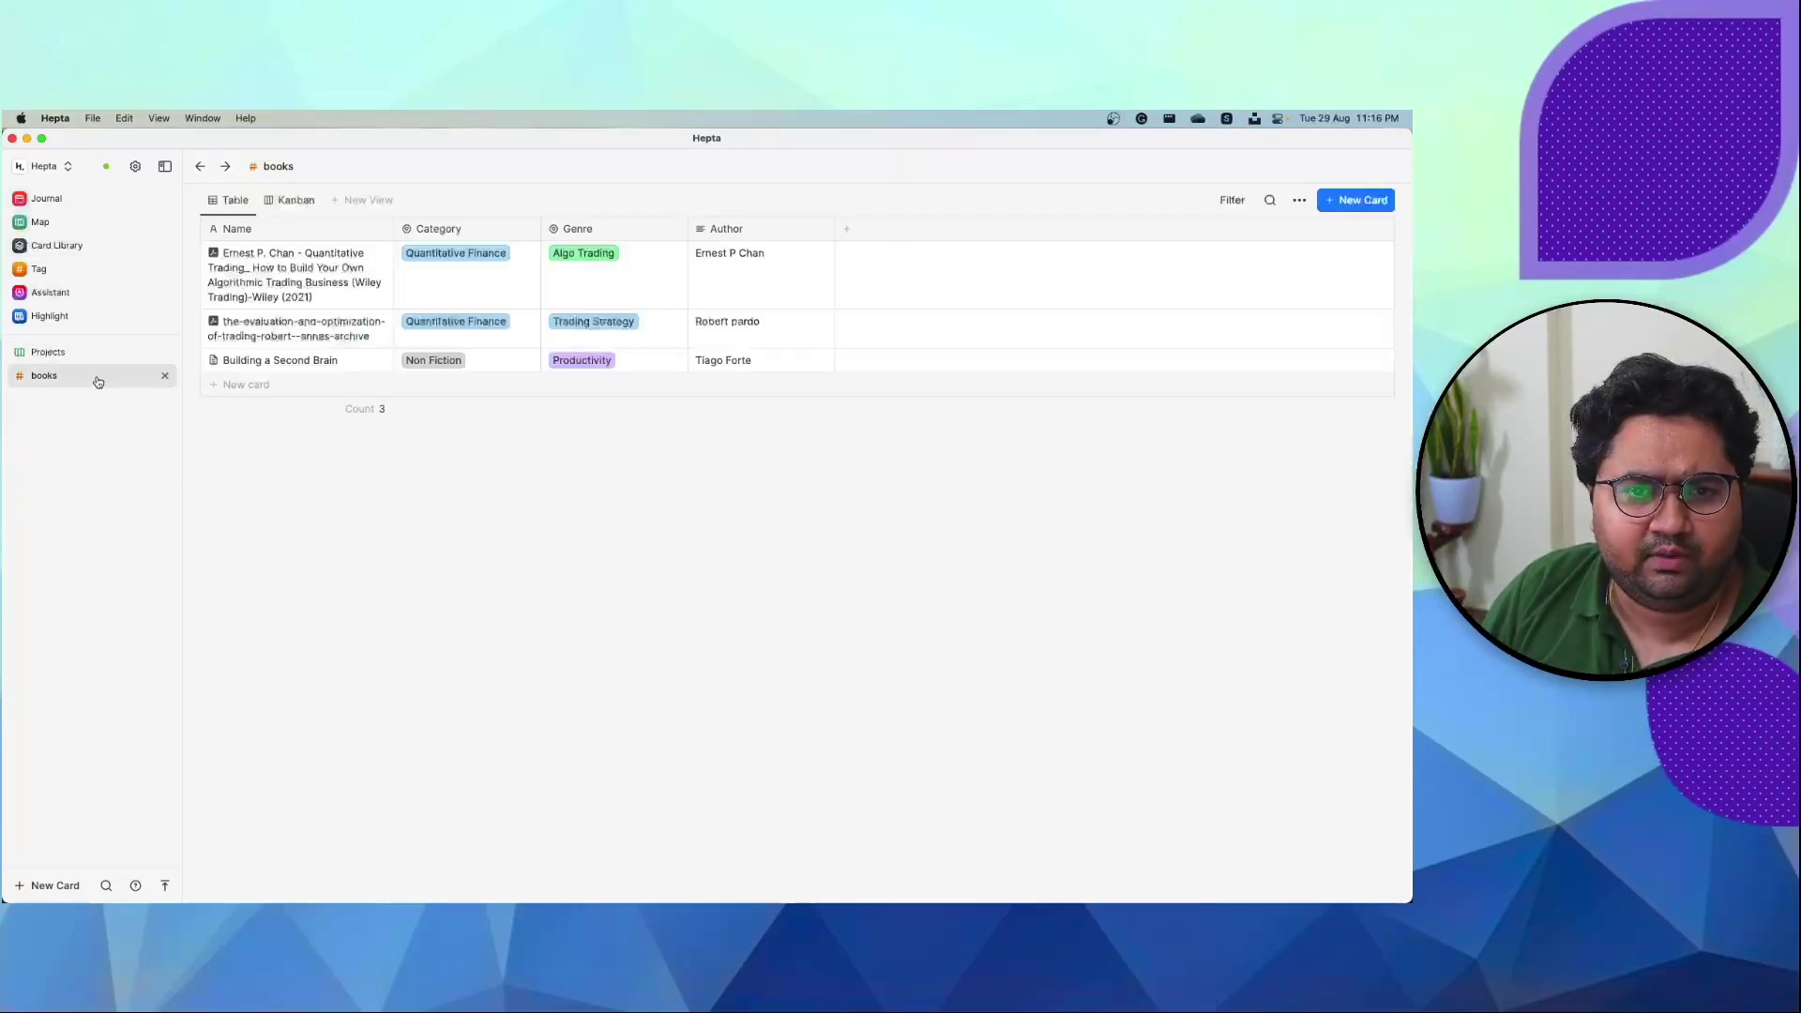
# - Open the Building a Second Brain whiteboard through its card in the books table and examine its mind map
pyautogui.click(375, 361)
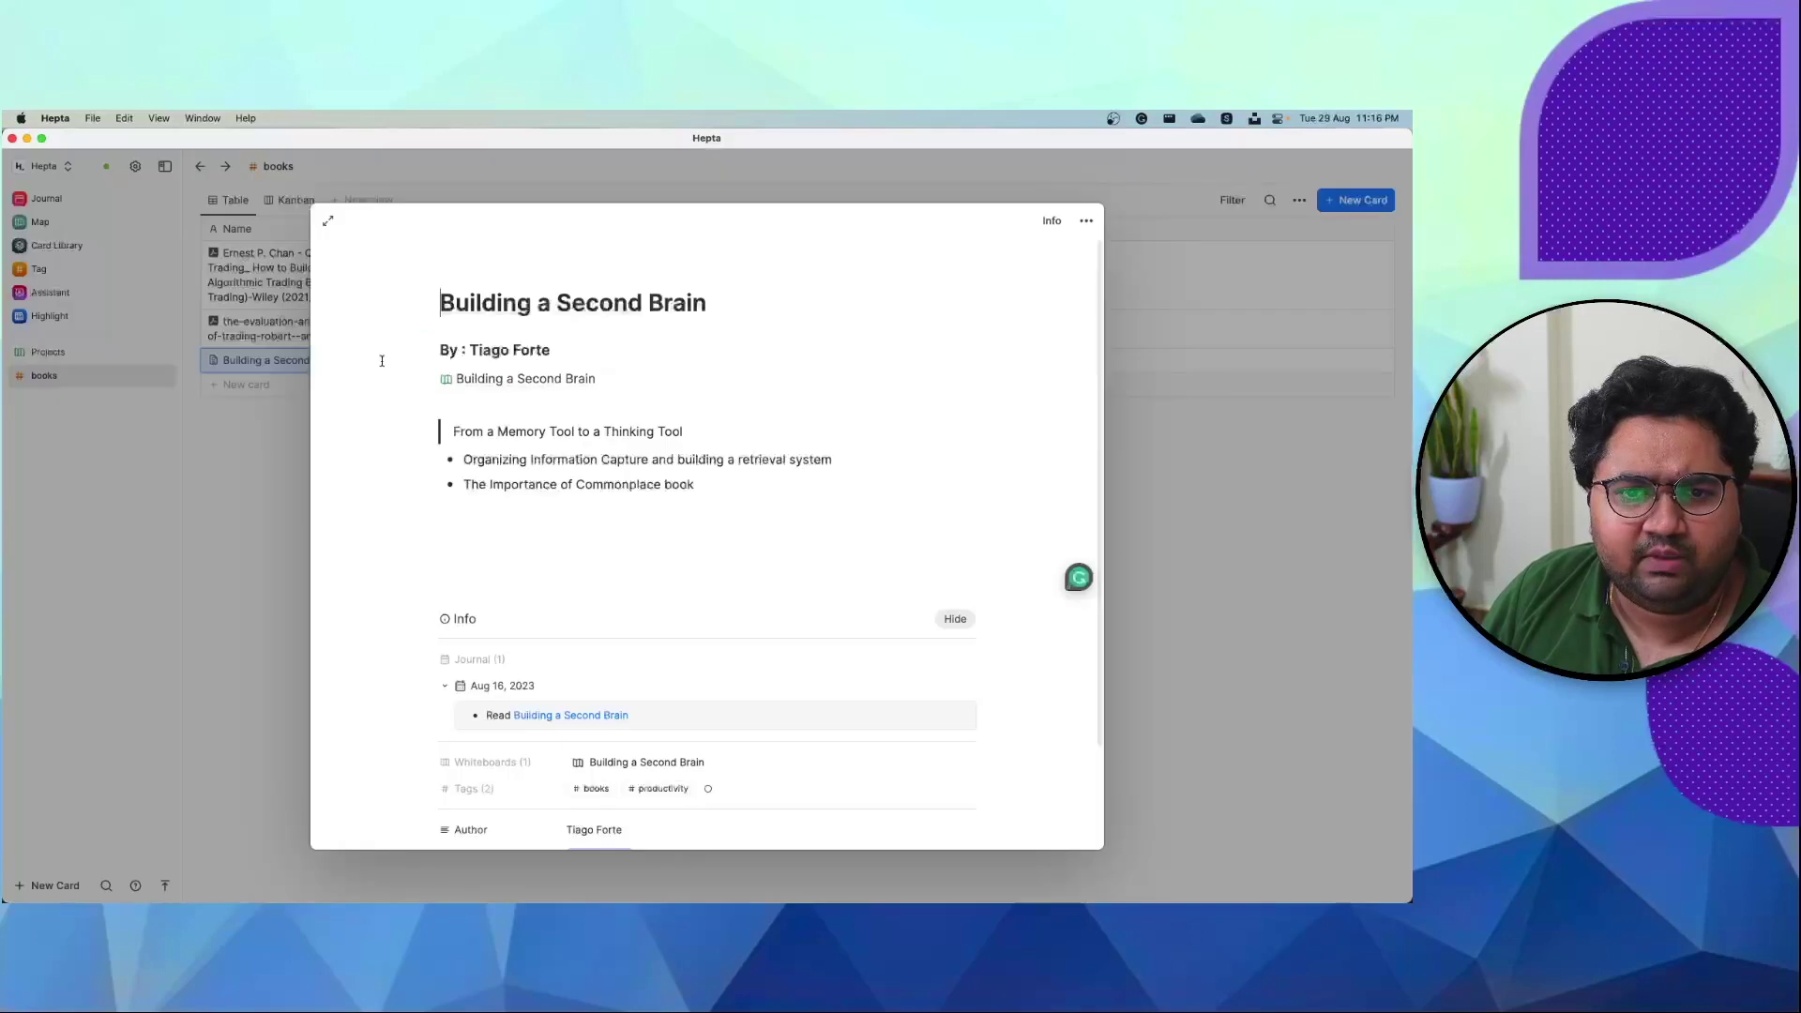
pyautogui.click(536, 379)
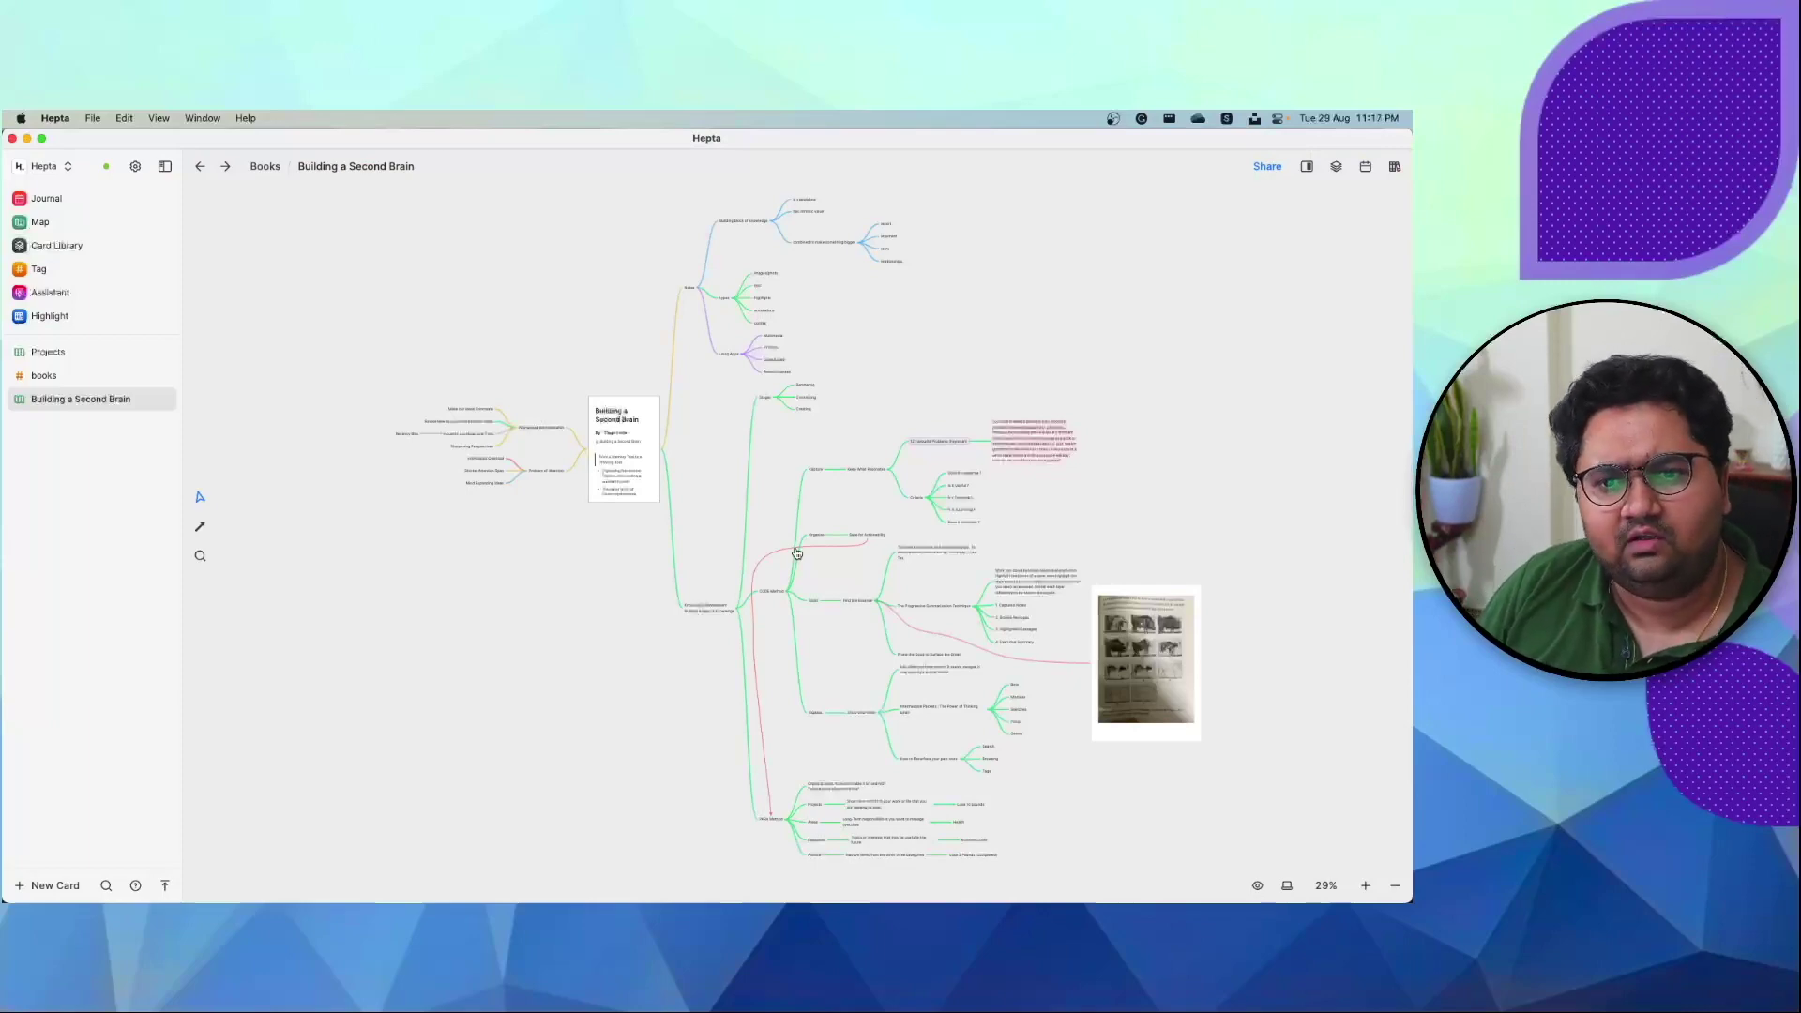
pyautogui.scroll(5, 635, 500)
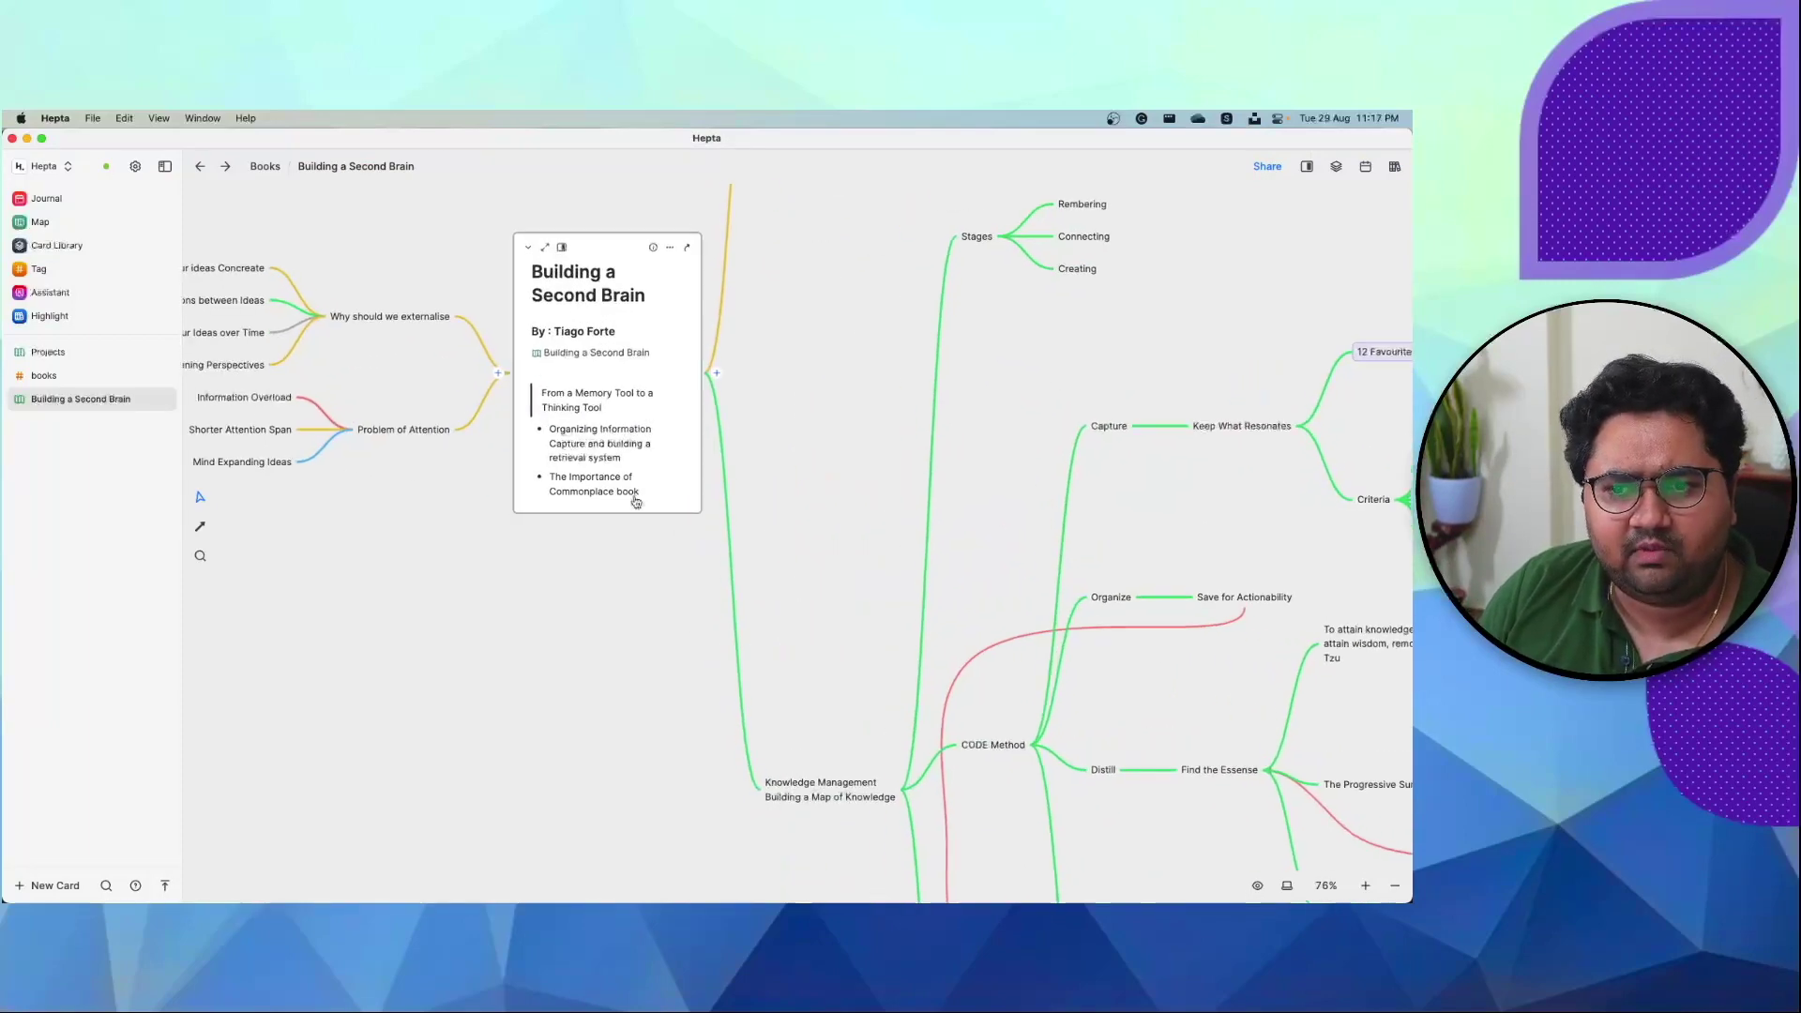
pyautogui.hscroll(2, 636, 502)
pyautogui.scroll(-2, 636, 502)
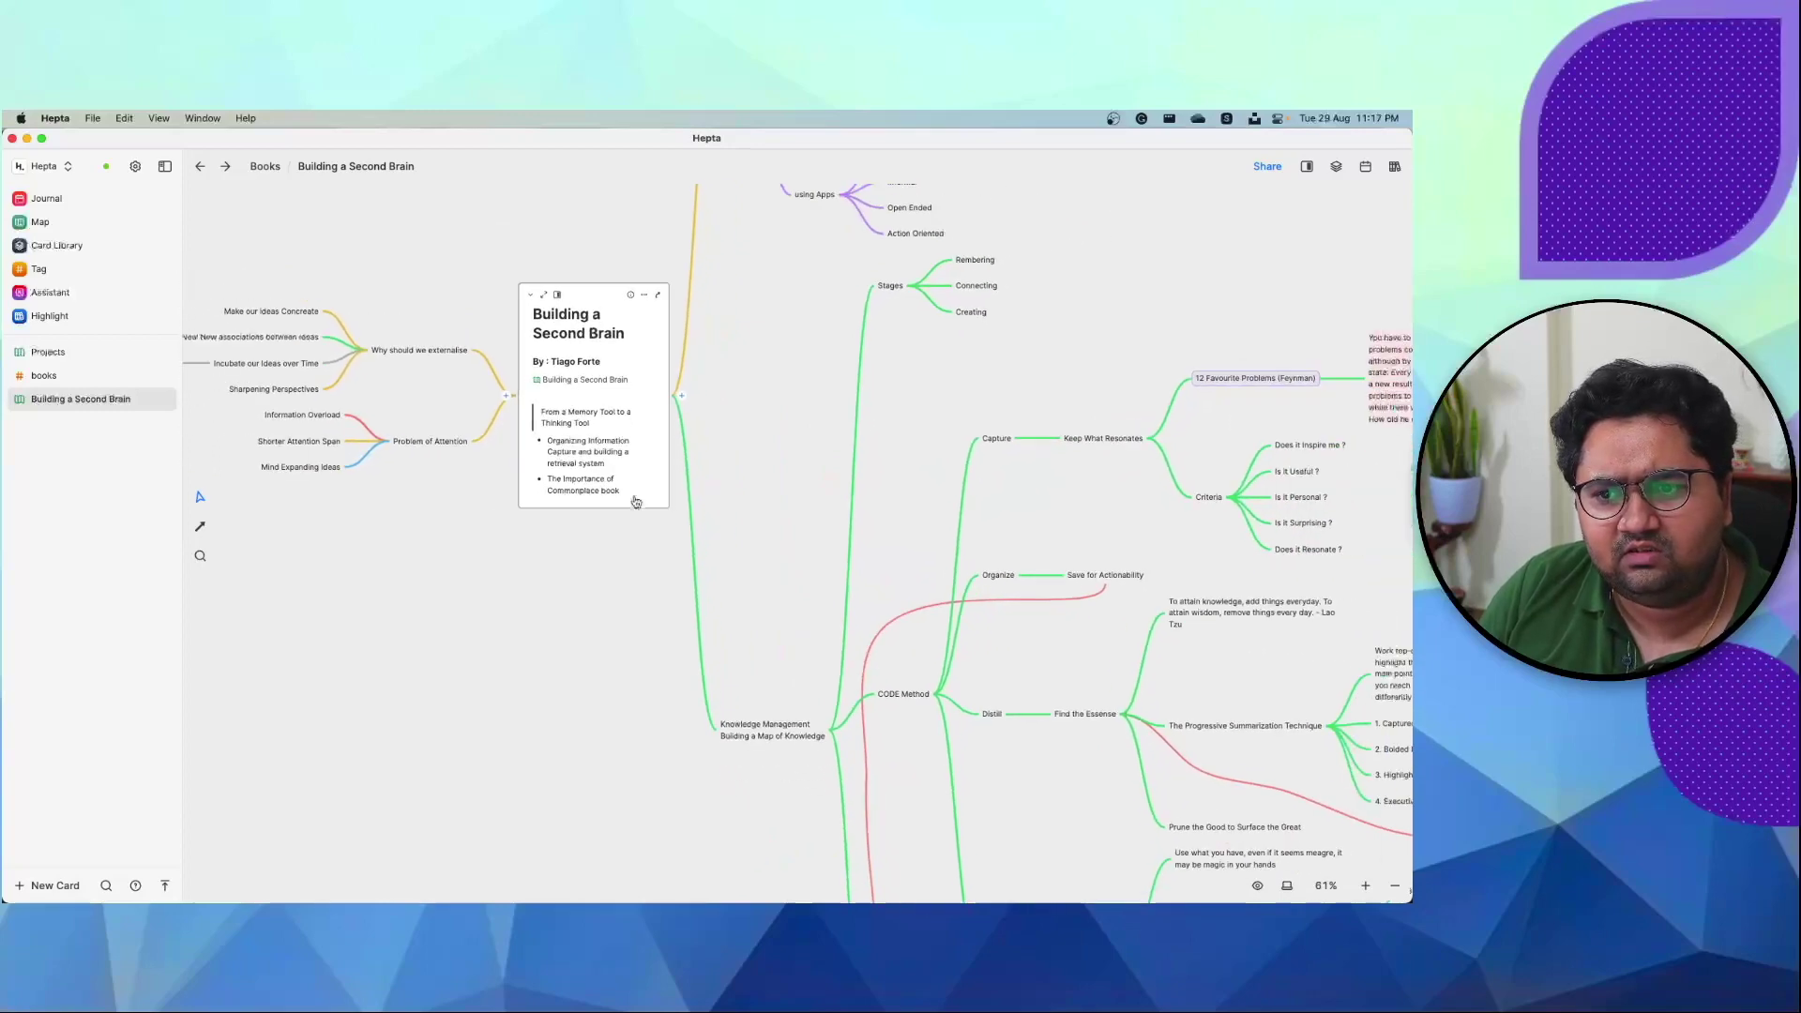
pyautogui.scroll(-10, 636, 502)
pyautogui.hscroll(5, 635, 502)
pyautogui.hscroll(5, 636, 501)
pyautogui.scroll(2, 636, 502)
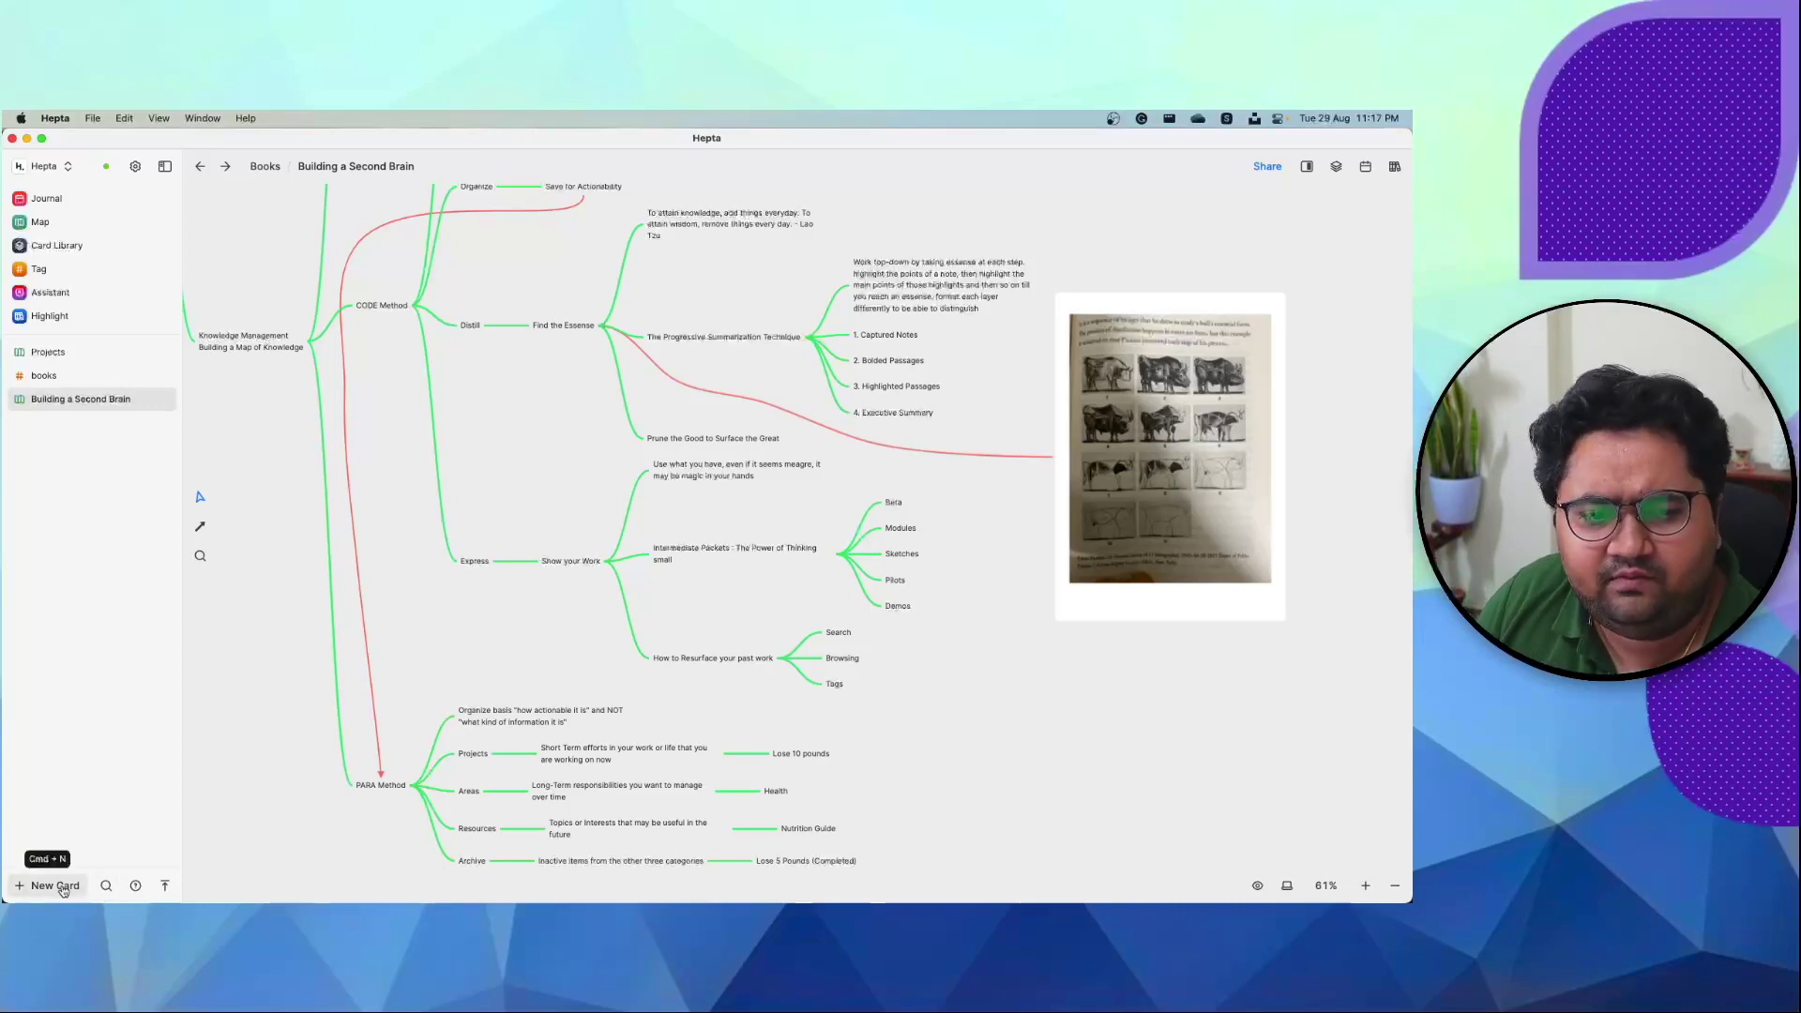
# - Look at the quick find, the help resources and the Markdown, PDF and Obsidian import options without using them
pyautogui.click(105, 886)
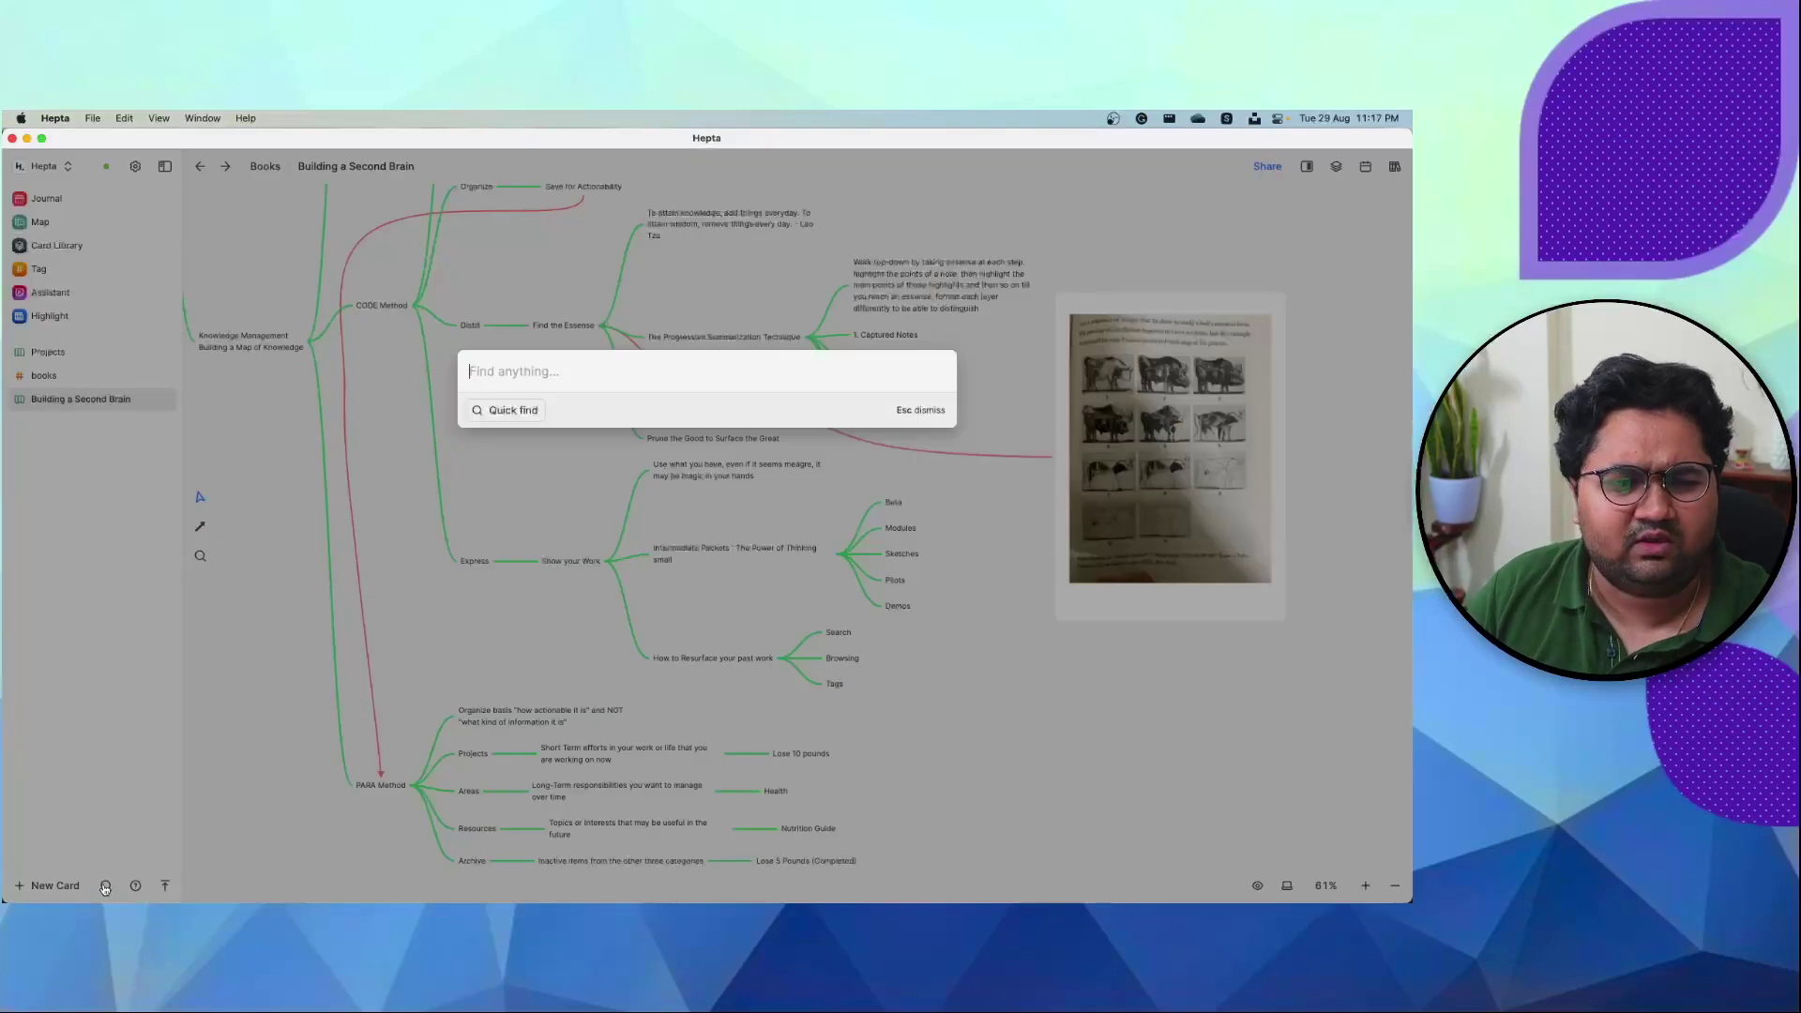
pyautogui.click(105, 886)
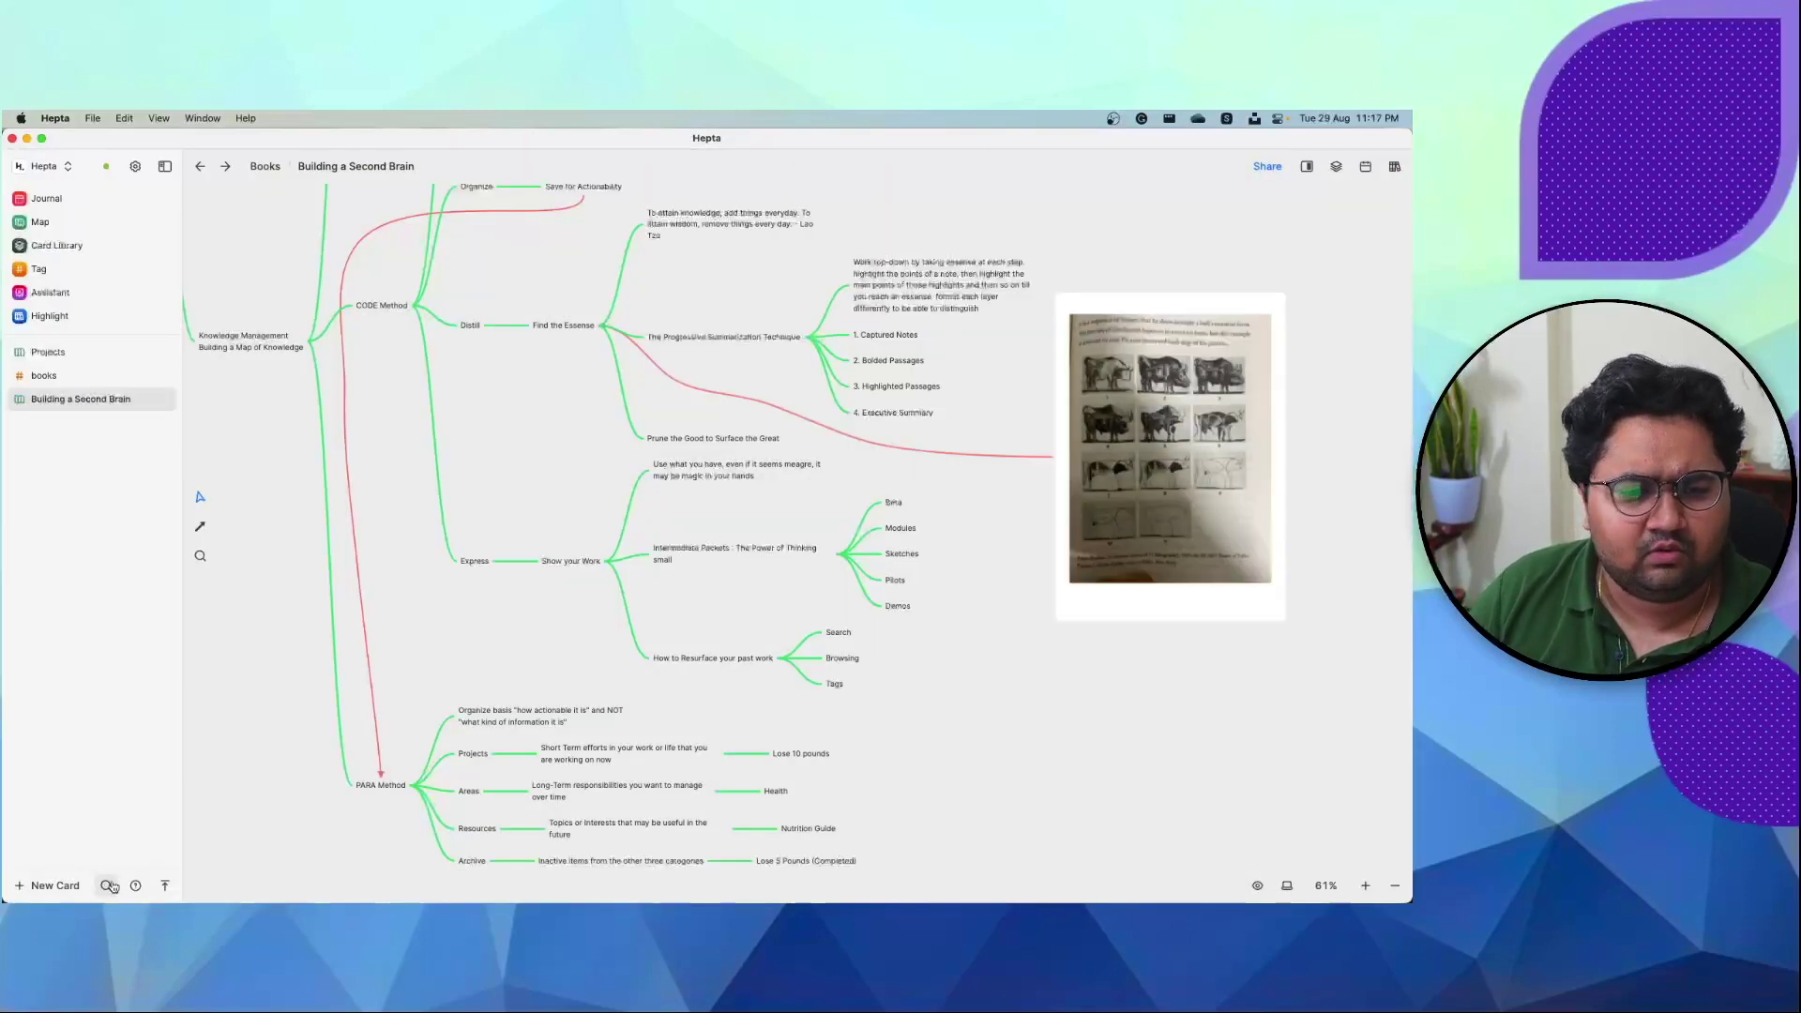
pyautogui.click(108, 887)
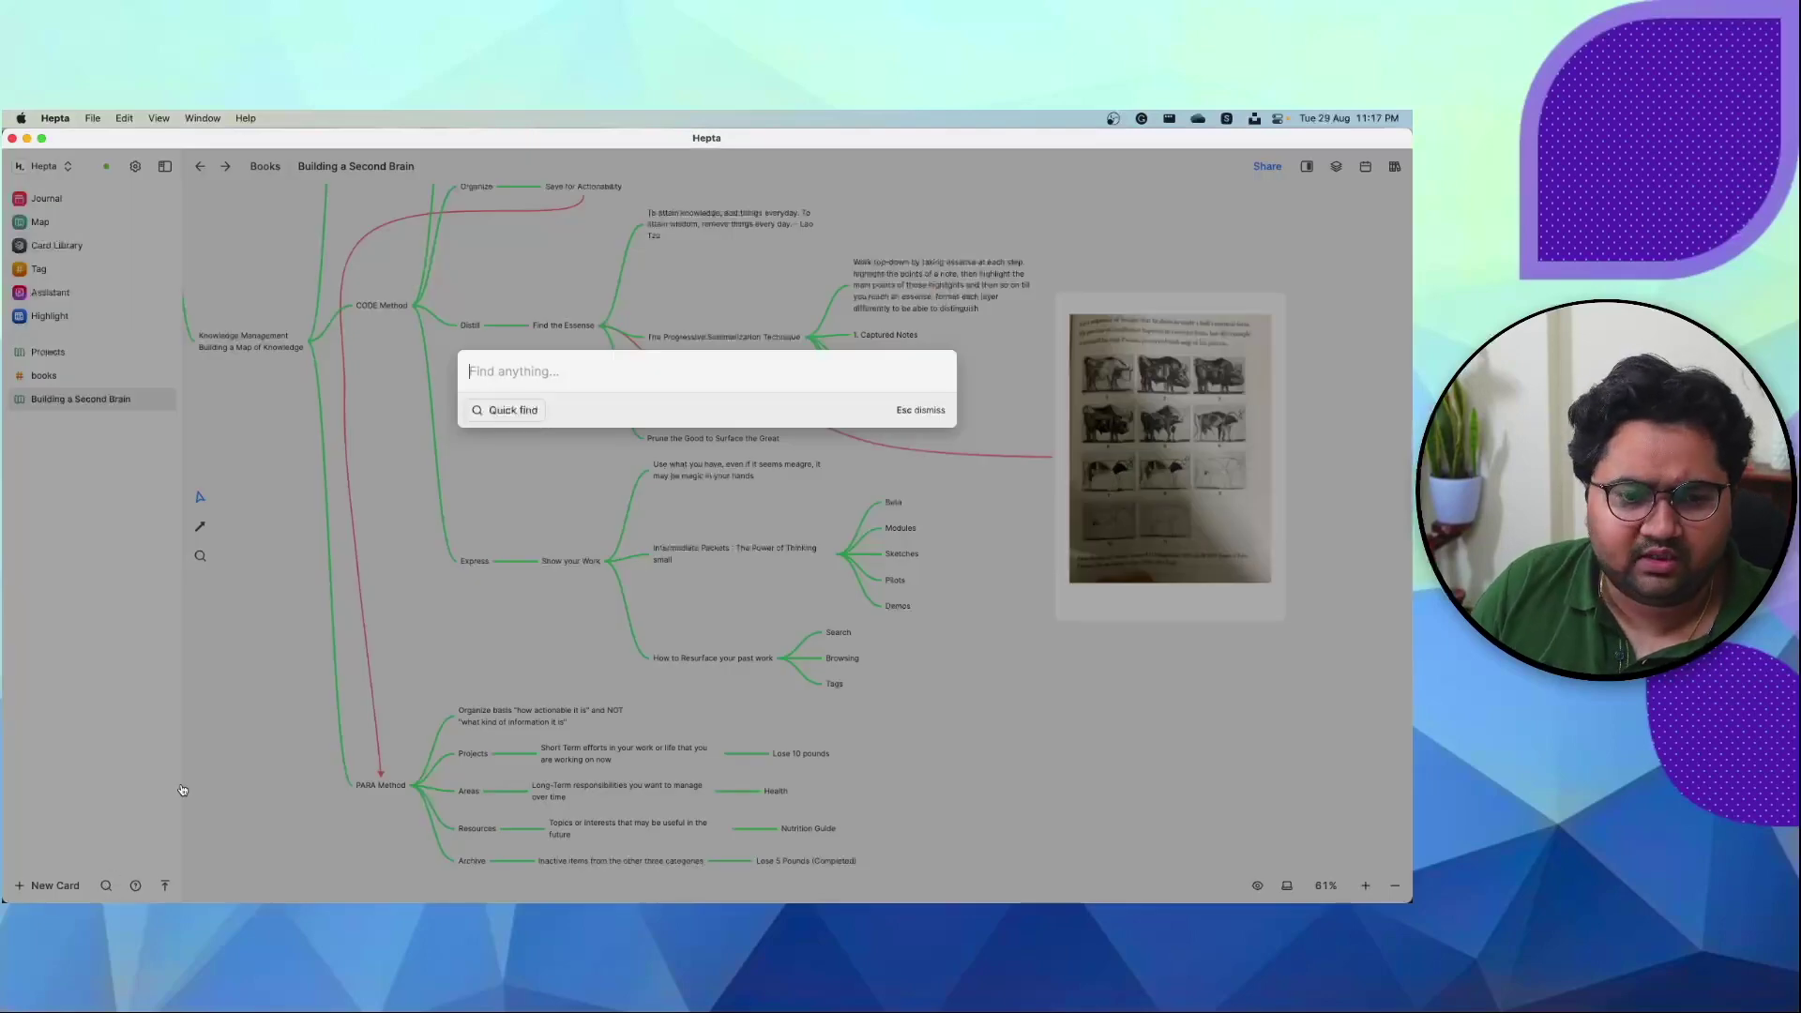
pyautogui.press('Escape')
pyautogui.click(133, 889)
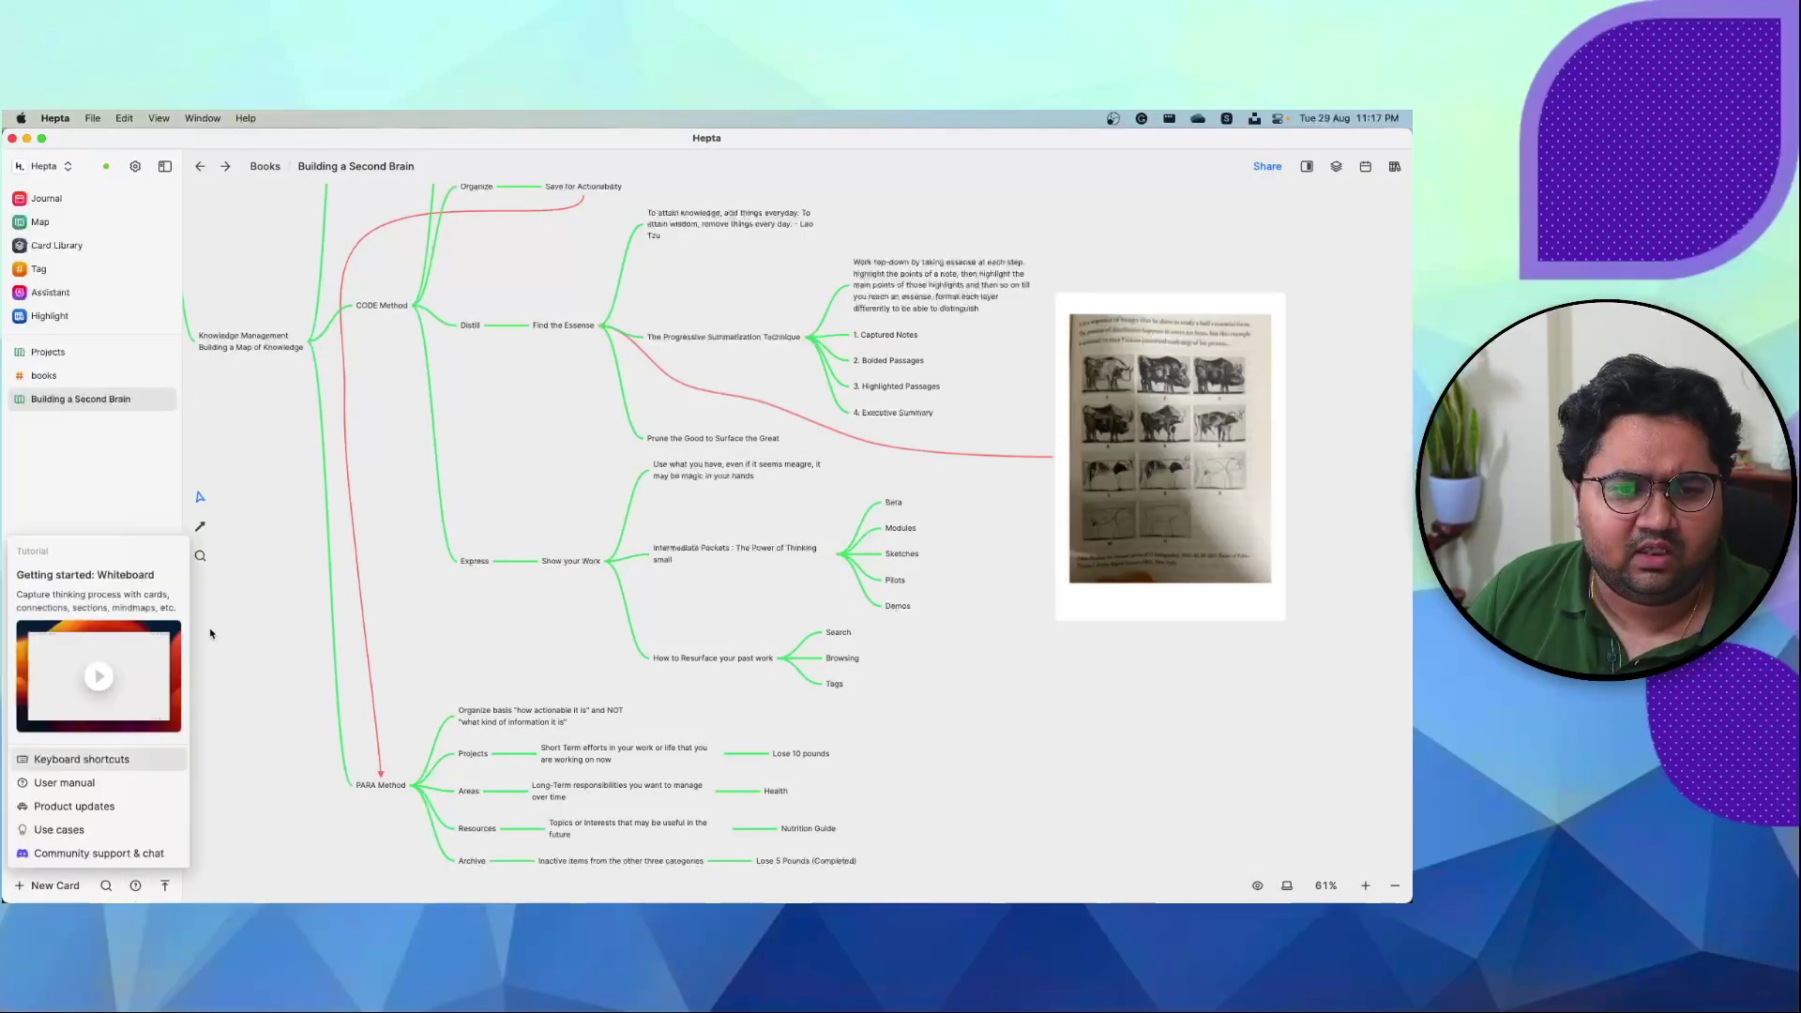
pyautogui.click(165, 885)
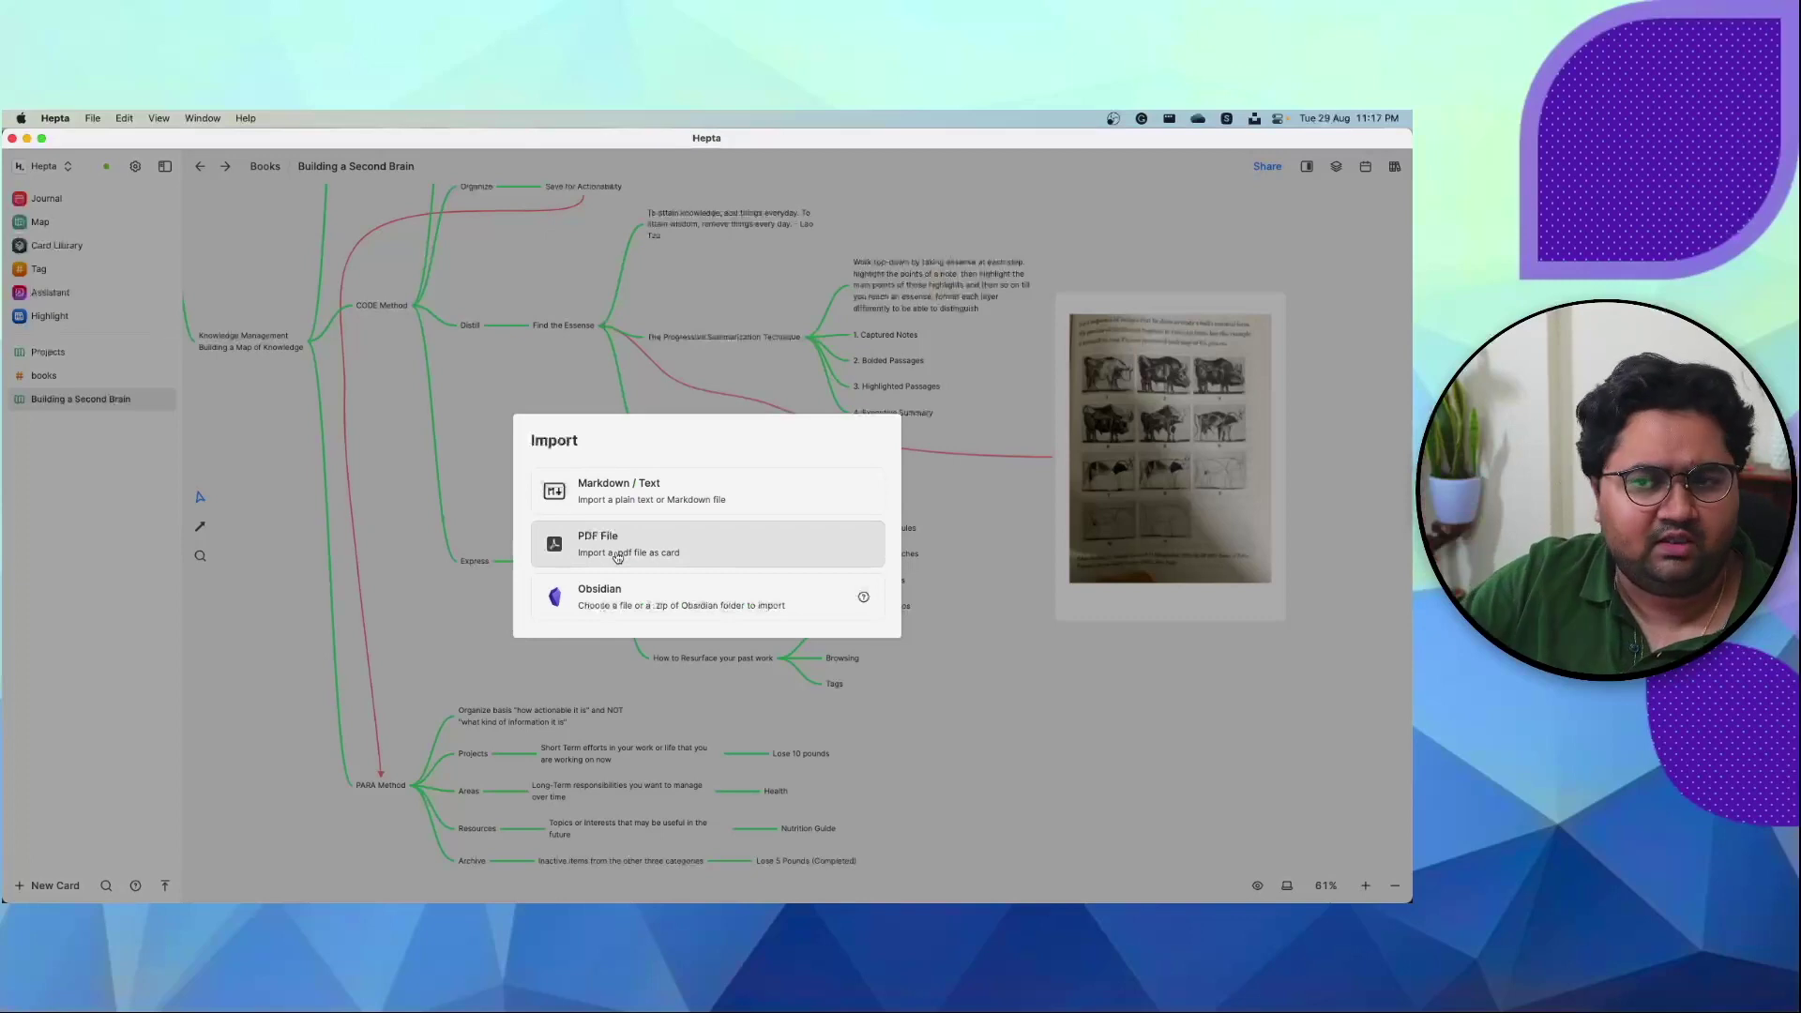
pyautogui.click(553, 353)
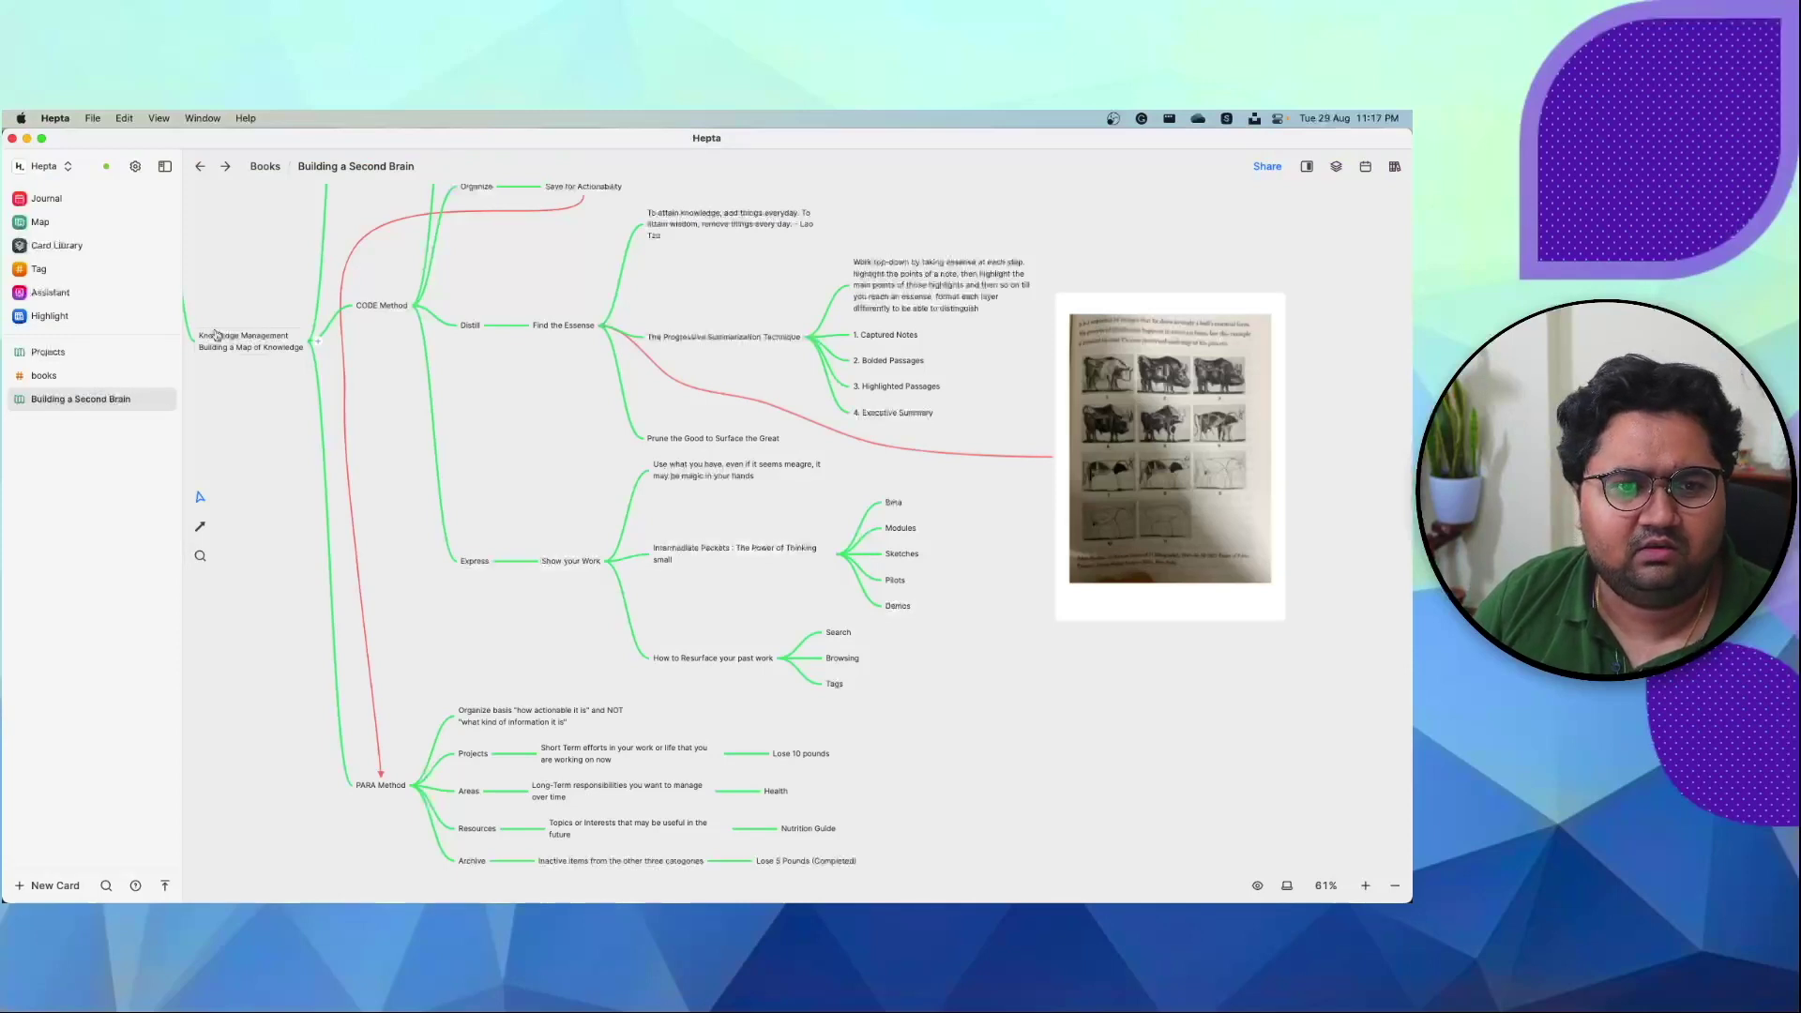
# - Hide the sidebar and show the Building a Second Brain whiteboard in full screen
pyautogui.click(135, 166)
pyautogui.click(135, 166)
pyautogui.click(164, 166)
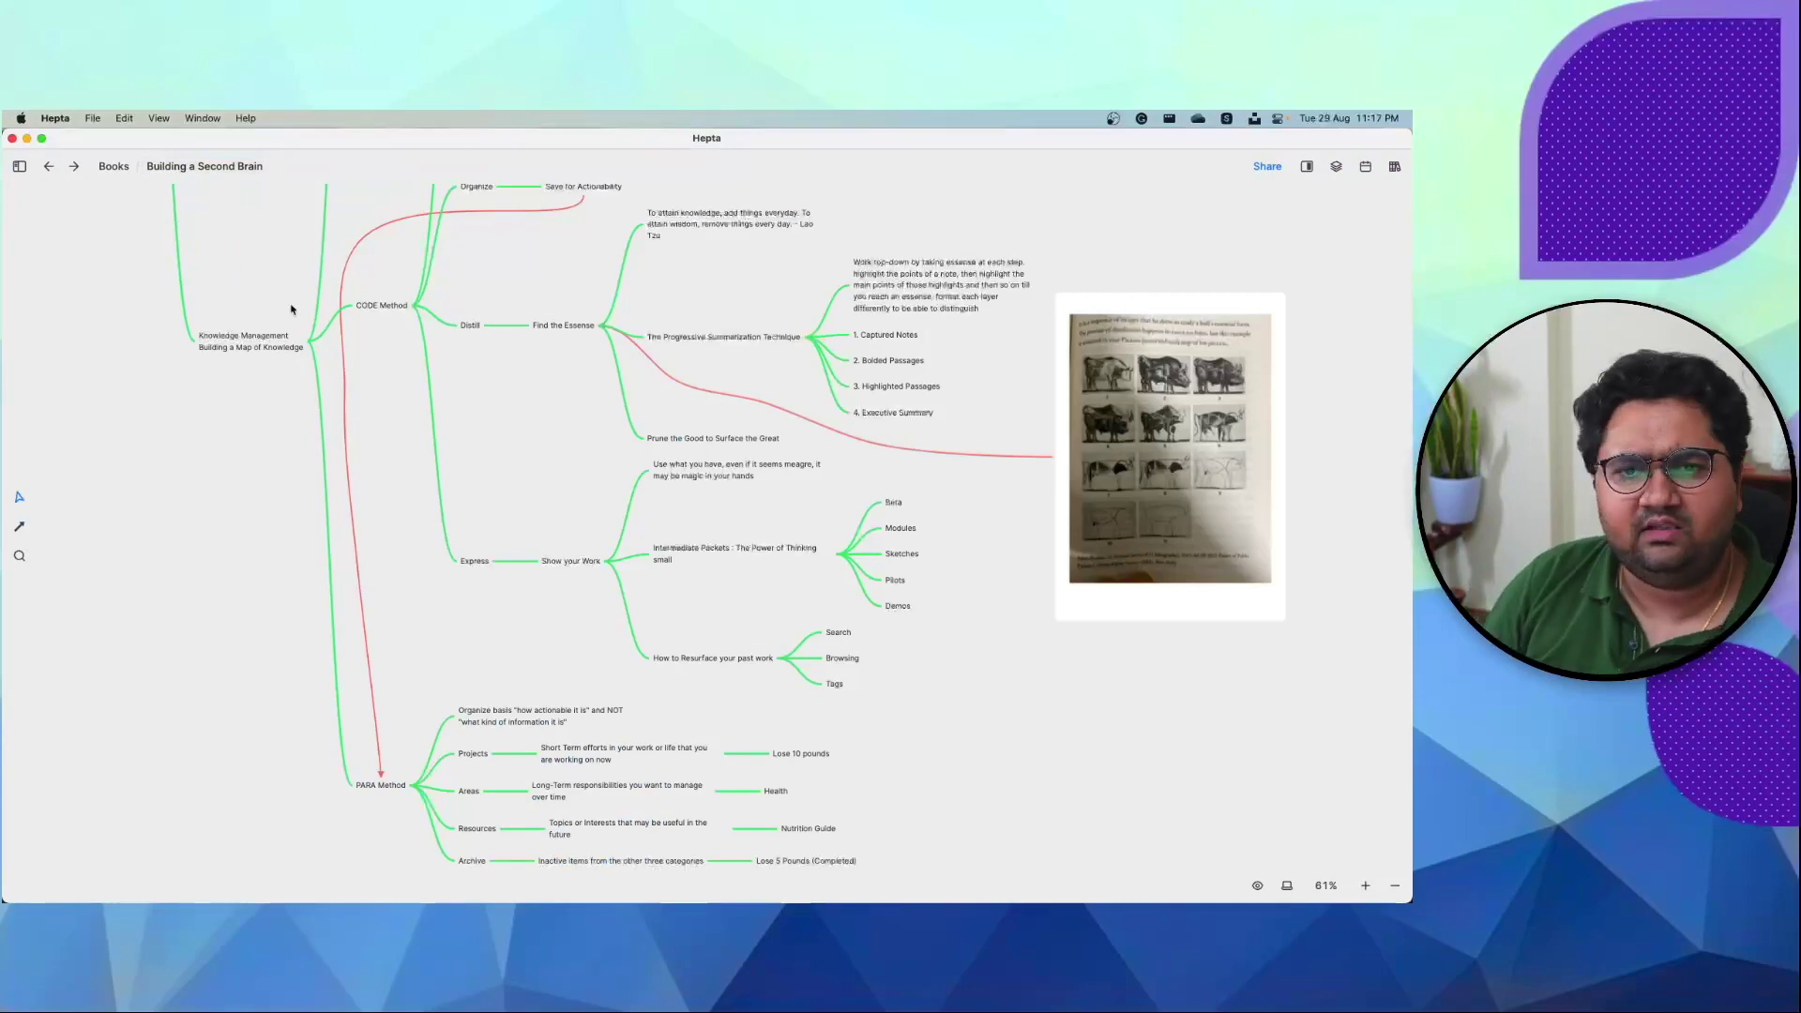
pyautogui.click(42, 137)
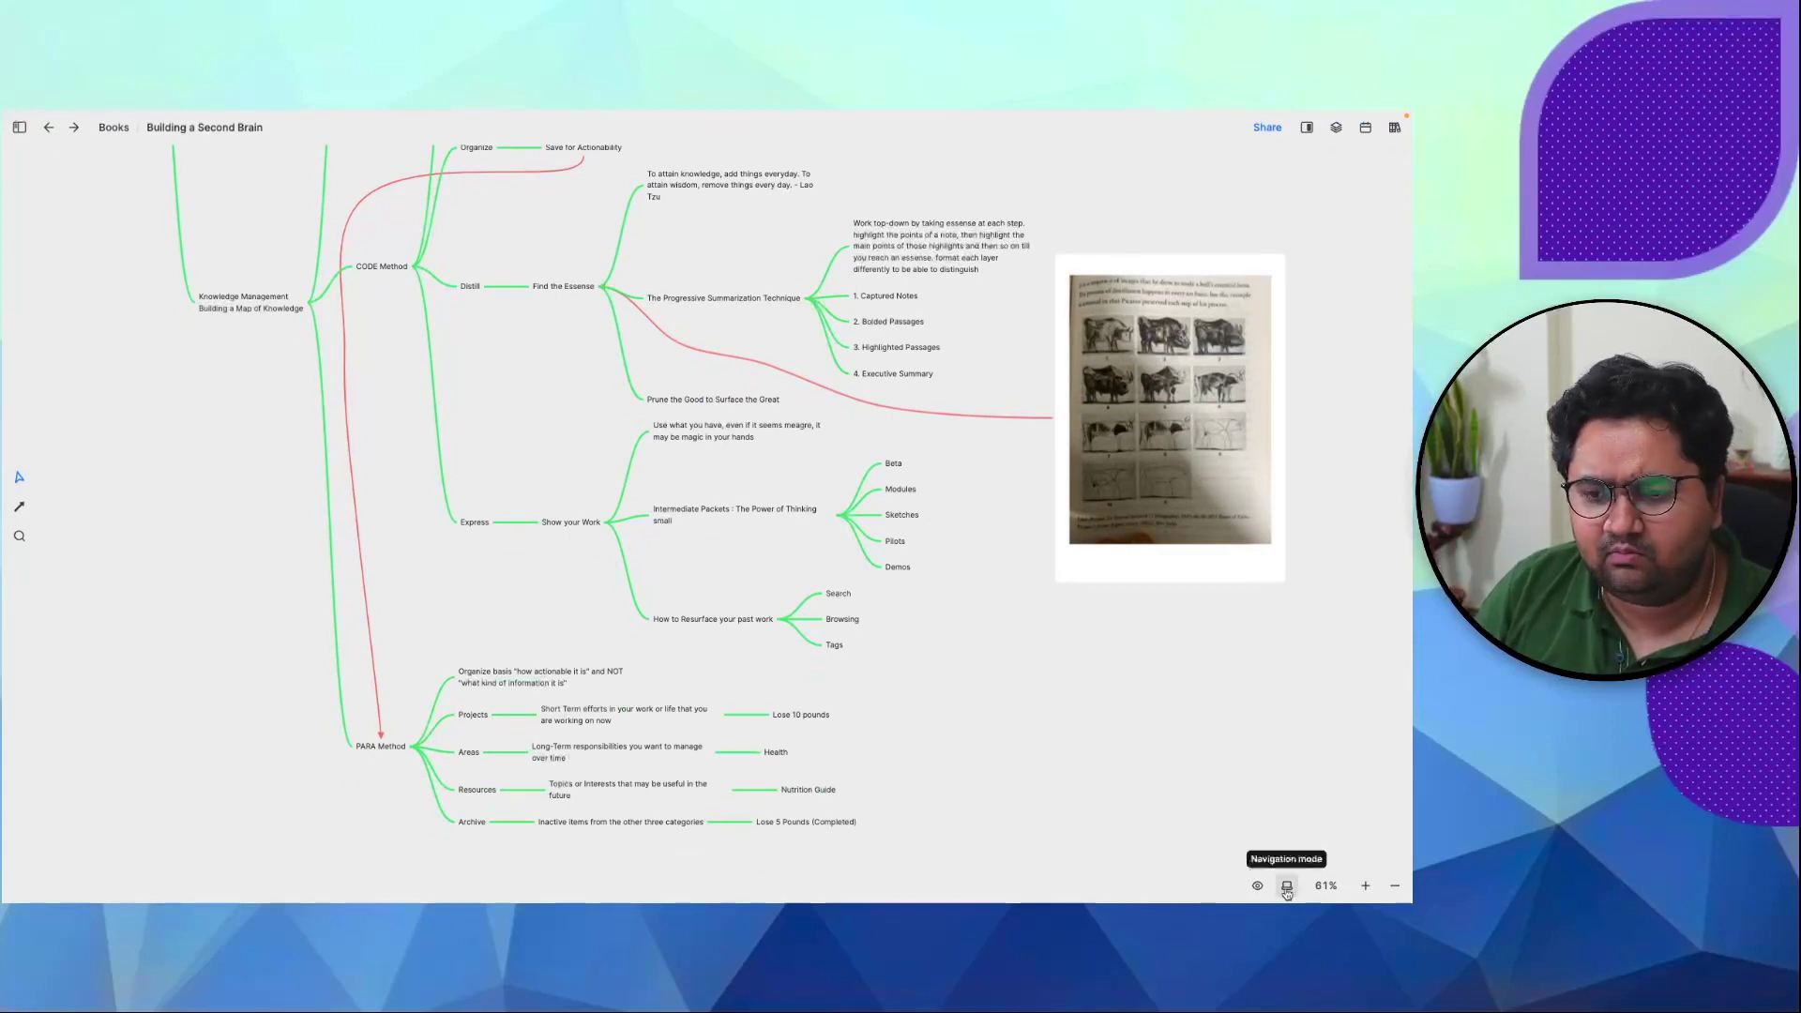
# - Check the whiteboard's navigation modes and turn on its view toggle, showing the sidebar again after examining the mind map
pyautogui.click(1287, 888)
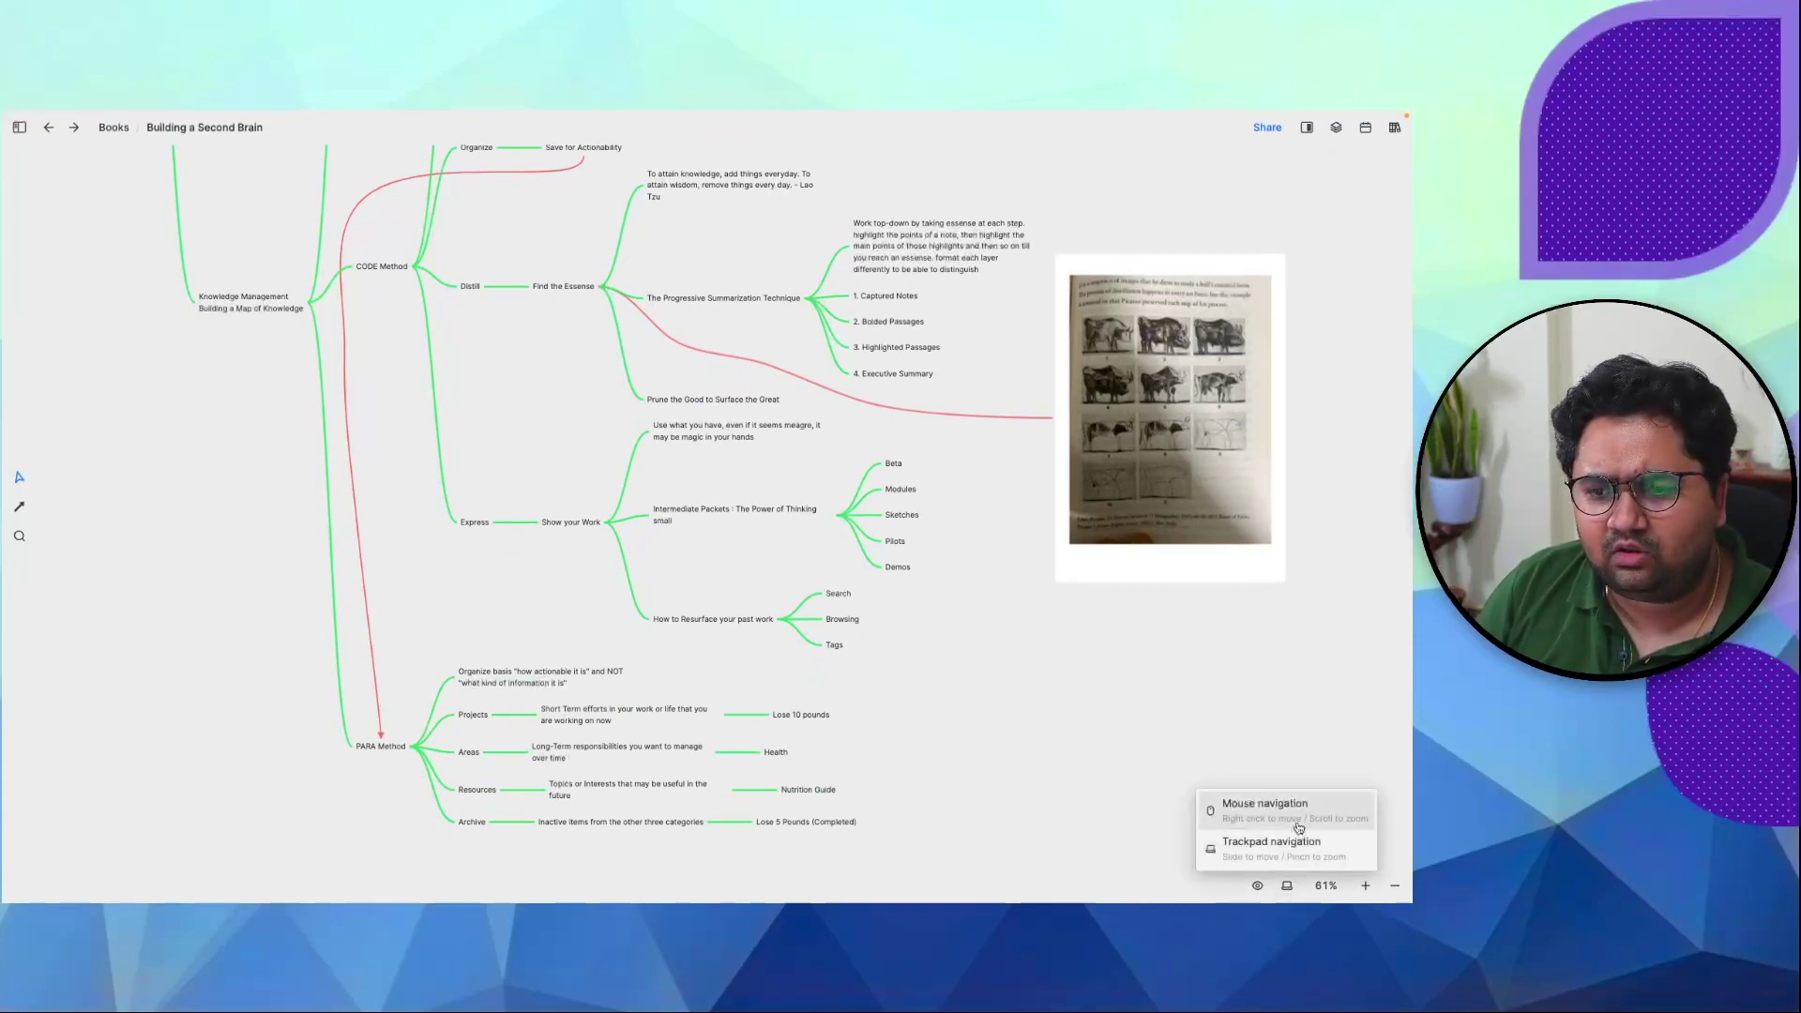
pyautogui.click(1257, 887)
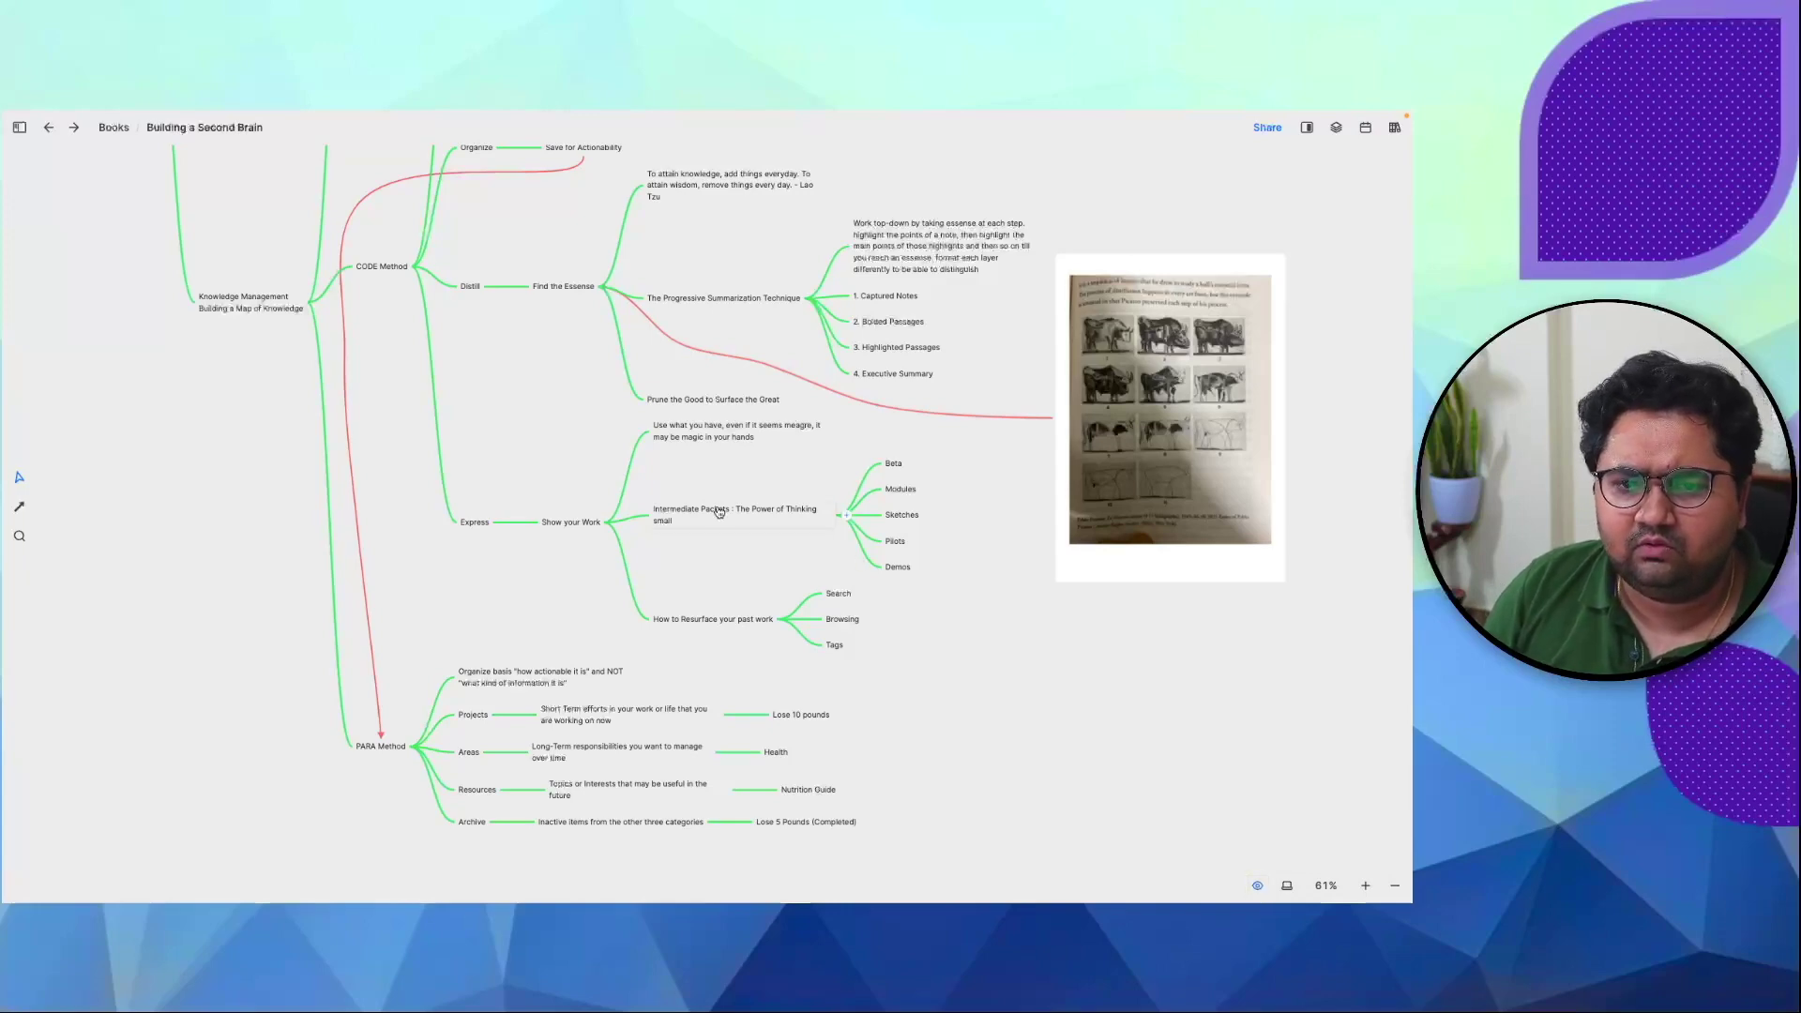
pyautogui.scroll(5, 719, 512)
pyautogui.hscroll(-5, 720, 511)
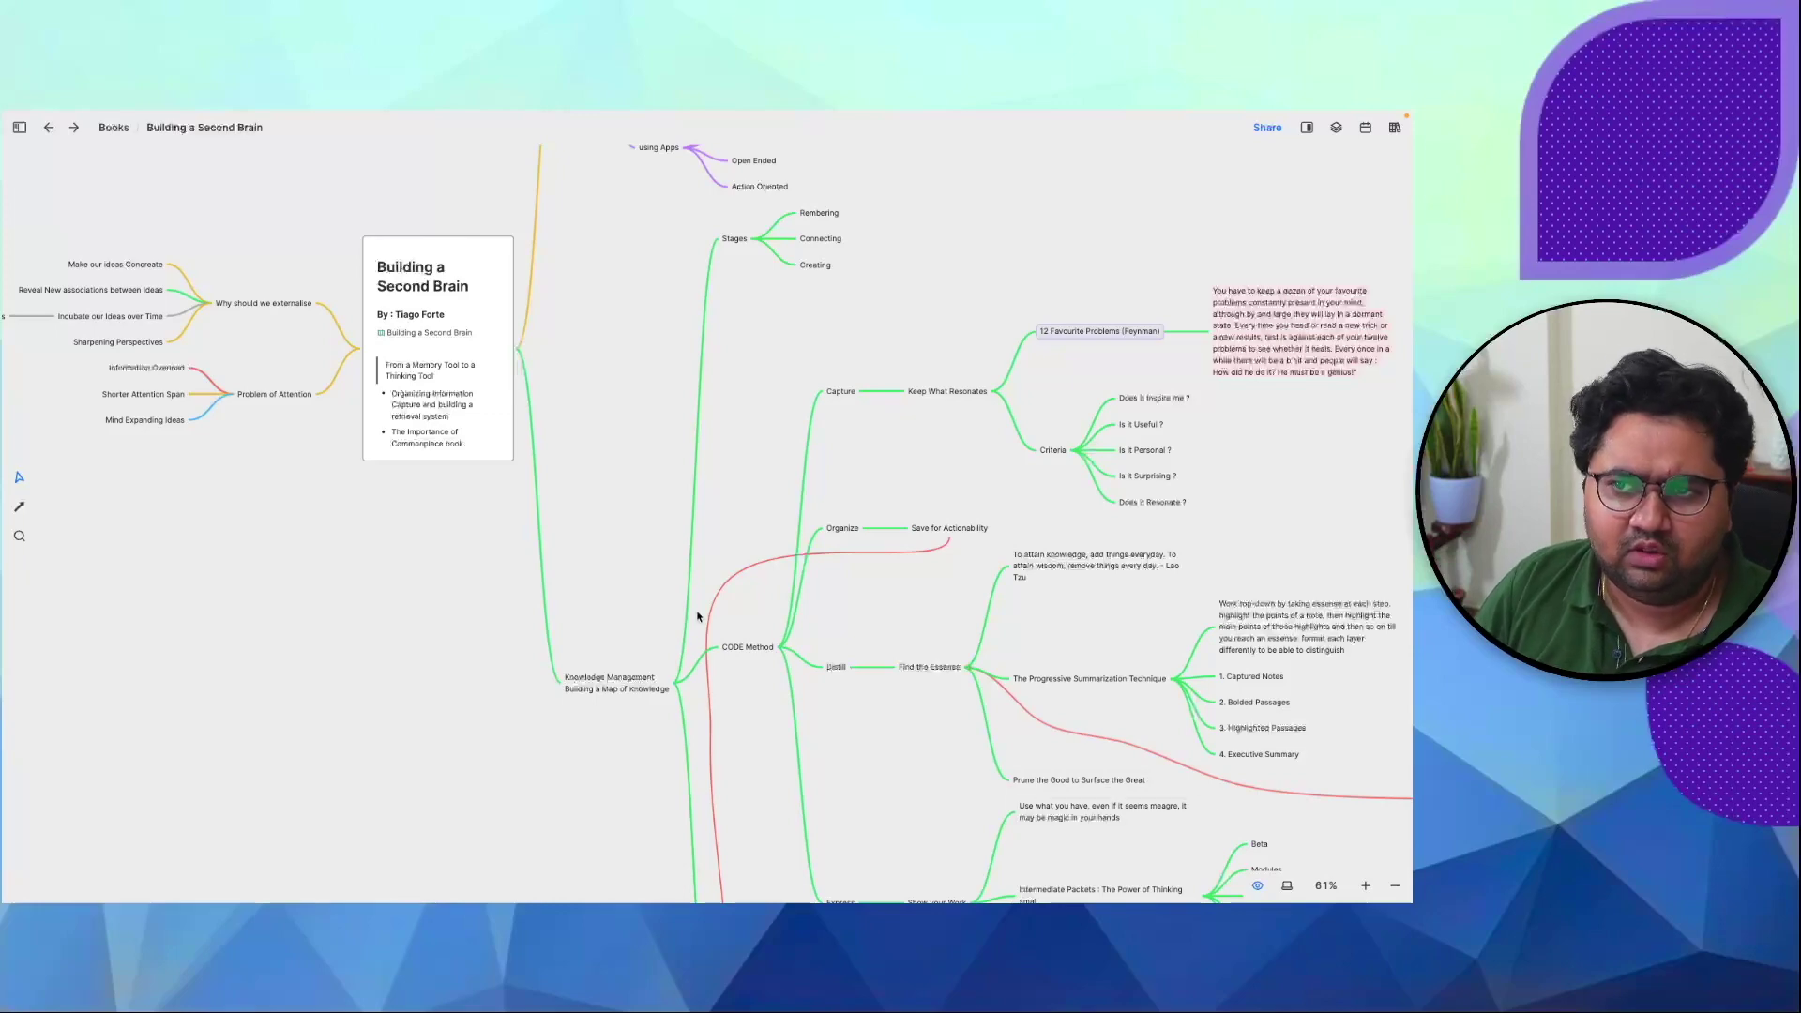
pyautogui.scroll(-5, 699, 616)
pyautogui.scroll(3, 699, 616)
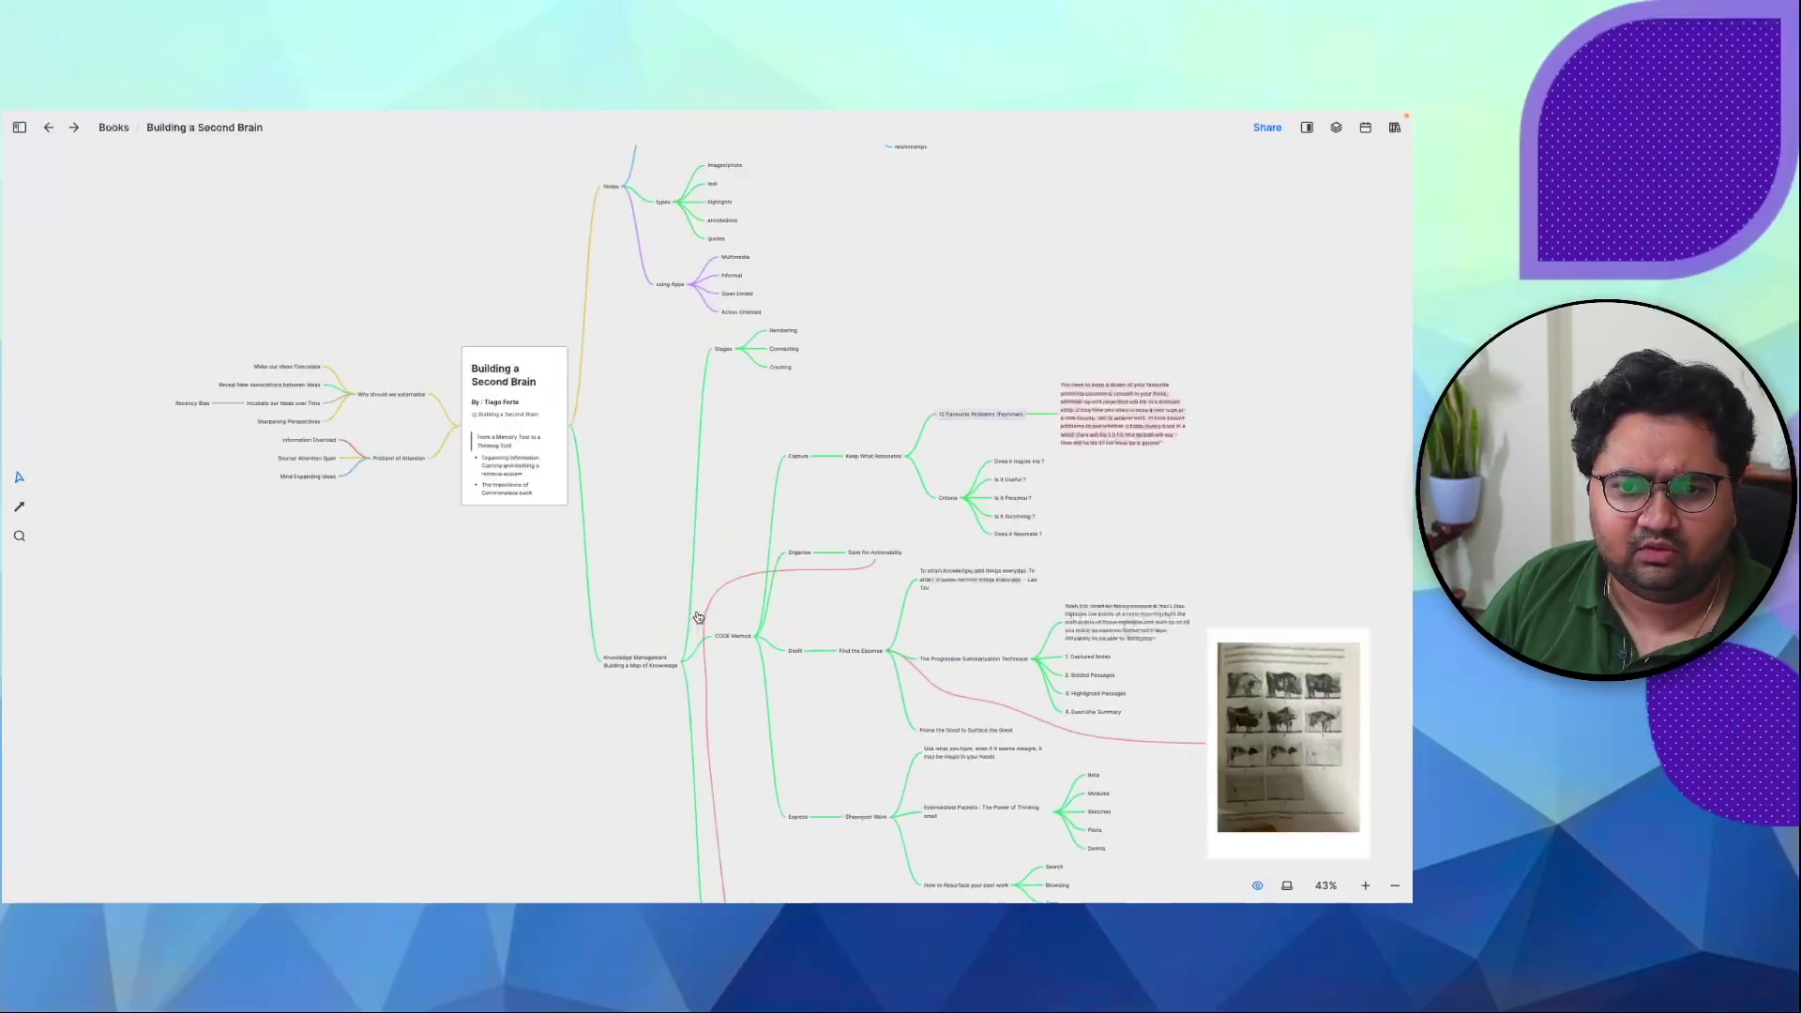
pyautogui.click(18, 128)
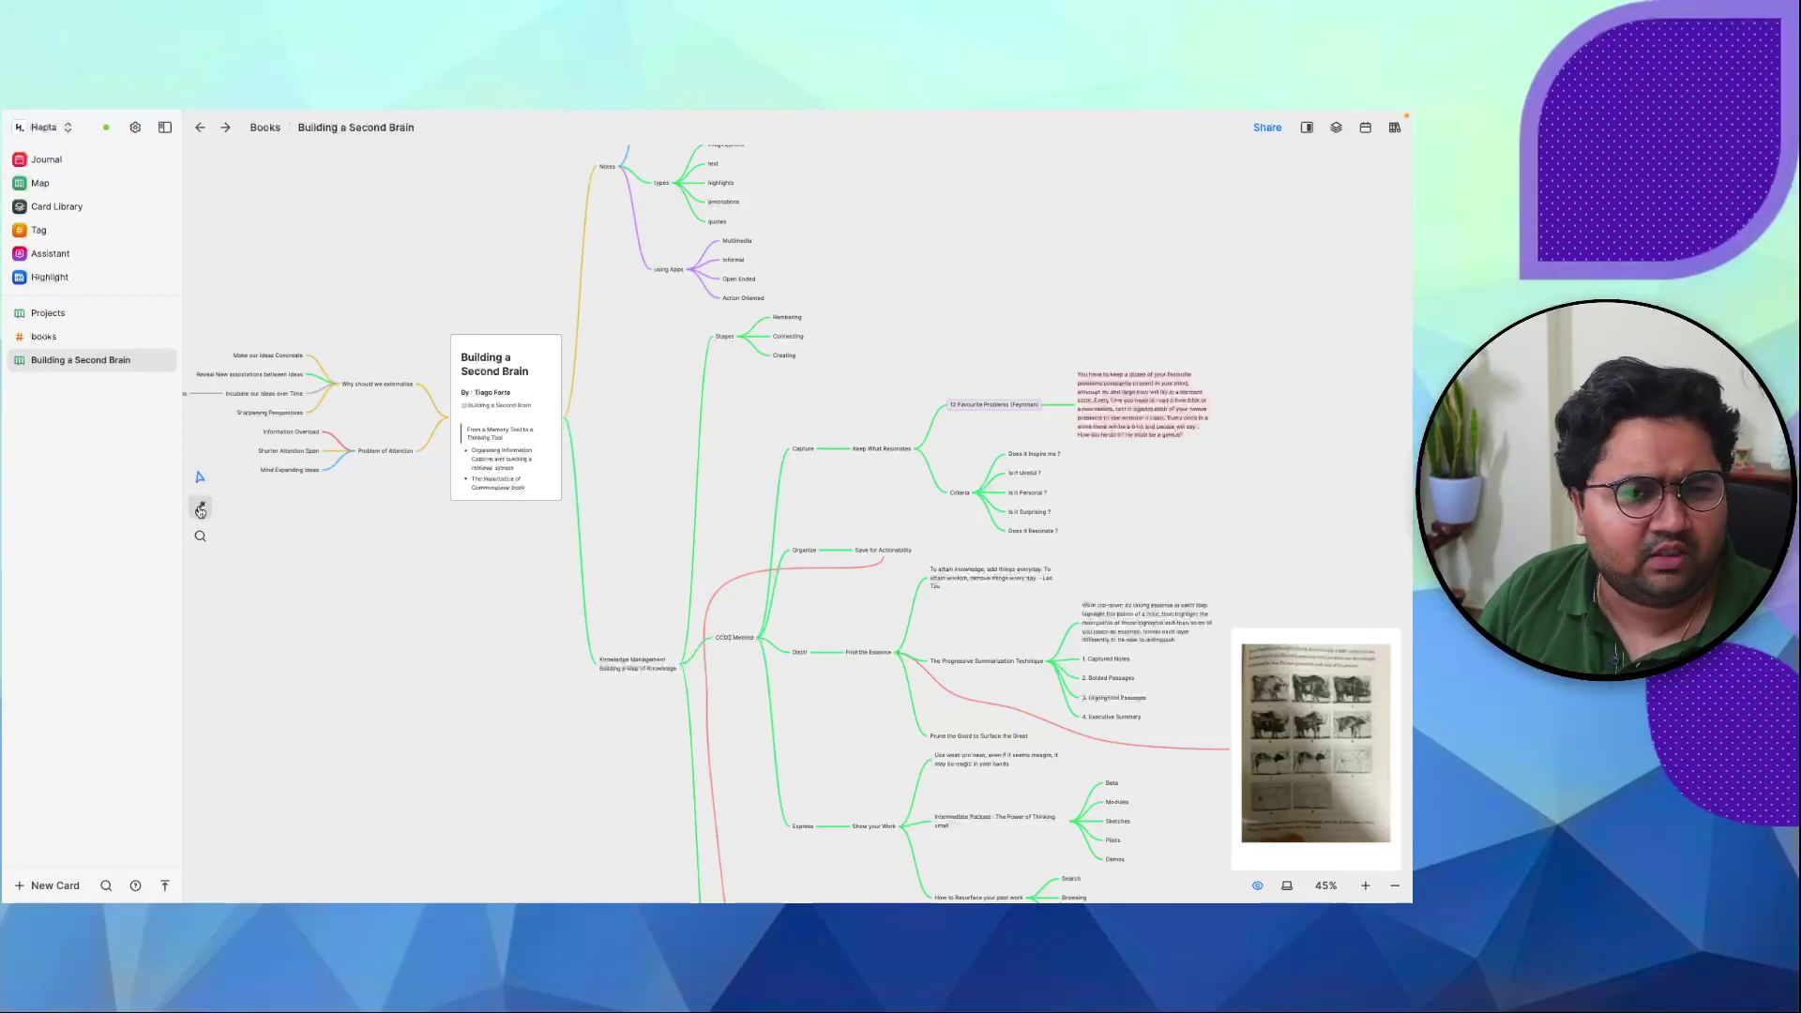
# - Draw a connection from the Building a Second Brain card to the Knowledge Management node and make it a thick dashed line
pyautogui.click(199, 512)
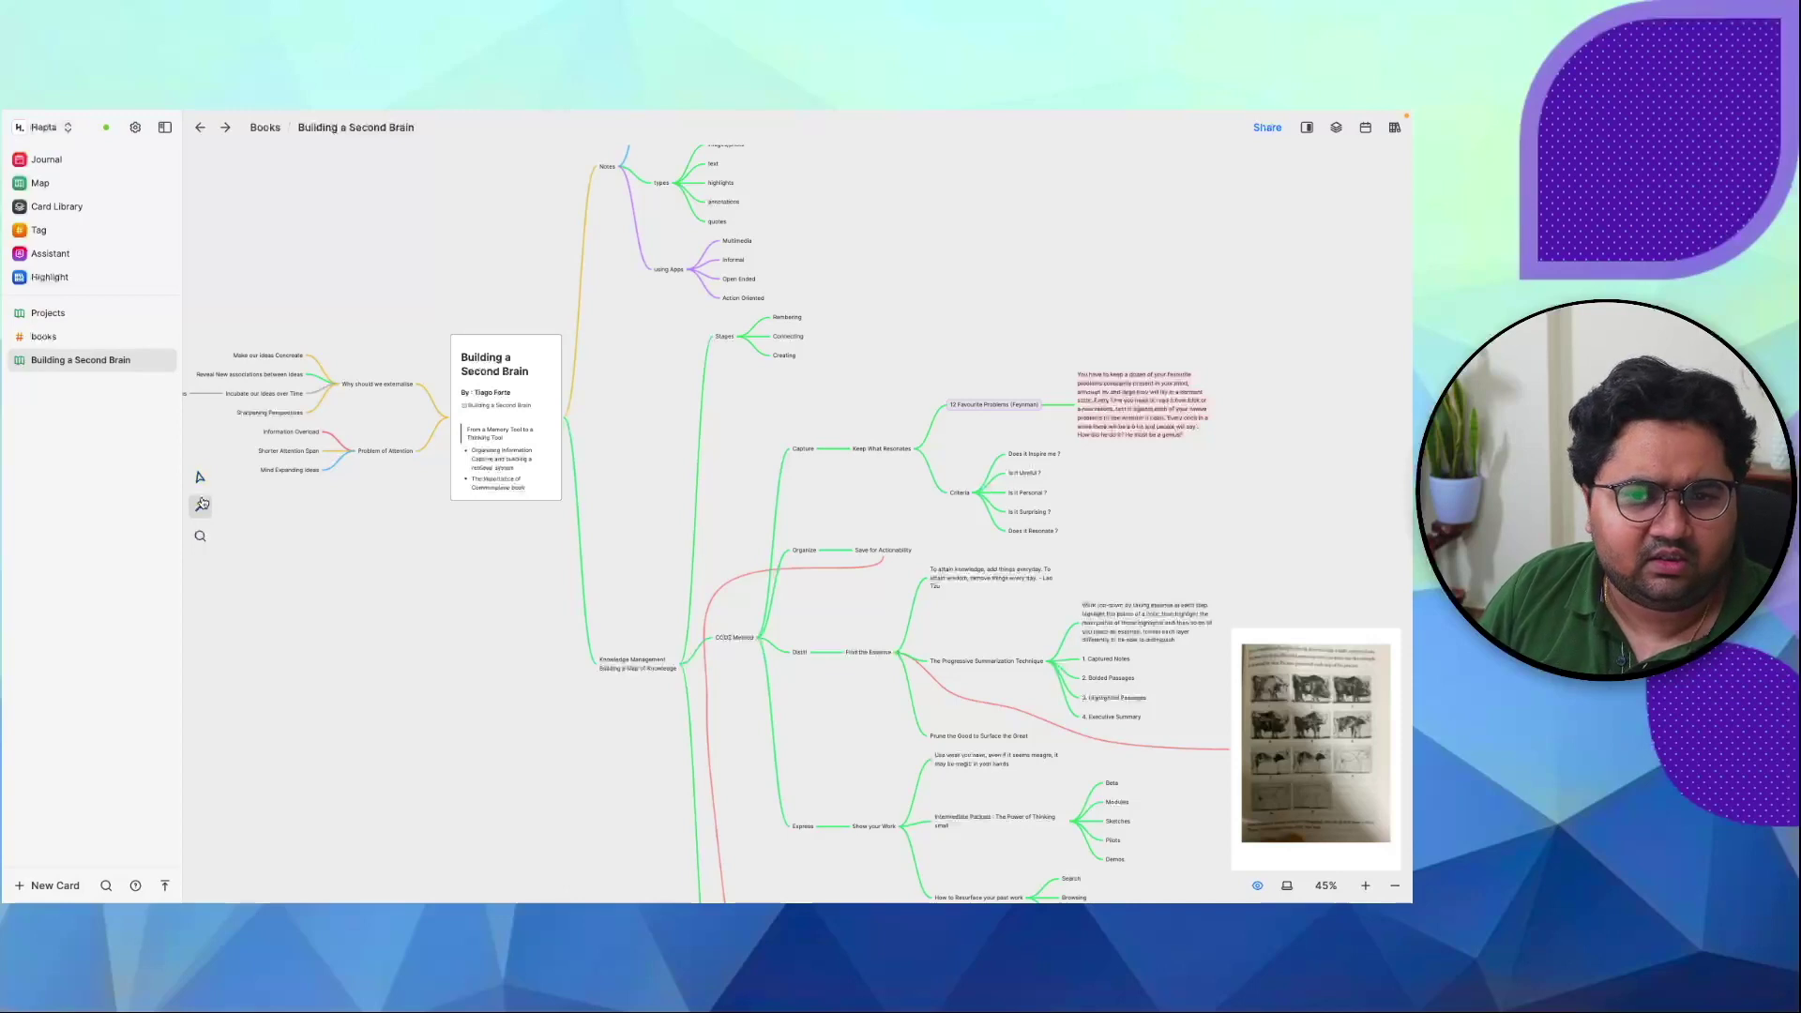
pyautogui.moveTo(505, 501); pyautogui.dragTo(638, 672)
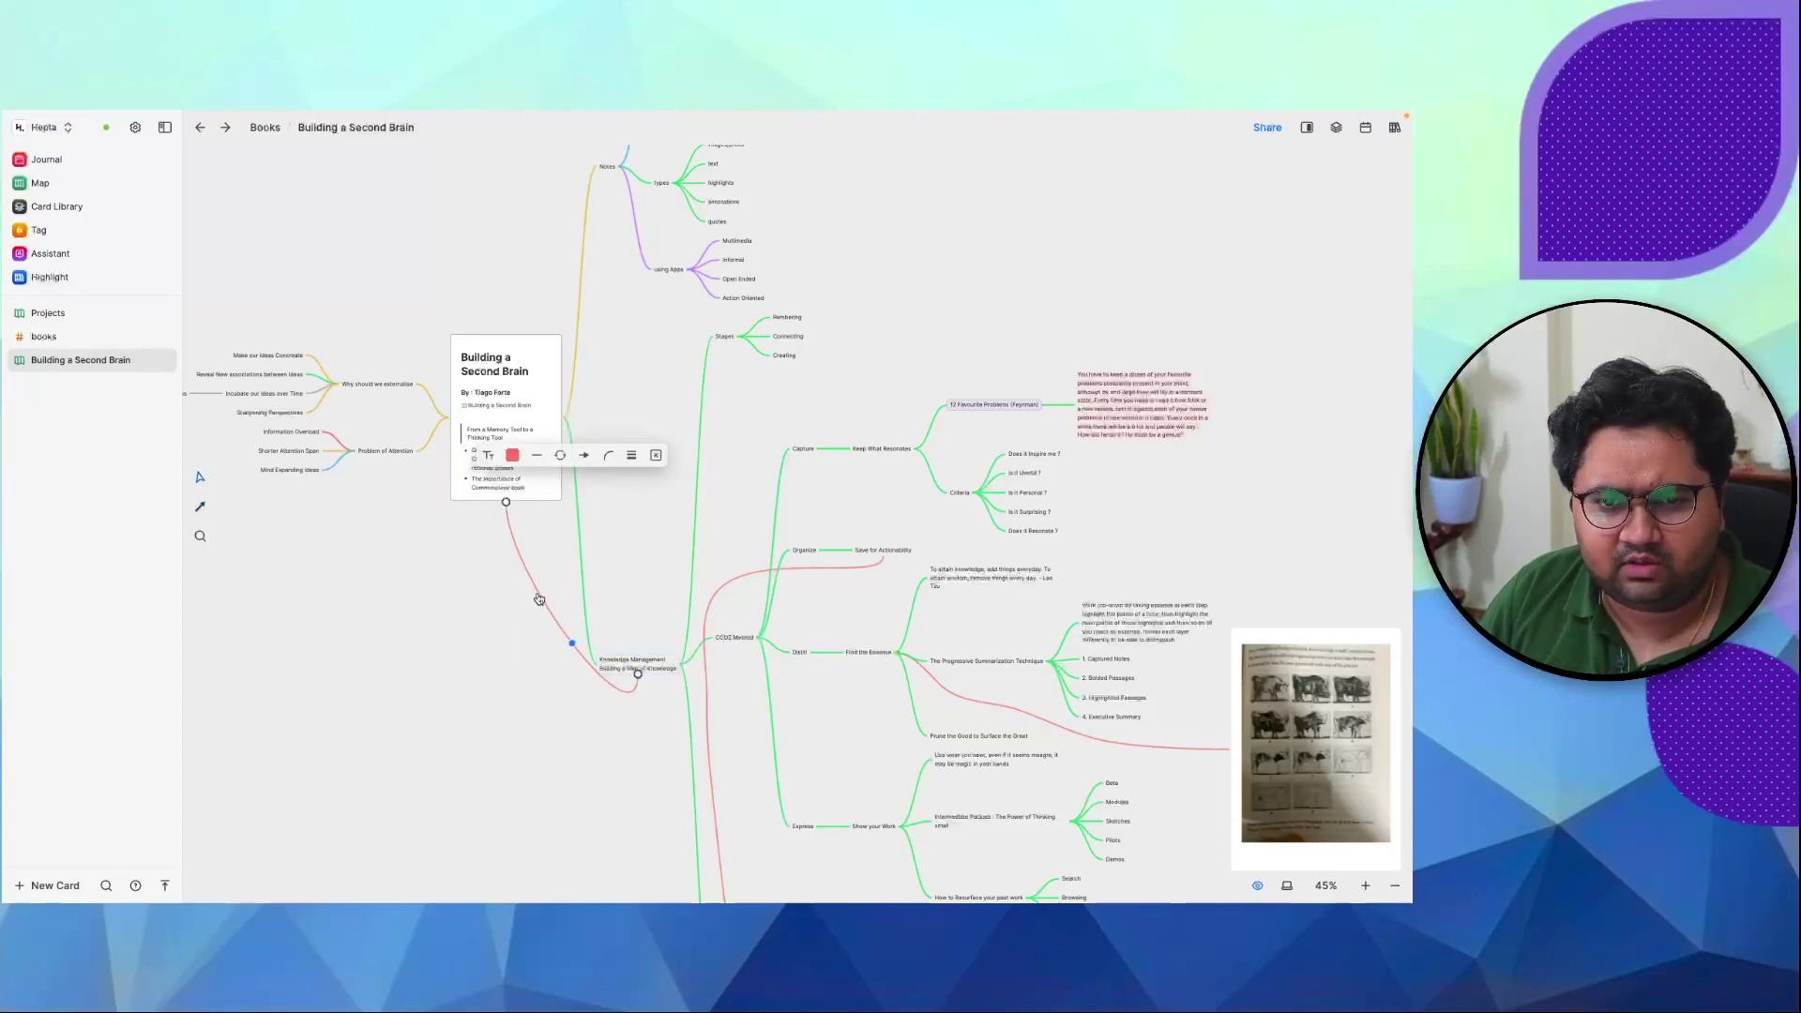
pyautogui.click(631, 454)
pyautogui.click(644, 481)
pyautogui.click(666, 481)
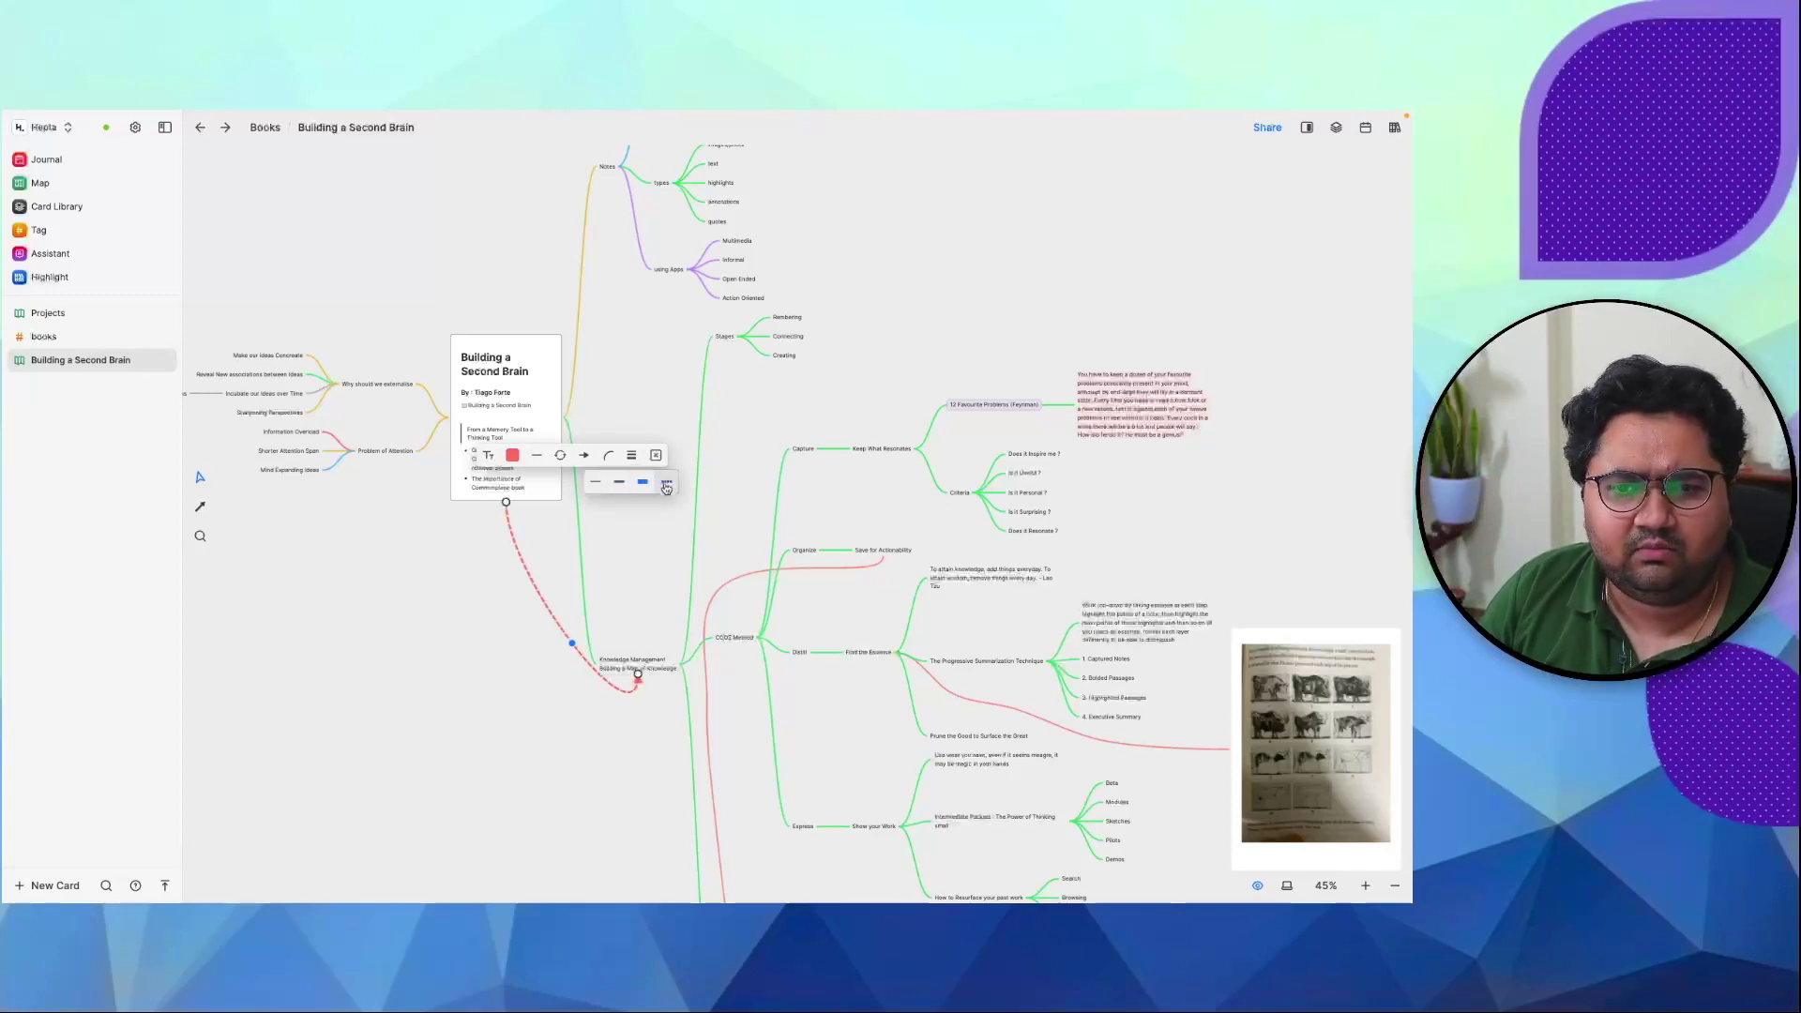
# - Restyle the connection as a black elbow line with its arrowhead at the Building a Second Brain card, and delete it
pyautogui.click(609, 455)
pyautogui.click(631, 481)
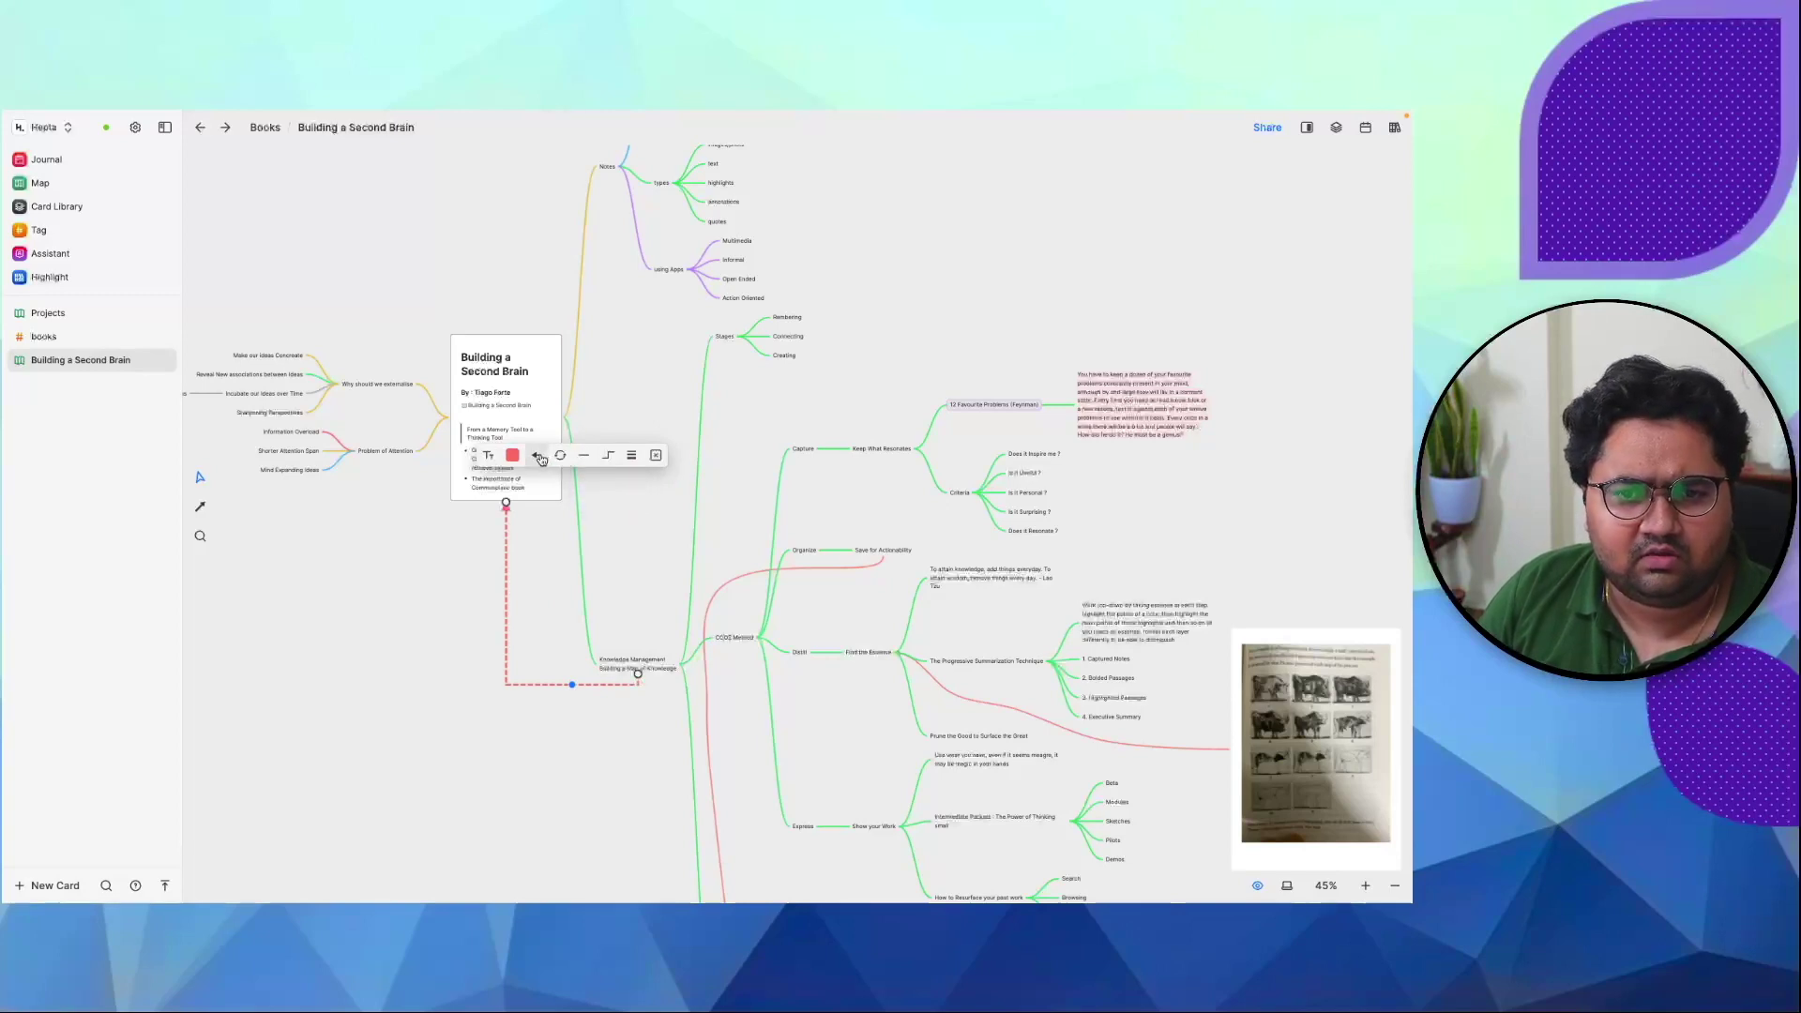
pyautogui.click(509, 455)
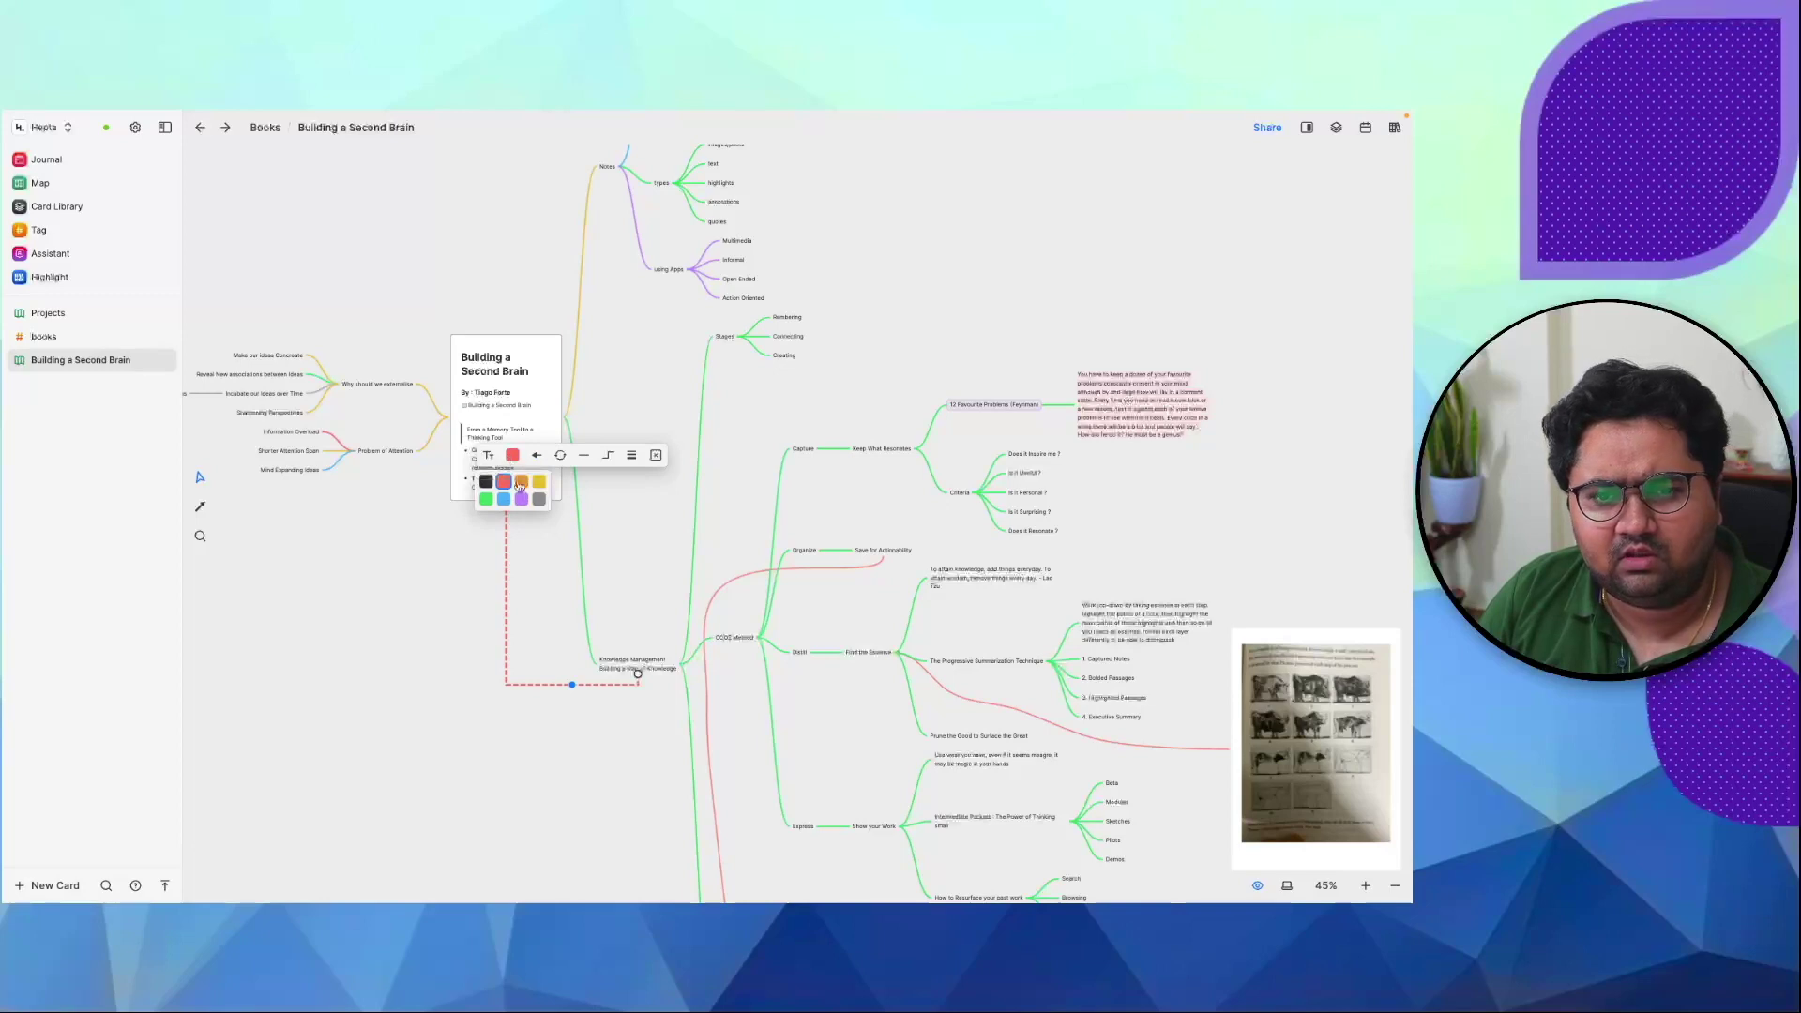
pyautogui.click(491, 491)
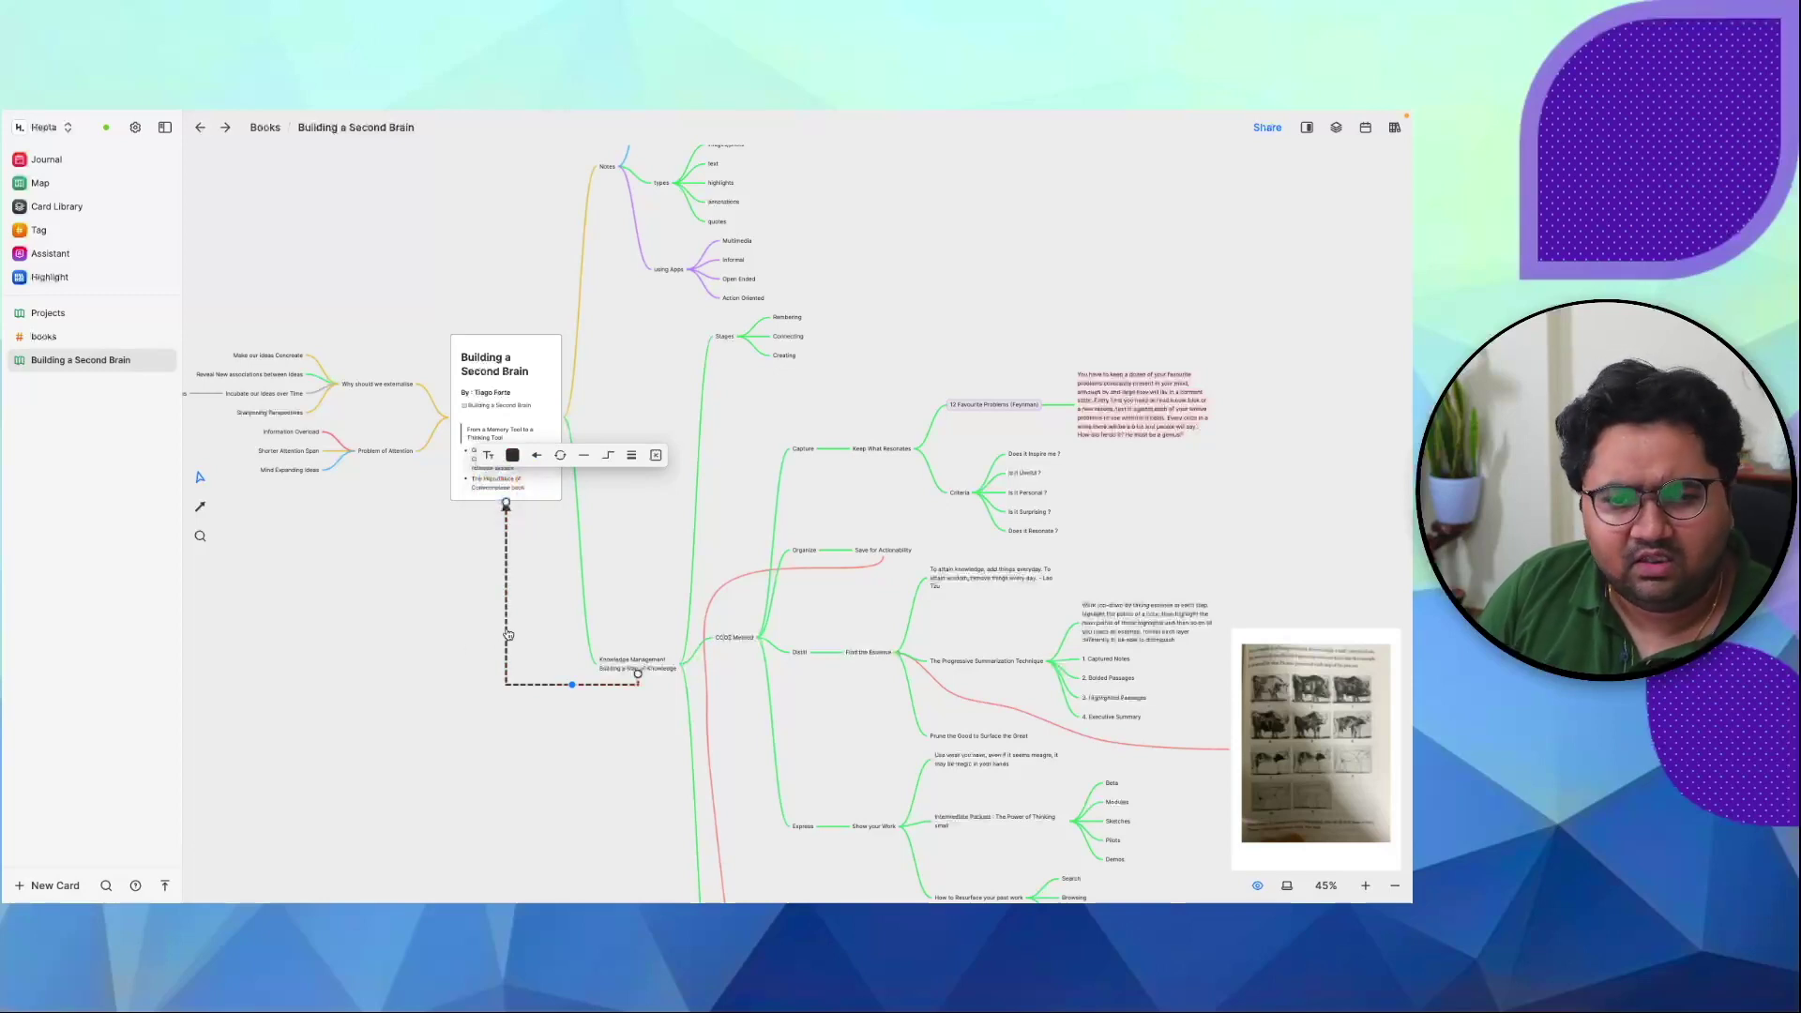
pyautogui.press('BackSpace')
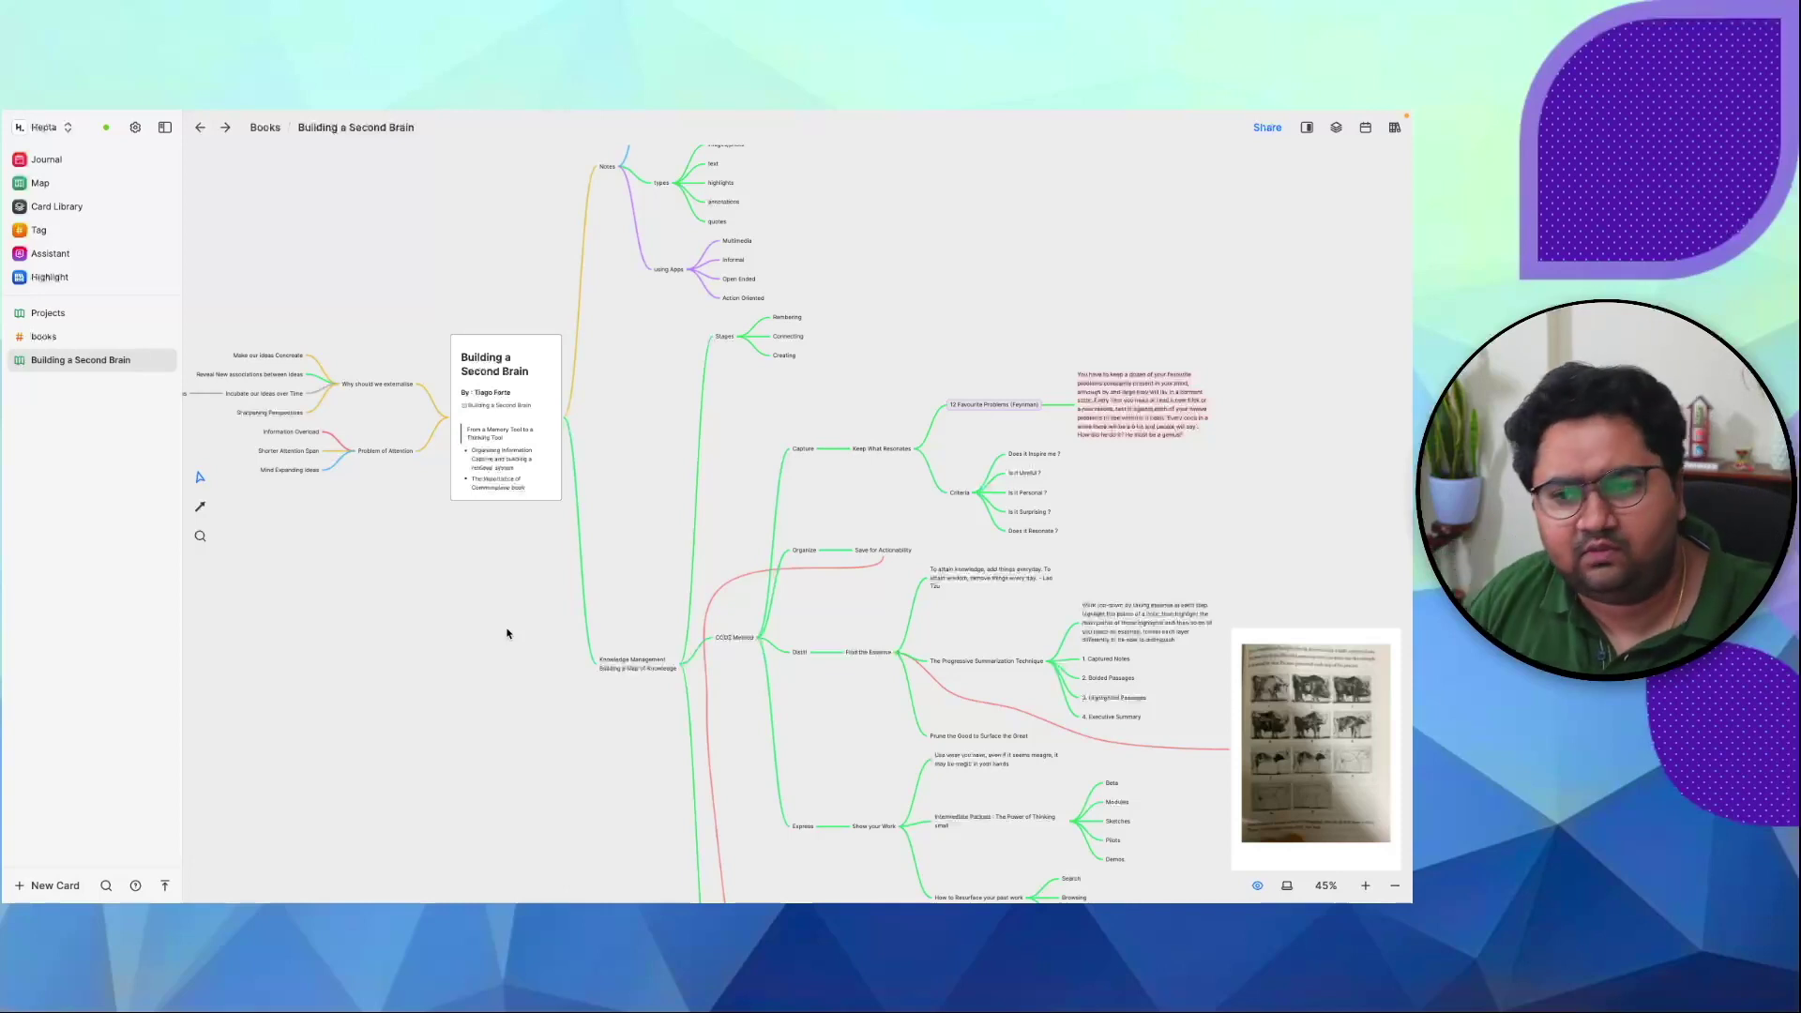
pyautogui.moveTo(140, 112)
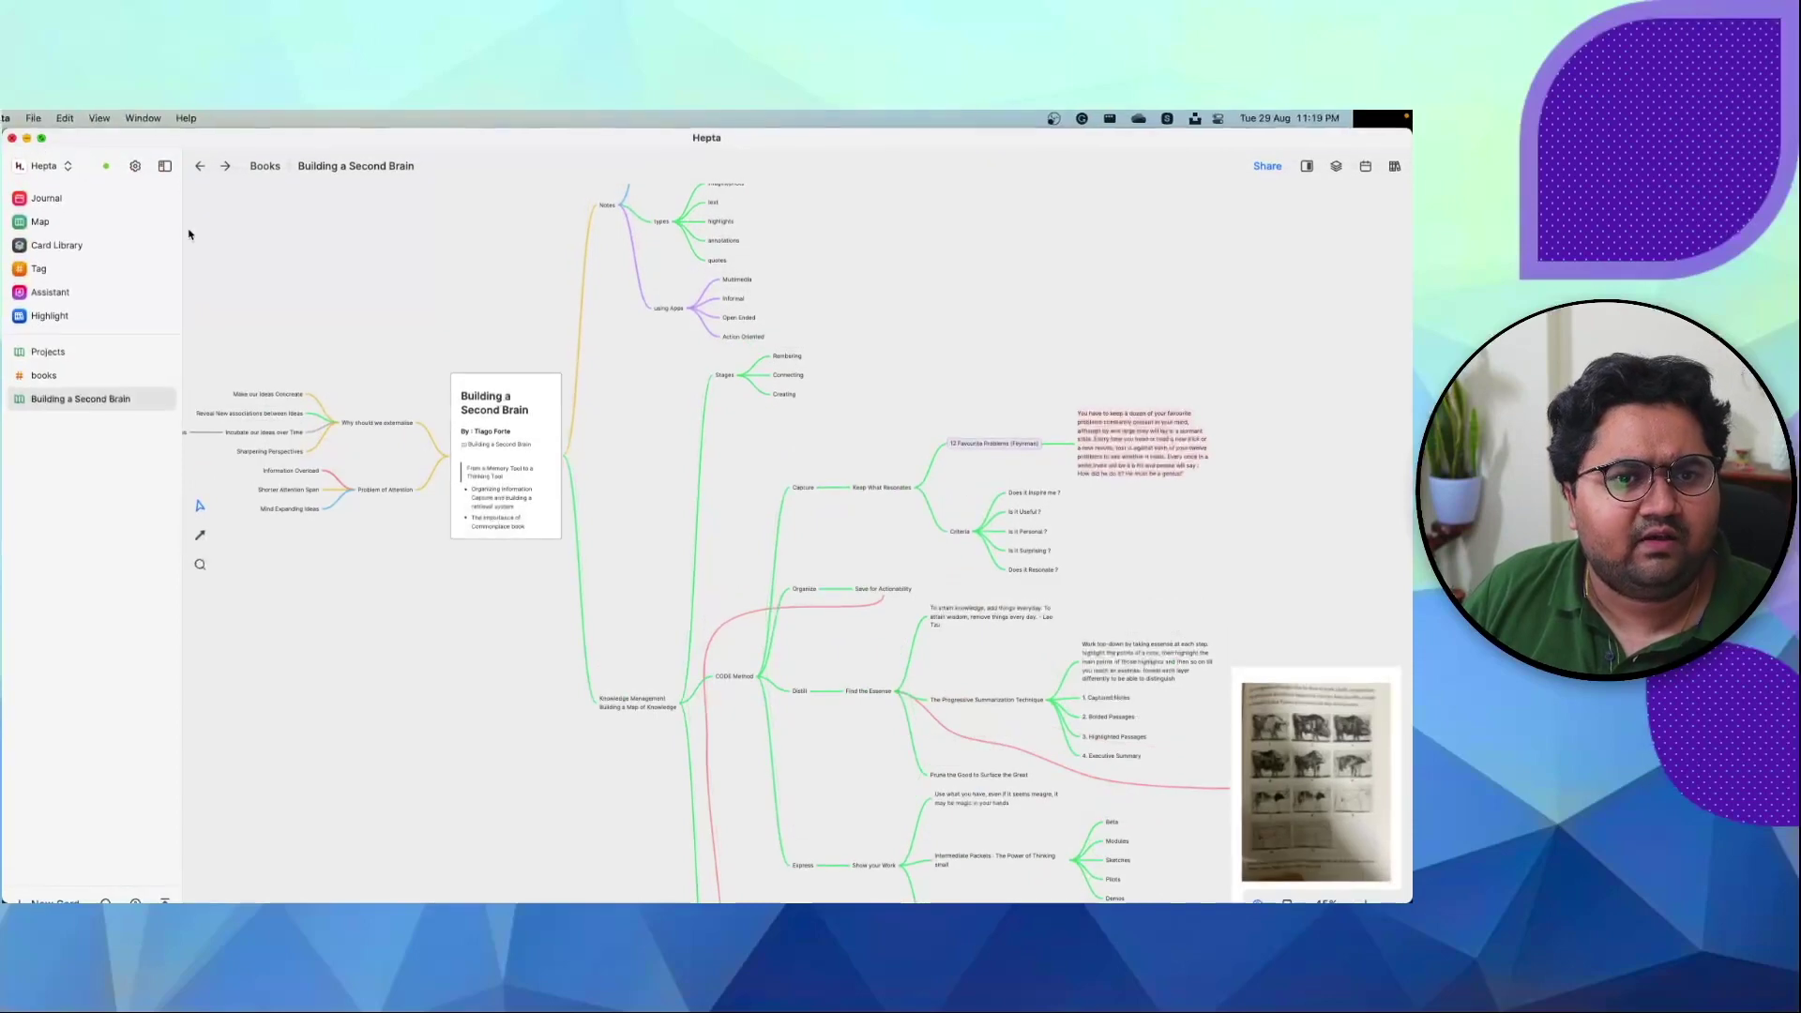